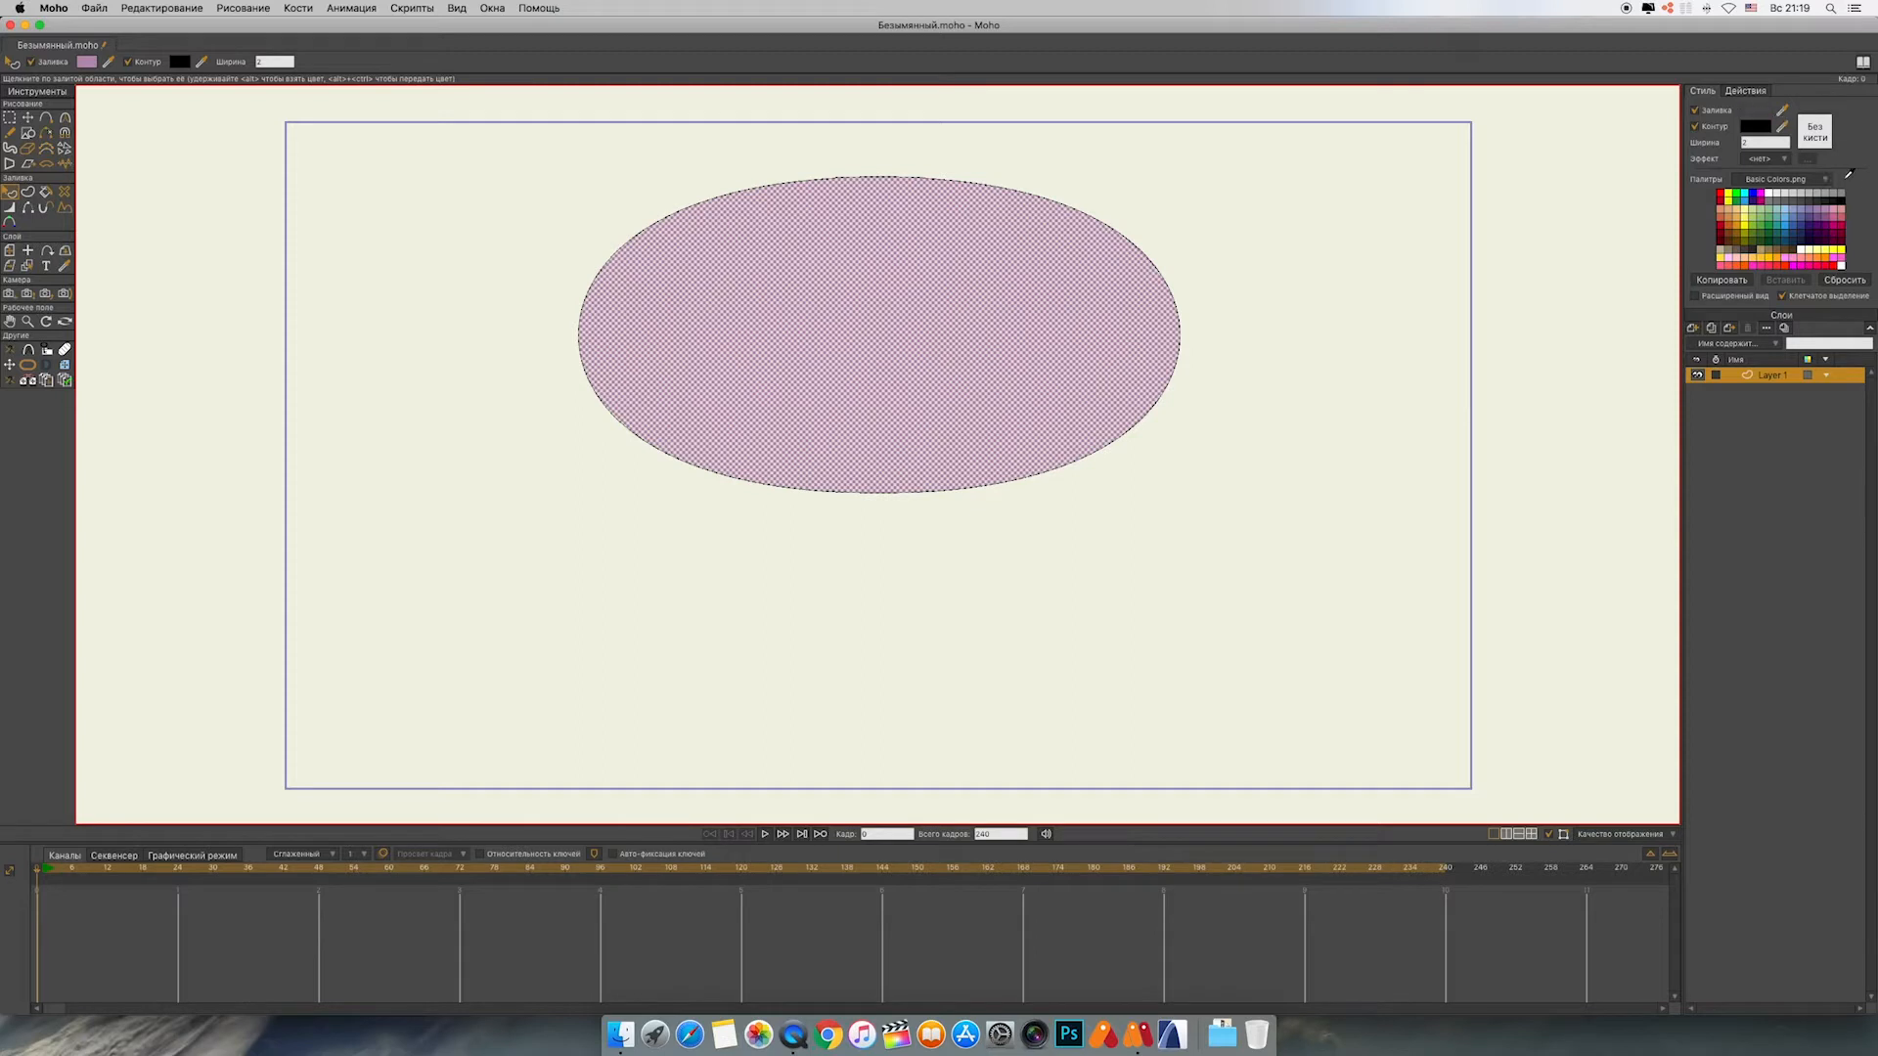
# Step: Recolour the ellipse's fill to a warmer pink and add a row of points along its lower edge from side to side
pyautogui.click(1836, 215)
pyautogui.click(46, 118)
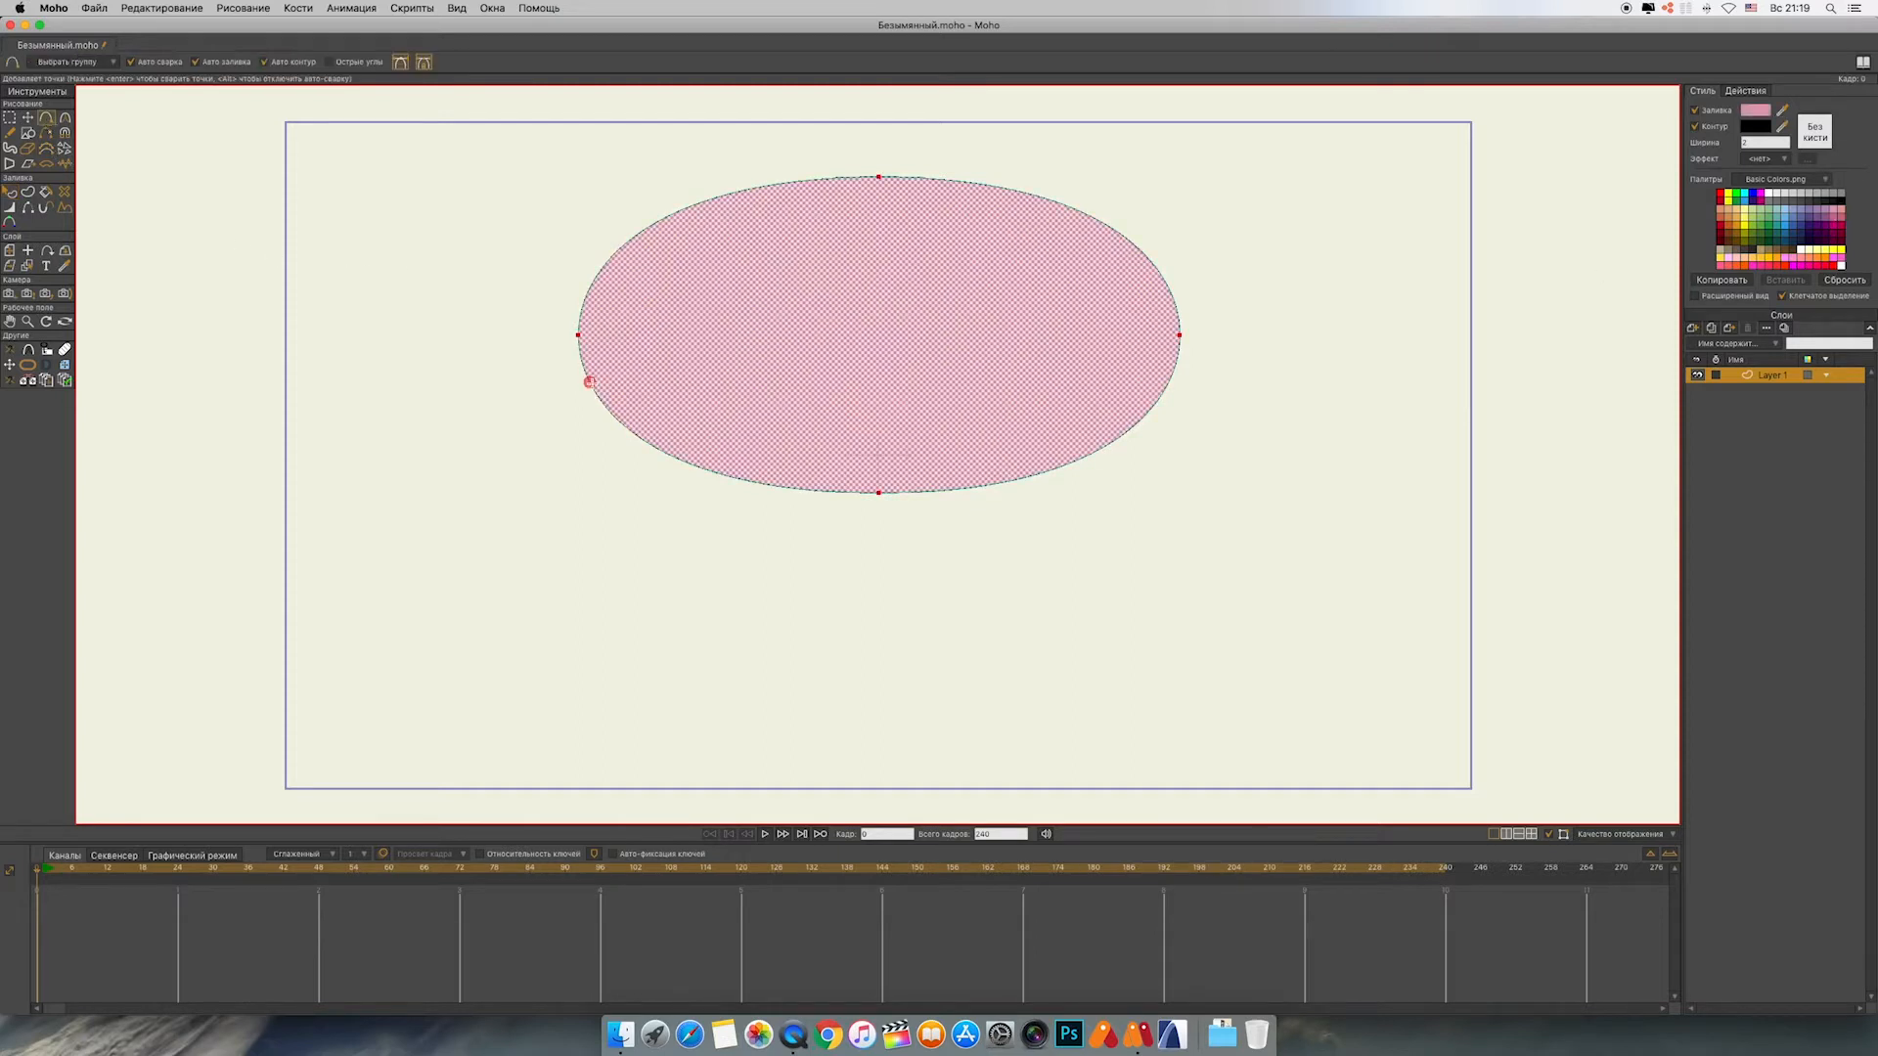
pyautogui.click(589, 382)
pyautogui.click(616, 419)
pyautogui.click(649, 443)
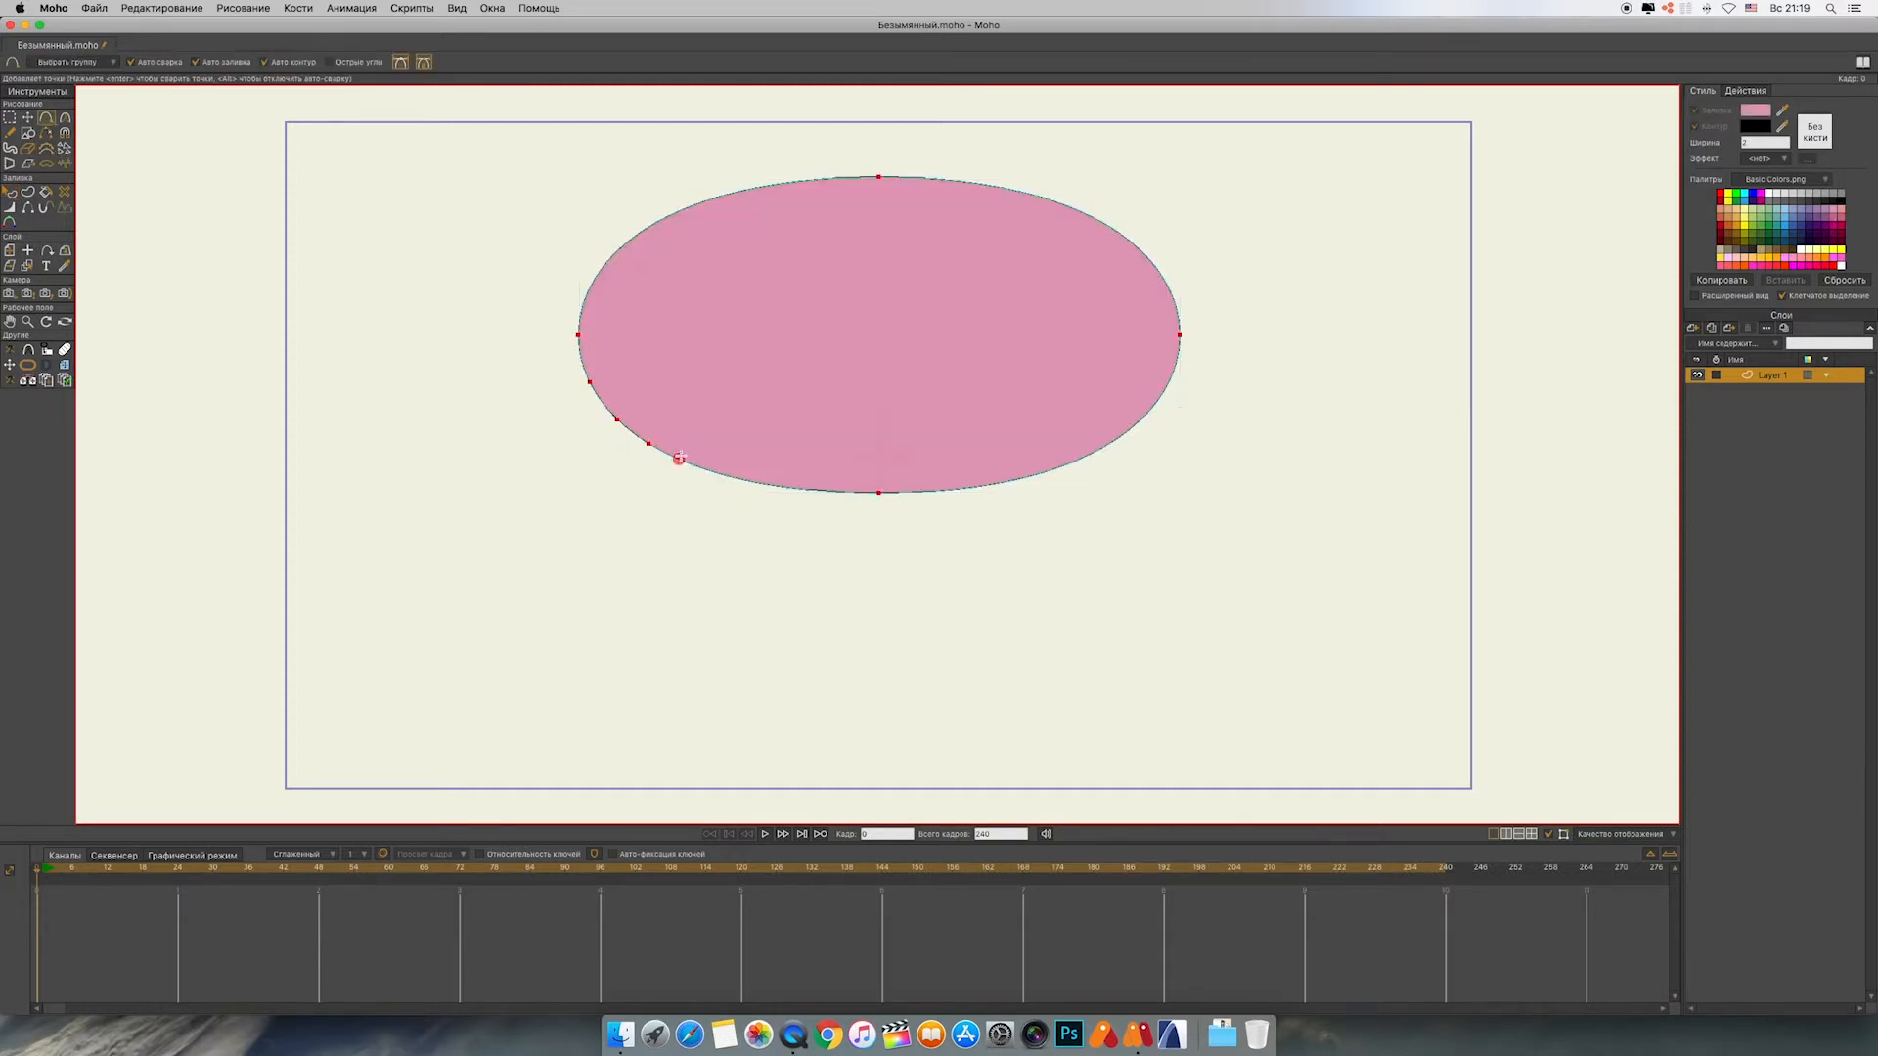
pyautogui.click(732, 476)
pyautogui.click(812, 491)
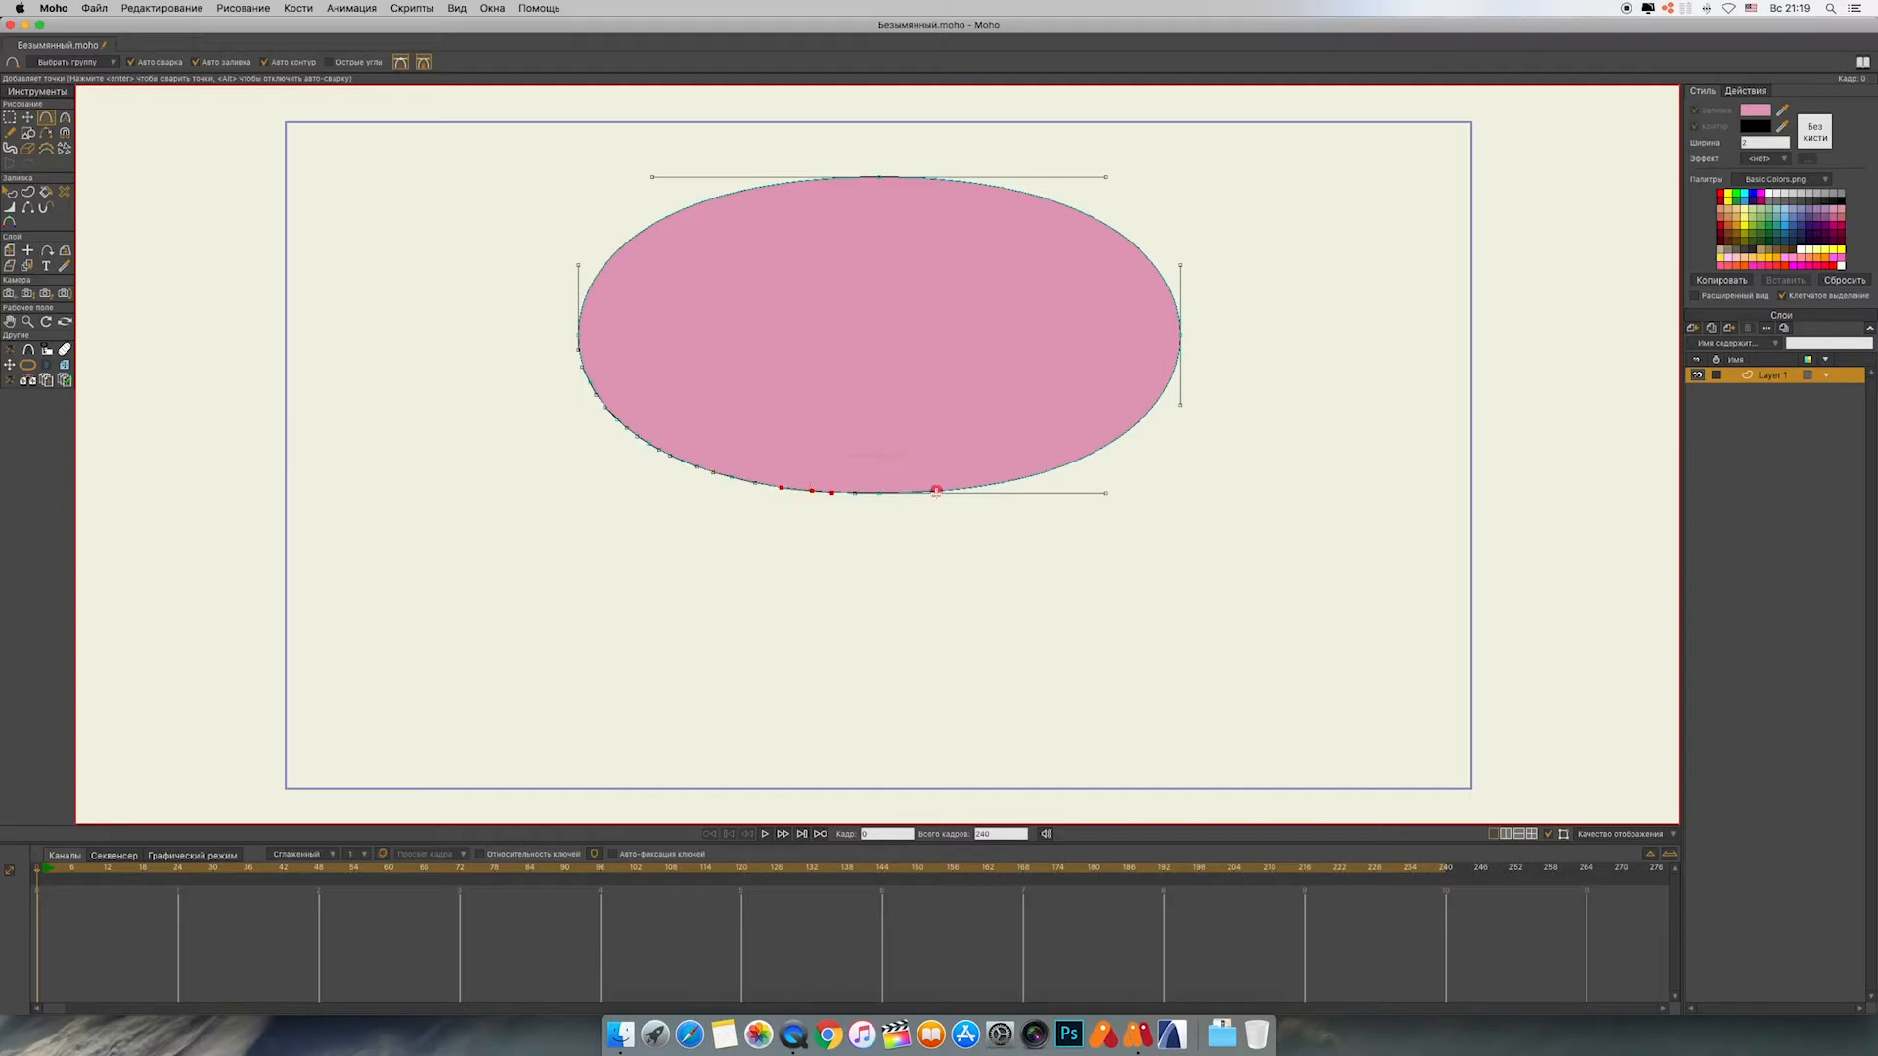
pyautogui.click(929, 491)
pyautogui.click(988, 485)
pyautogui.click(1055, 468)
pyautogui.click(1093, 452)
pyautogui.click(1133, 425)
pyautogui.click(1166, 384)
# Step: Pull seven alternate points of the lower edge downward to form the octopus's seven tentacles
pyautogui.press('t')
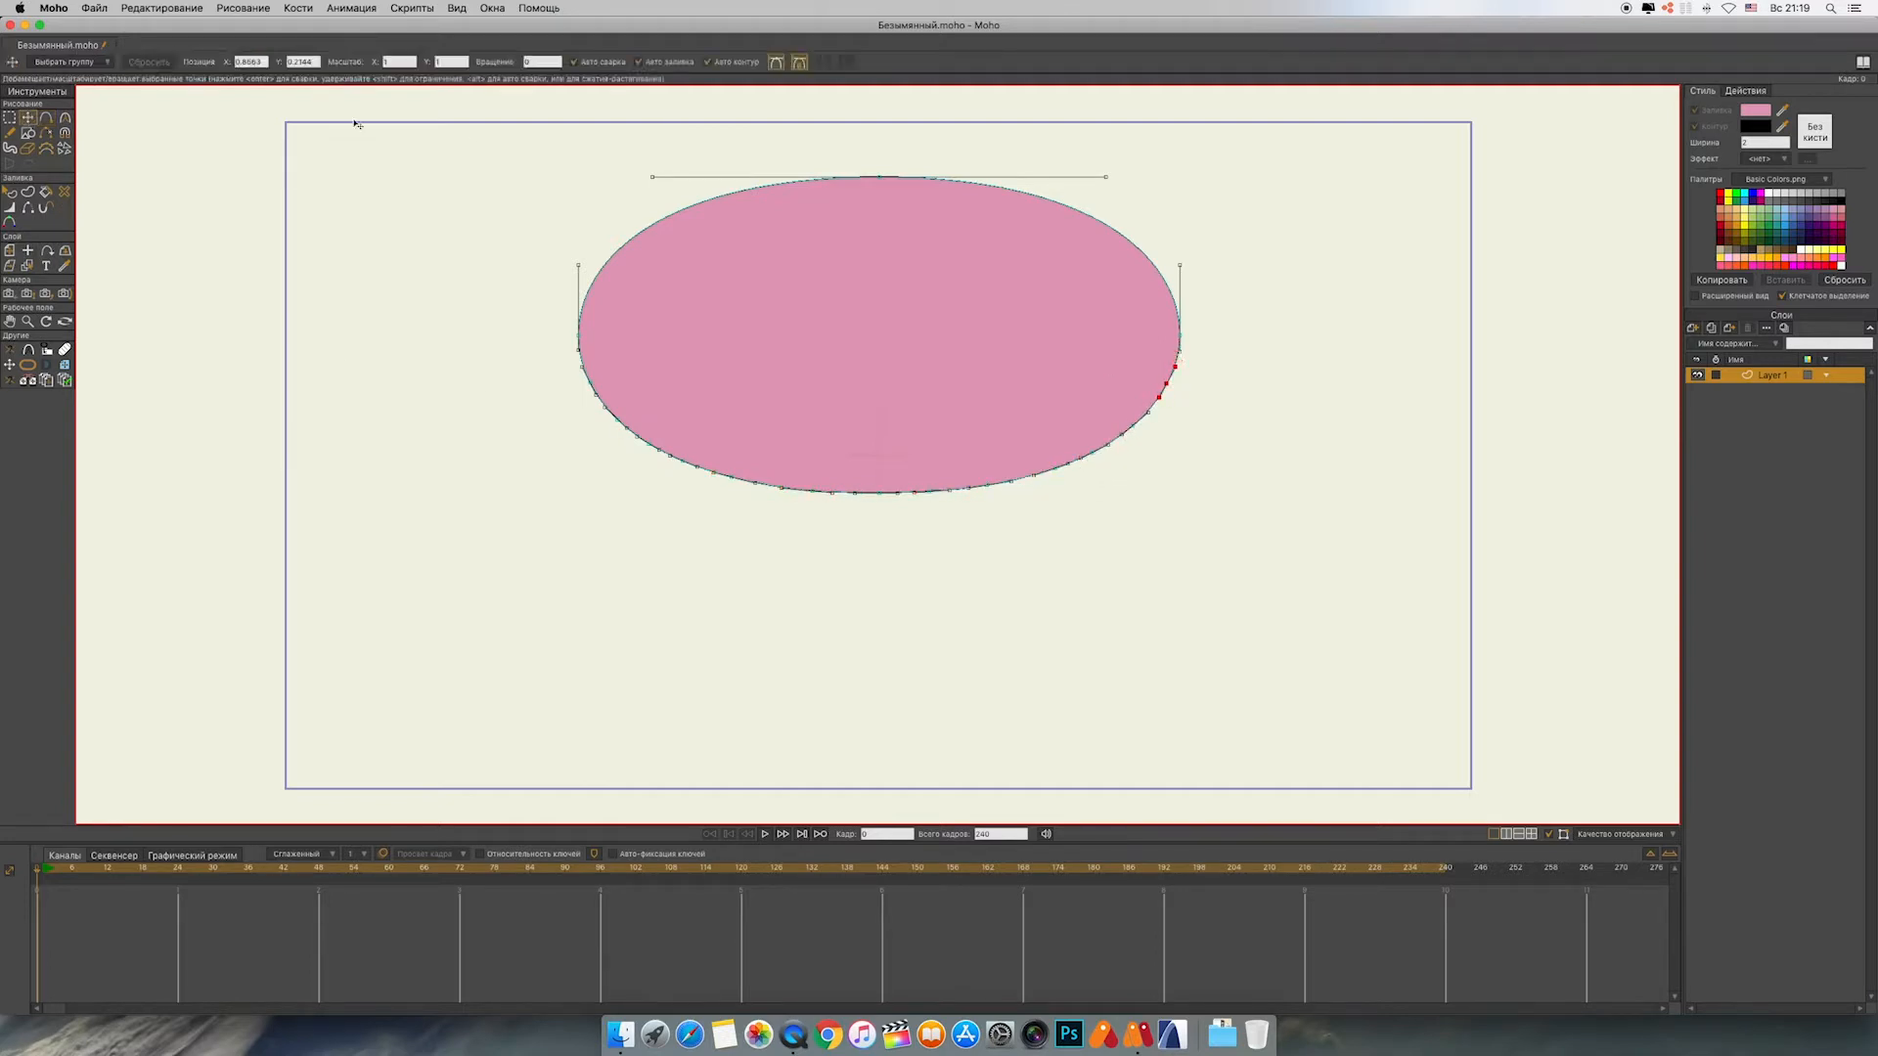
pyautogui.moveTo(593, 387); pyautogui.dragTo(504, 596)
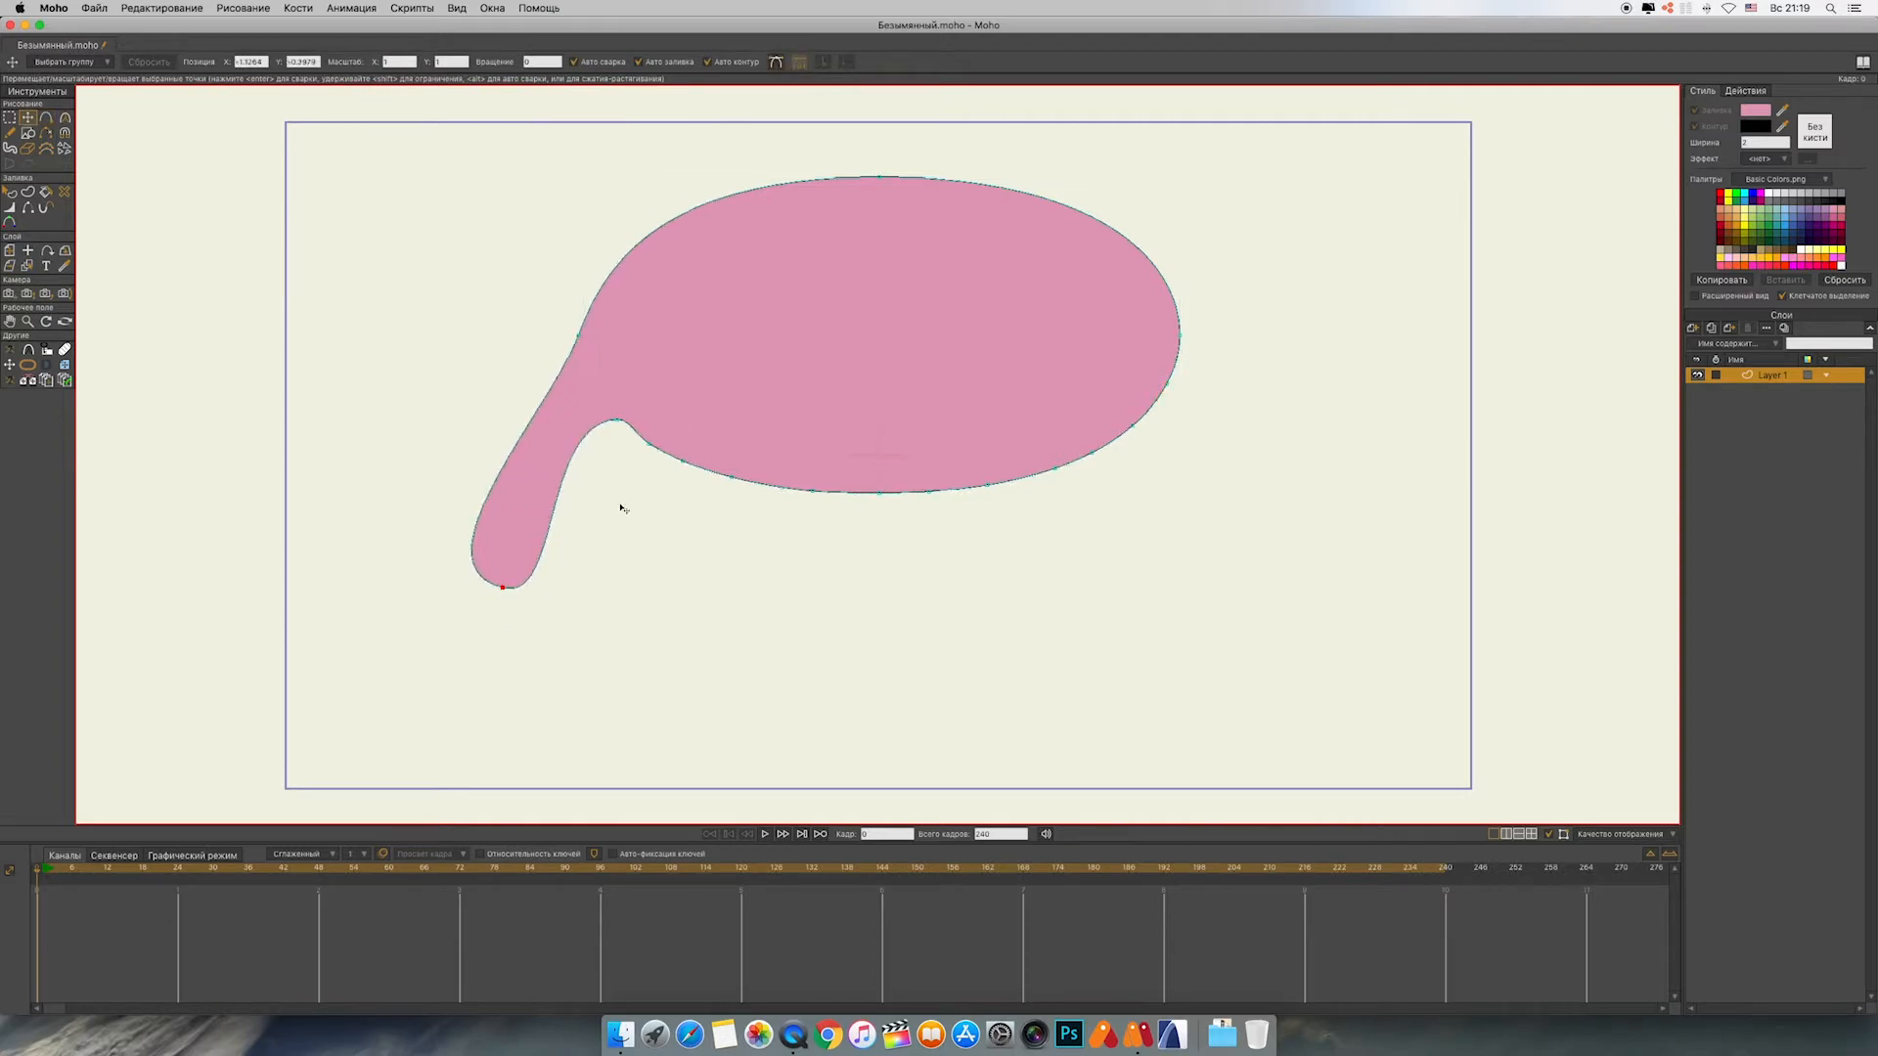
pyautogui.moveTo(630, 431); pyautogui.dragTo(599, 606)
pyautogui.moveTo(729, 476); pyautogui.dragTo(680, 677)
pyautogui.moveTo(881, 499); pyautogui.dragTo(859, 685)
pyautogui.moveTo(1007, 489); pyautogui.dragTo(1023, 666)
pyautogui.moveTo(1097, 459); pyautogui.dragTo(1157, 643)
pyautogui.moveTo(1157, 393); pyautogui.dragTo(1271, 609)
# Step: Lengthen all seven tentacles by moving their tip points further down, keeping the tips spread in an arc
pyautogui.moveTo(505, 591); pyautogui.dragTo(483, 674)
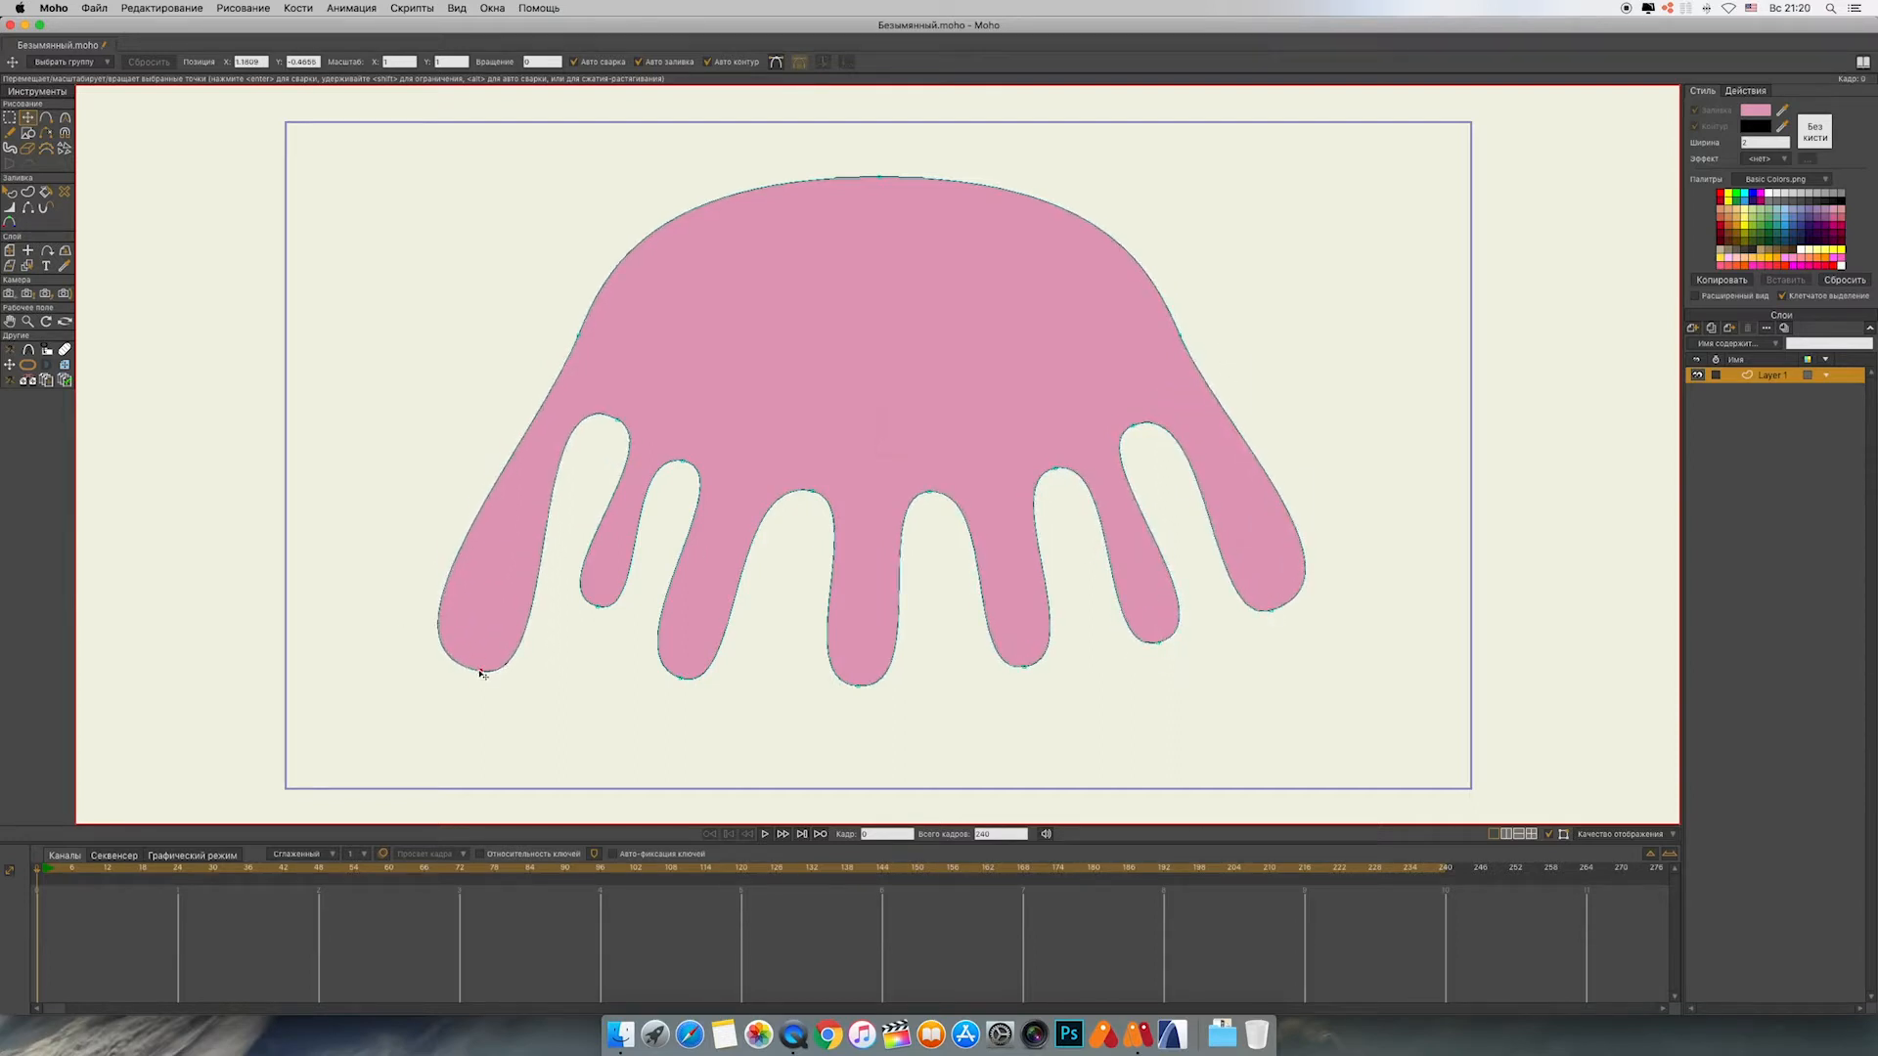
pyautogui.moveTo(600, 611); pyautogui.dragTo(596, 719)
pyautogui.moveTo(685, 677); pyautogui.dragTo(728, 736)
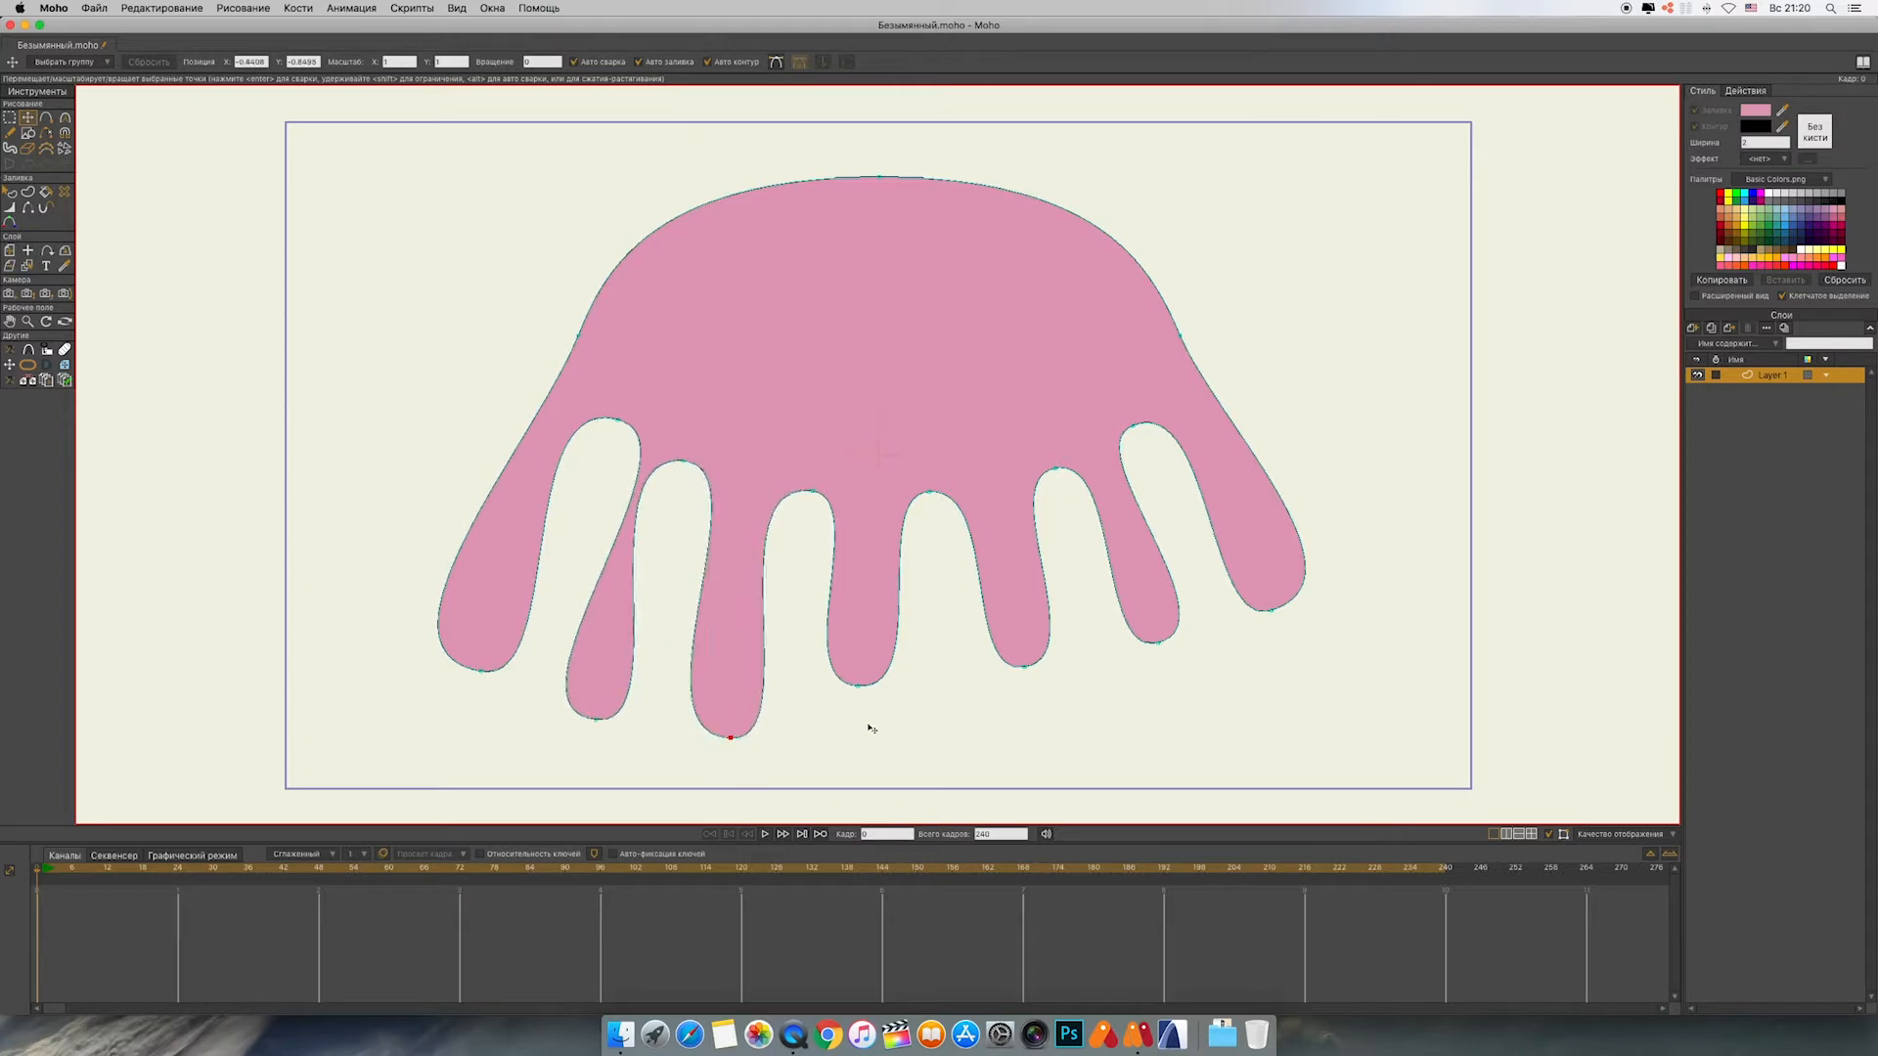
pyautogui.moveTo(859, 685); pyautogui.dragTo(867, 742)
pyautogui.moveTo(1024, 665); pyautogui.dragTo(1035, 729)
pyautogui.moveTo(1159, 642); pyautogui.dragTo(1164, 689)
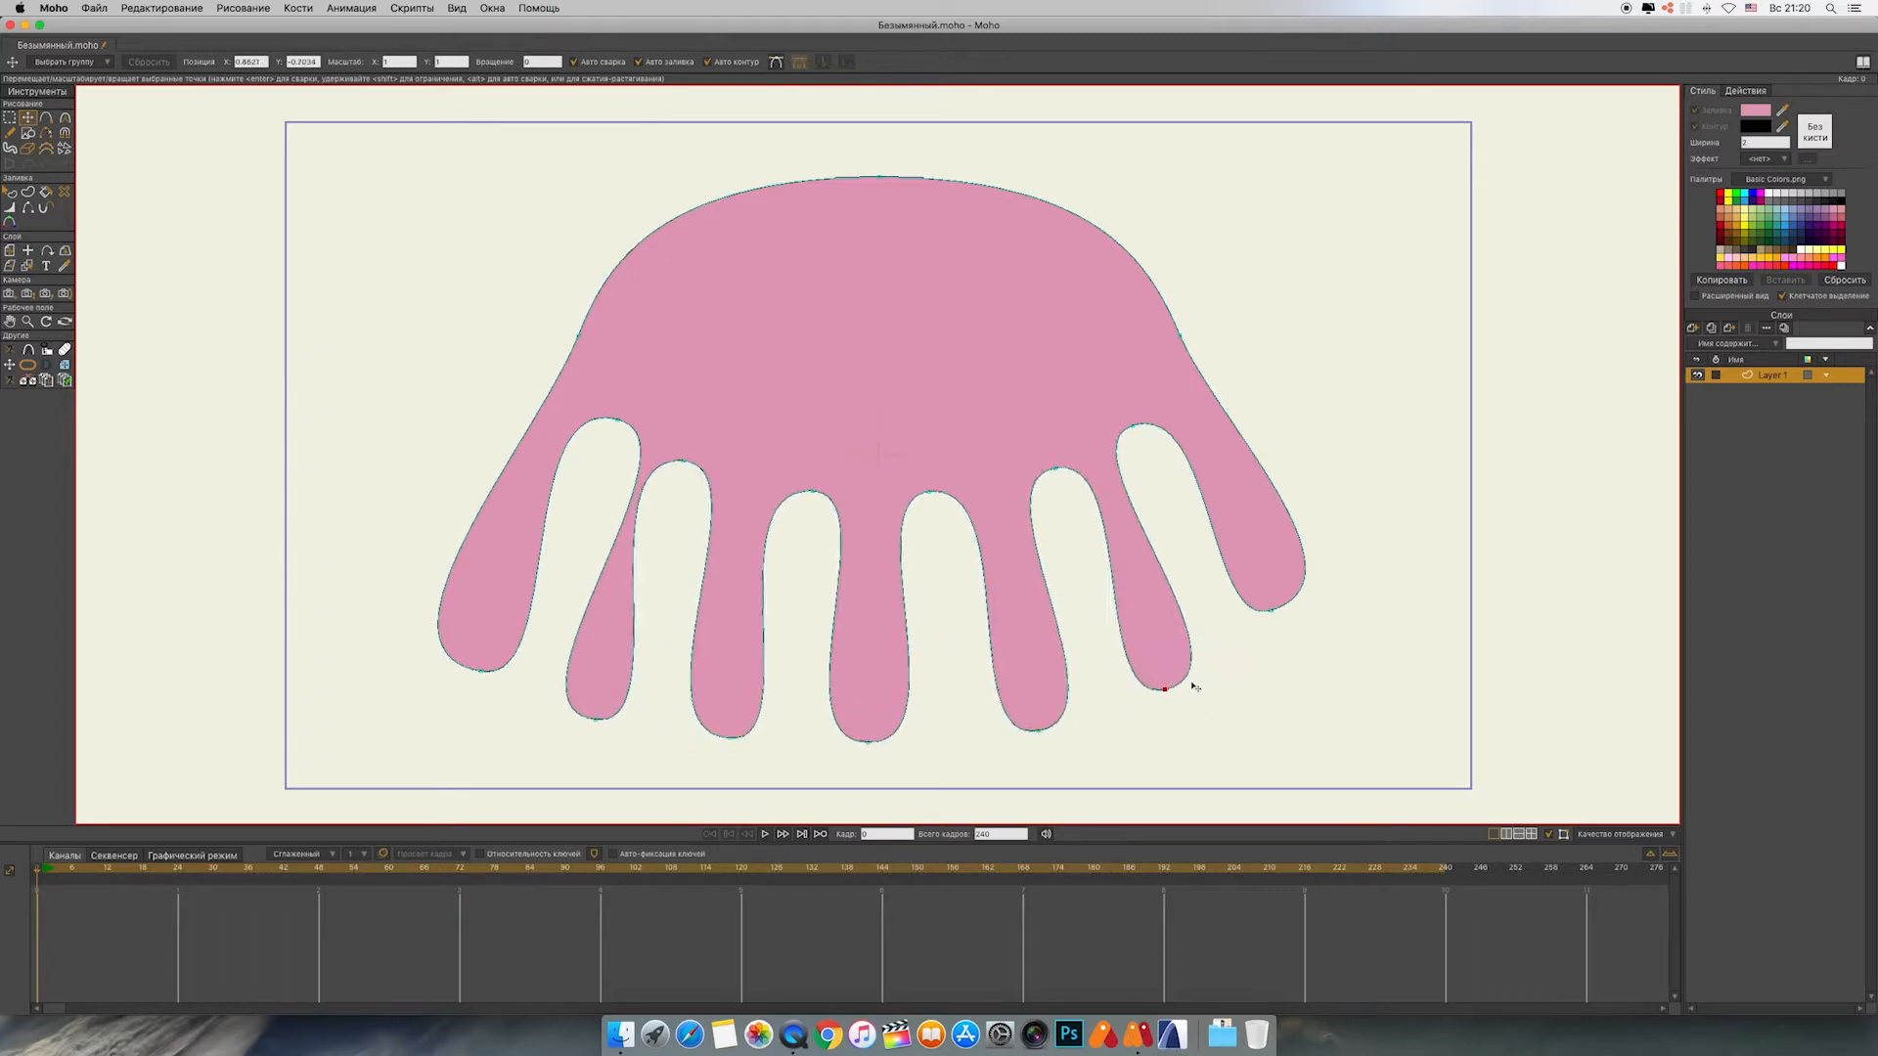
pyautogui.moveTo(1277, 611); pyautogui.dragTo(1287, 672)
# Step: Smooth the two sides of the body by adjusting the side points and their Bezier handles
pyautogui.moveTo(1178, 337); pyautogui.dragTo(1174, 335)
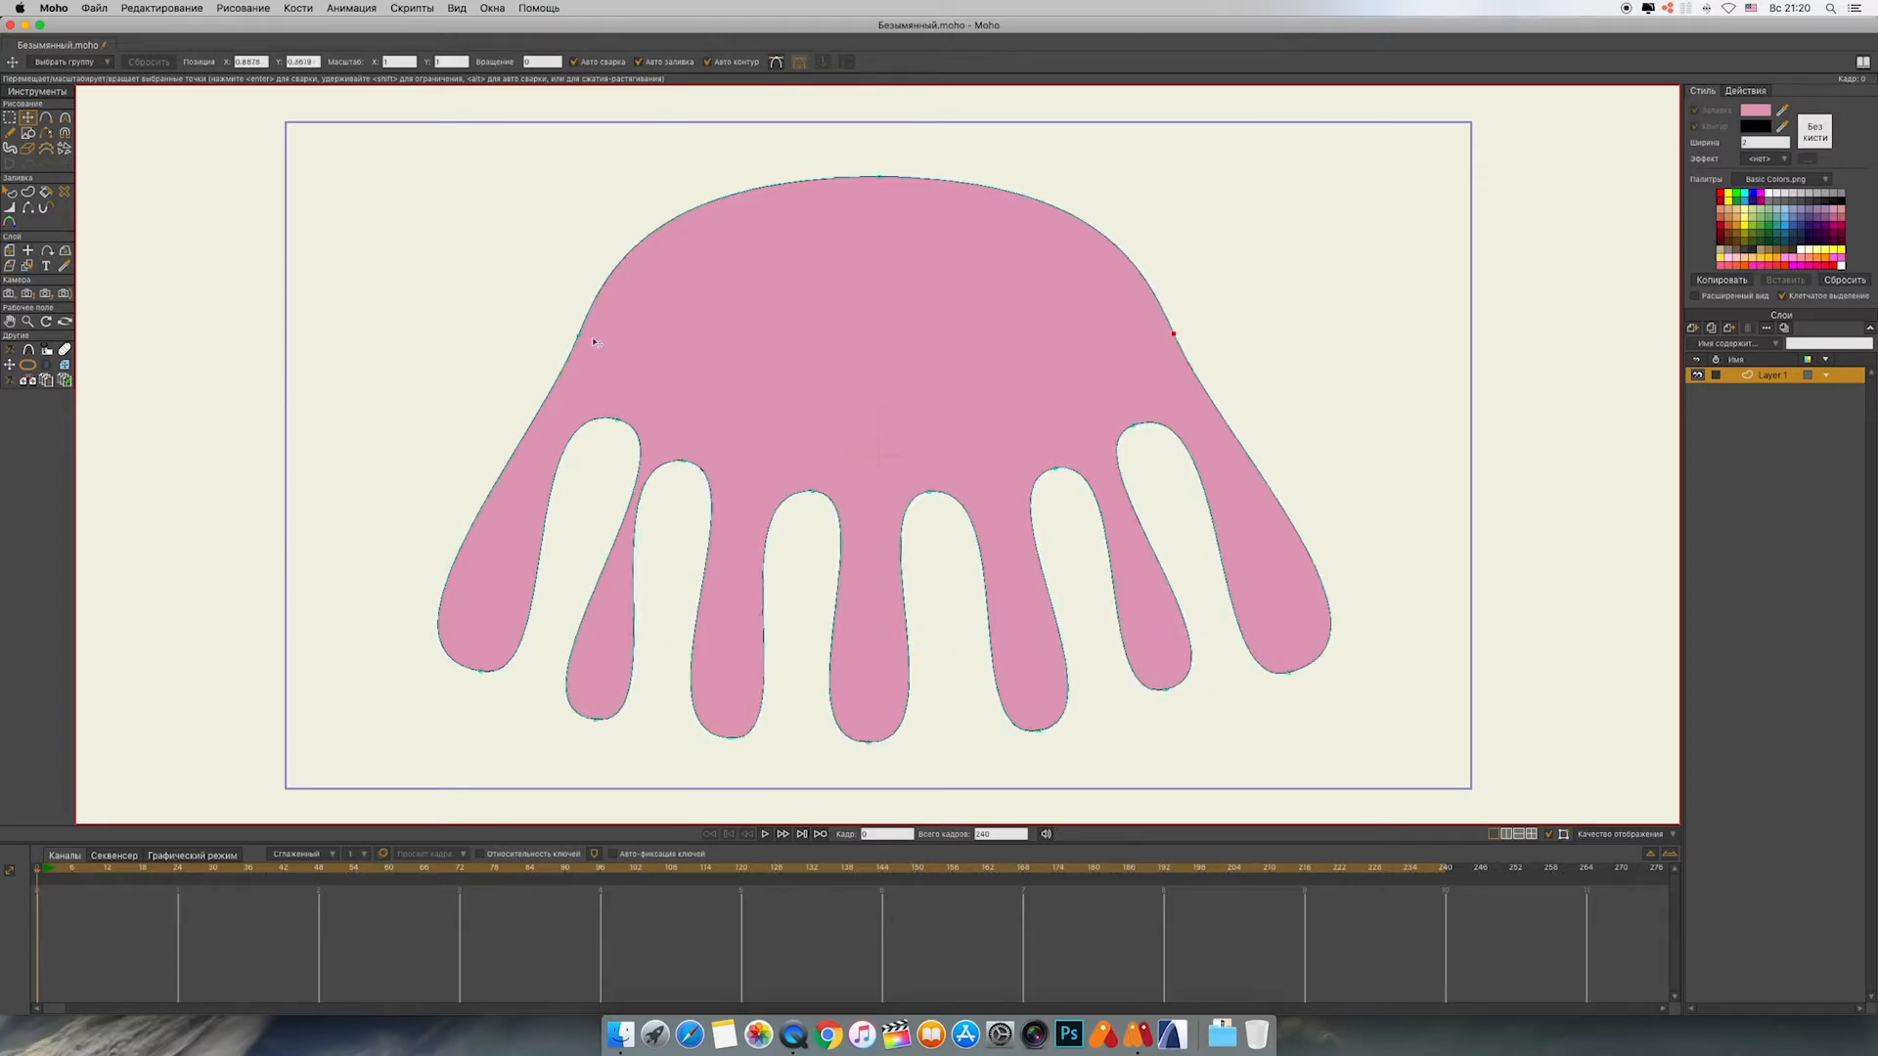
pyautogui.click(776, 63)
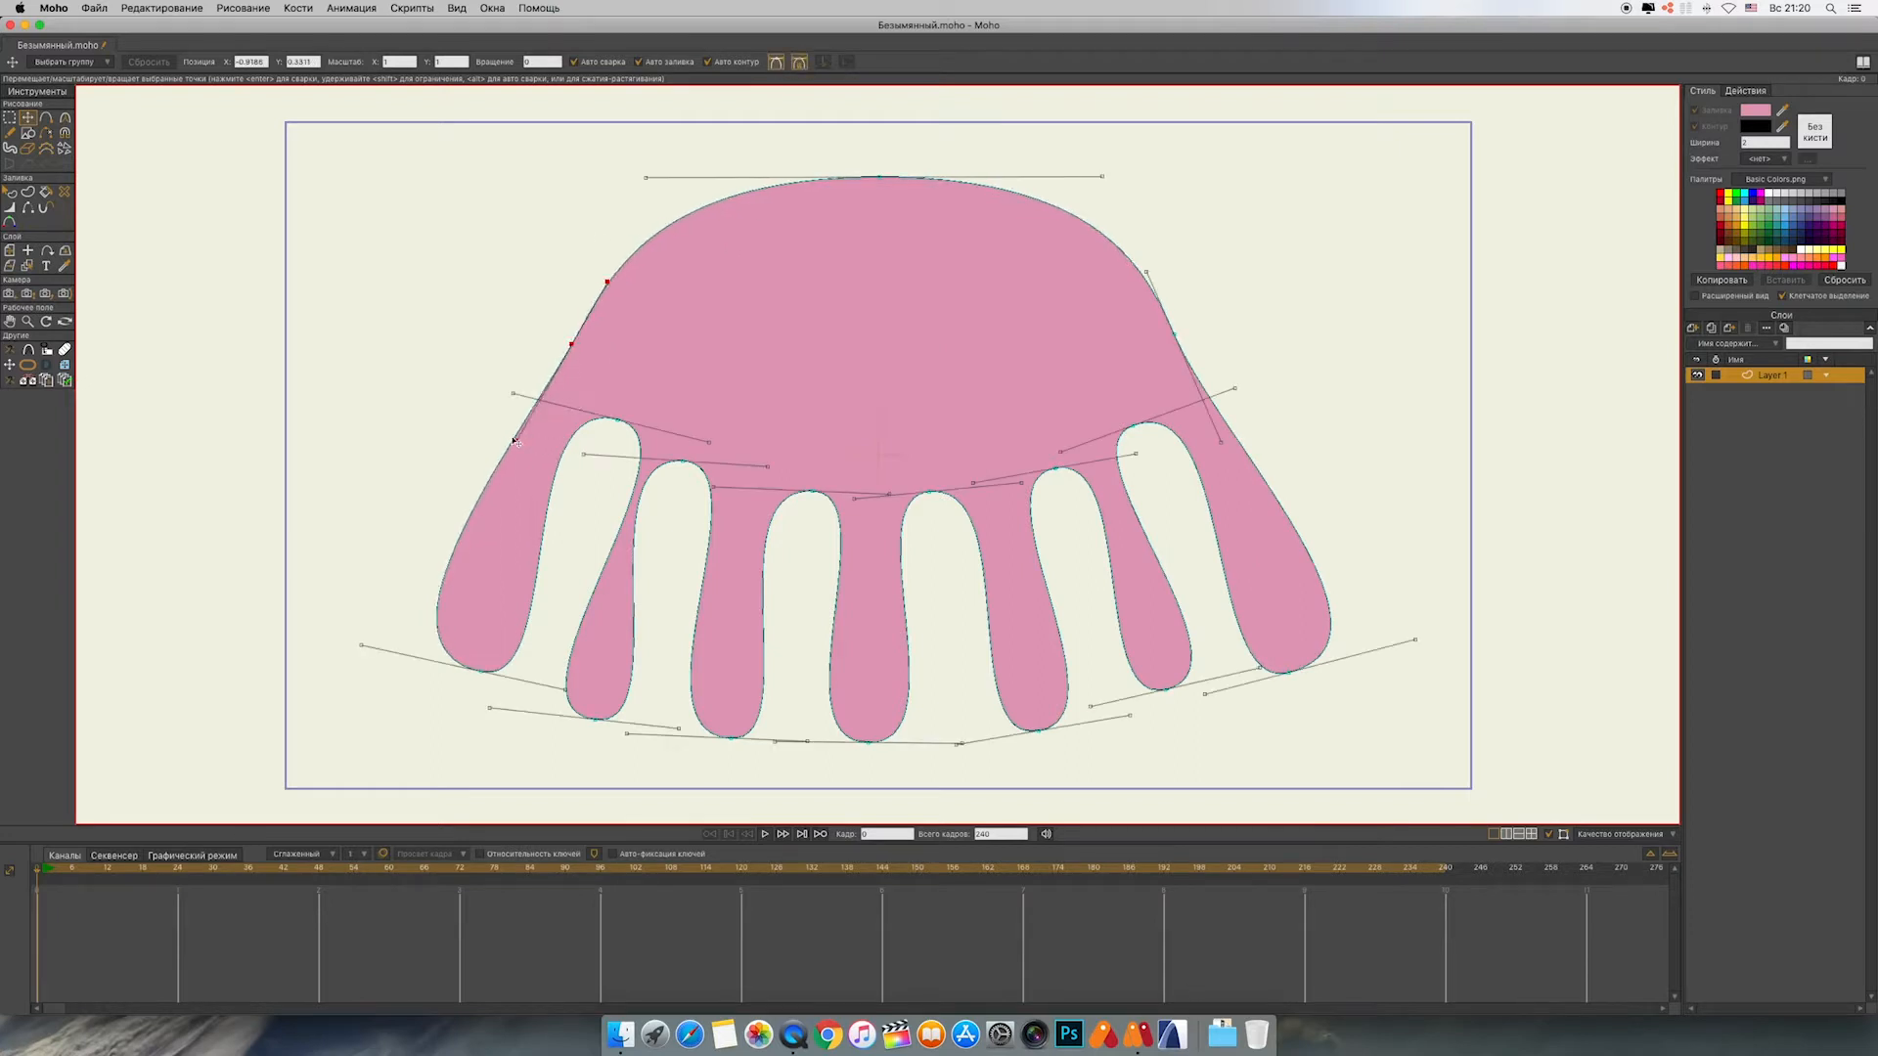
pyautogui.moveTo(1147, 276); pyautogui.dragTo(1132, 277)
# Step: Adjust the Bezier handles at the tentacle tips to slim and round the tentacle ends
pyautogui.moveTo(1205, 695); pyautogui.dragTo(1256, 681)
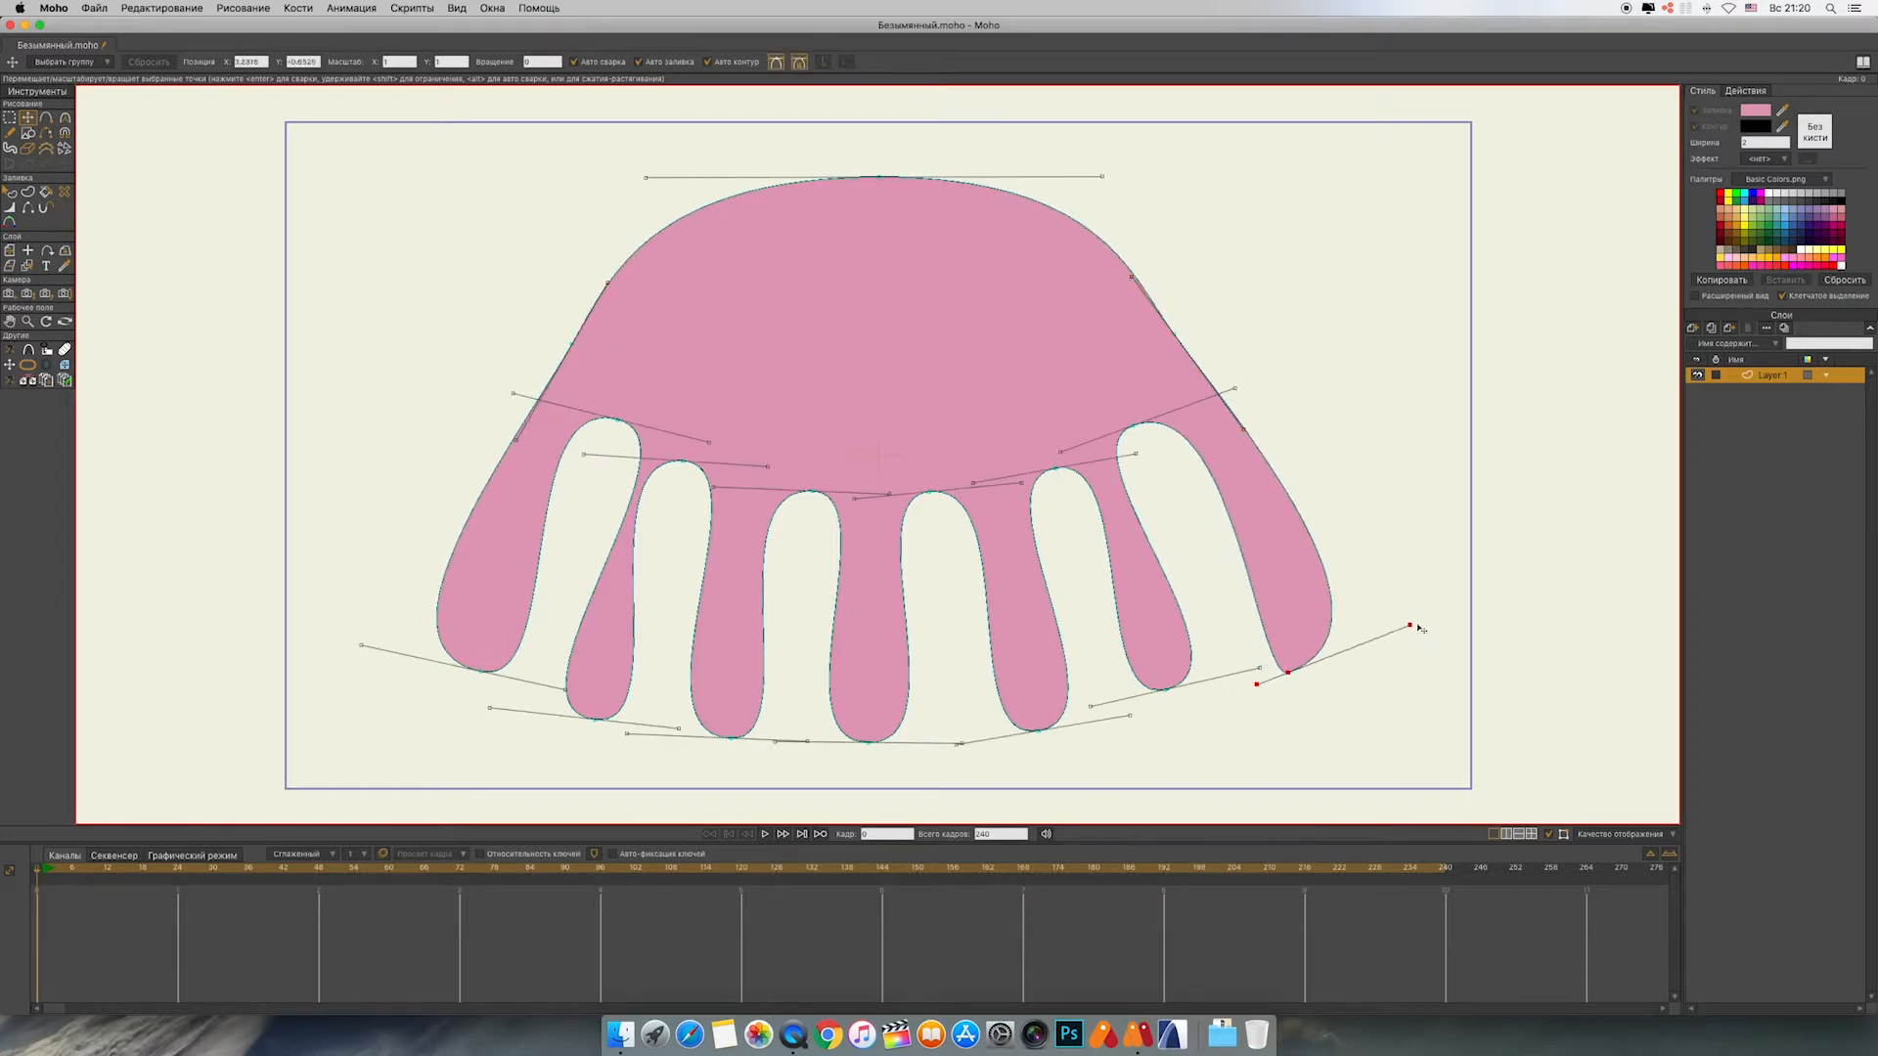
pyautogui.moveTo(1415, 640); pyautogui.dragTo(1218, 674)
pyautogui.moveTo(1091, 712)
pyautogui.mouseDown()
pyautogui.moveTo(1119, 706)
pyautogui.moveTo(1108, 718)
pyautogui.mouseUp()
pyautogui.moveTo(957, 745)
pyautogui.mouseDown()
pyautogui.moveTo(974, 743)
pyautogui.moveTo(936, 740)
pyautogui.mouseUp()
pyautogui.moveTo(807, 741); pyautogui.dragTo(769, 745)
pyautogui.moveTo(635, 725); pyautogui.dragTo(665, 737)
pyautogui.moveTo(772, 744); pyautogui.dragTo(804, 738)
pyautogui.moveTo(677, 730); pyautogui.dragTo(667, 729)
pyautogui.moveTo(489, 708); pyautogui.dragTo(556, 688)
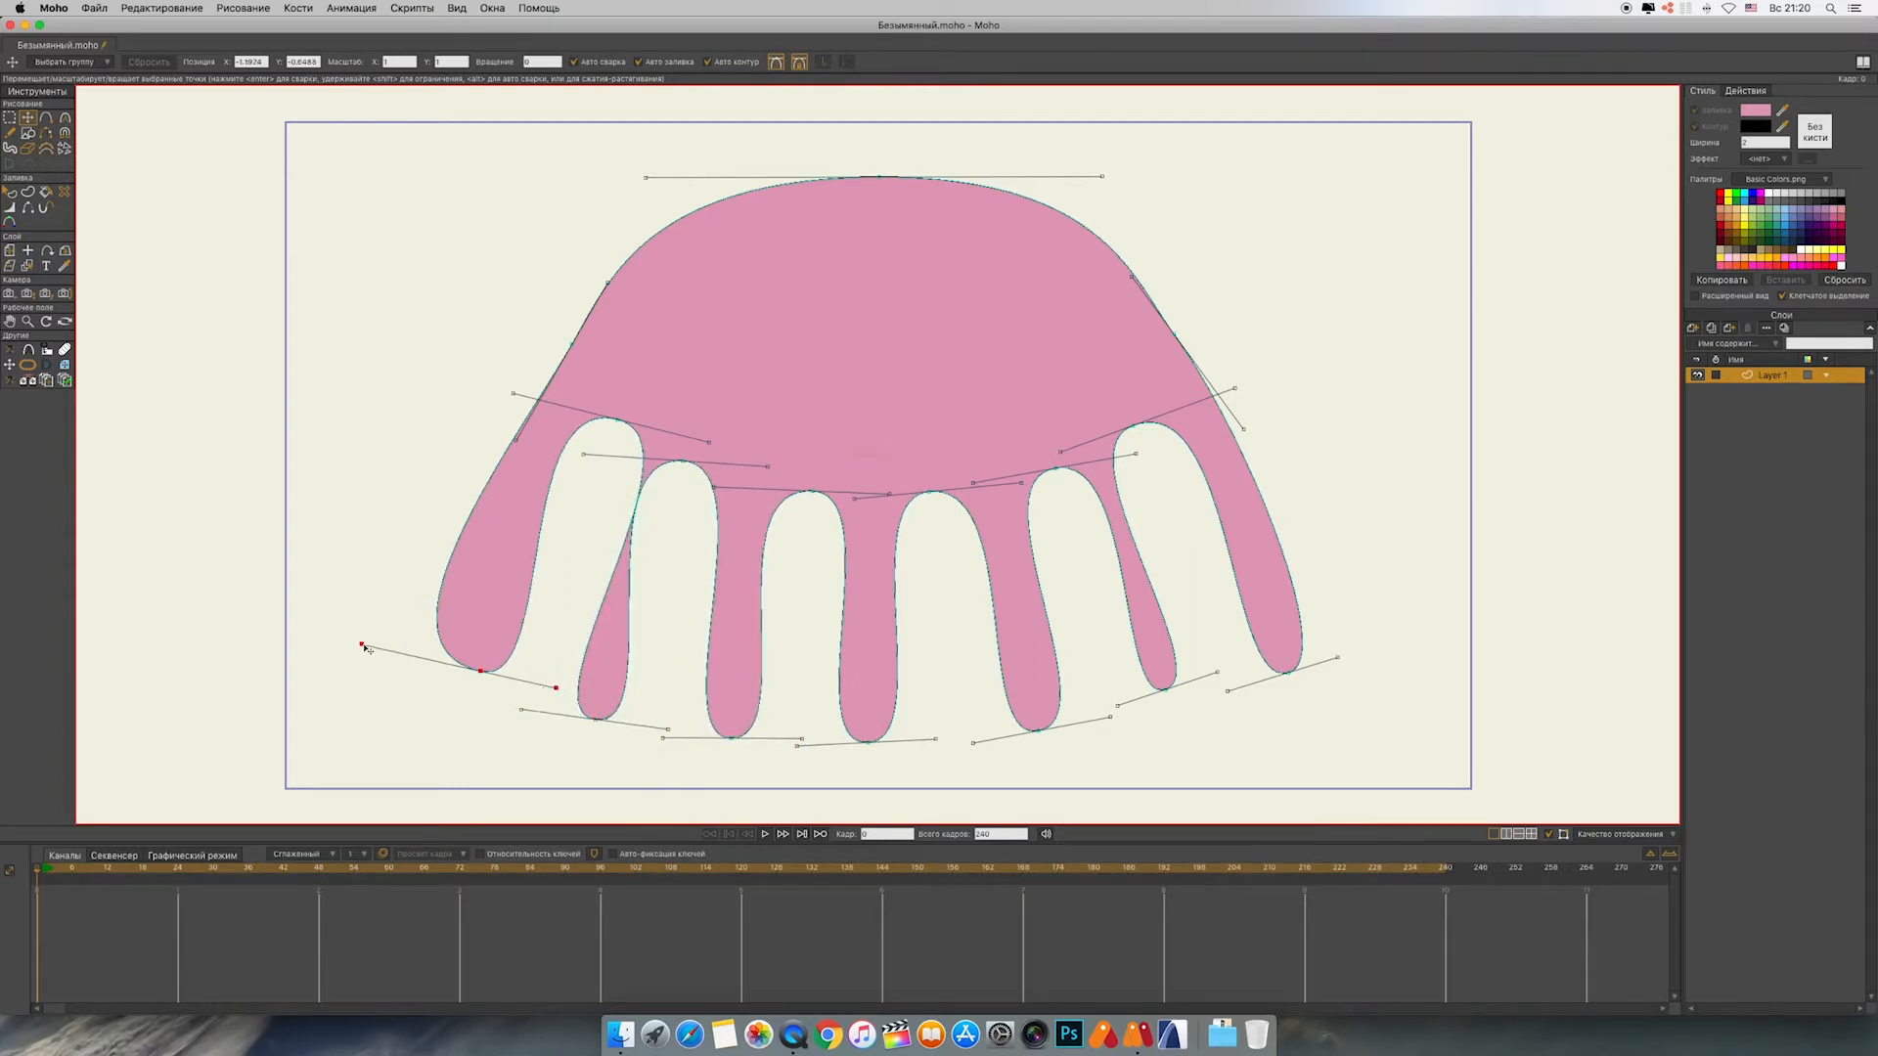
pyautogui.moveTo(361, 646); pyautogui.dragTo(373, 647)
# Step: Adjust the curvature of the six points between the tentacles to narrow the gaps
pyautogui.click(64, 118)
pyautogui.moveTo(615, 421); pyautogui.dragTo(370, 415)
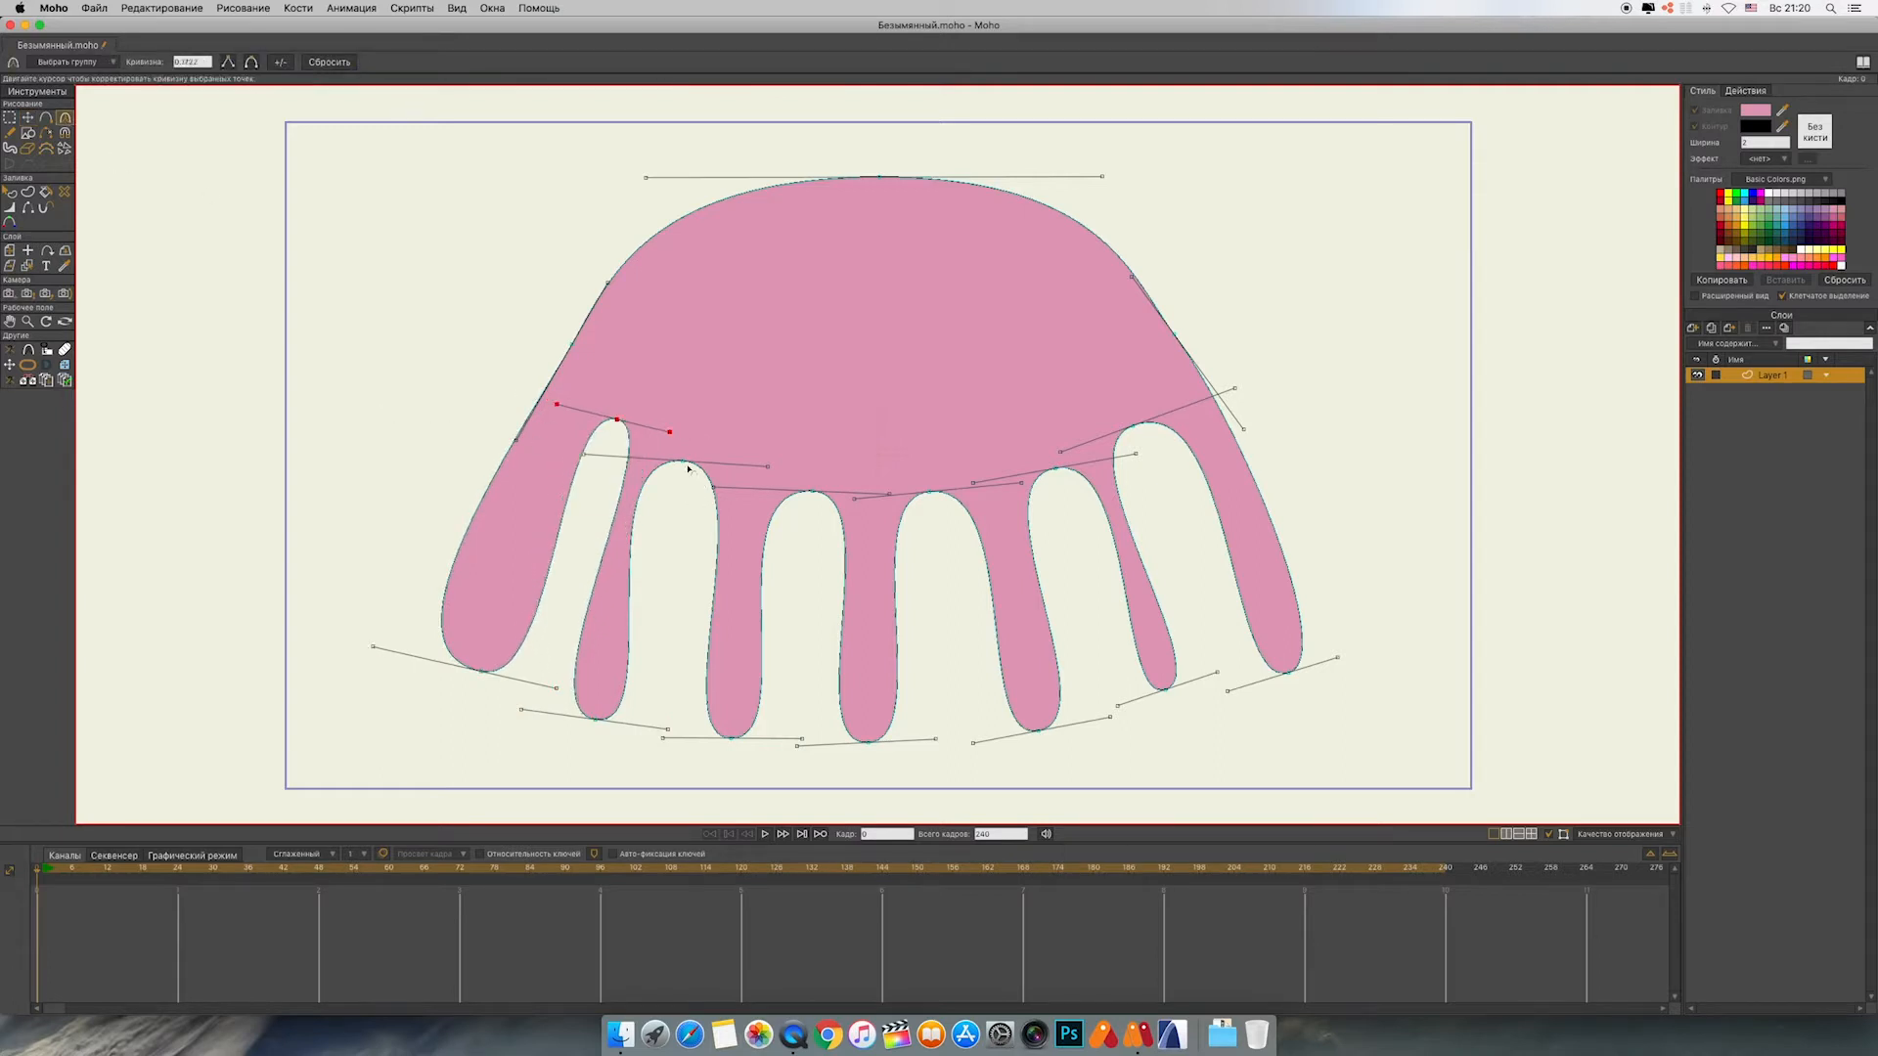
pyautogui.moveTo(684, 462); pyautogui.dragTo(401, 471)
pyautogui.moveTo(811, 495); pyautogui.dragTo(734, 499)
pyautogui.moveTo(934, 491); pyautogui.dragTo(905, 495)
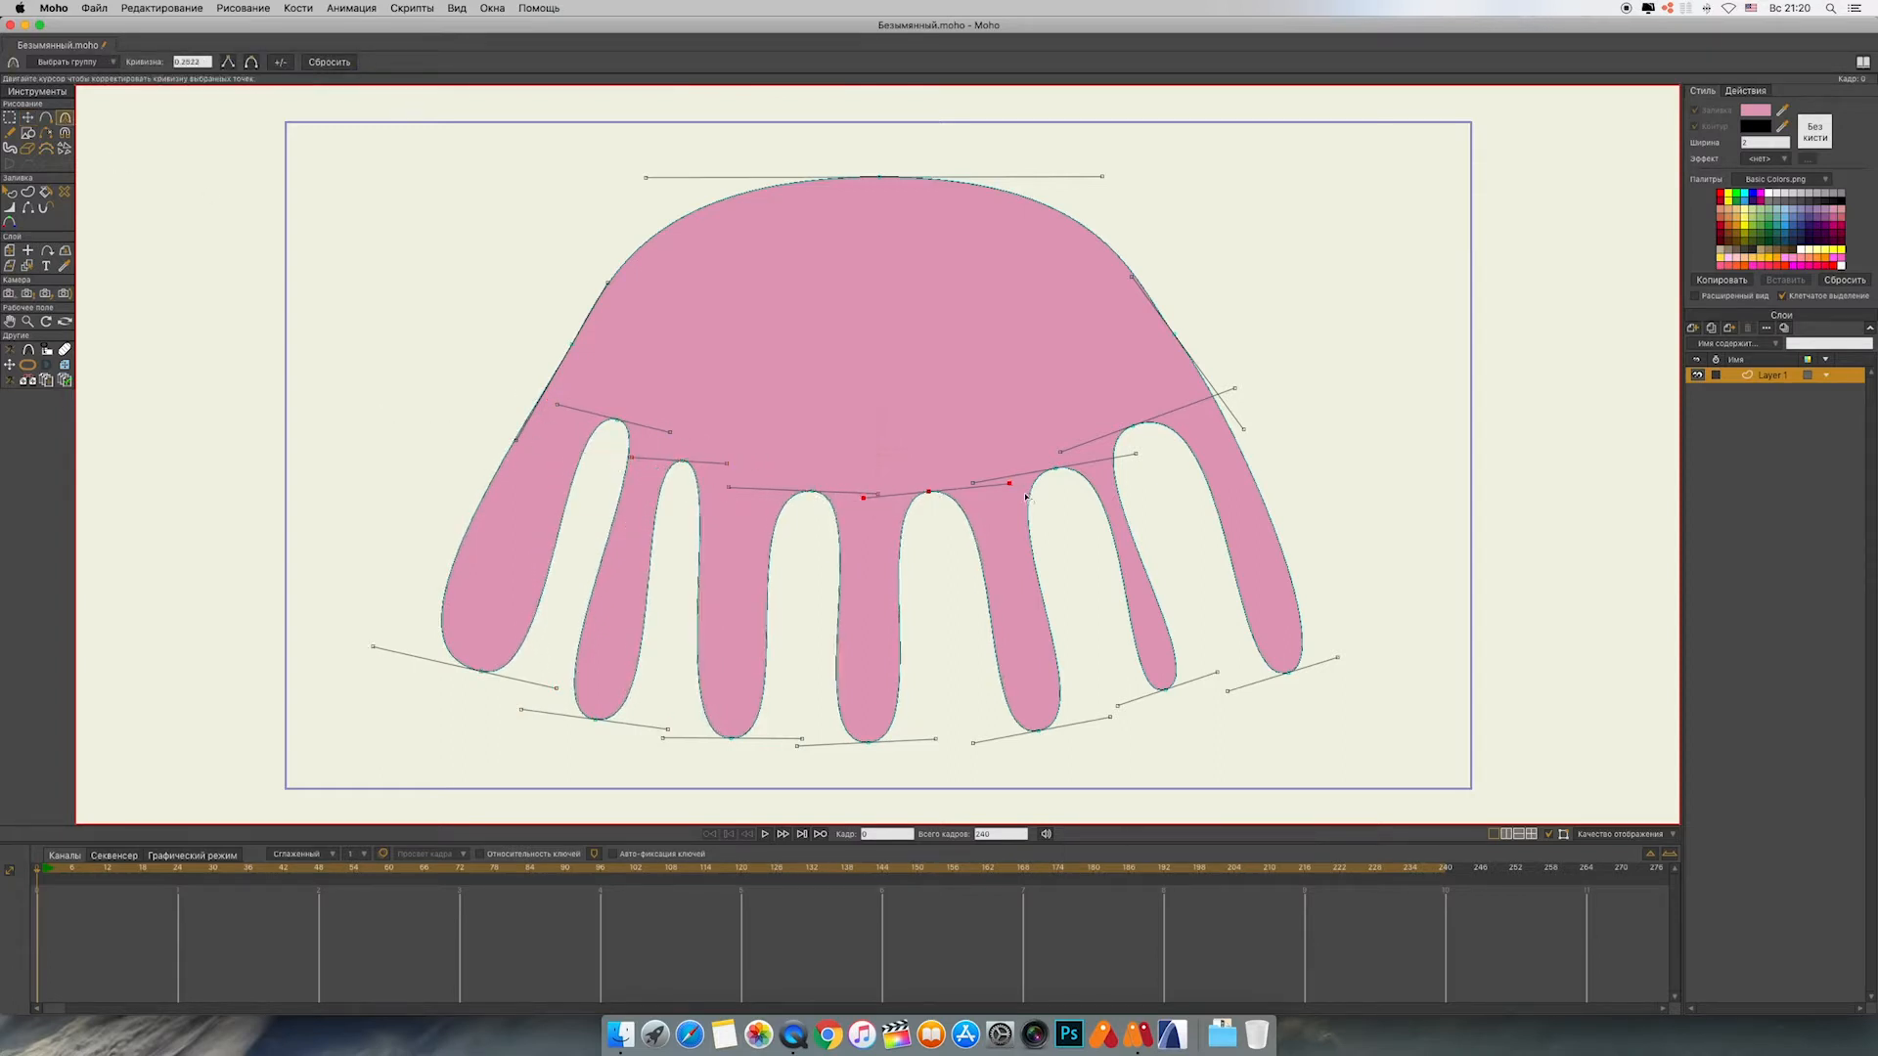
pyautogui.moveTo(1054, 468); pyautogui.dragTo(996, 505)
pyautogui.moveTo(1135, 425); pyautogui.dragTo(944, 468)
# Step: Move the points at the tops of the gaps between the tentacles upward to deepen the gaps
pyautogui.click(25, 118)
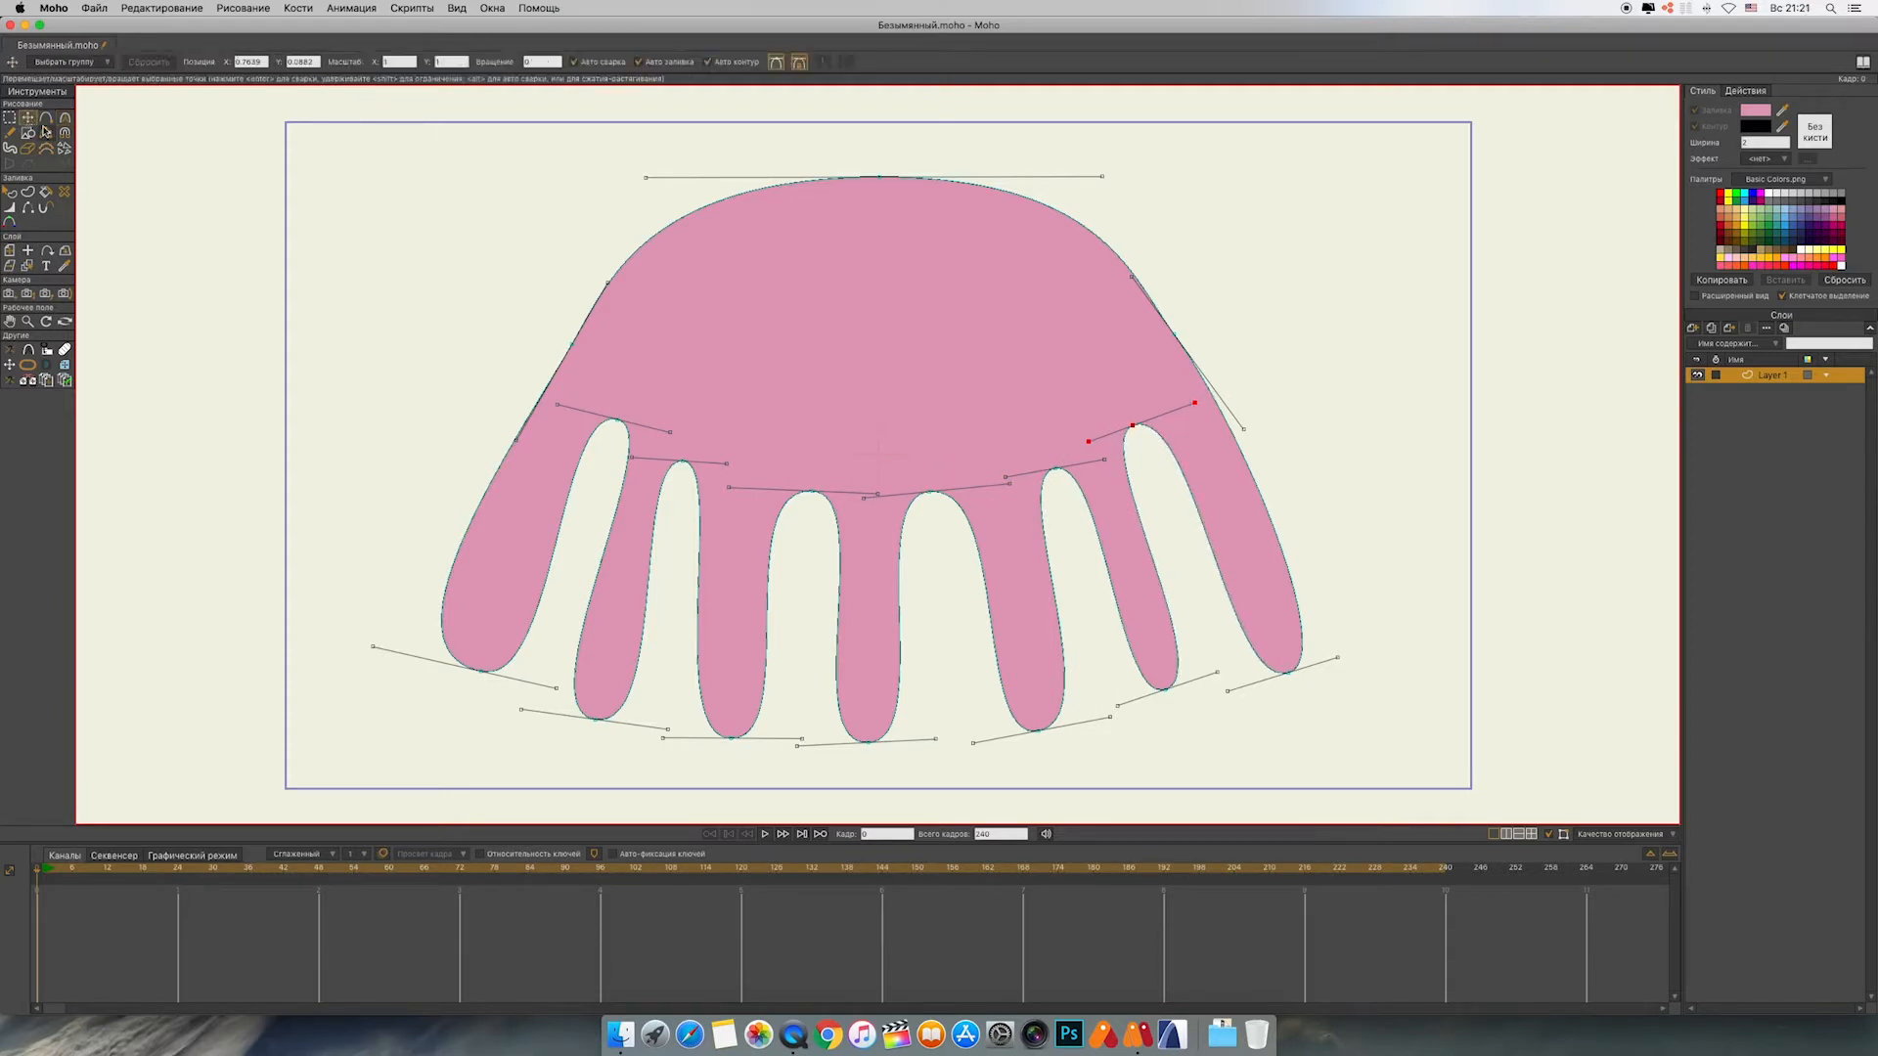
pyautogui.moveTo(812, 492); pyautogui.dragTo(817, 471)
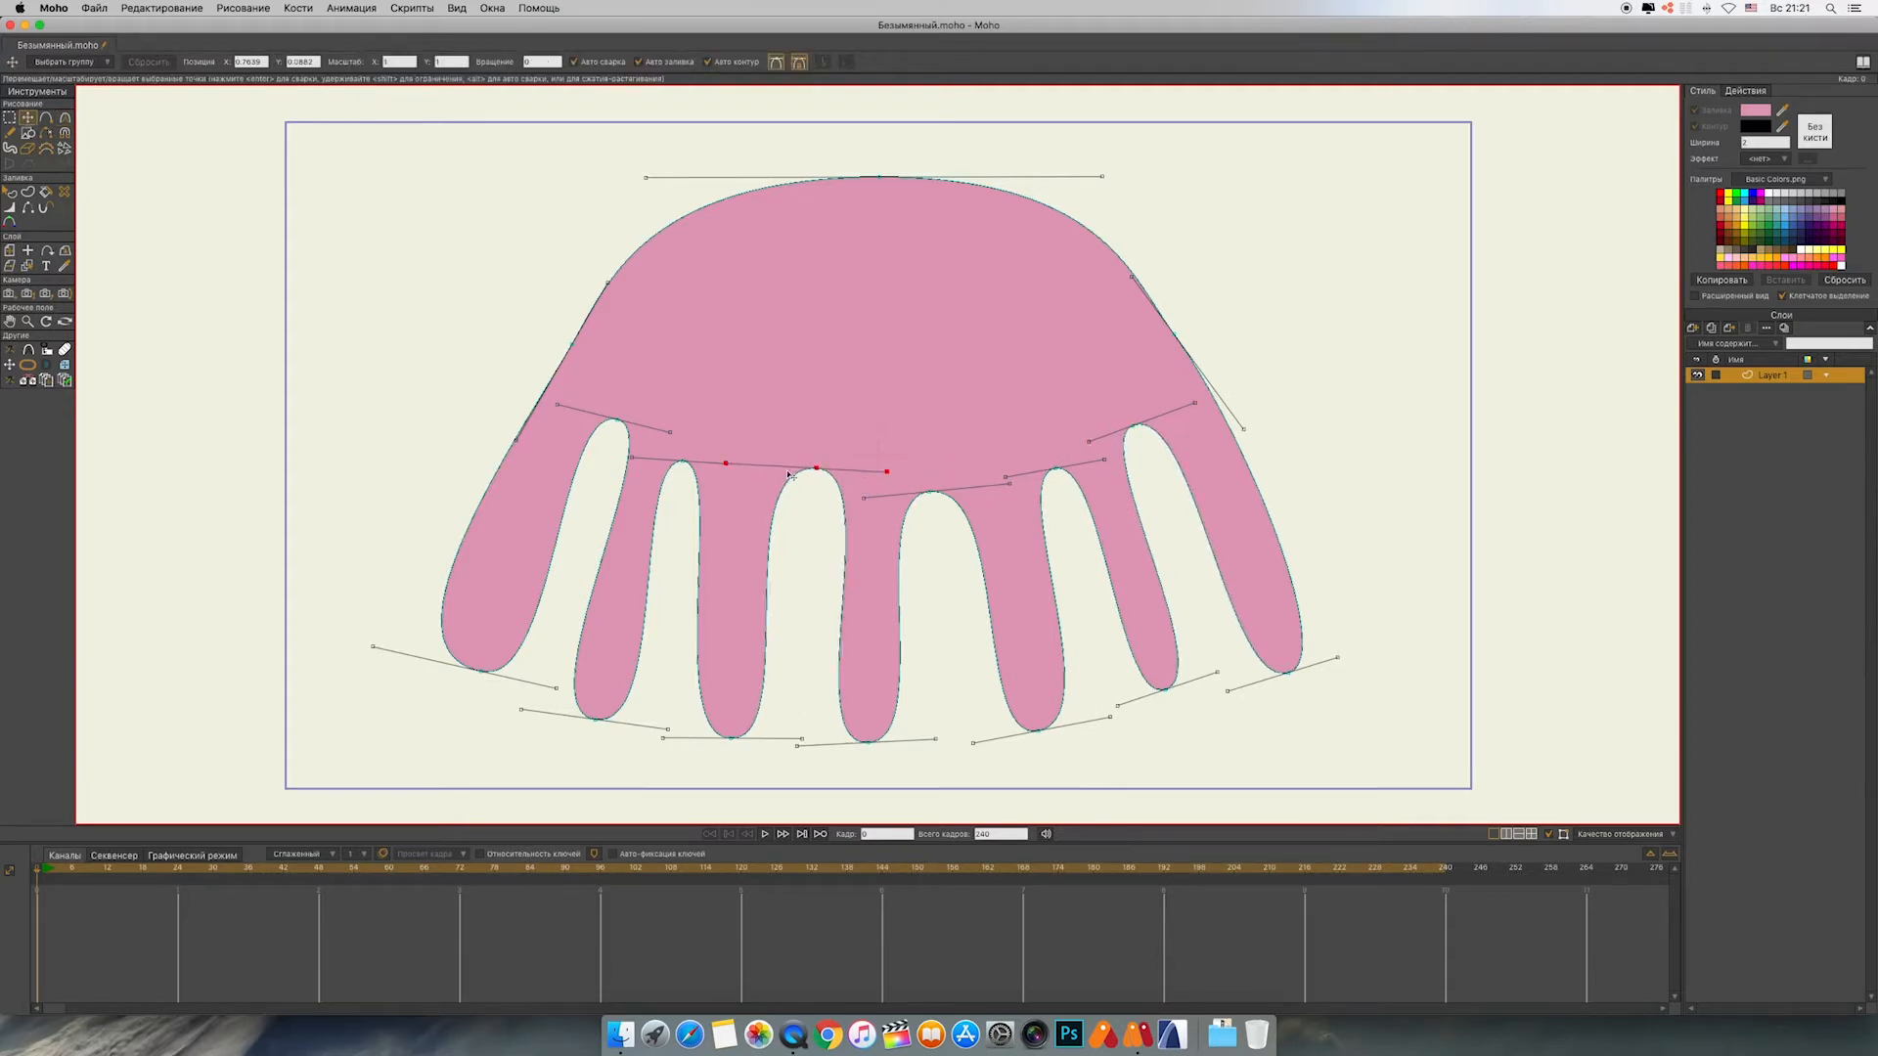
pyautogui.moveTo(682, 462); pyautogui.dragTo(712, 444)
pyautogui.moveTo(934, 492); pyautogui.dragTo(928, 473)
pyautogui.moveTo(1053, 473); pyautogui.dragTo(1141, 422)
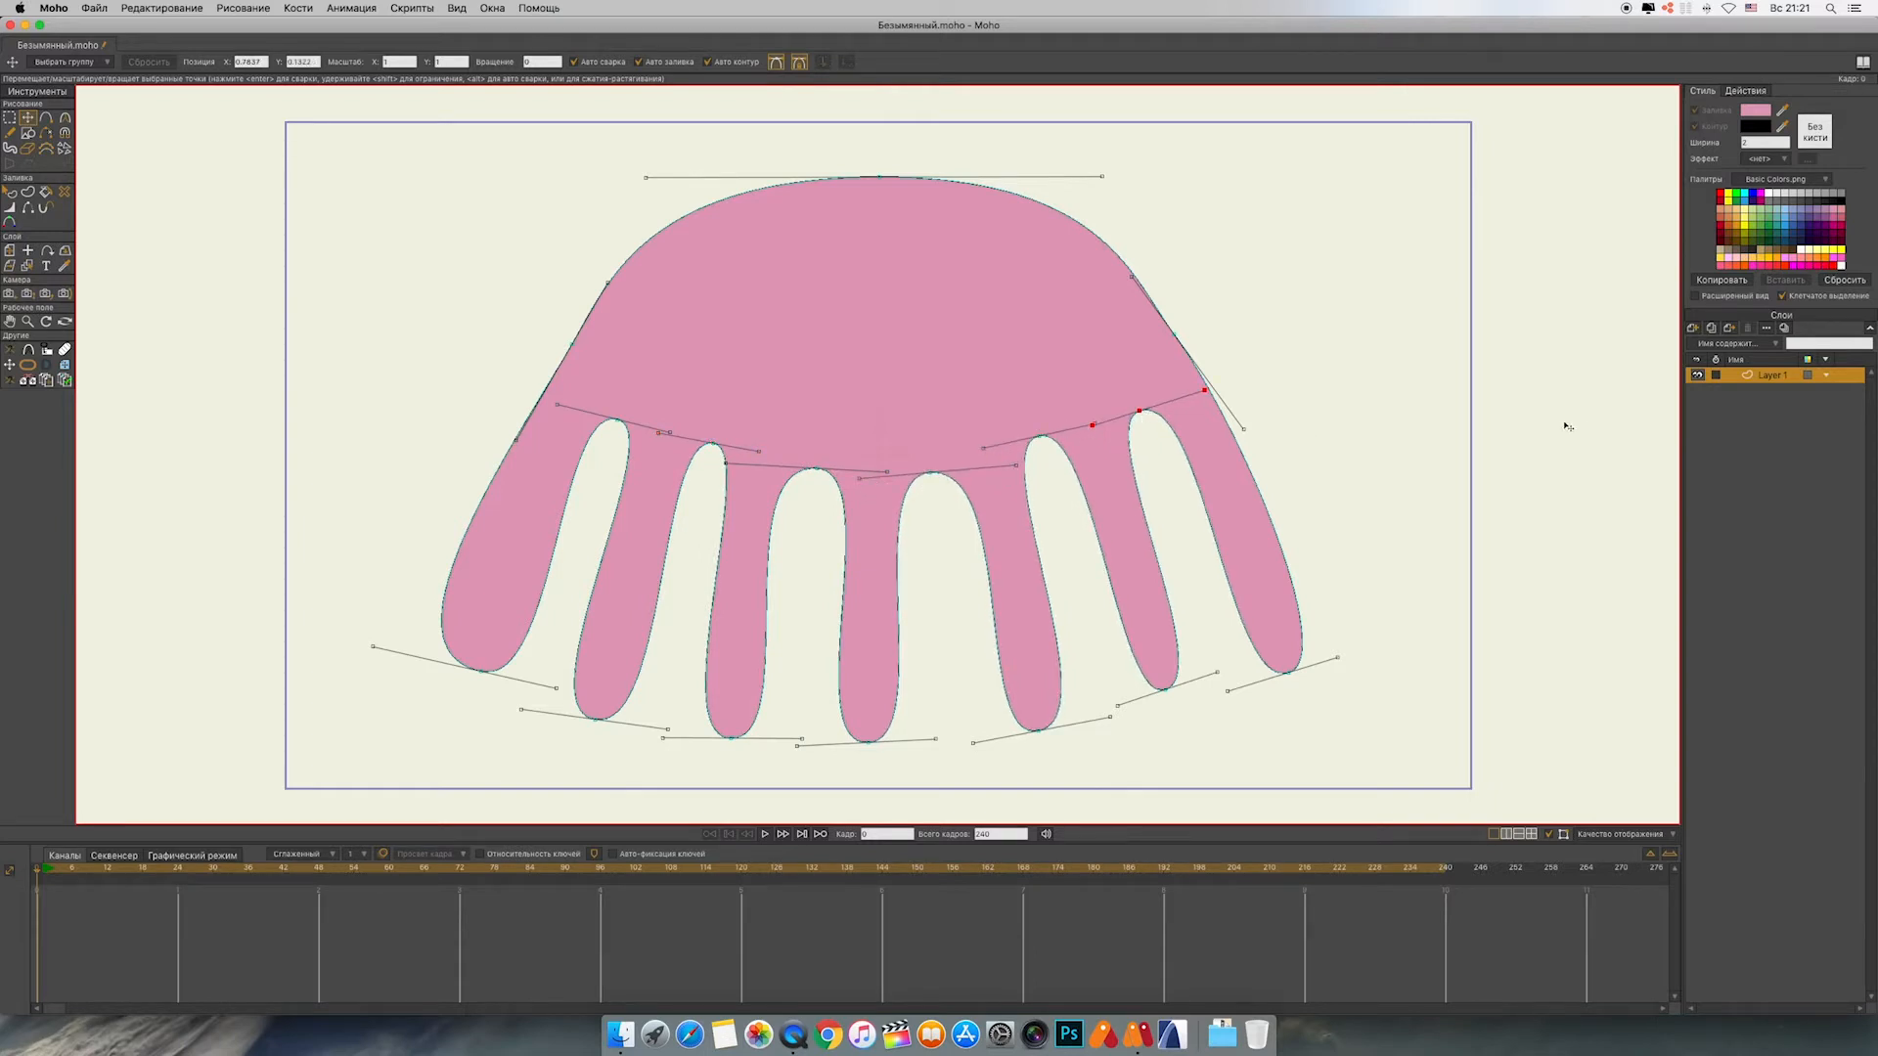
# Step: Raise the head's top point and extend both of its Bezier handles to make the head taller and broader
pyautogui.moveTo(878, 177); pyautogui.dragTo(876, 154)
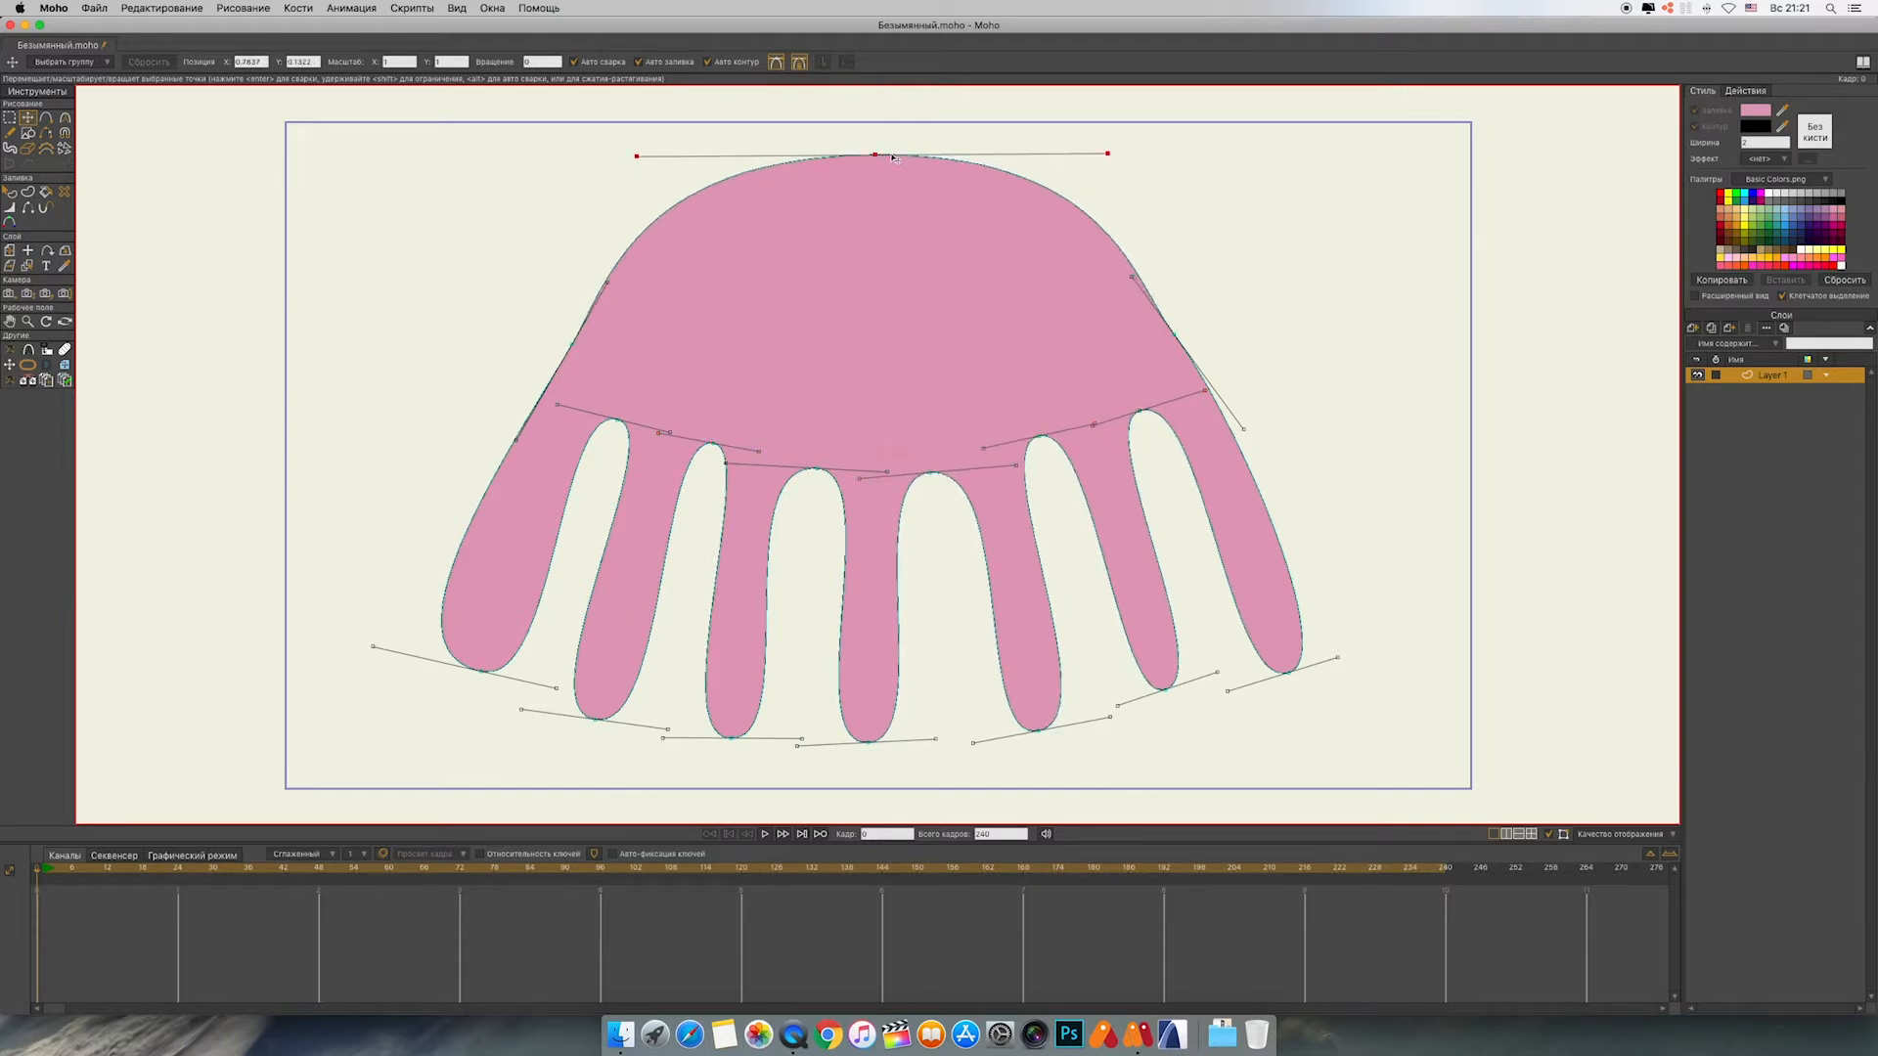
pyautogui.moveTo(1106, 155); pyautogui.dragTo(1138, 154)
pyautogui.moveTo(637, 155); pyautogui.dragTo(561, 153)
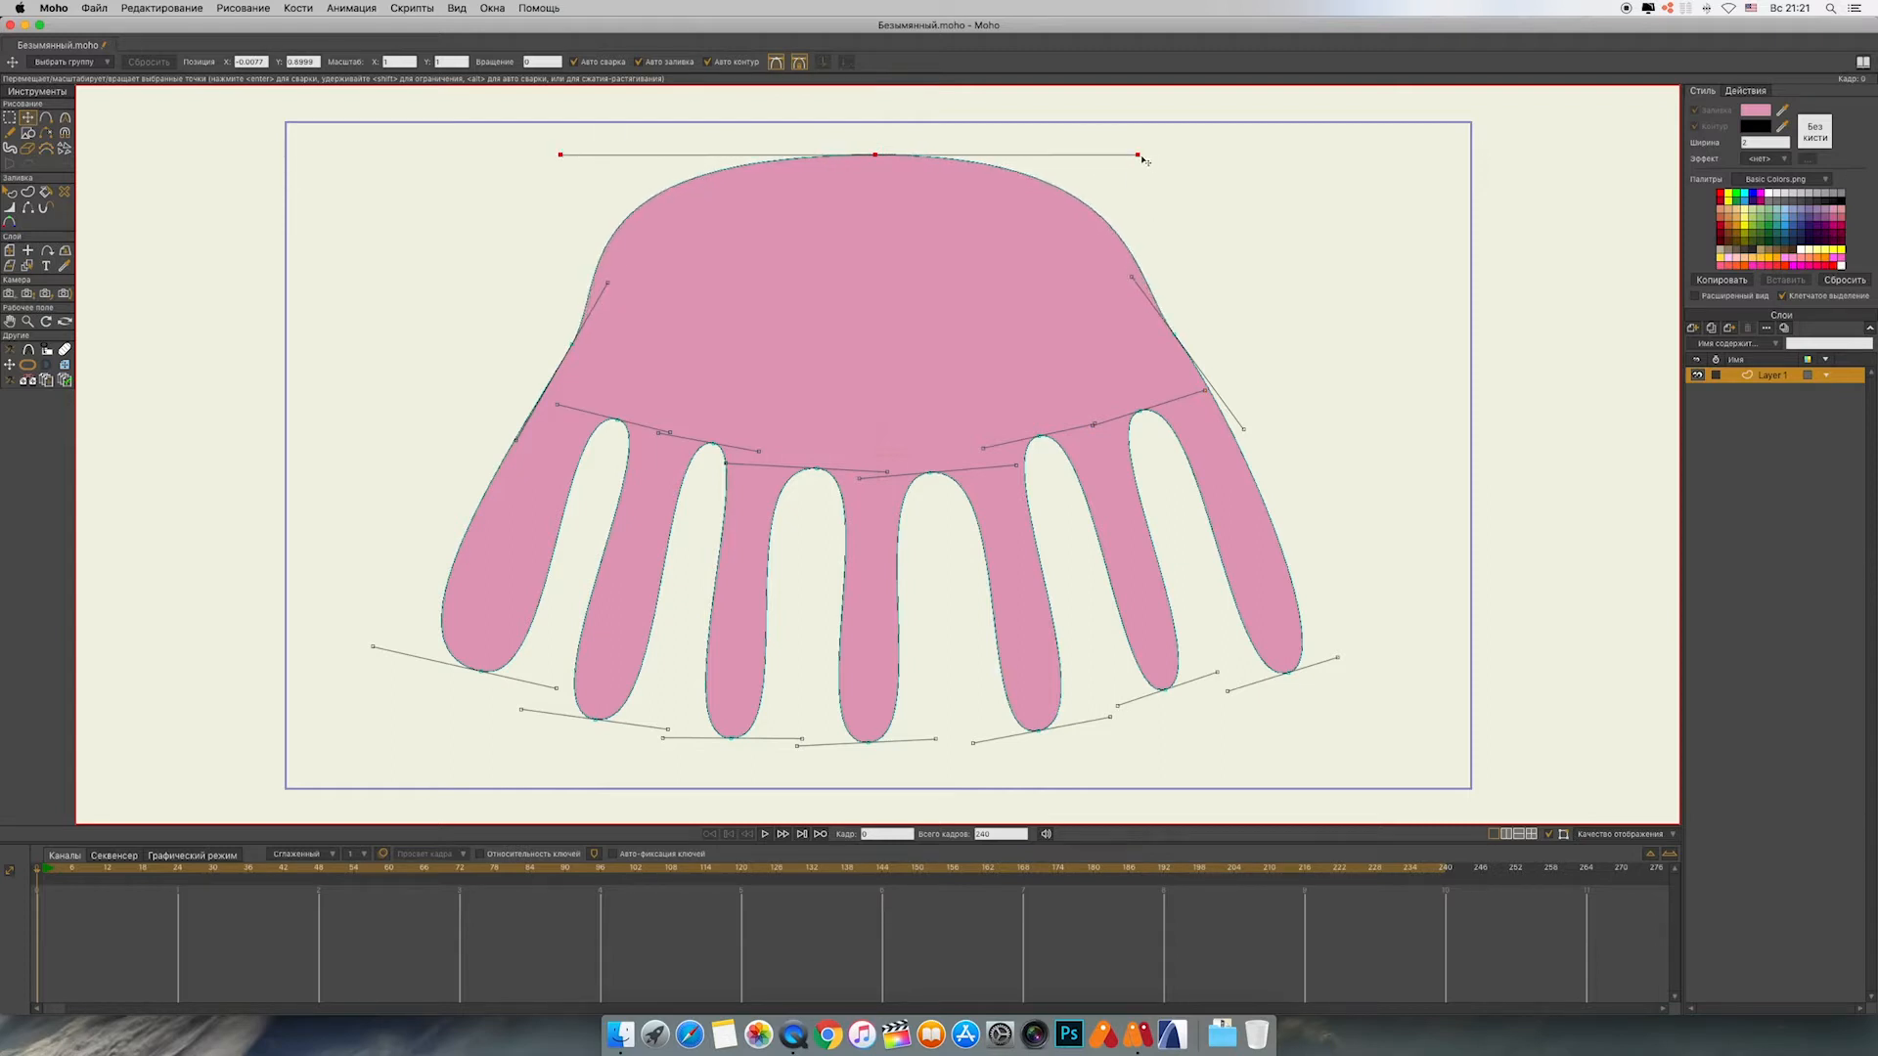
pyautogui.moveTo(1138, 155); pyautogui.dragTo(1148, 155)
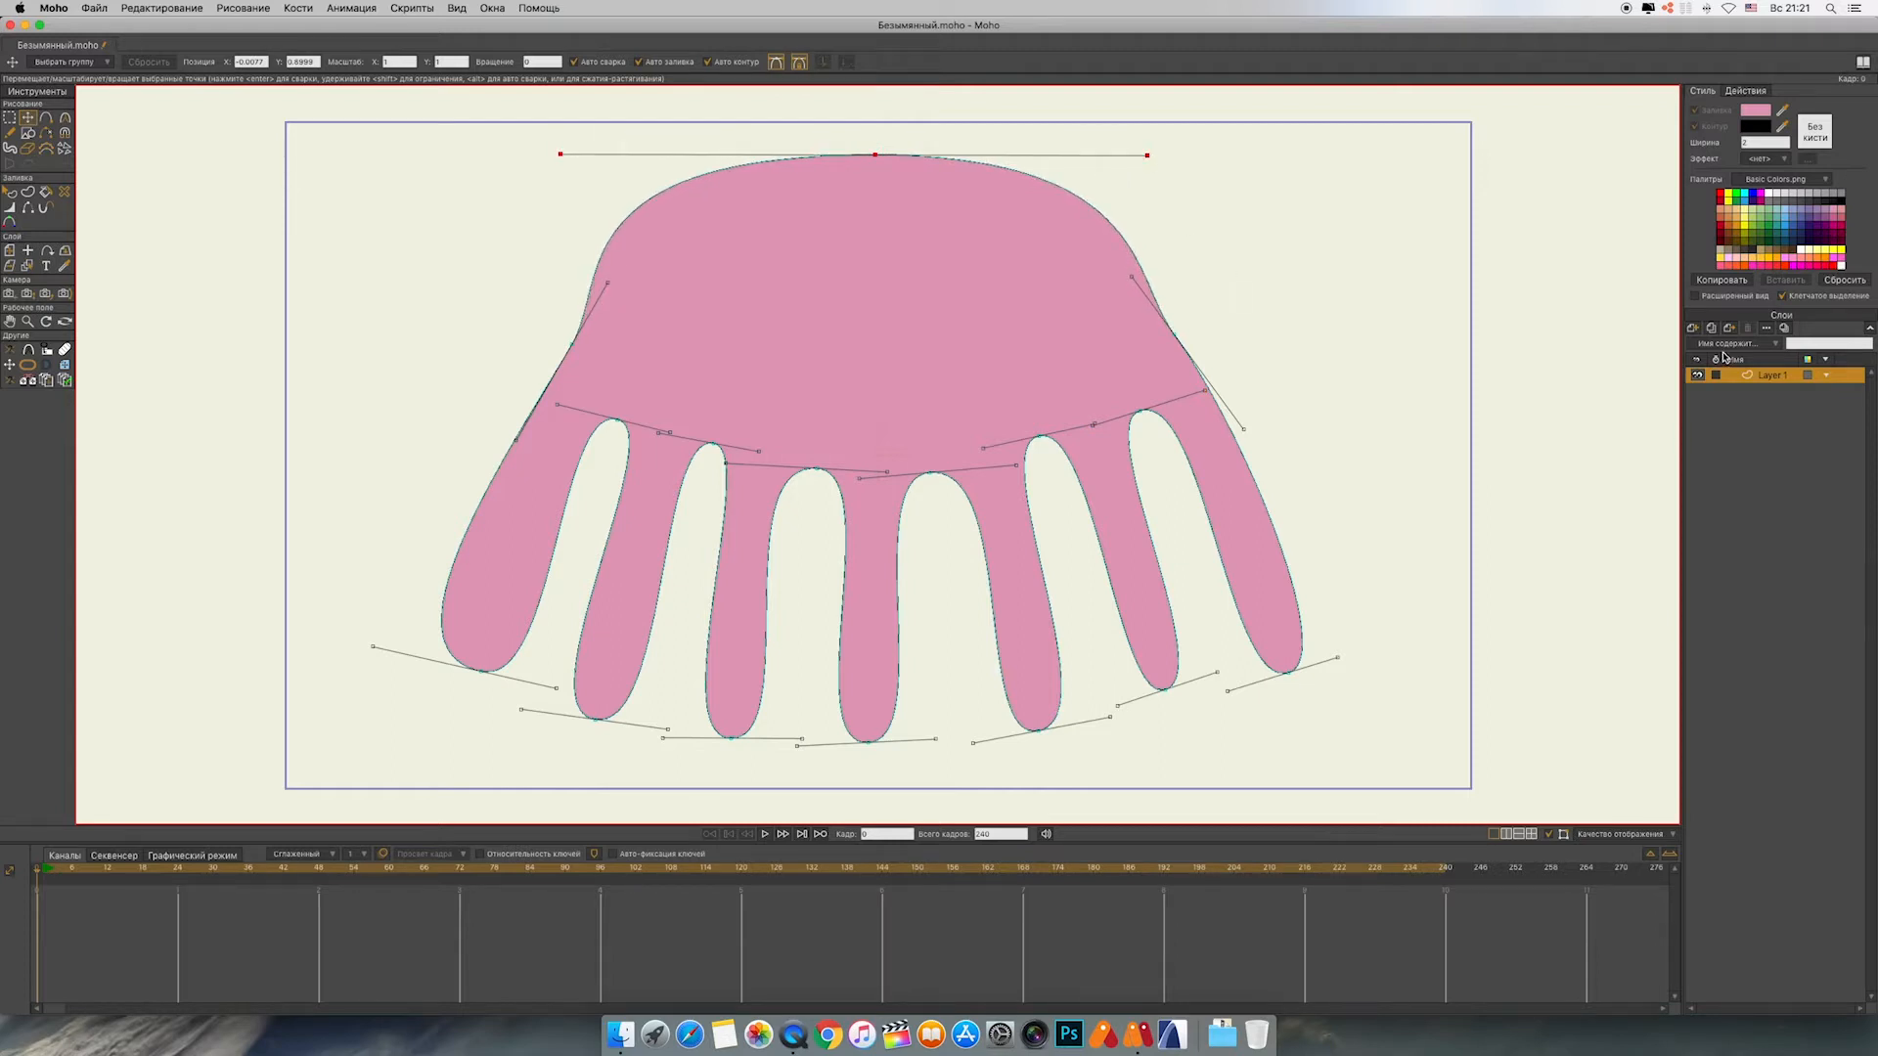
# Step: Add a new vector layer and draw a small horizontal oval on the upper left of the head
pyautogui.click(1694, 327)
pyautogui.click(1732, 341)
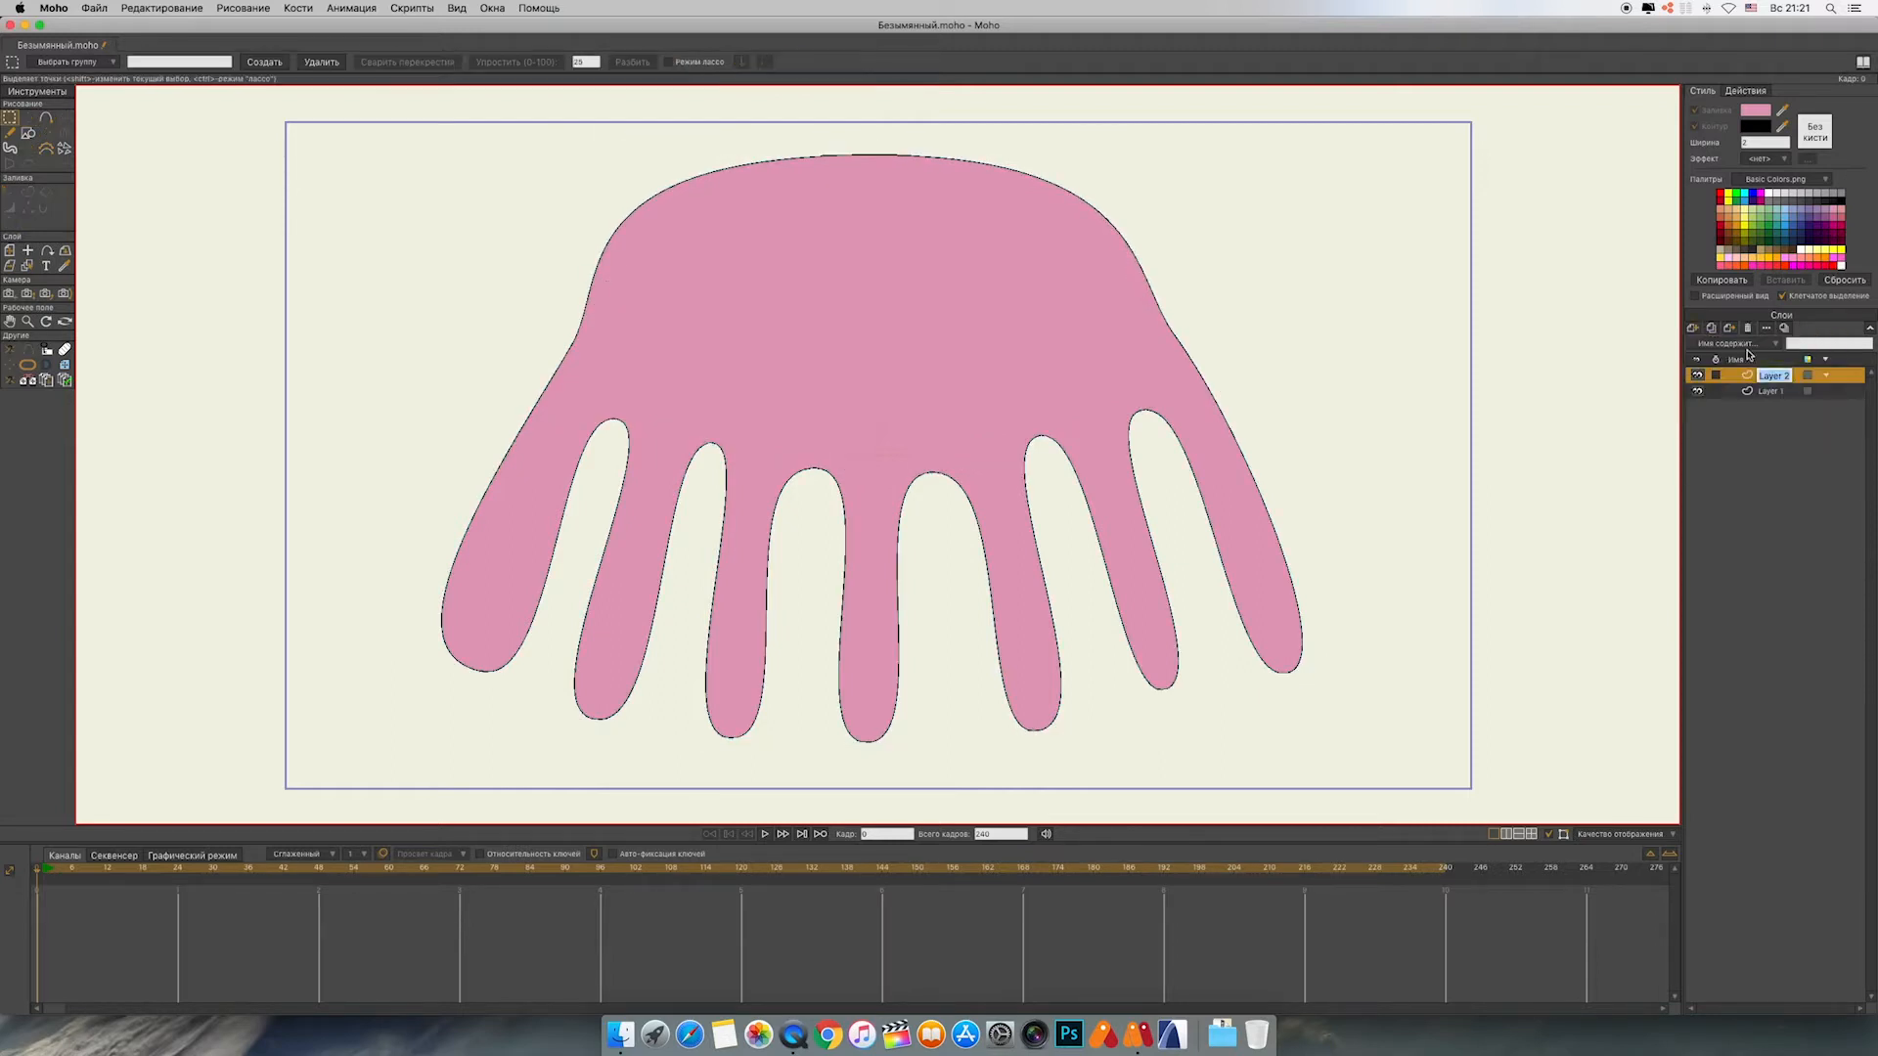
pyautogui.click(26, 136)
pyautogui.moveTo(679, 252); pyautogui.dragTo(756, 287)
pyautogui.click(27, 117)
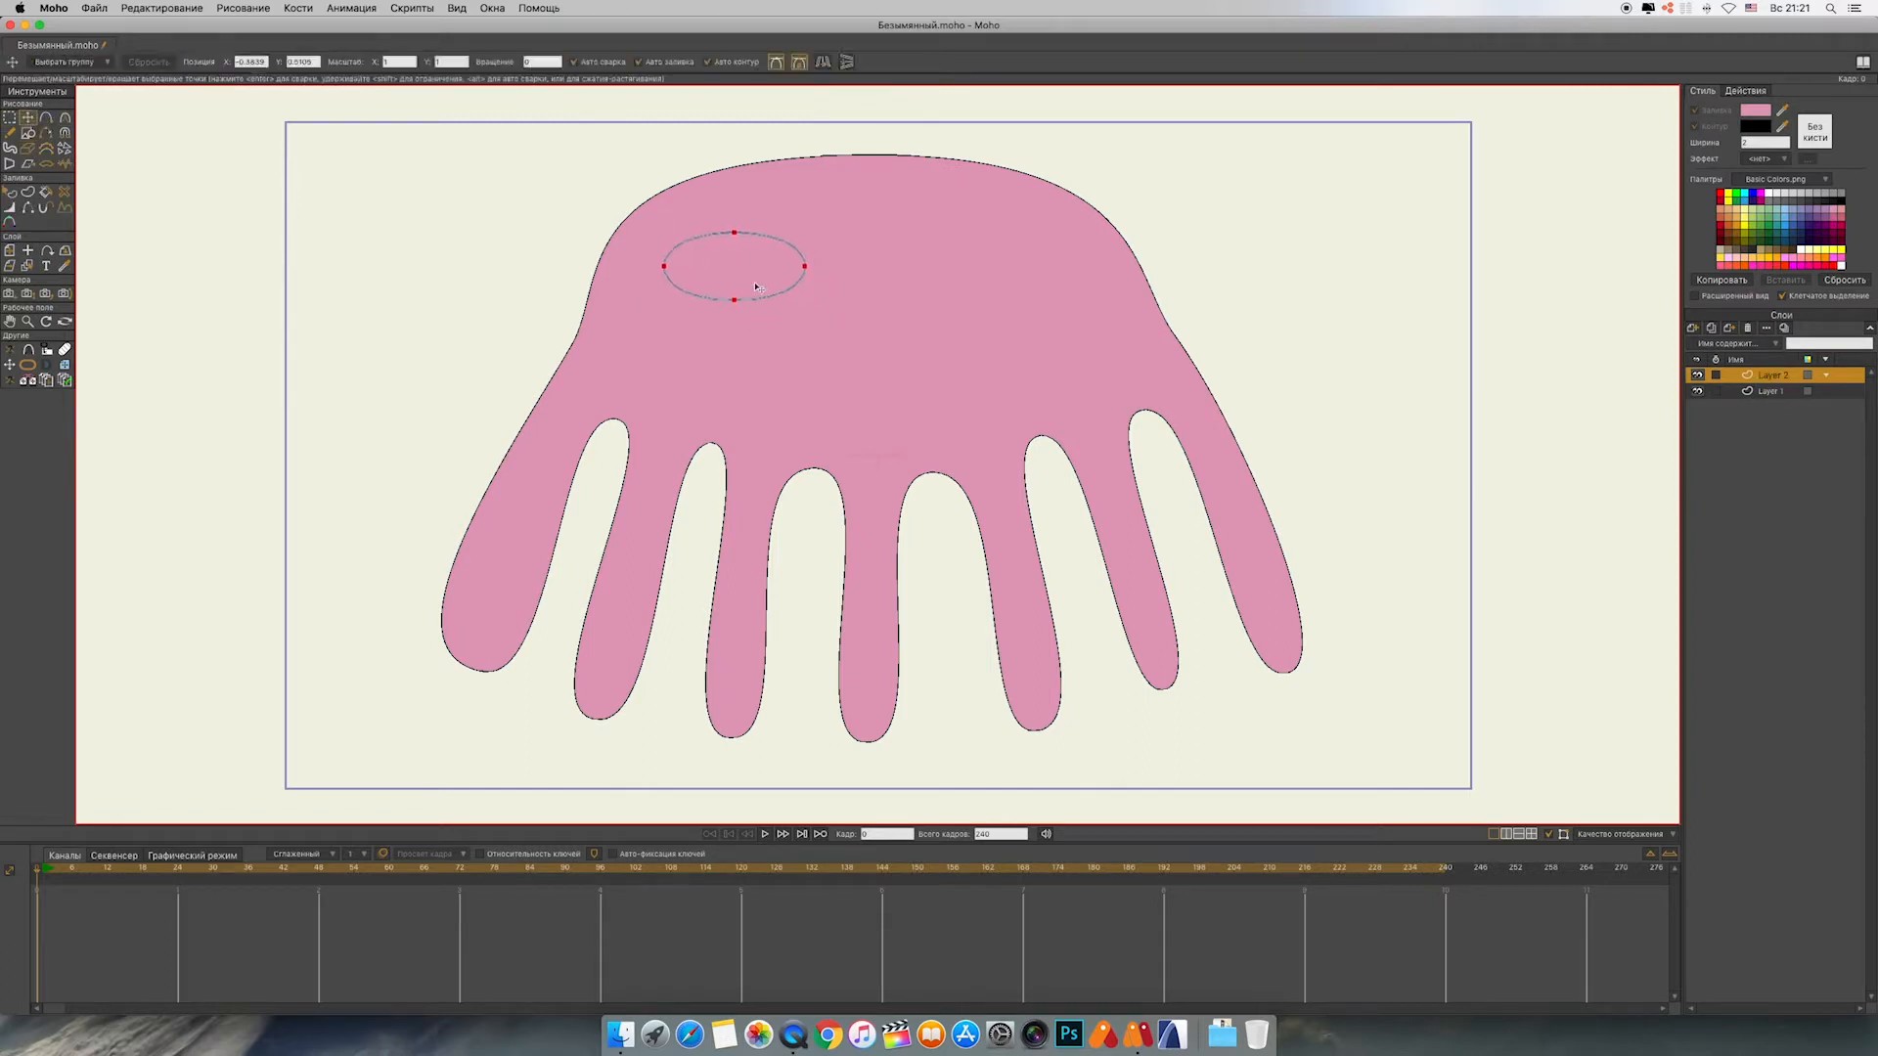
# Step: Remove the small oval's outline and give it a slightly darker pink fill than the body
pyautogui.click(10, 192)
pyautogui.click(772, 276)
pyautogui.click(1695, 125)
pyautogui.click(1755, 110)
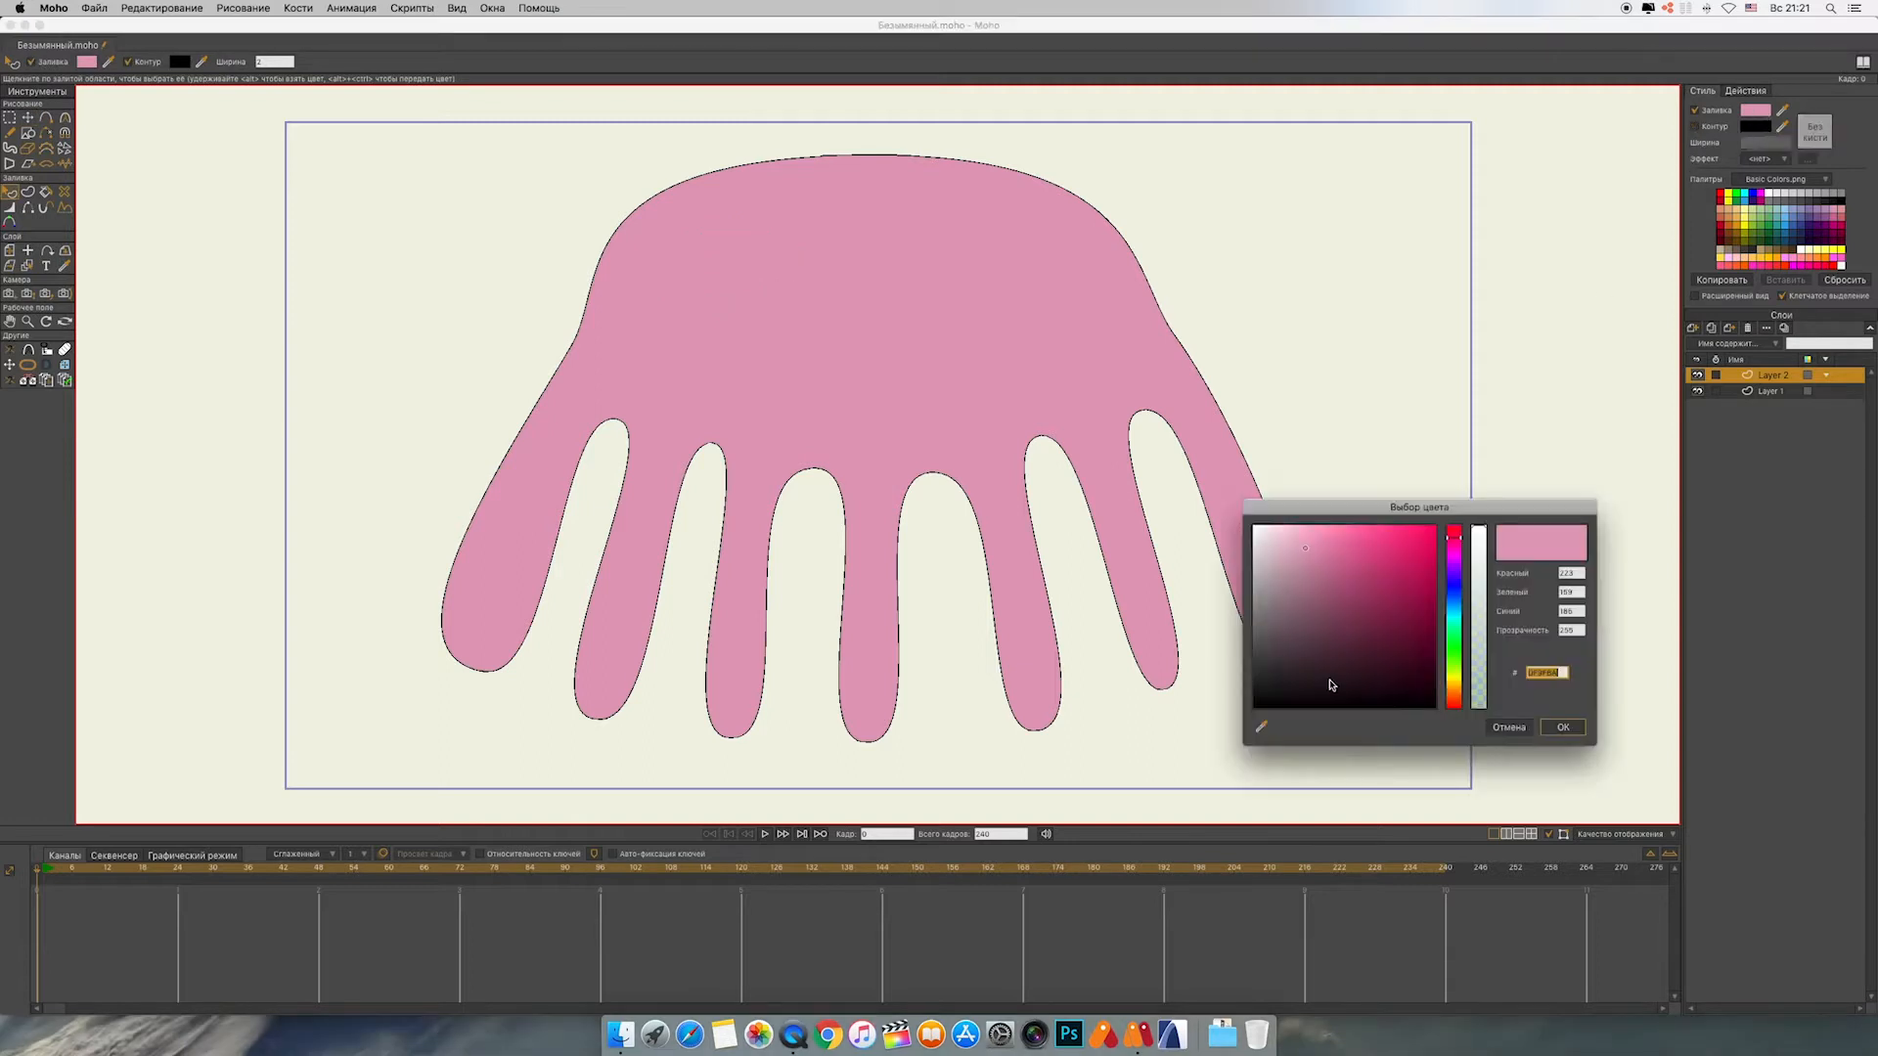
pyautogui.moveTo(1316, 582); pyautogui.dragTo(1311, 567)
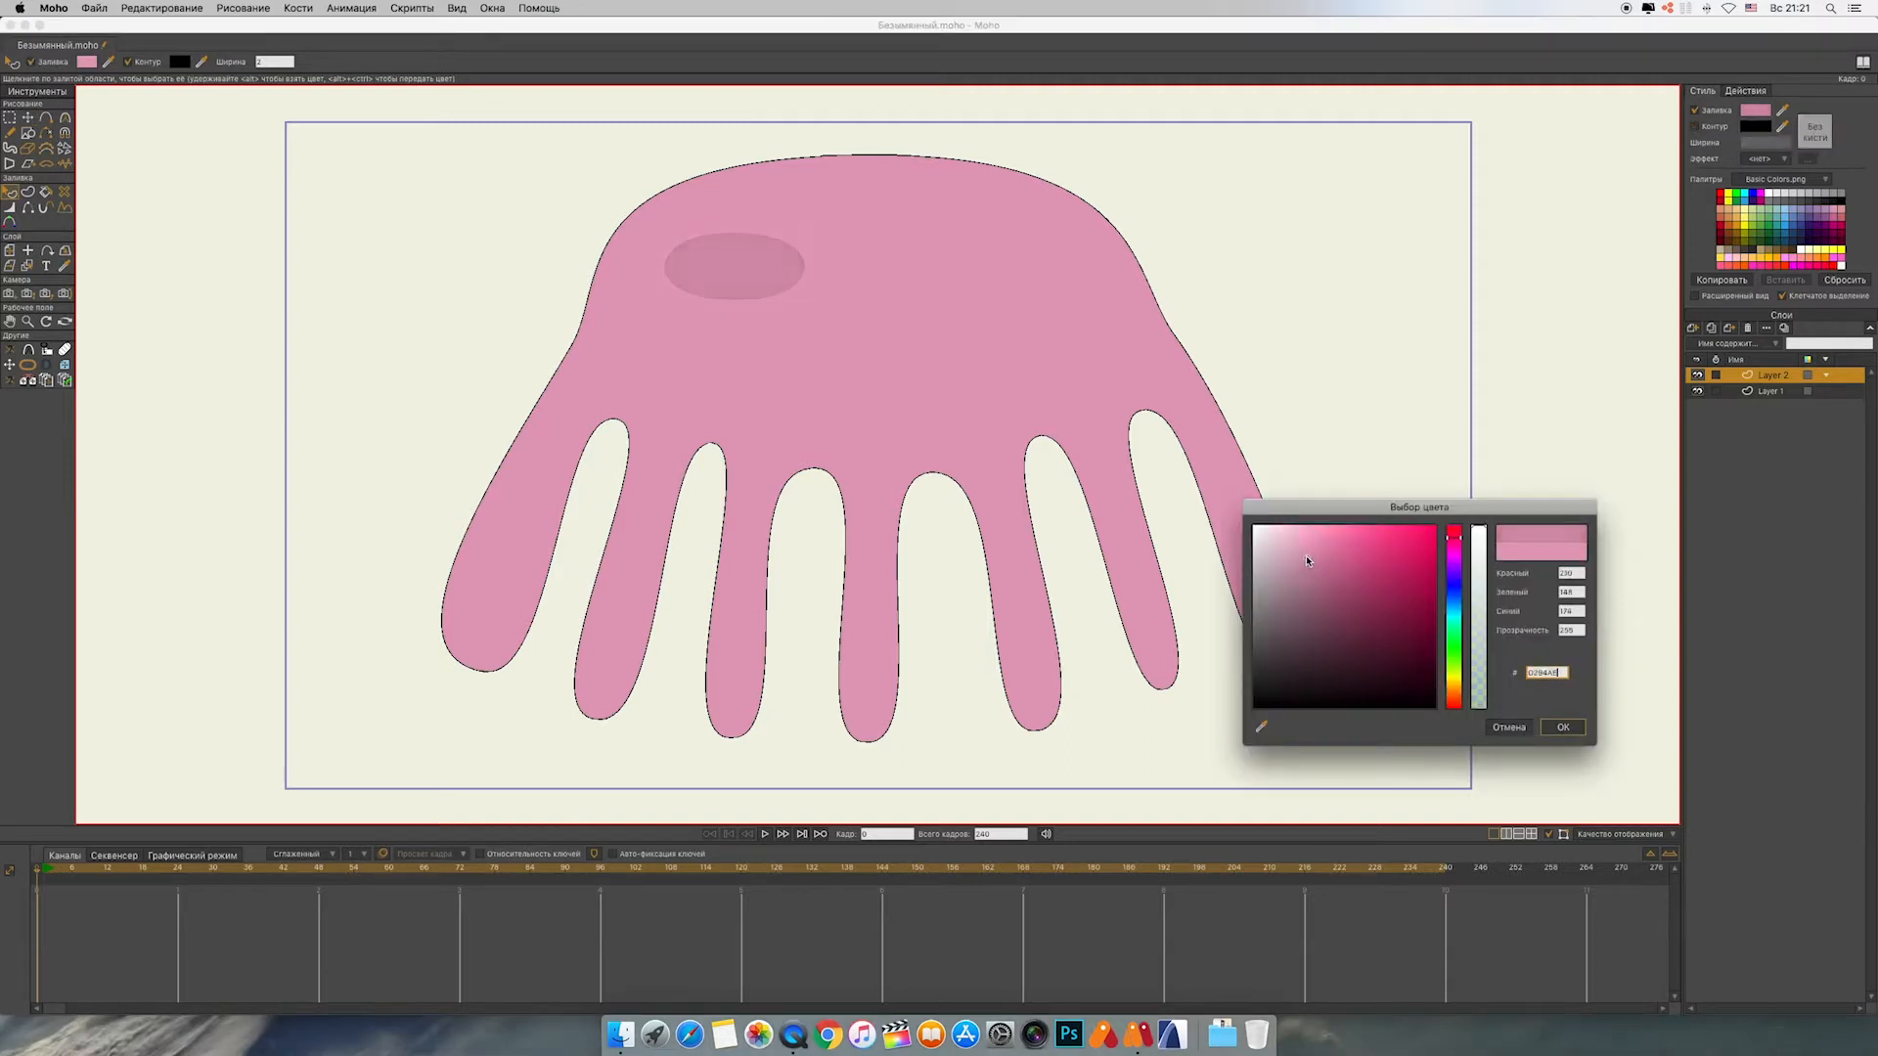
pyautogui.click(1563, 727)
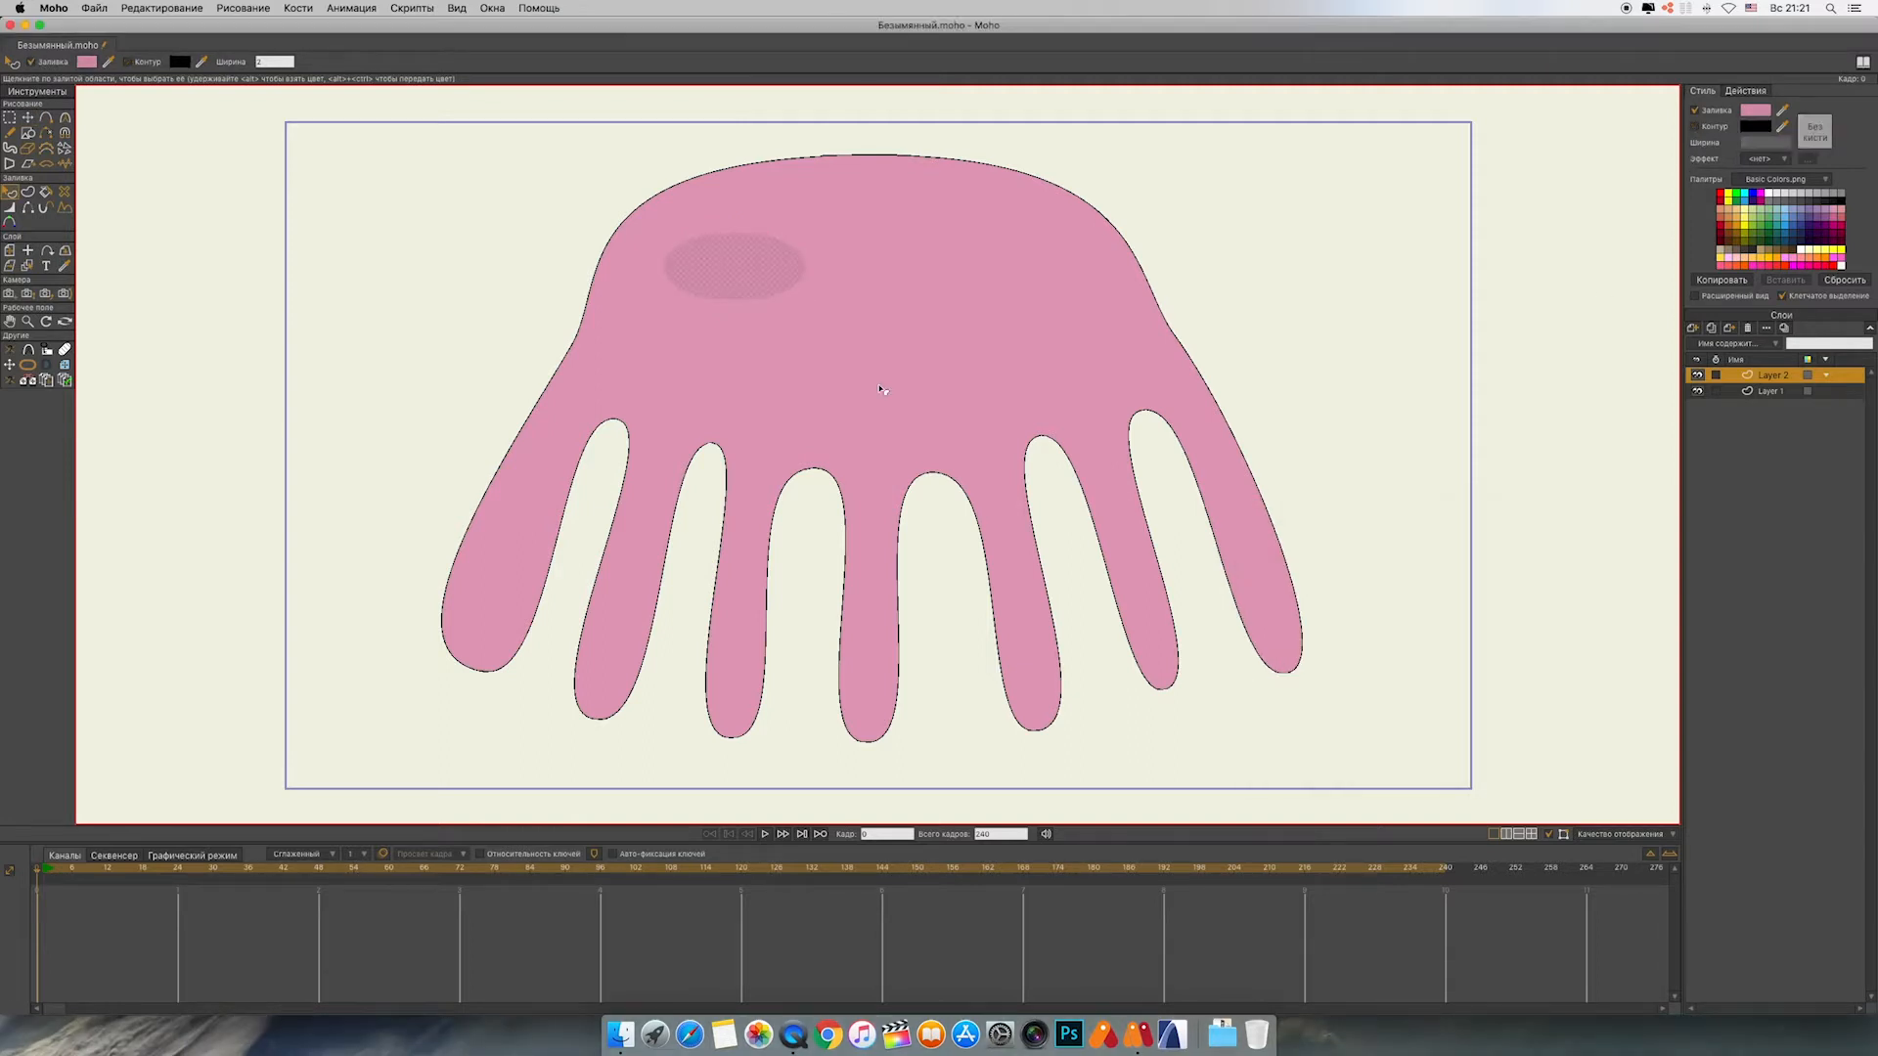
# Step: On another new vector layer, draw a smaller oval inside the dark pink patch and fill it white
pyautogui.click(1694, 328)
pyautogui.click(1723, 344)
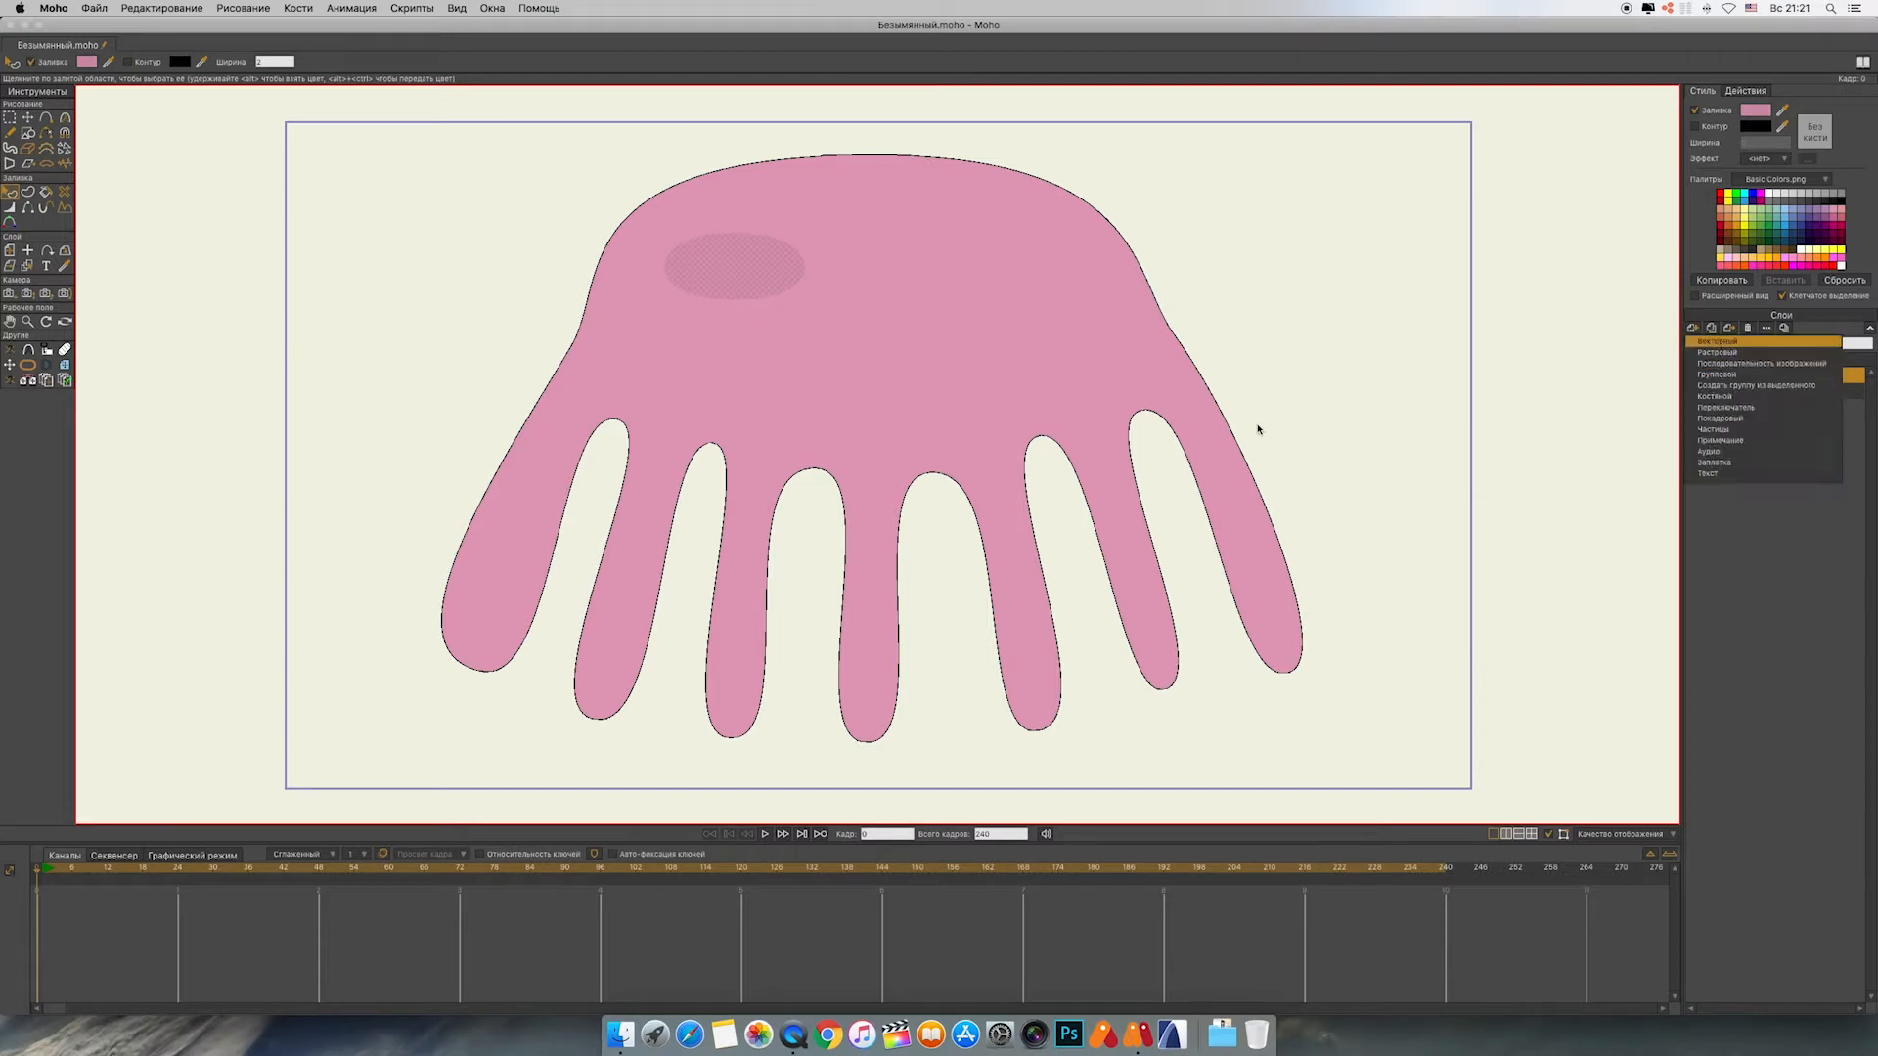
pyautogui.click(29, 133)
pyautogui.moveTo(686, 256)
pyautogui.mouseDown()
pyautogui.moveTo(804, 279)
pyautogui.moveTo(807, 302)
pyautogui.moveTo(756, 273)
pyautogui.mouseUp()
pyautogui.press('t')
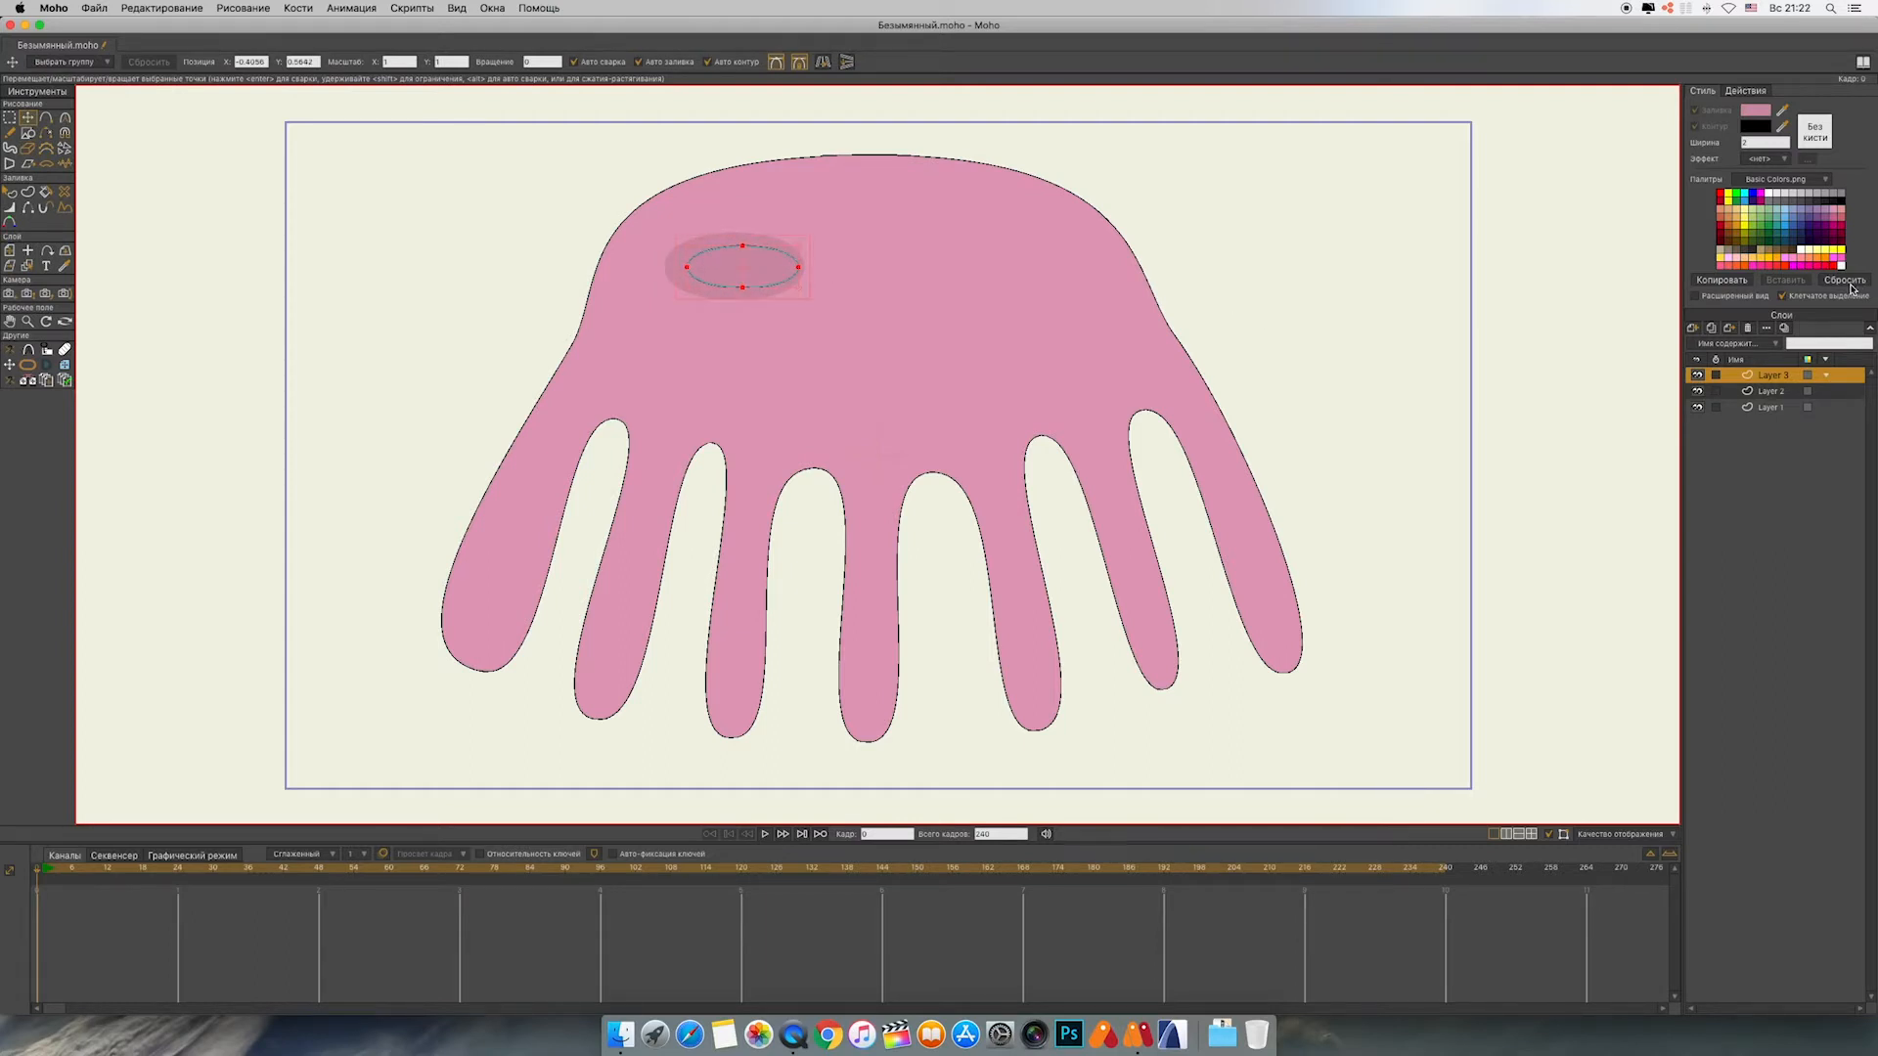
pyautogui.press('q')
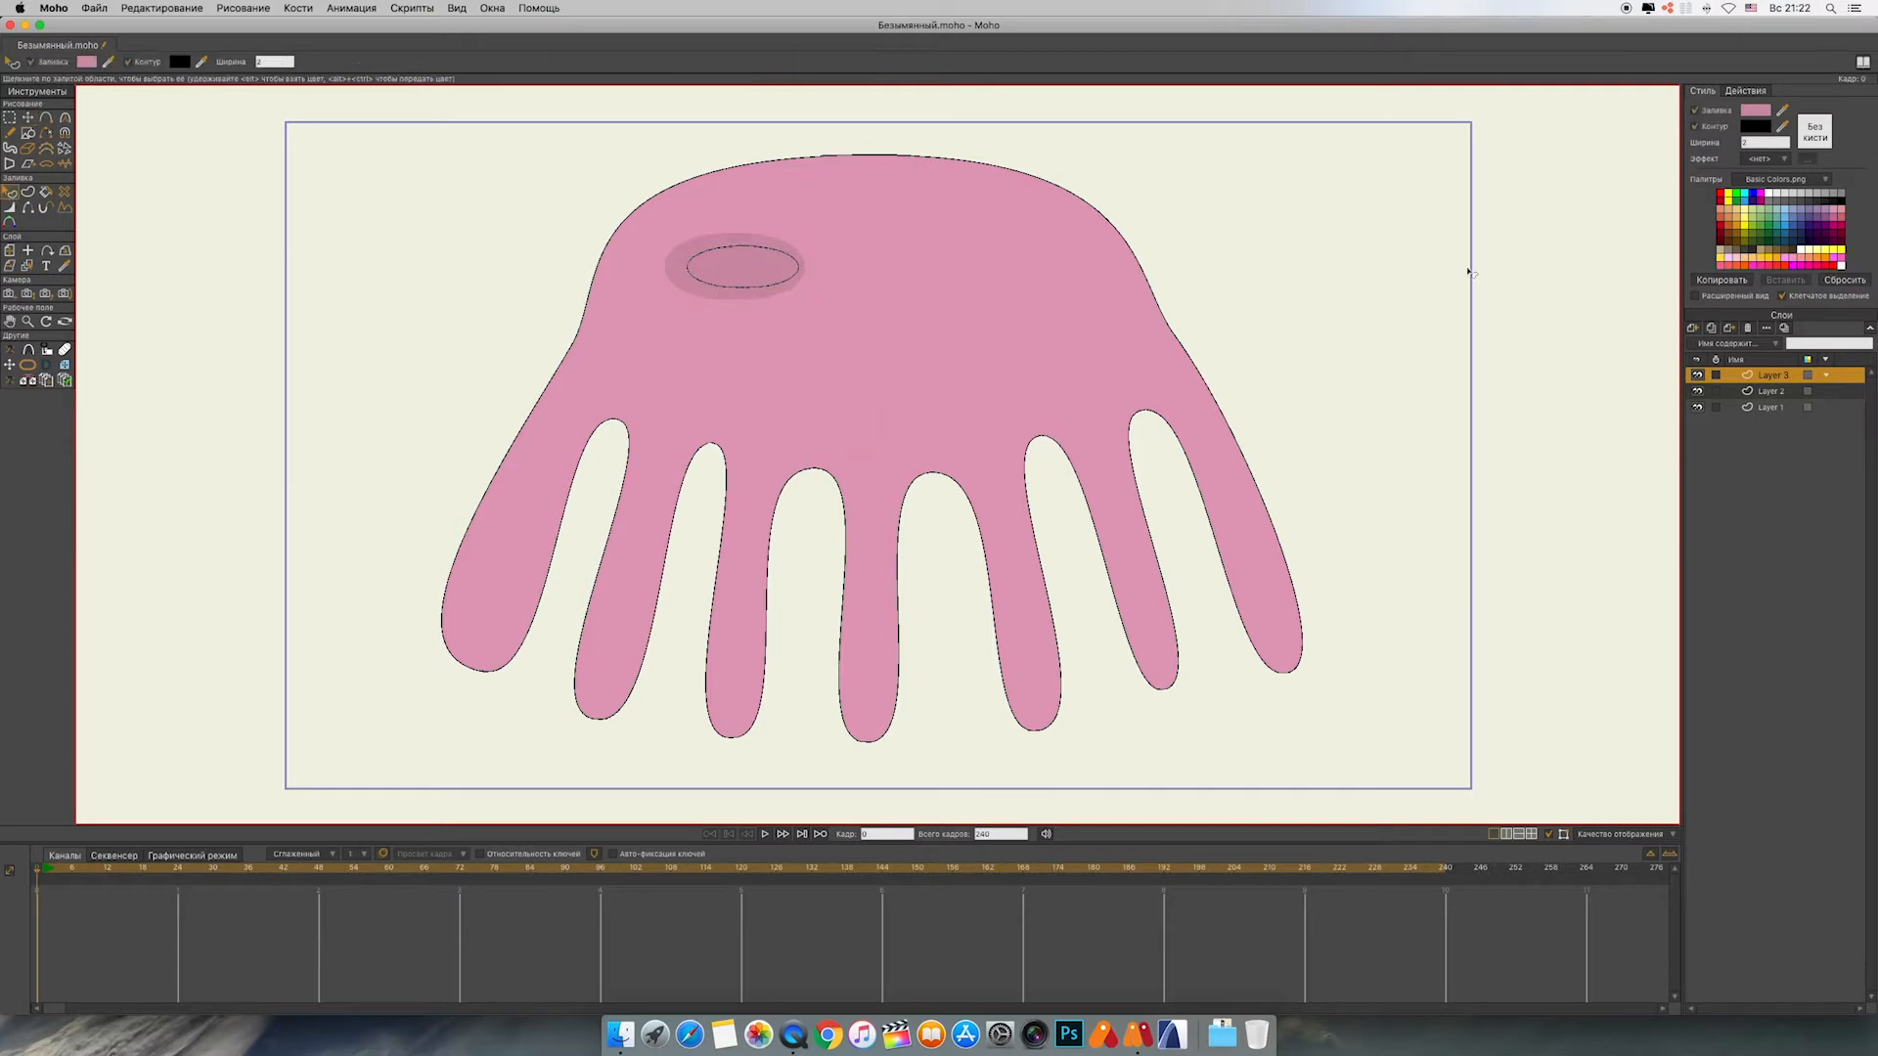
pyautogui.click(1843, 266)
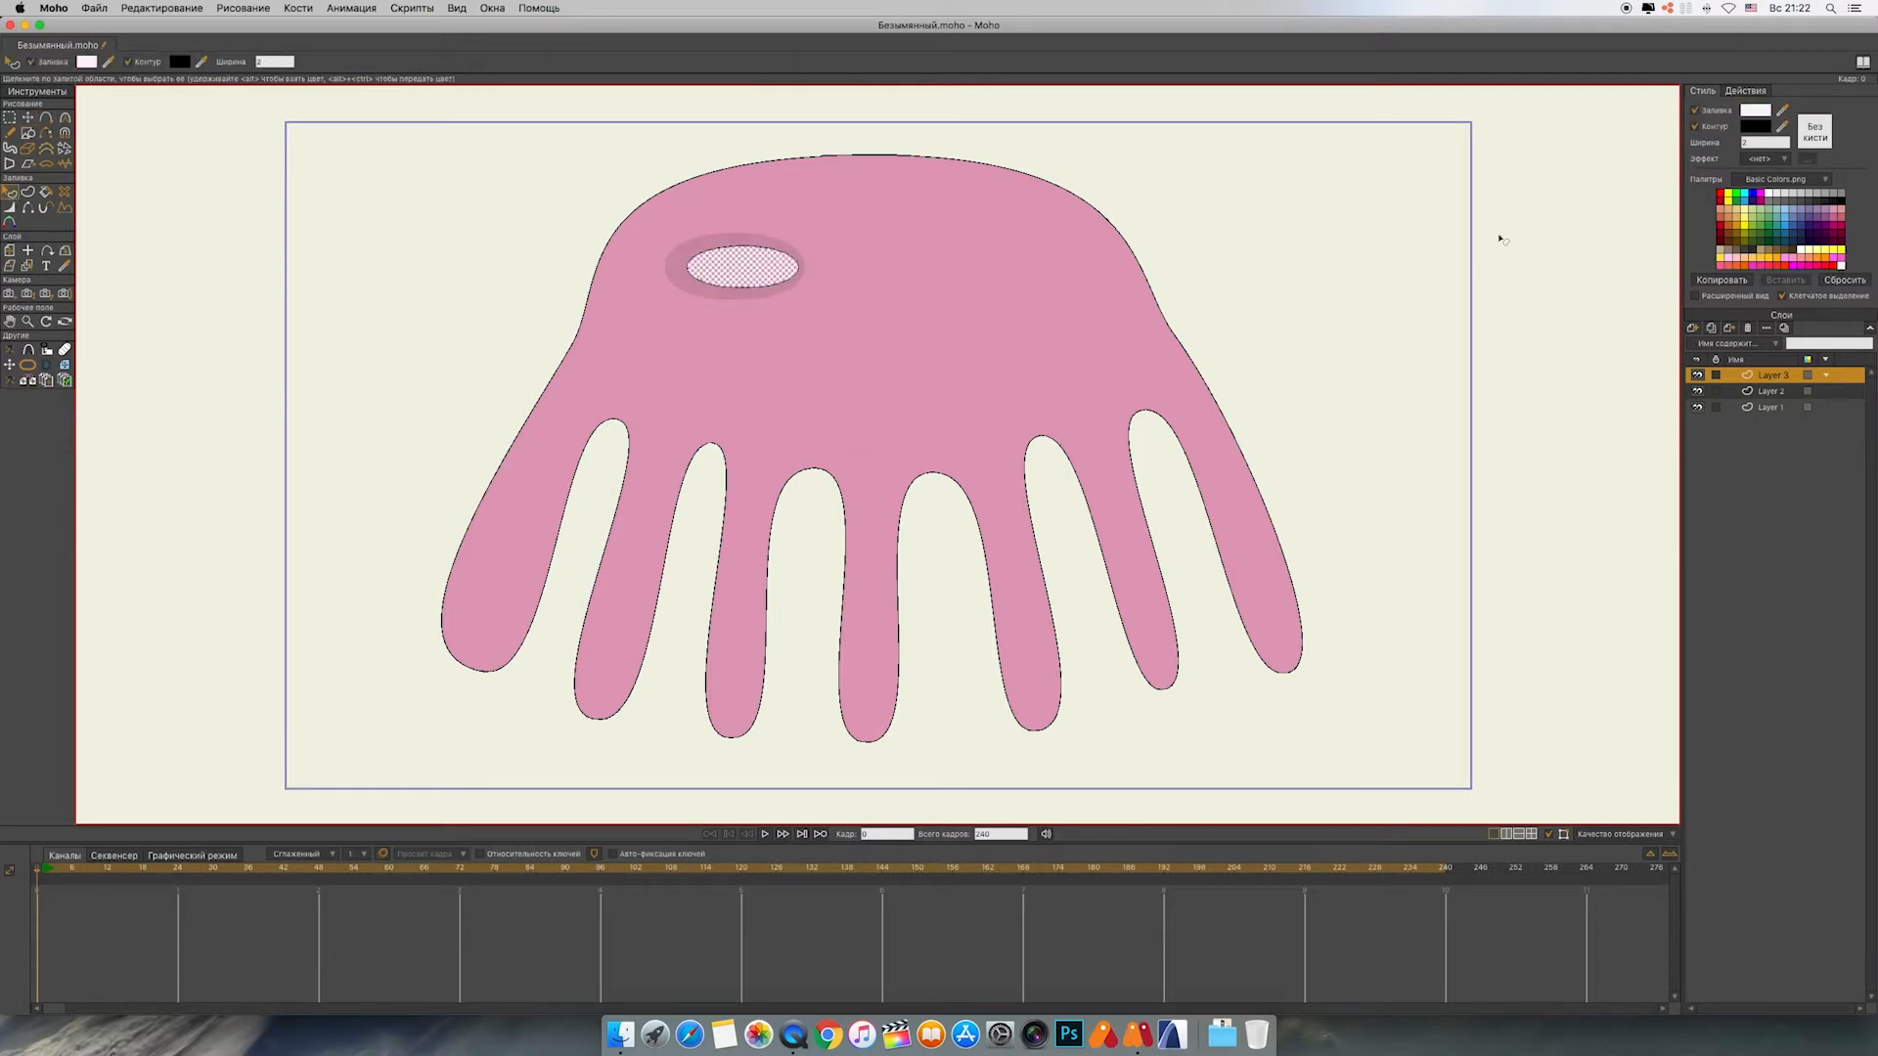
# Step: Thicken the black outline around the whole white eye oval with the Line Width tool
pyautogui.scroll(8, 911, 306)
pyautogui.moveTo(750, 184); pyautogui.dragTo(805, 918)
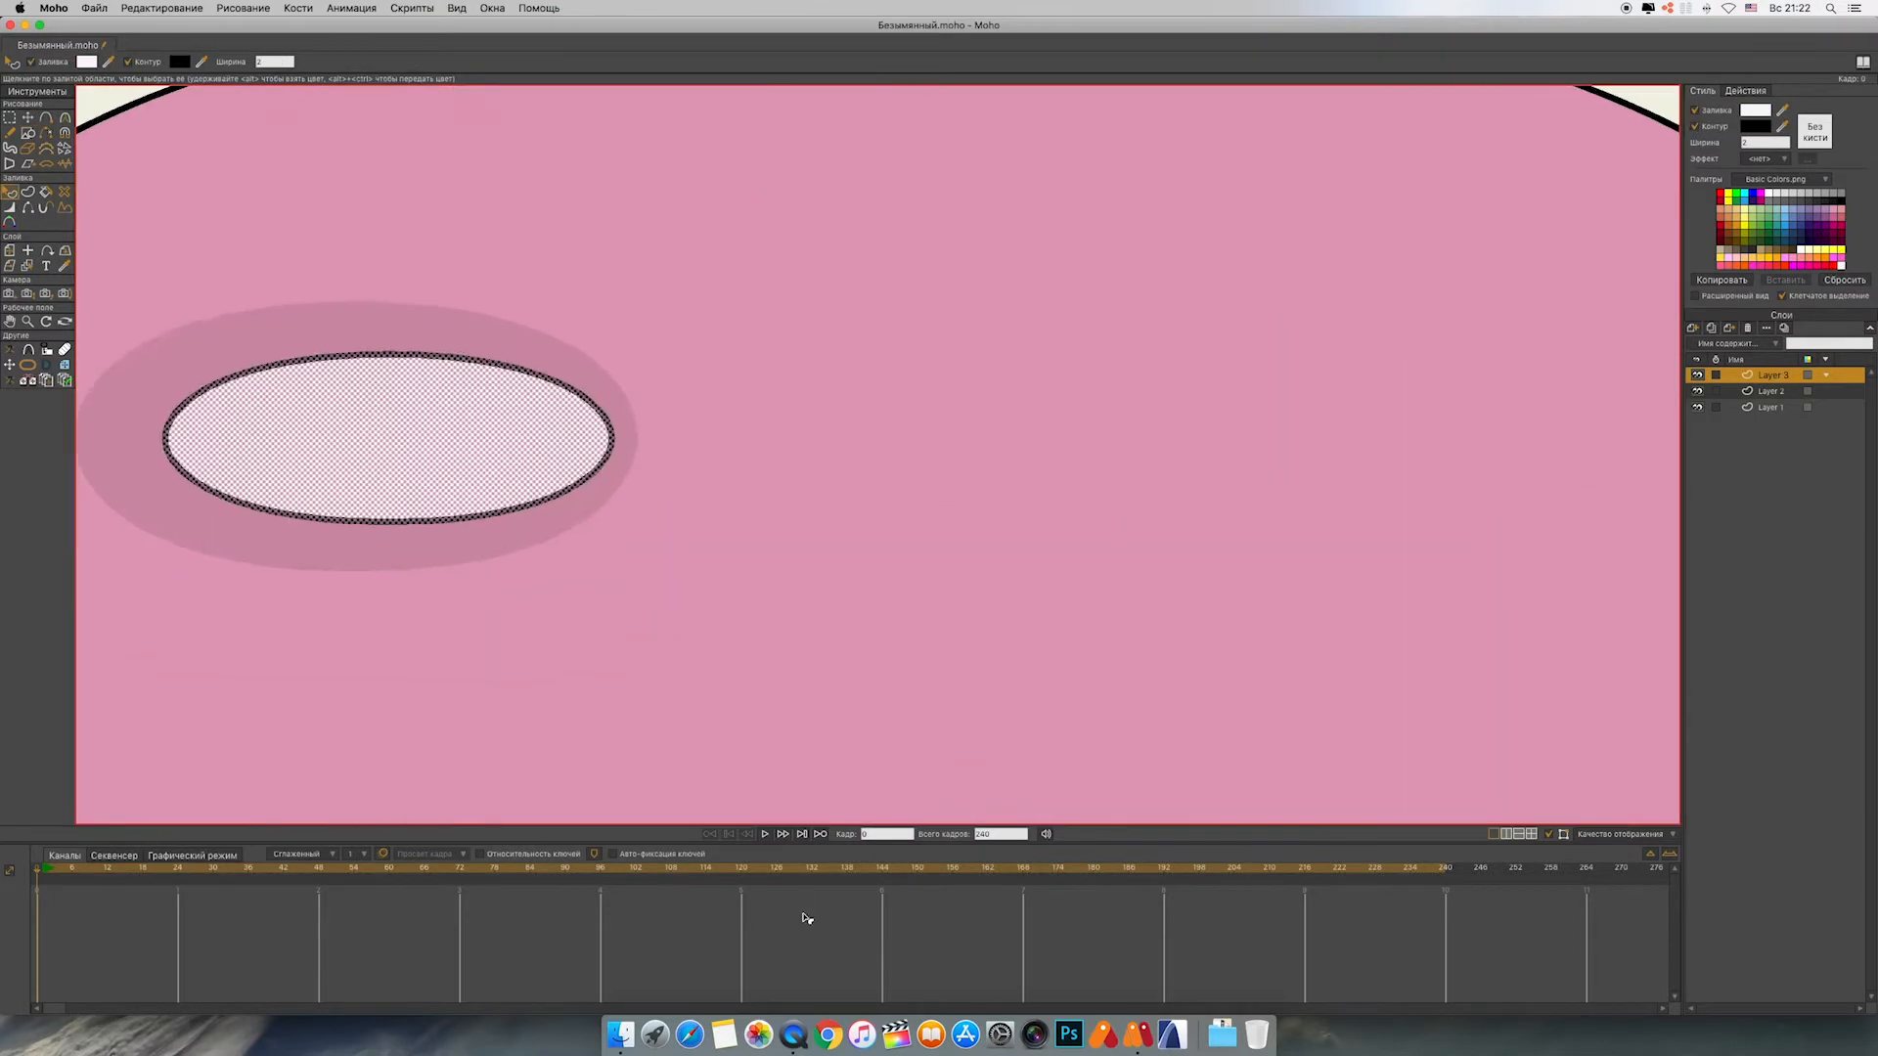
pyautogui.moveTo(859, 541); pyautogui.dragTo(1138, 541)
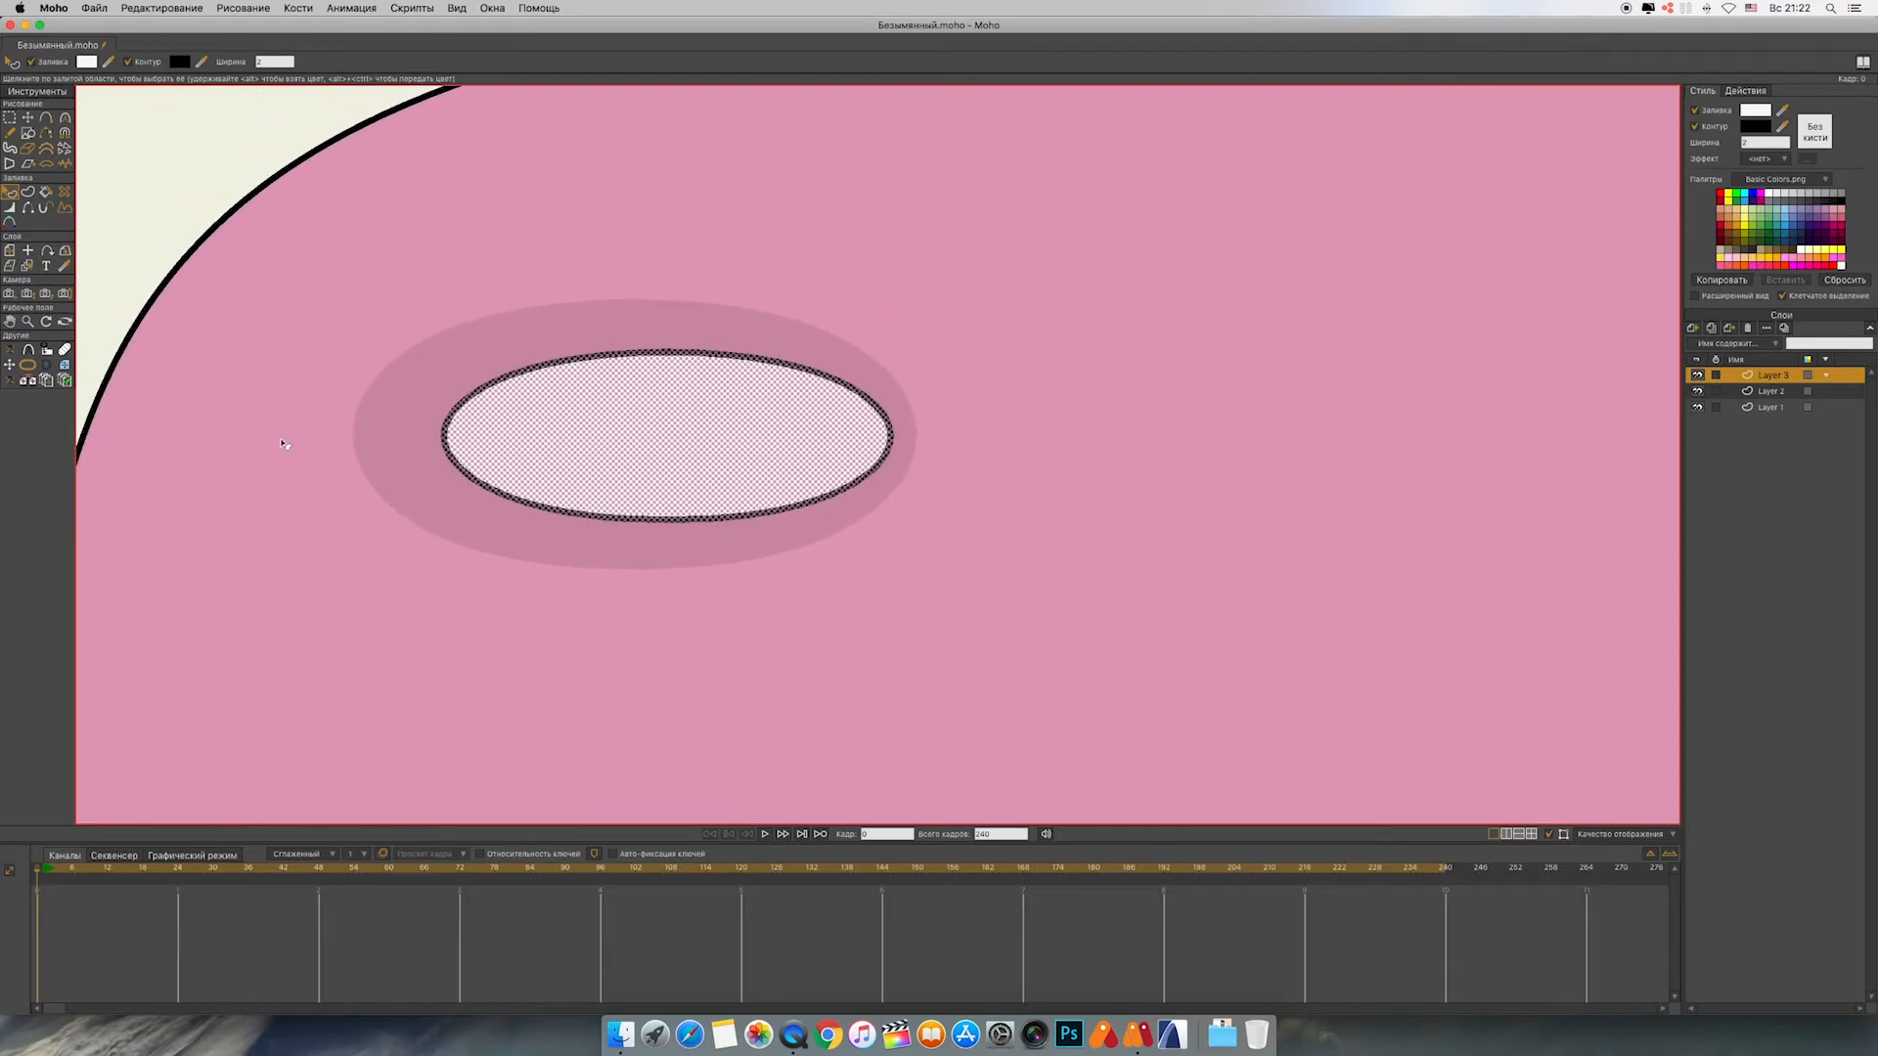
pyautogui.click(9, 208)
pyautogui.moveTo(667, 352); pyautogui.dragTo(756, 362)
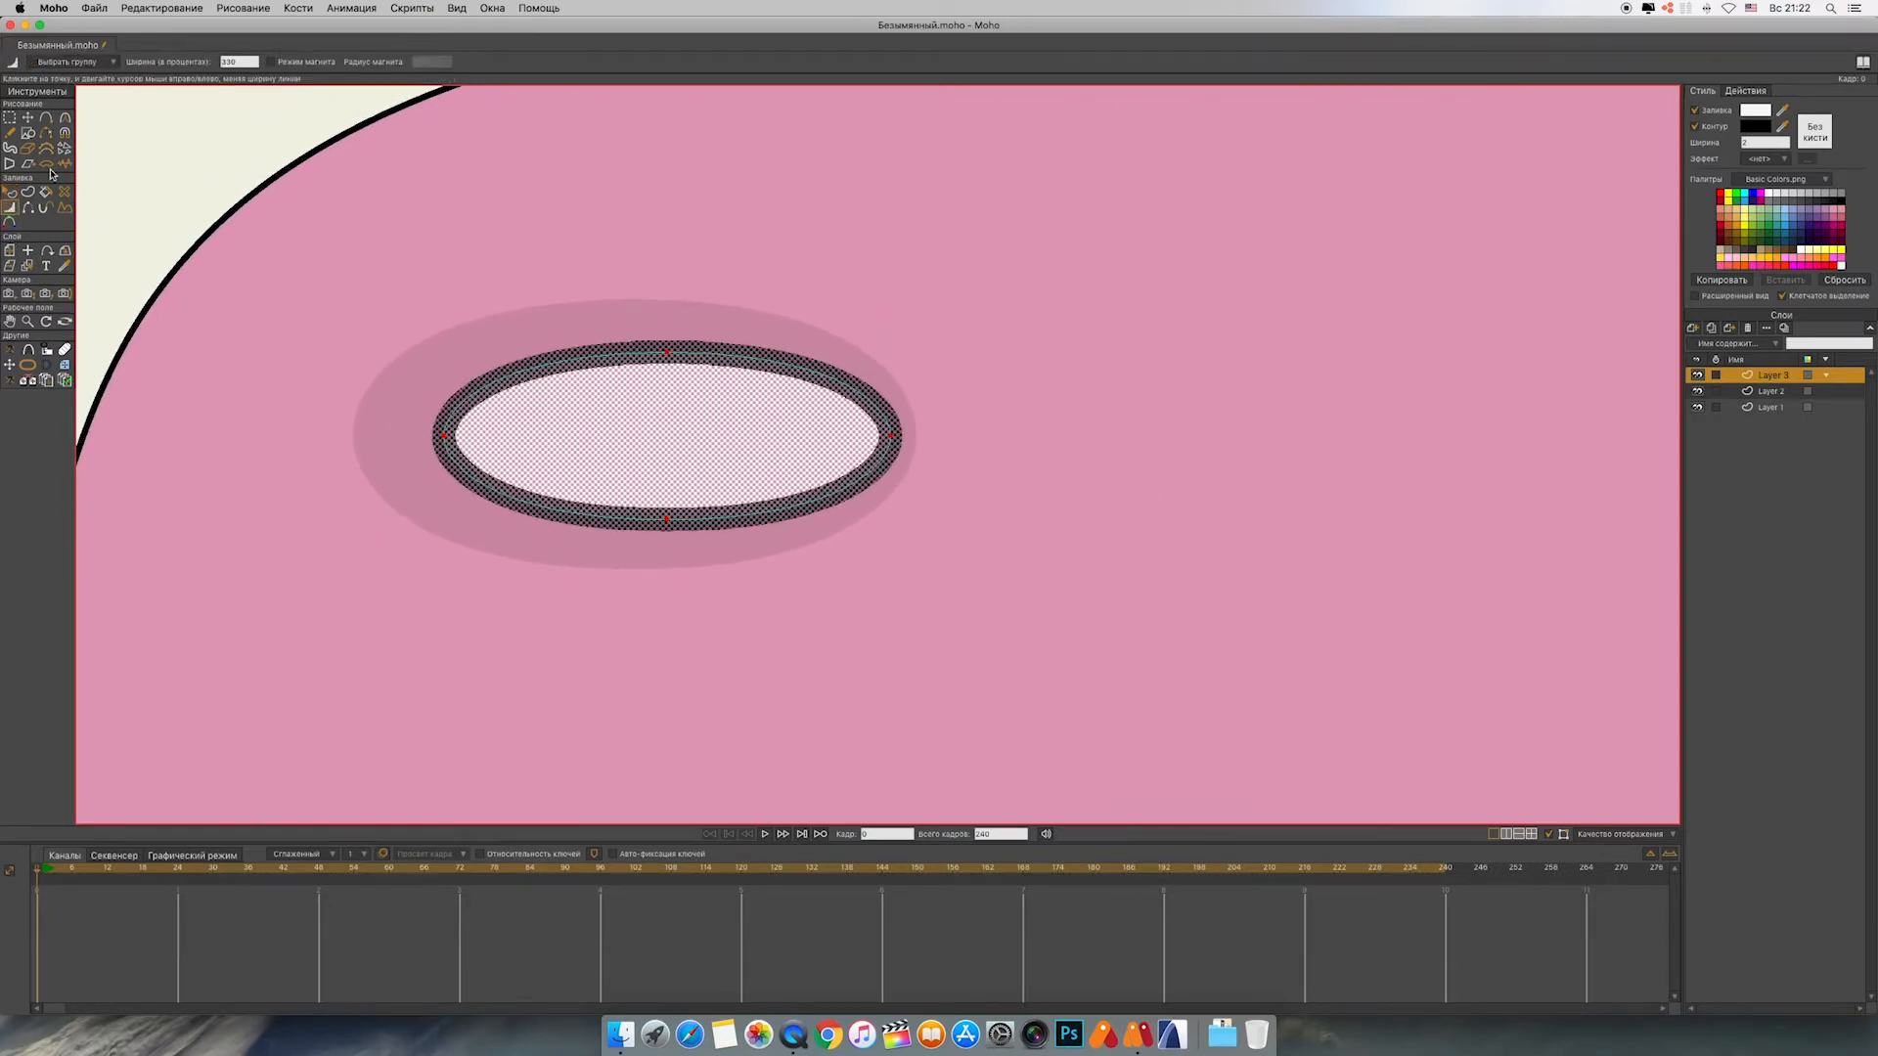
# Step: Taper the eye outline by thinning the line width at its right and left end points
pyautogui.click(27, 117)
pyautogui.click(445, 436)
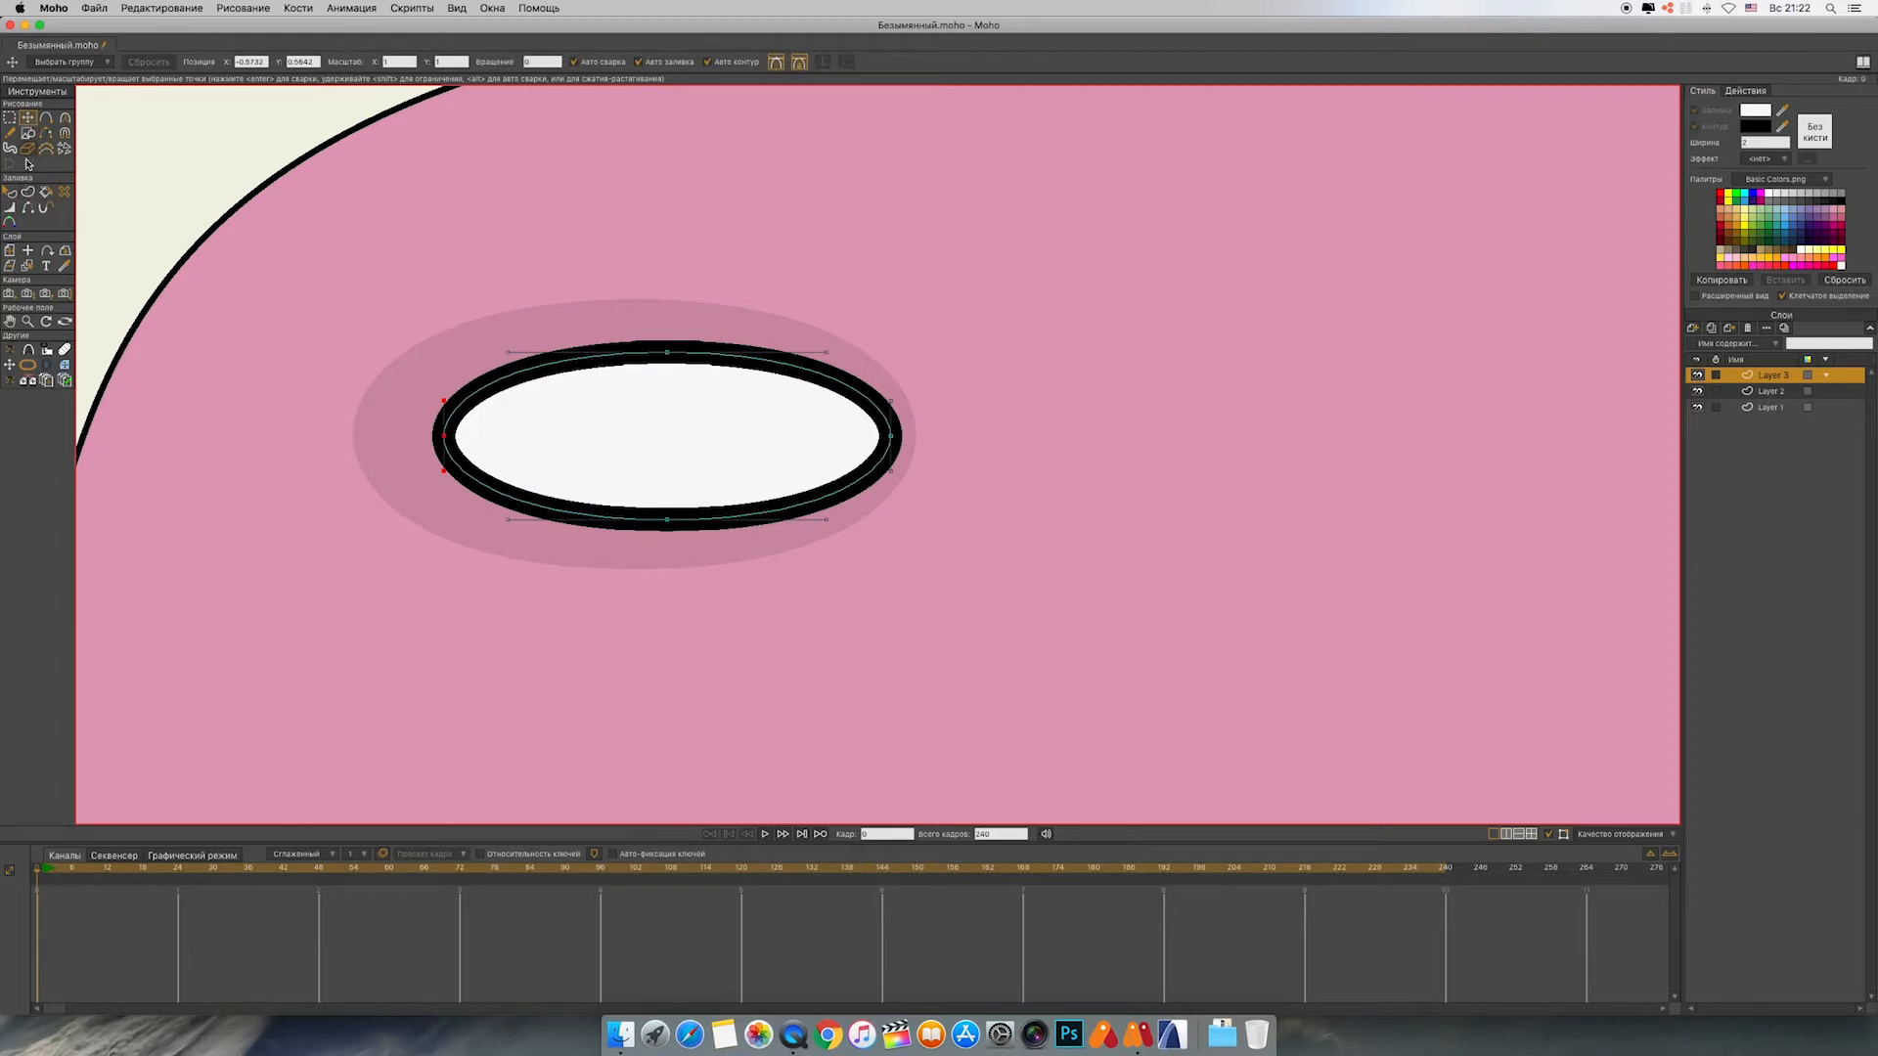
pyautogui.click(9, 209)
pyautogui.moveTo(890, 435); pyautogui.dragTo(776, 443)
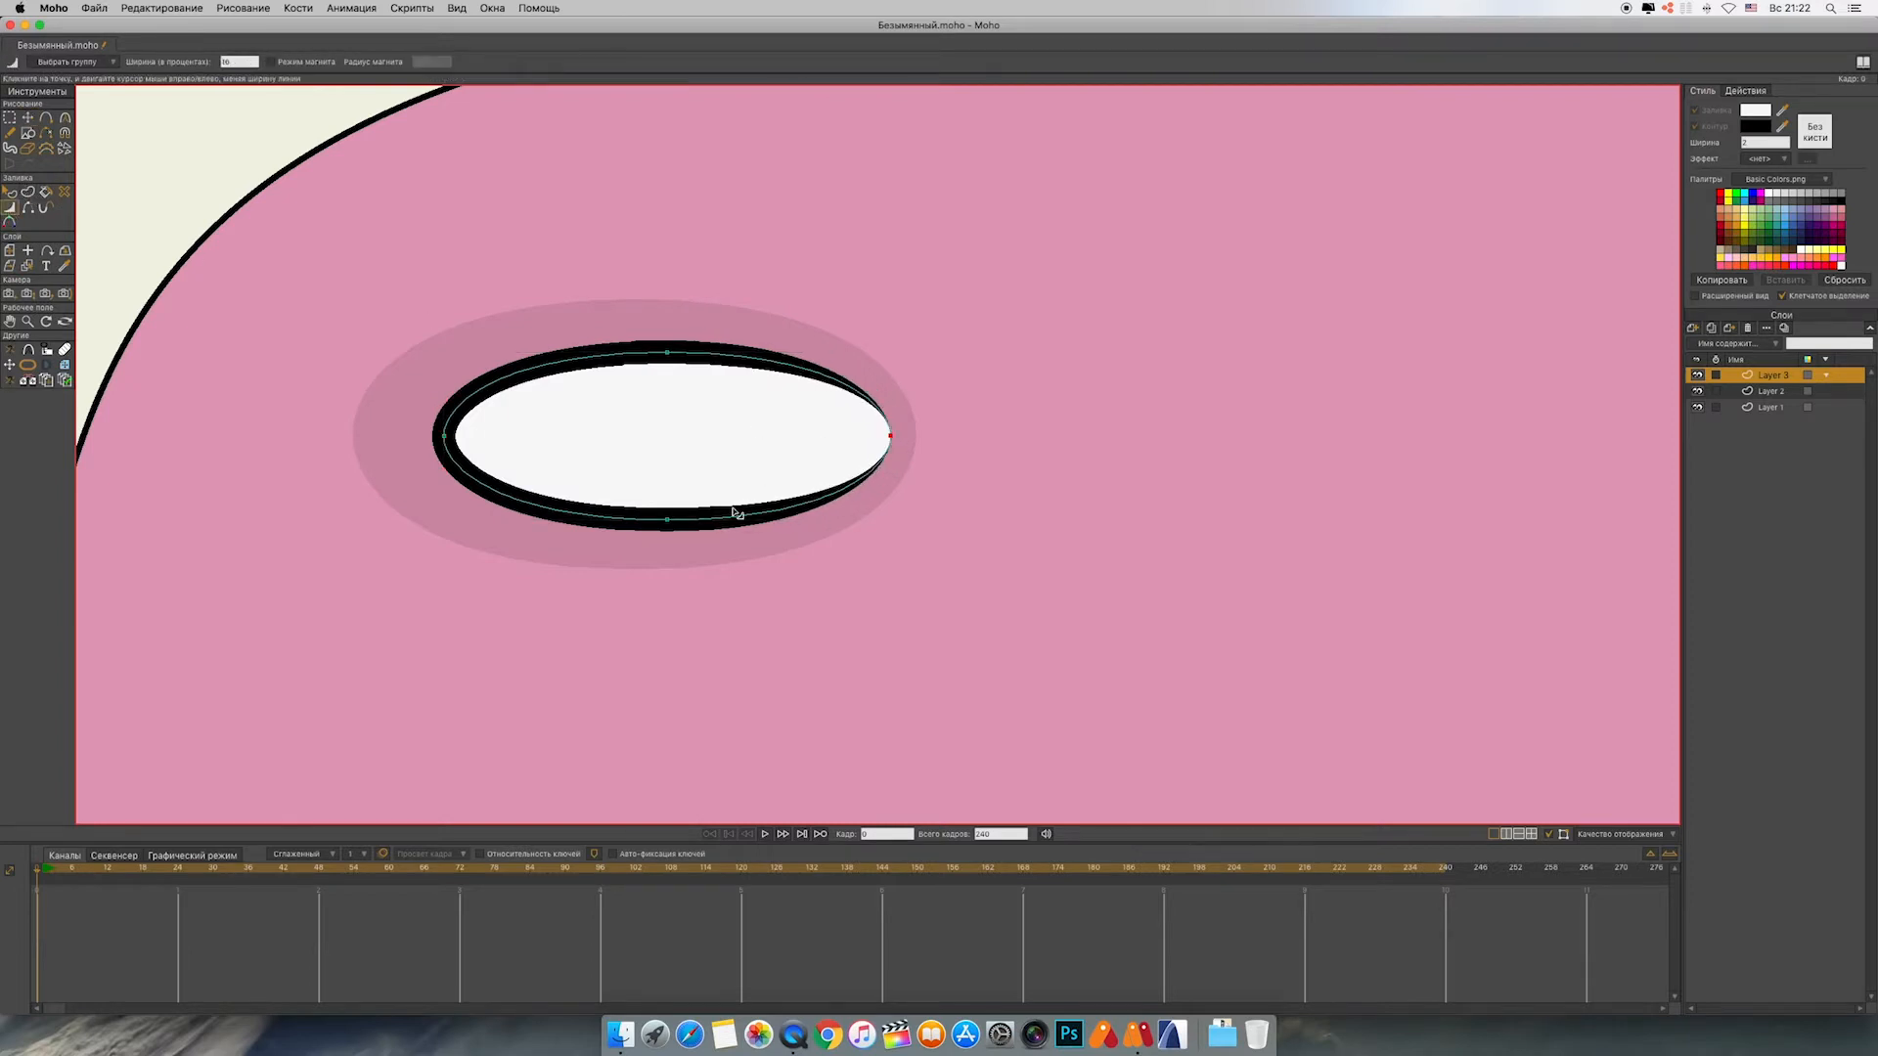
pyautogui.moveTo(445, 436); pyautogui.dragTo(355, 440)
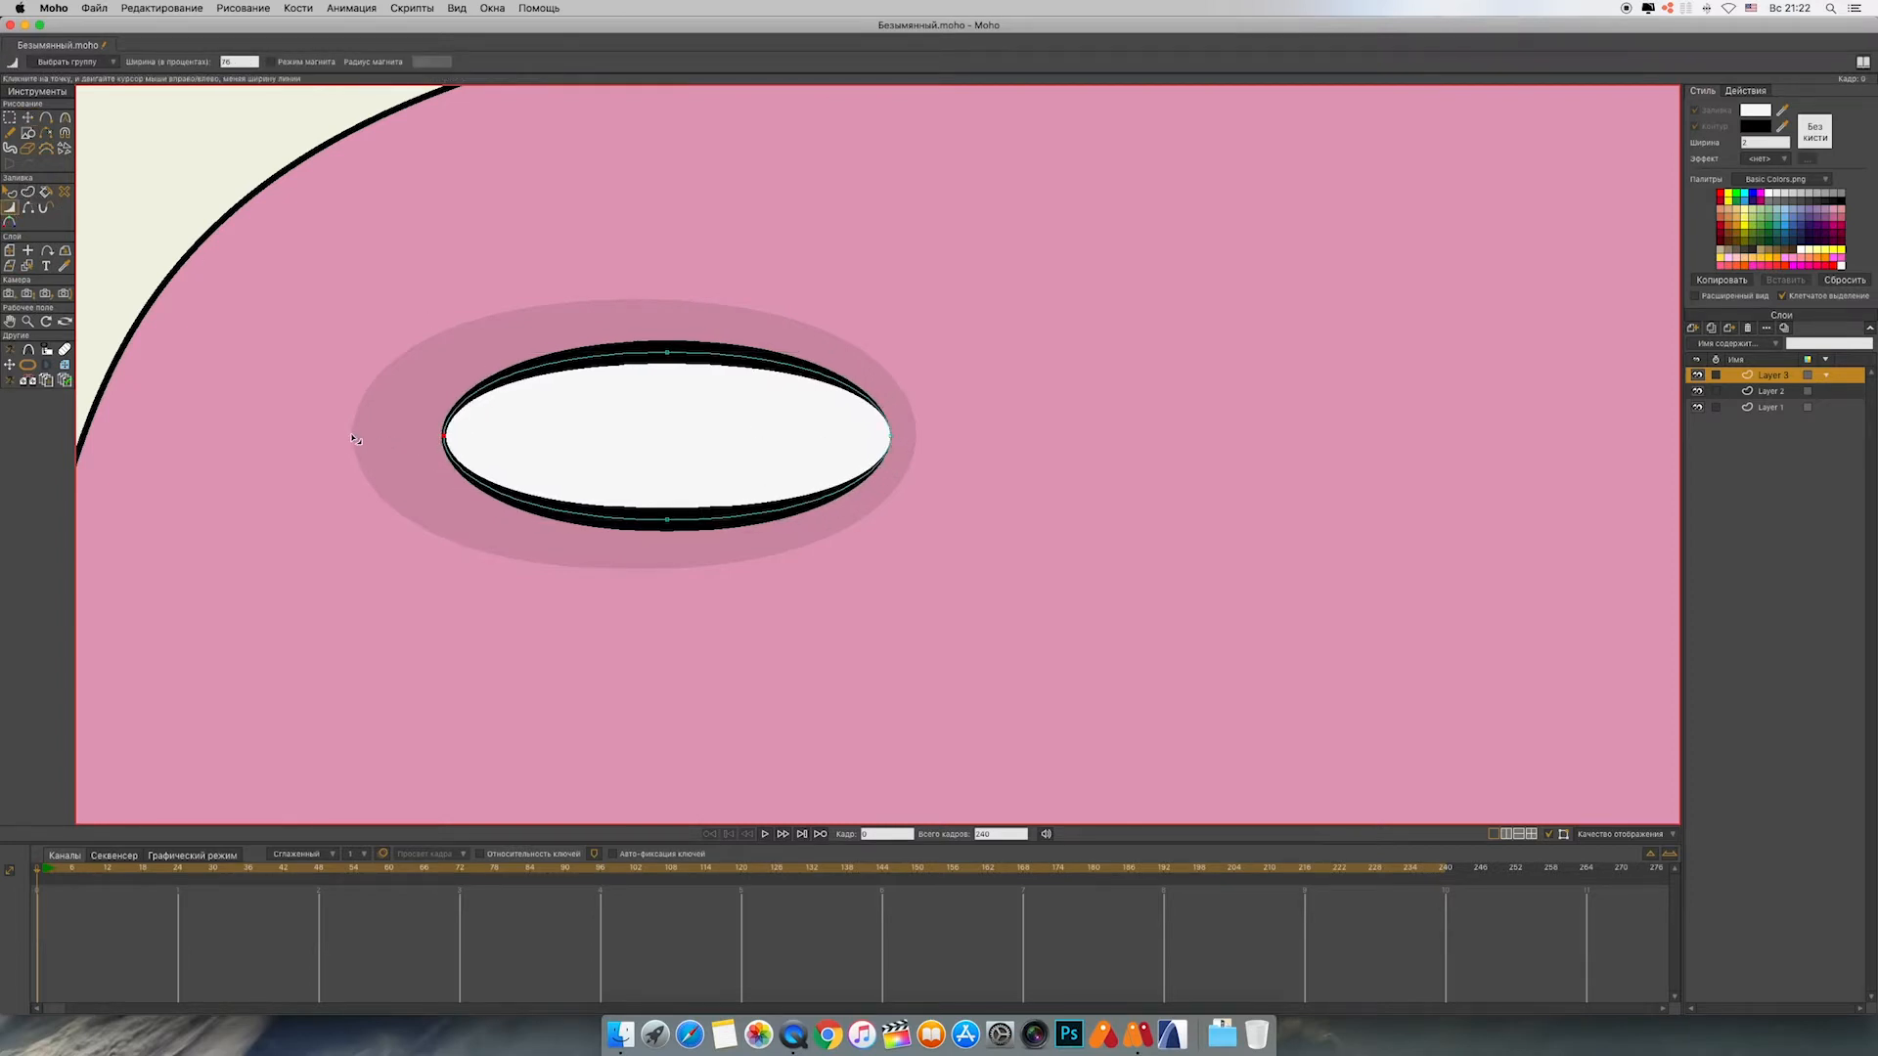
# Step: On a new vector layer, draw a circle for the pupil in the middle of the white eye
pyautogui.moveTo(1249, 558); pyautogui.dragTo(1178, 487)
pyautogui.scroll(-5, 1178, 487)
pyautogui.moveTo(1305, 514); pyautogui.dragTo(1241, 470)
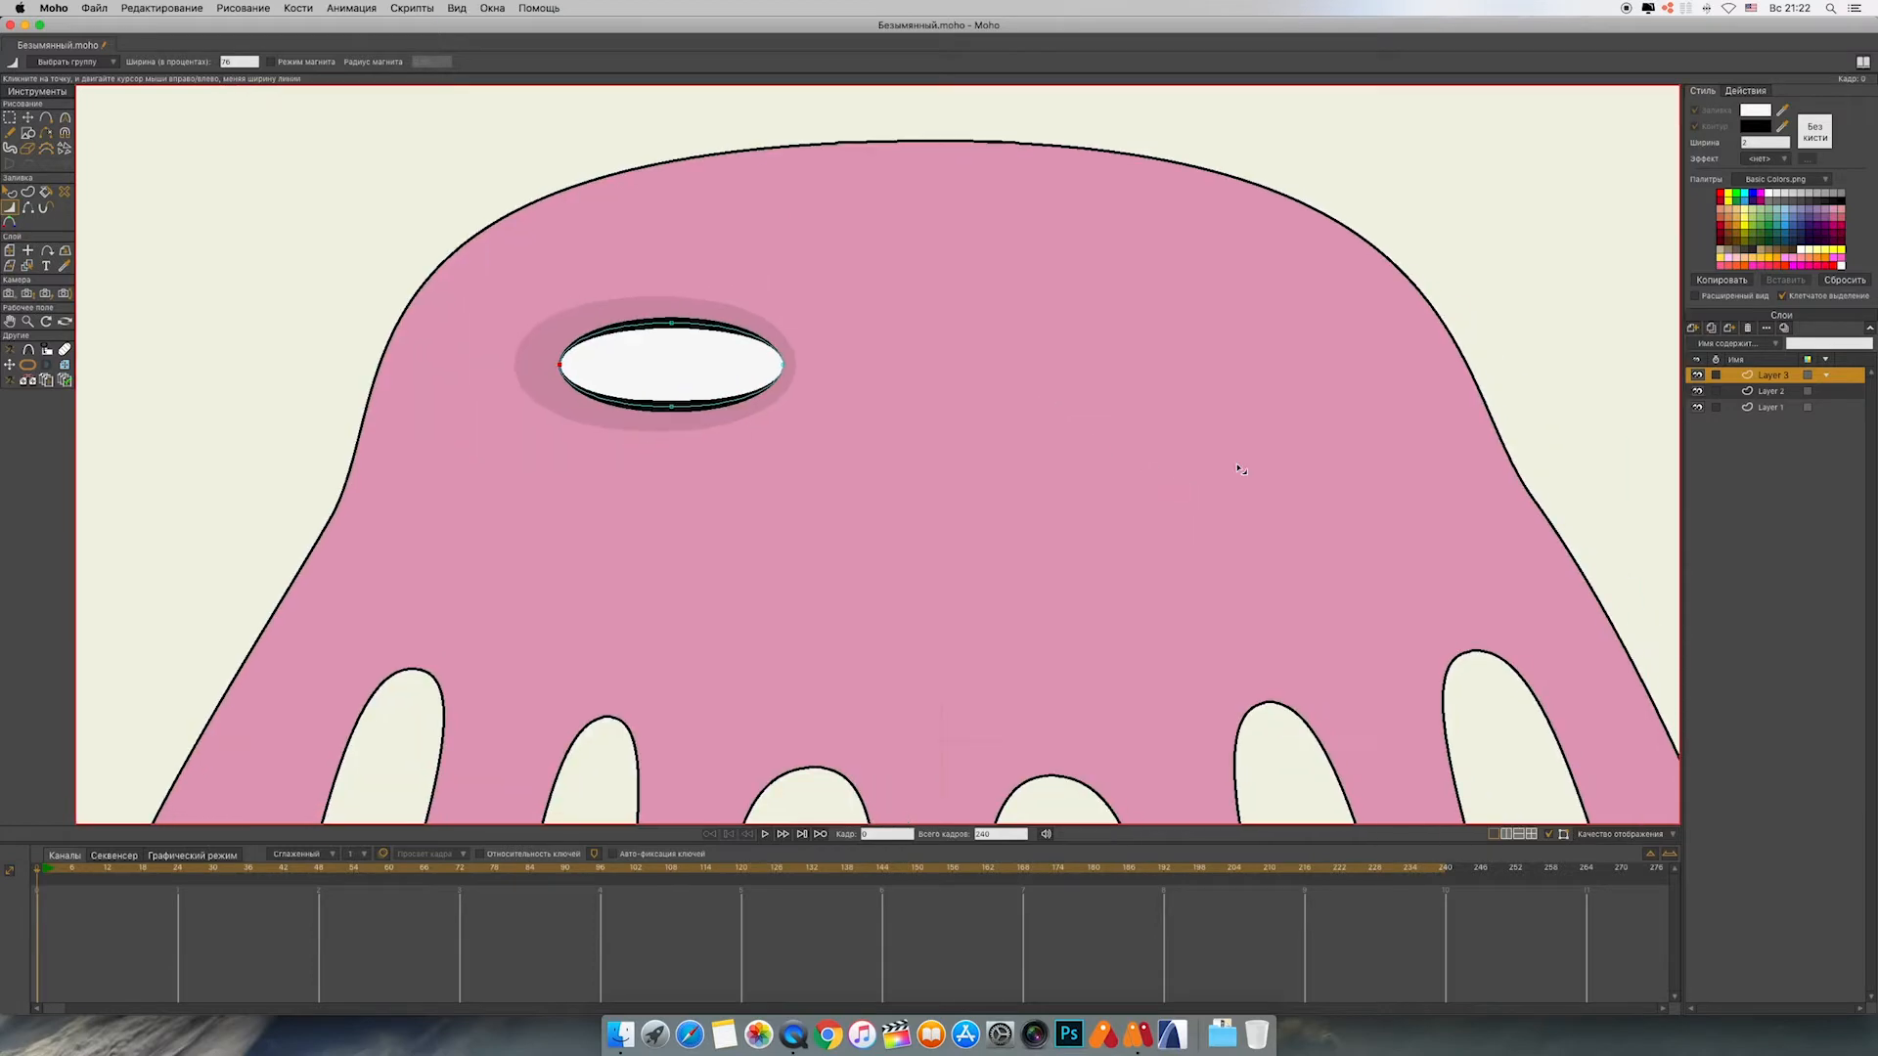
pyautogui.click(1692, 328)
pyautogui.click(1778, 391)
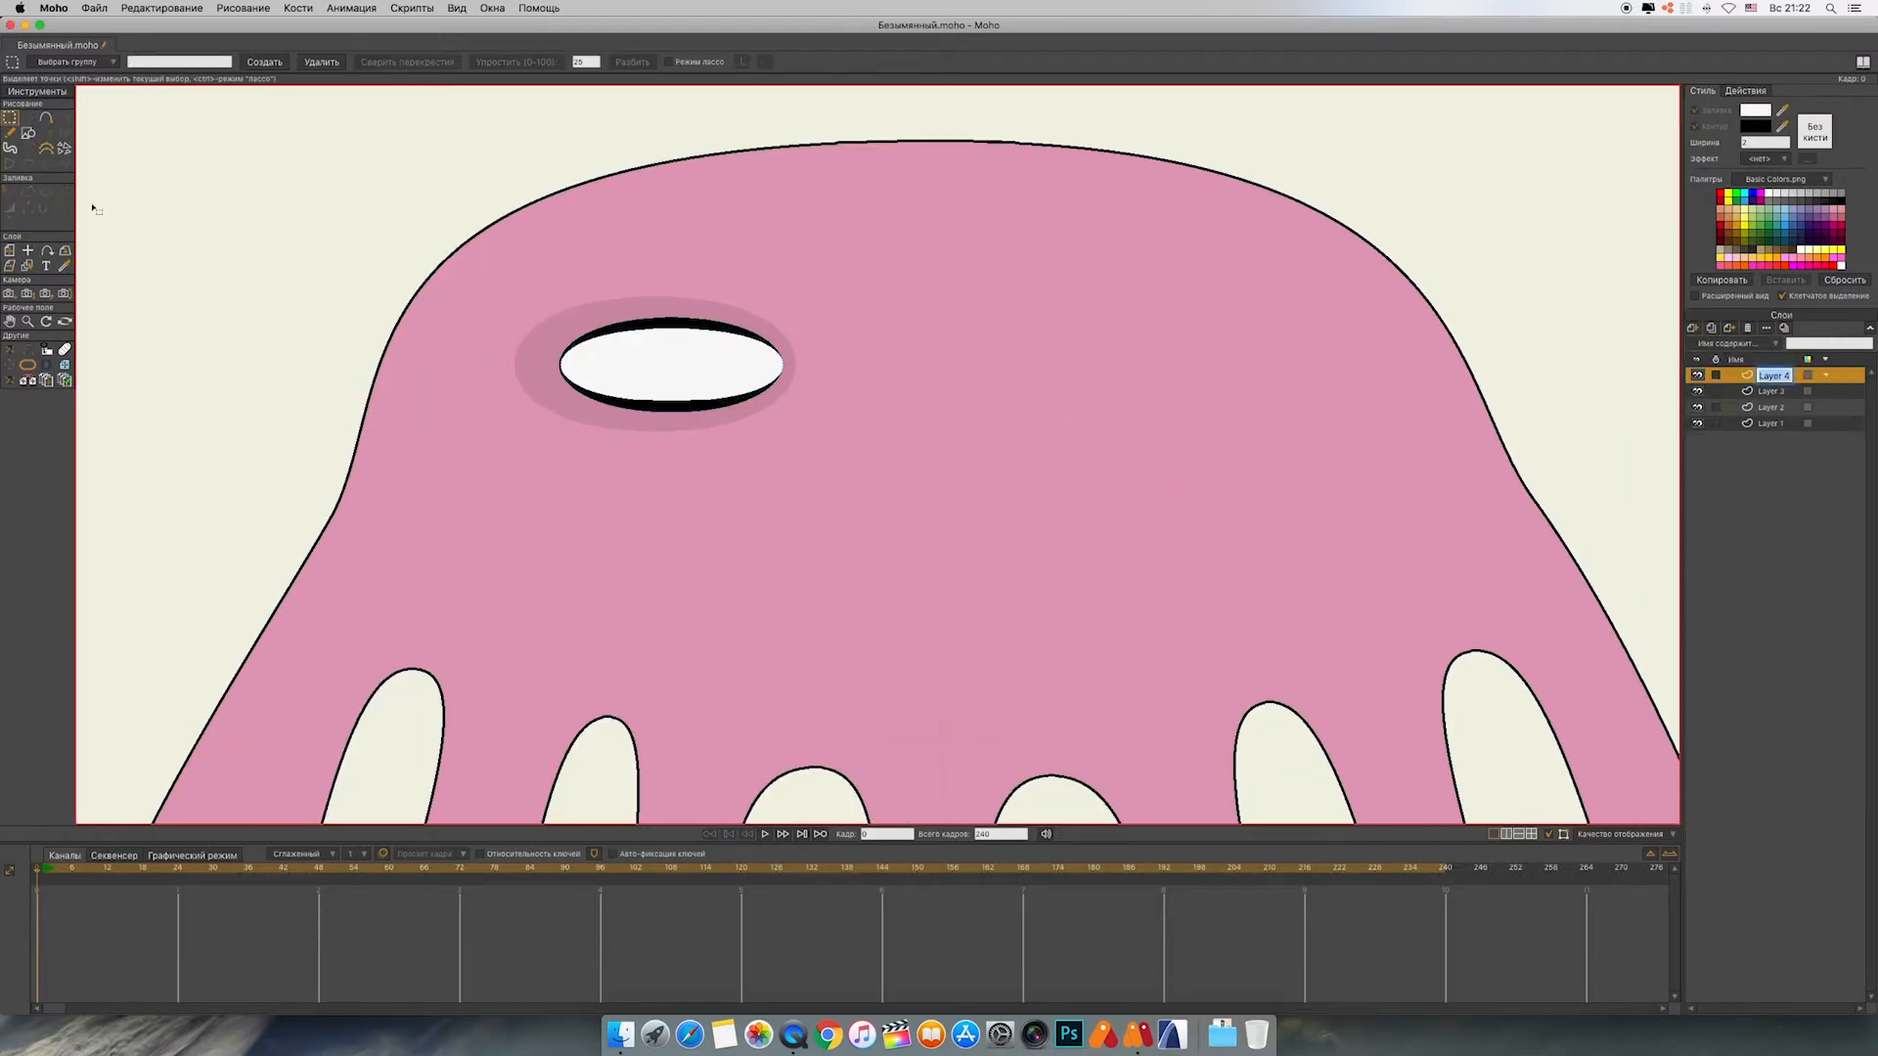
pyautogui.click(29, 132)
pyautogui.moveTo(628, 337); pyautogui.dragTo(713, 396)
pyautogui.click(28, 118)
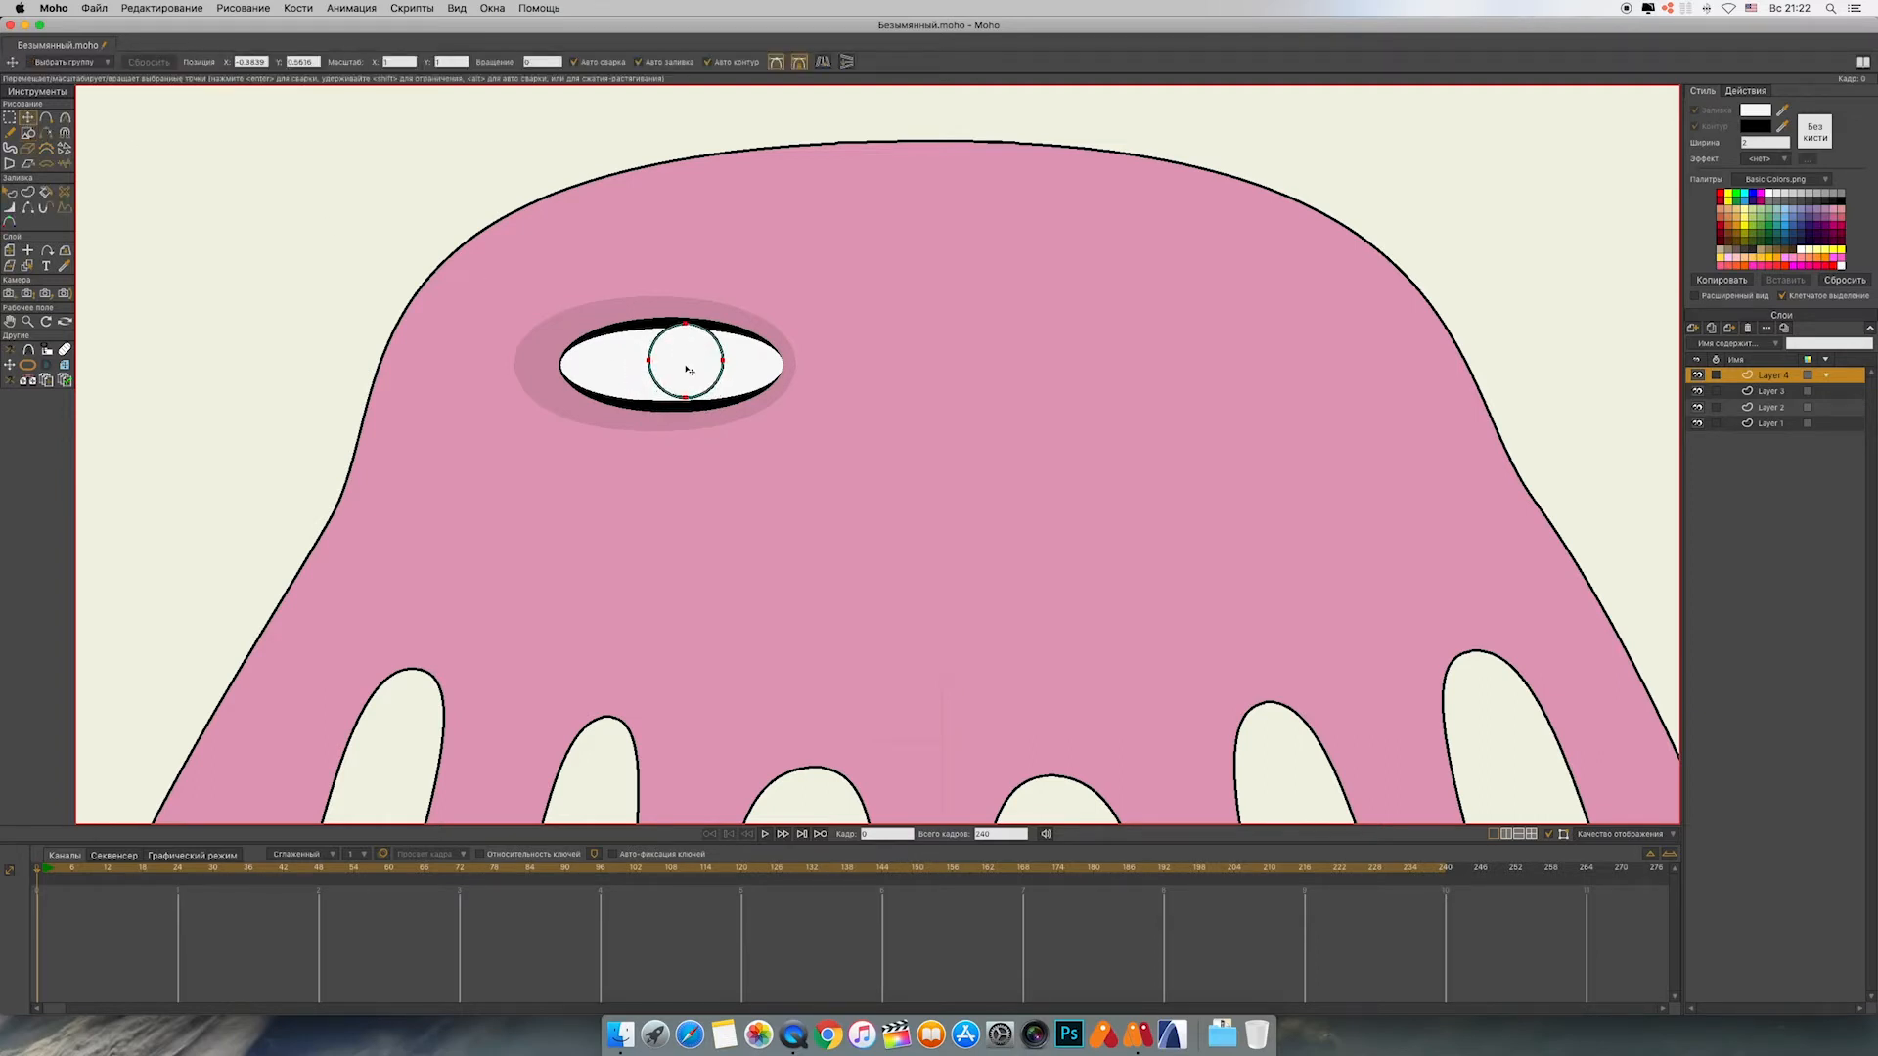
# Step: Fill the pupil circle with black and remove its outline
pyautogui.click(10, 192)
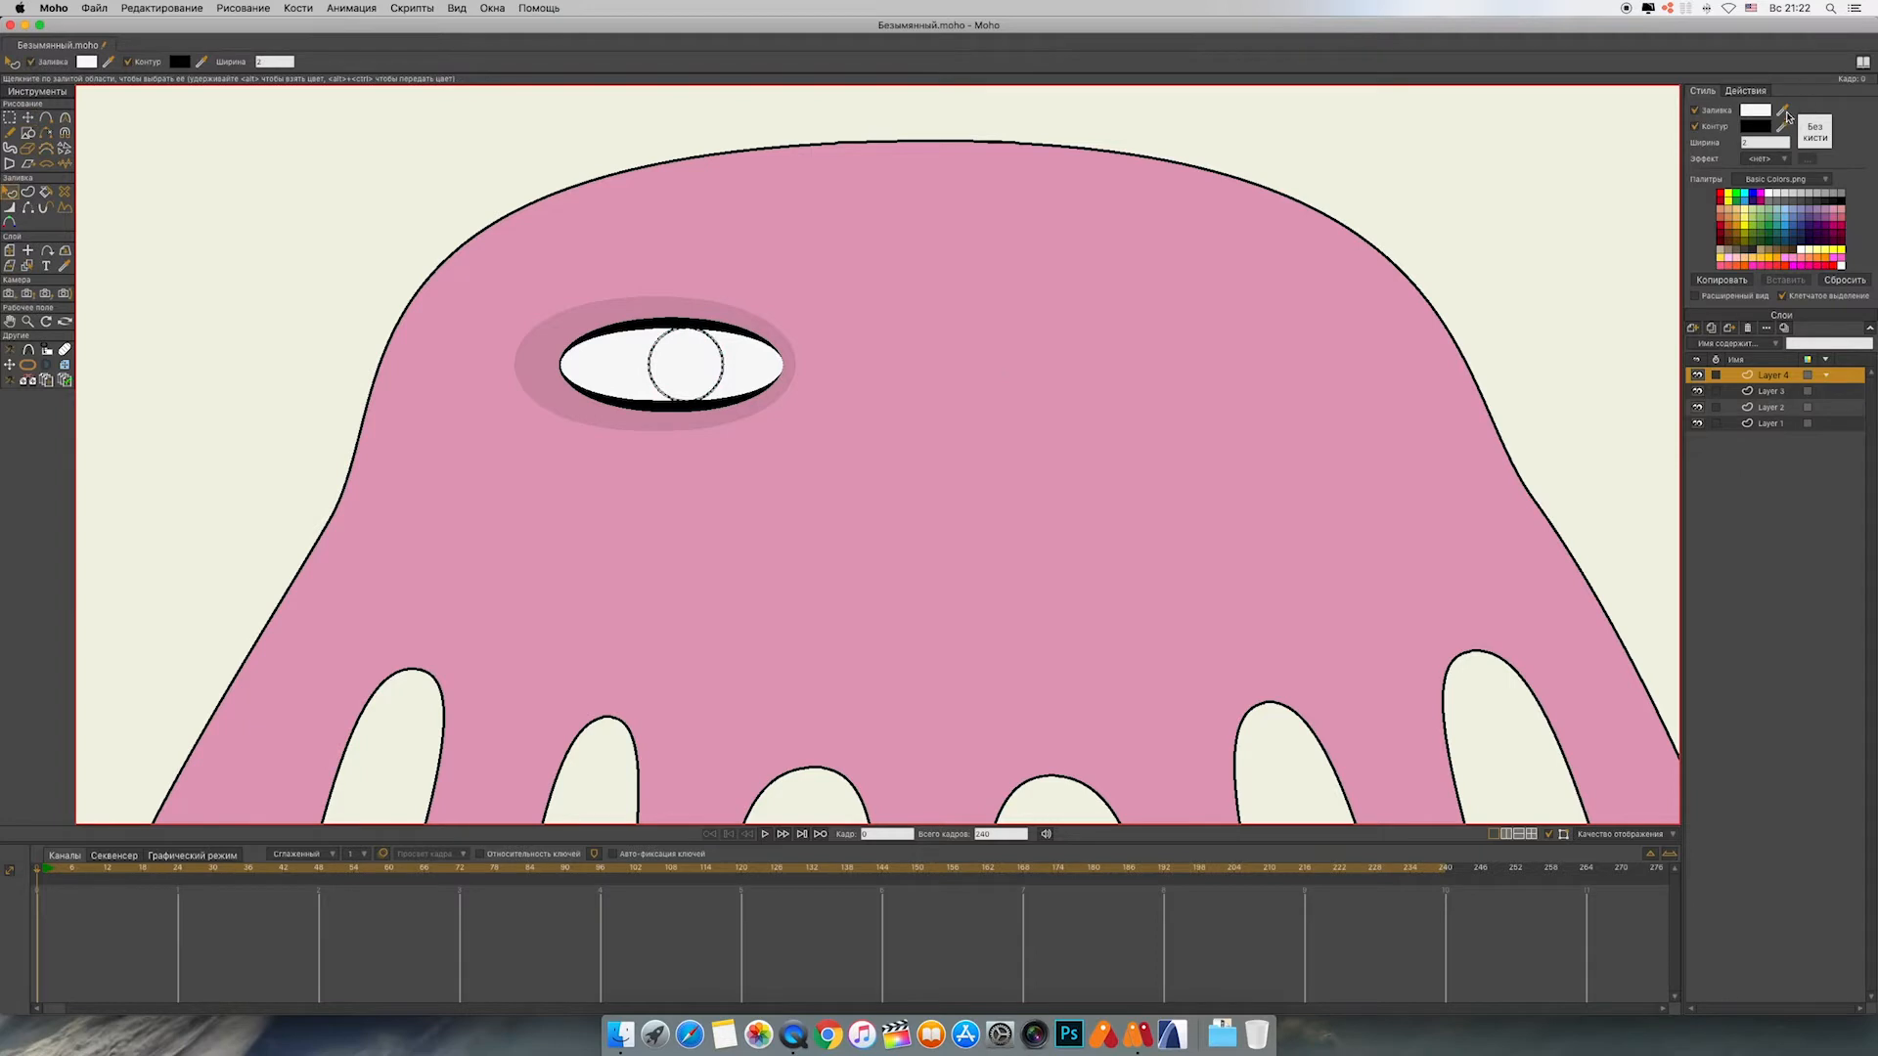
pyautogui.moveTo(1785, 112)
pyautogui.mouseDown()
pyautogui.moveTo(1842, 201)
pyautogui.moveTo(1761, 127)
pyautogui.mouseUp()
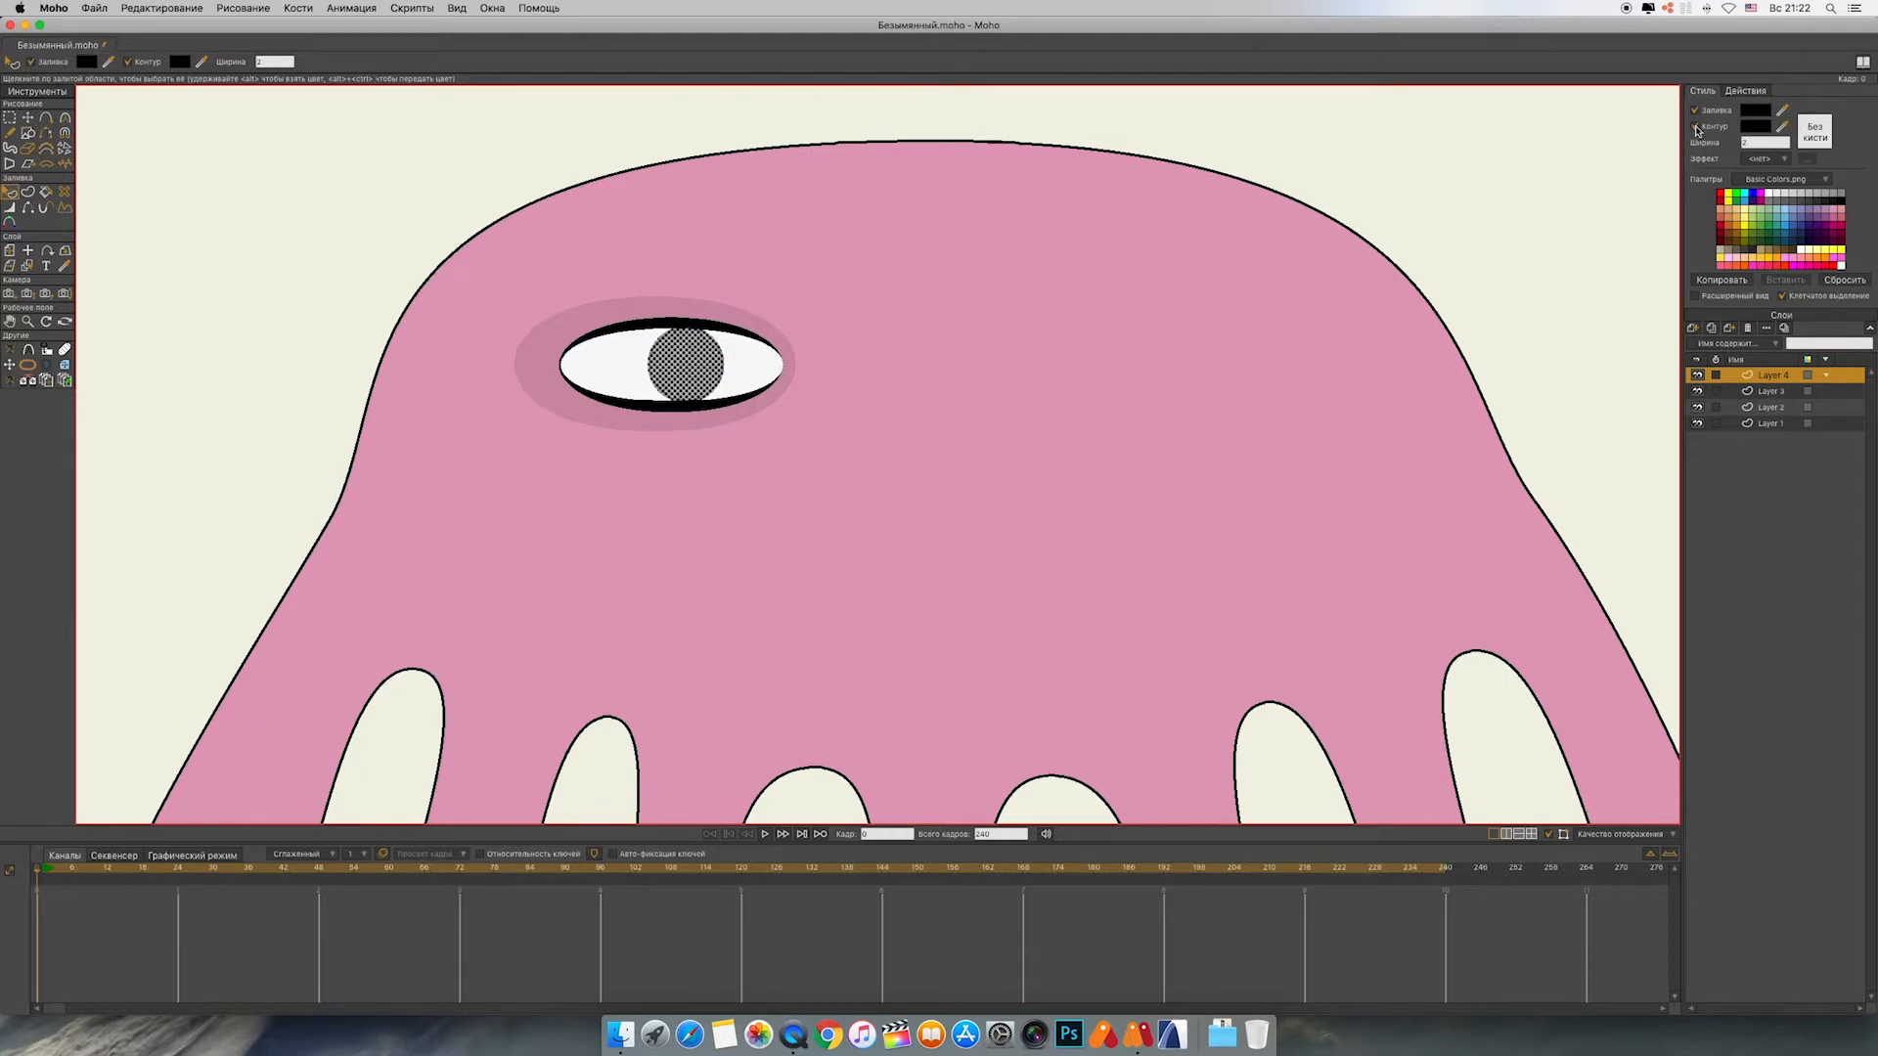
pyautogui.click(1696, 127)
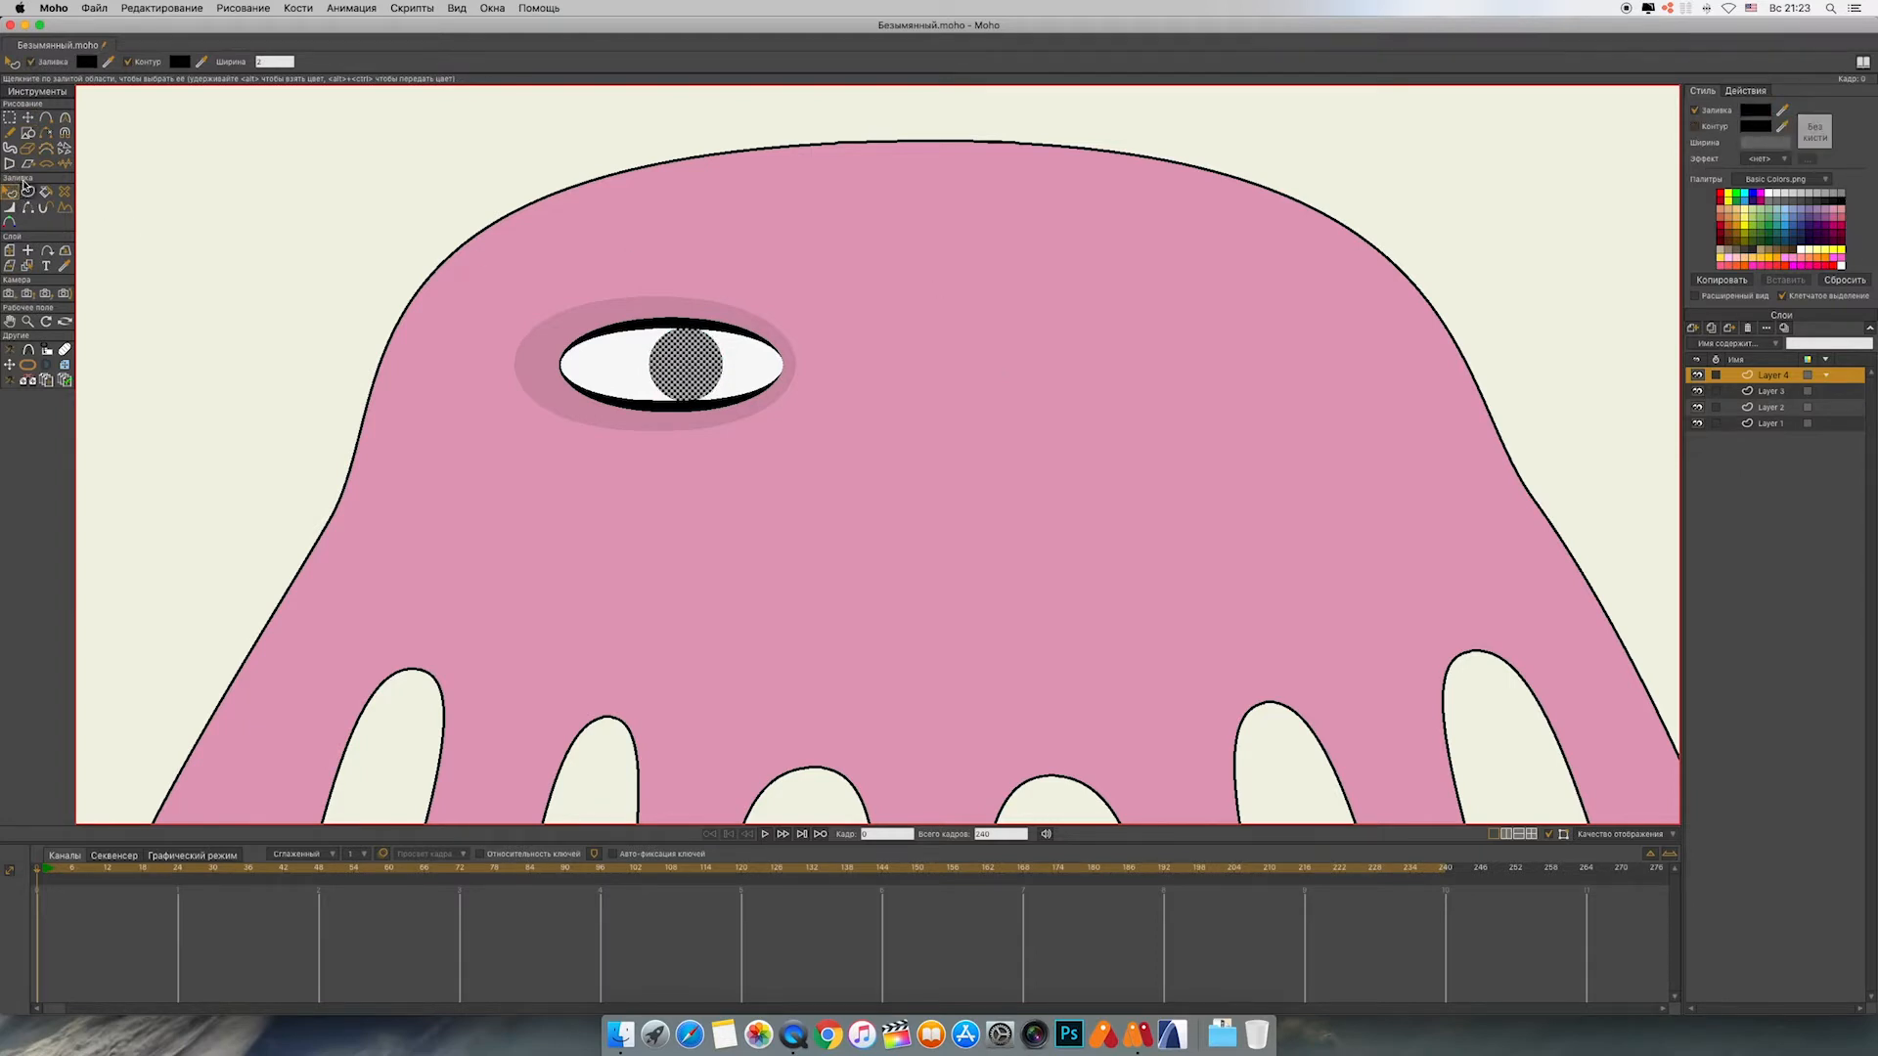
# Step: Draw a small flat oval in the upper part of the pupil and fill it white without an outline
pyautogui.click(28, 133)
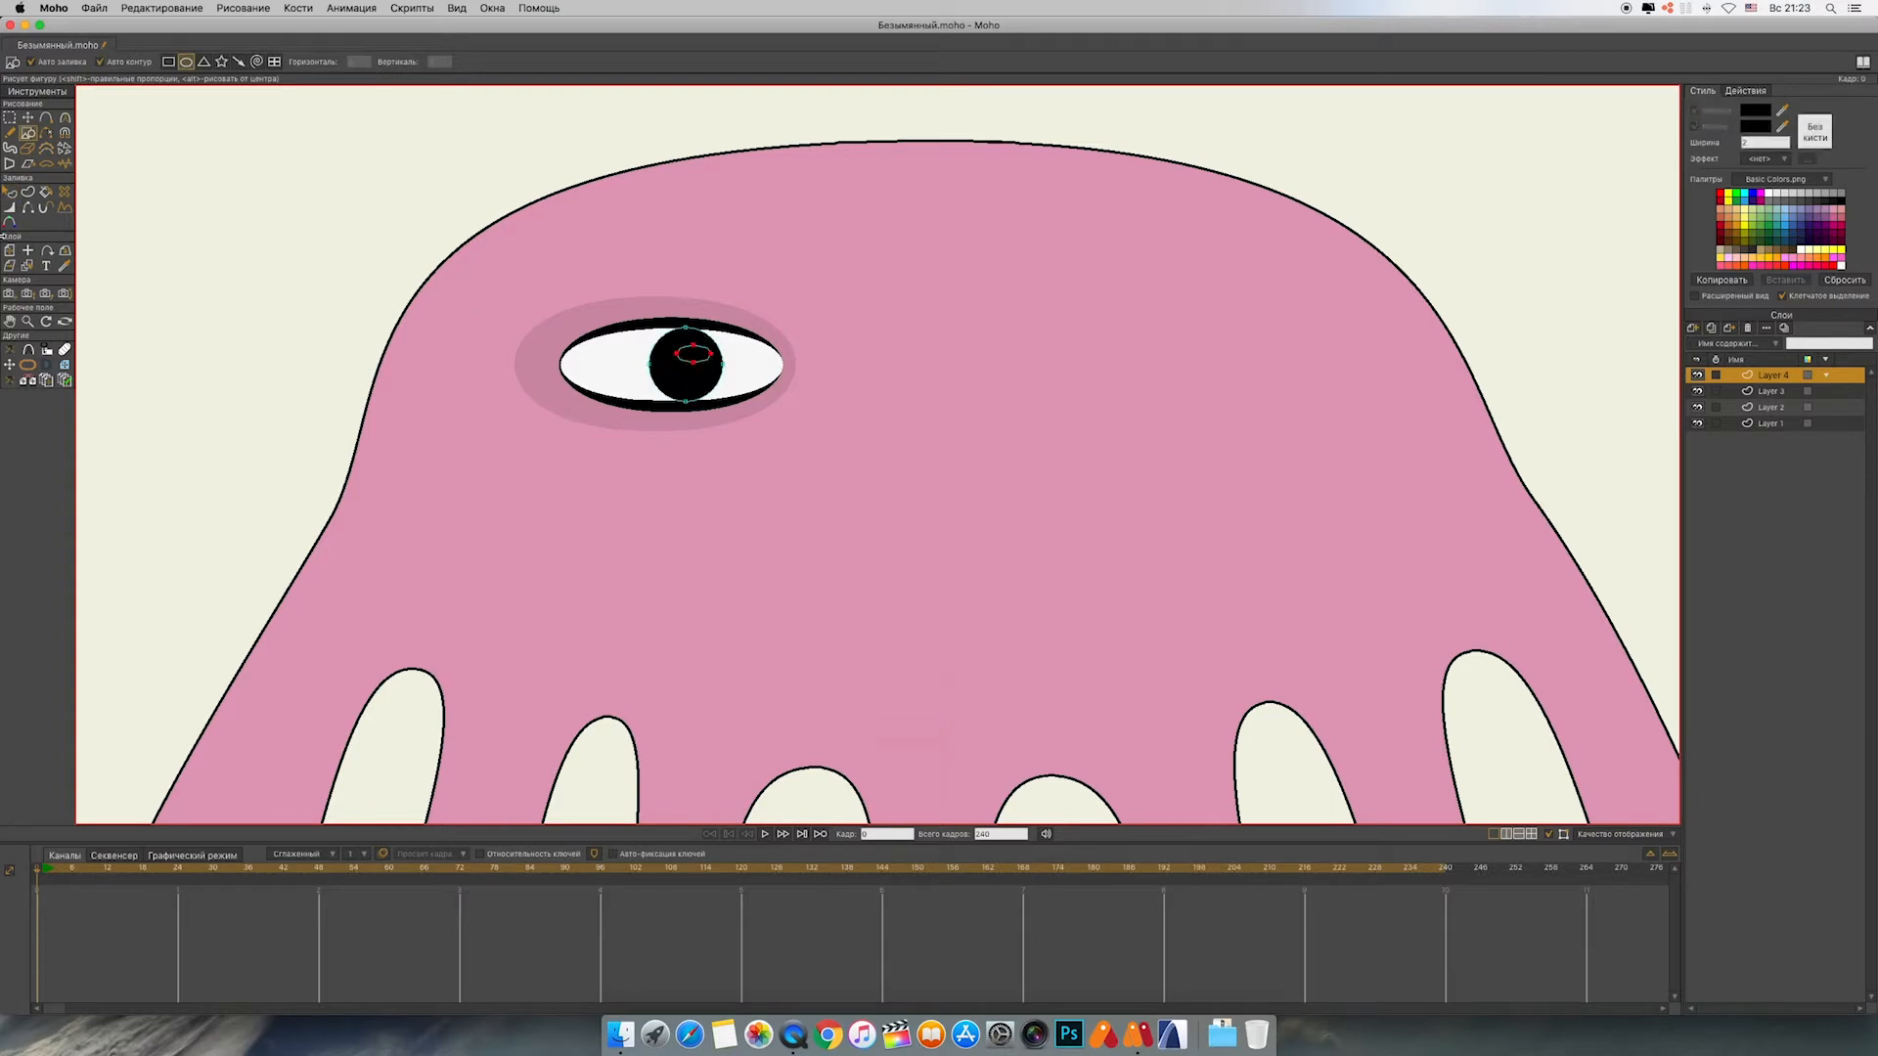
pyautogui.click(12, 193)
pyautogui.click(693, 358)
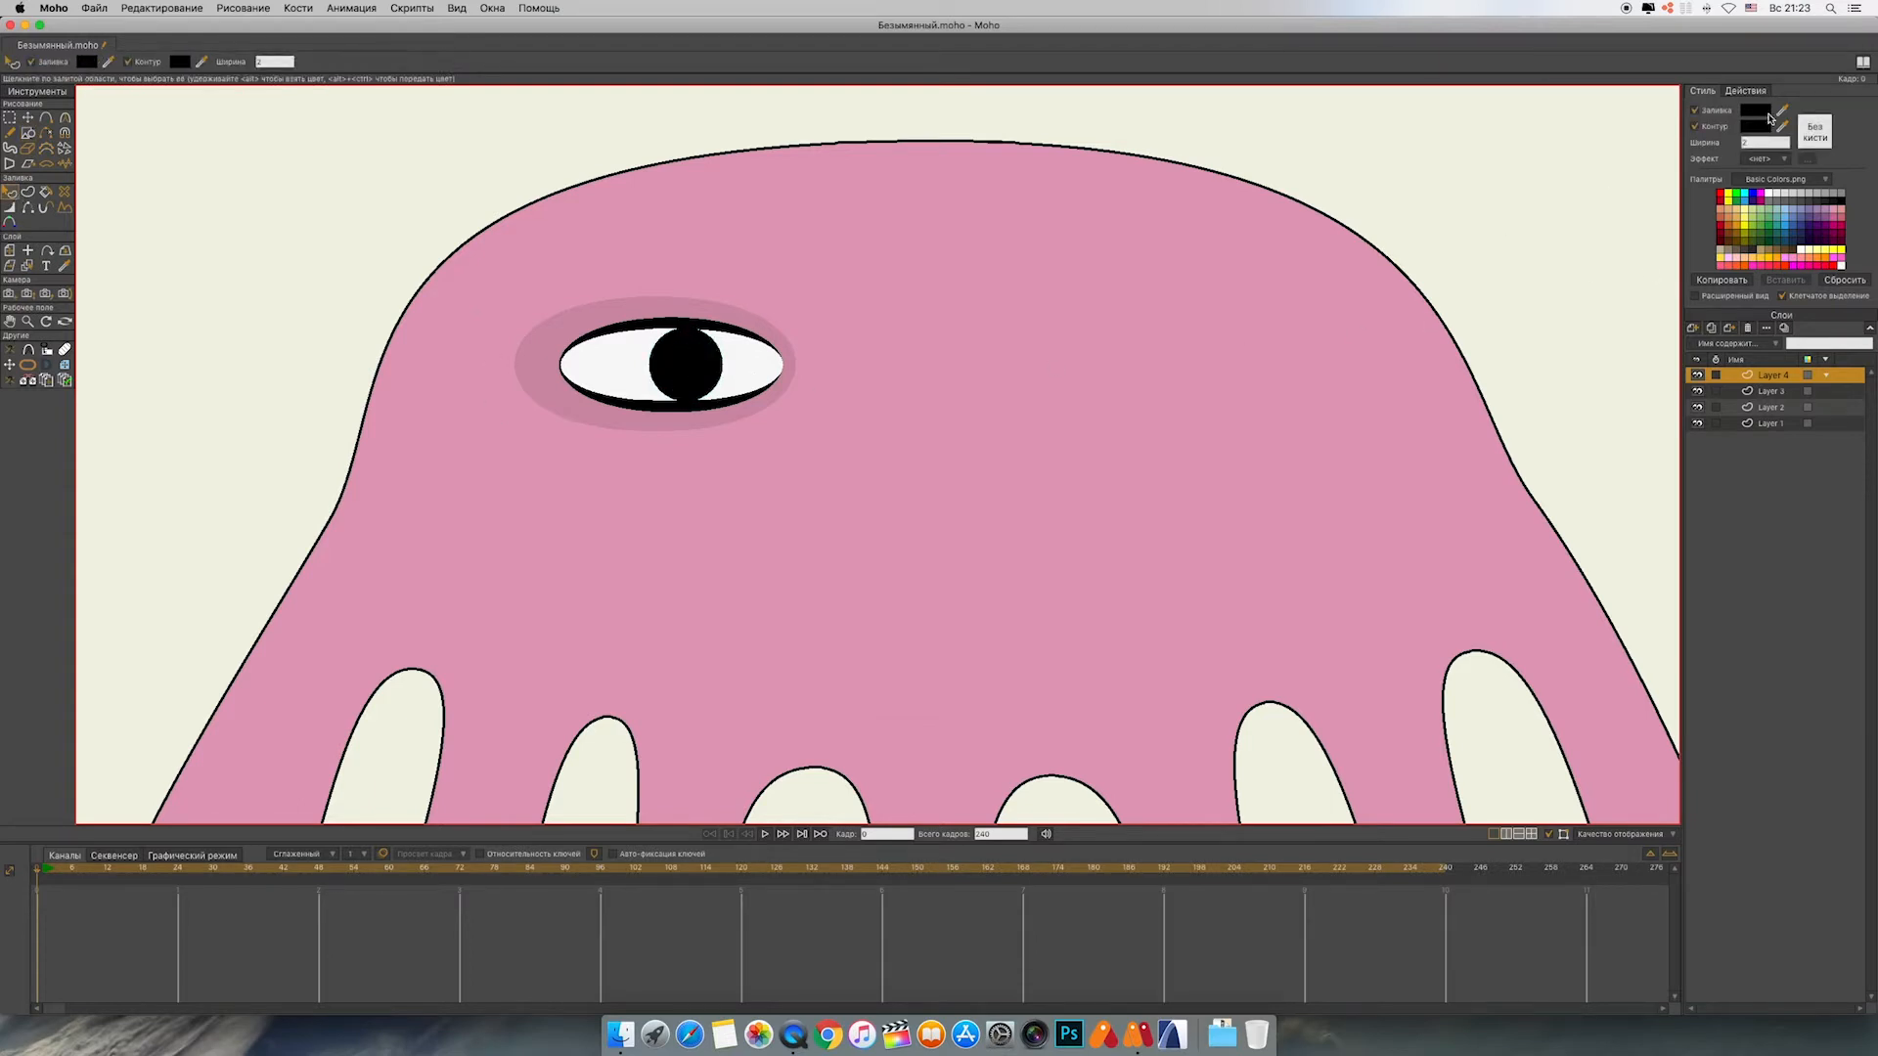
pyautogui.click(1841, 265)
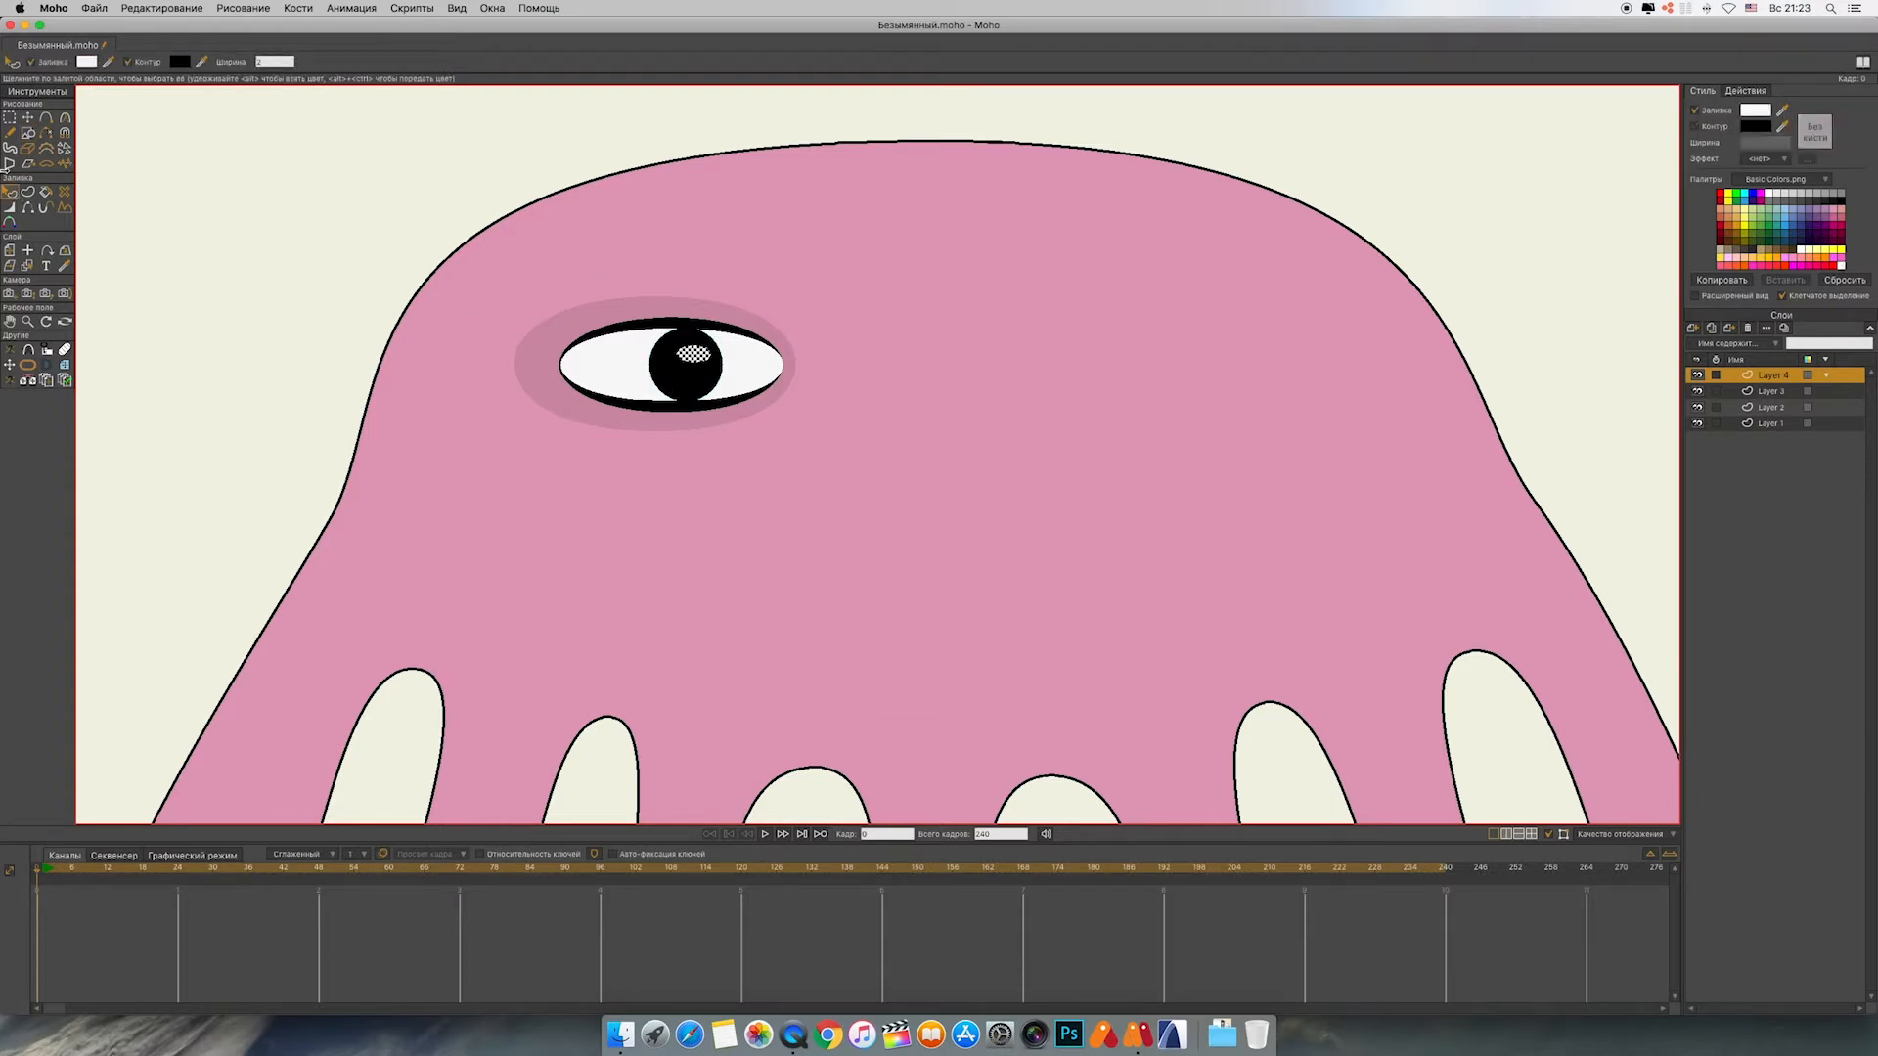
# Step: Reshape the white oval's points and handles into a curved highlight following the pupil's upper right edge
pyautogui.press('t')
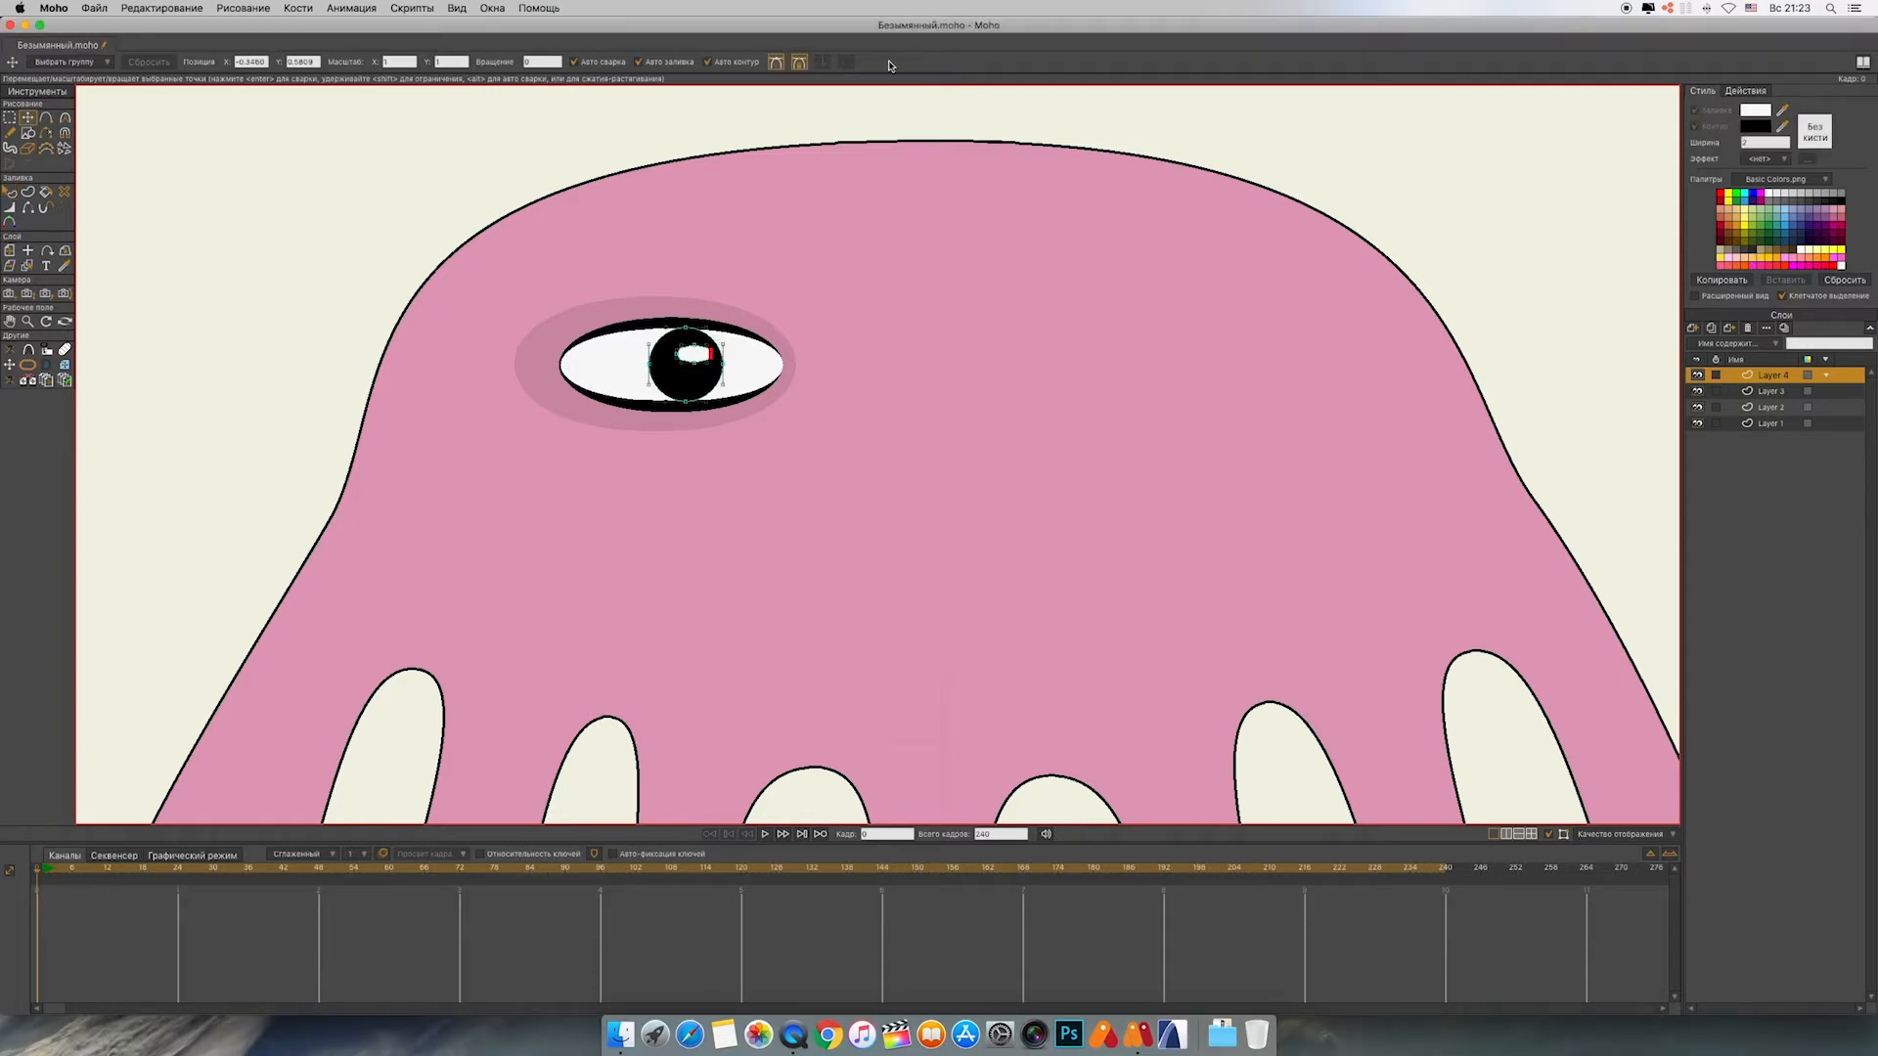
pyautogui.click(790, 229)
pyautogui.moveTo(717, 360); pyautogui.dragTo(714, 368)
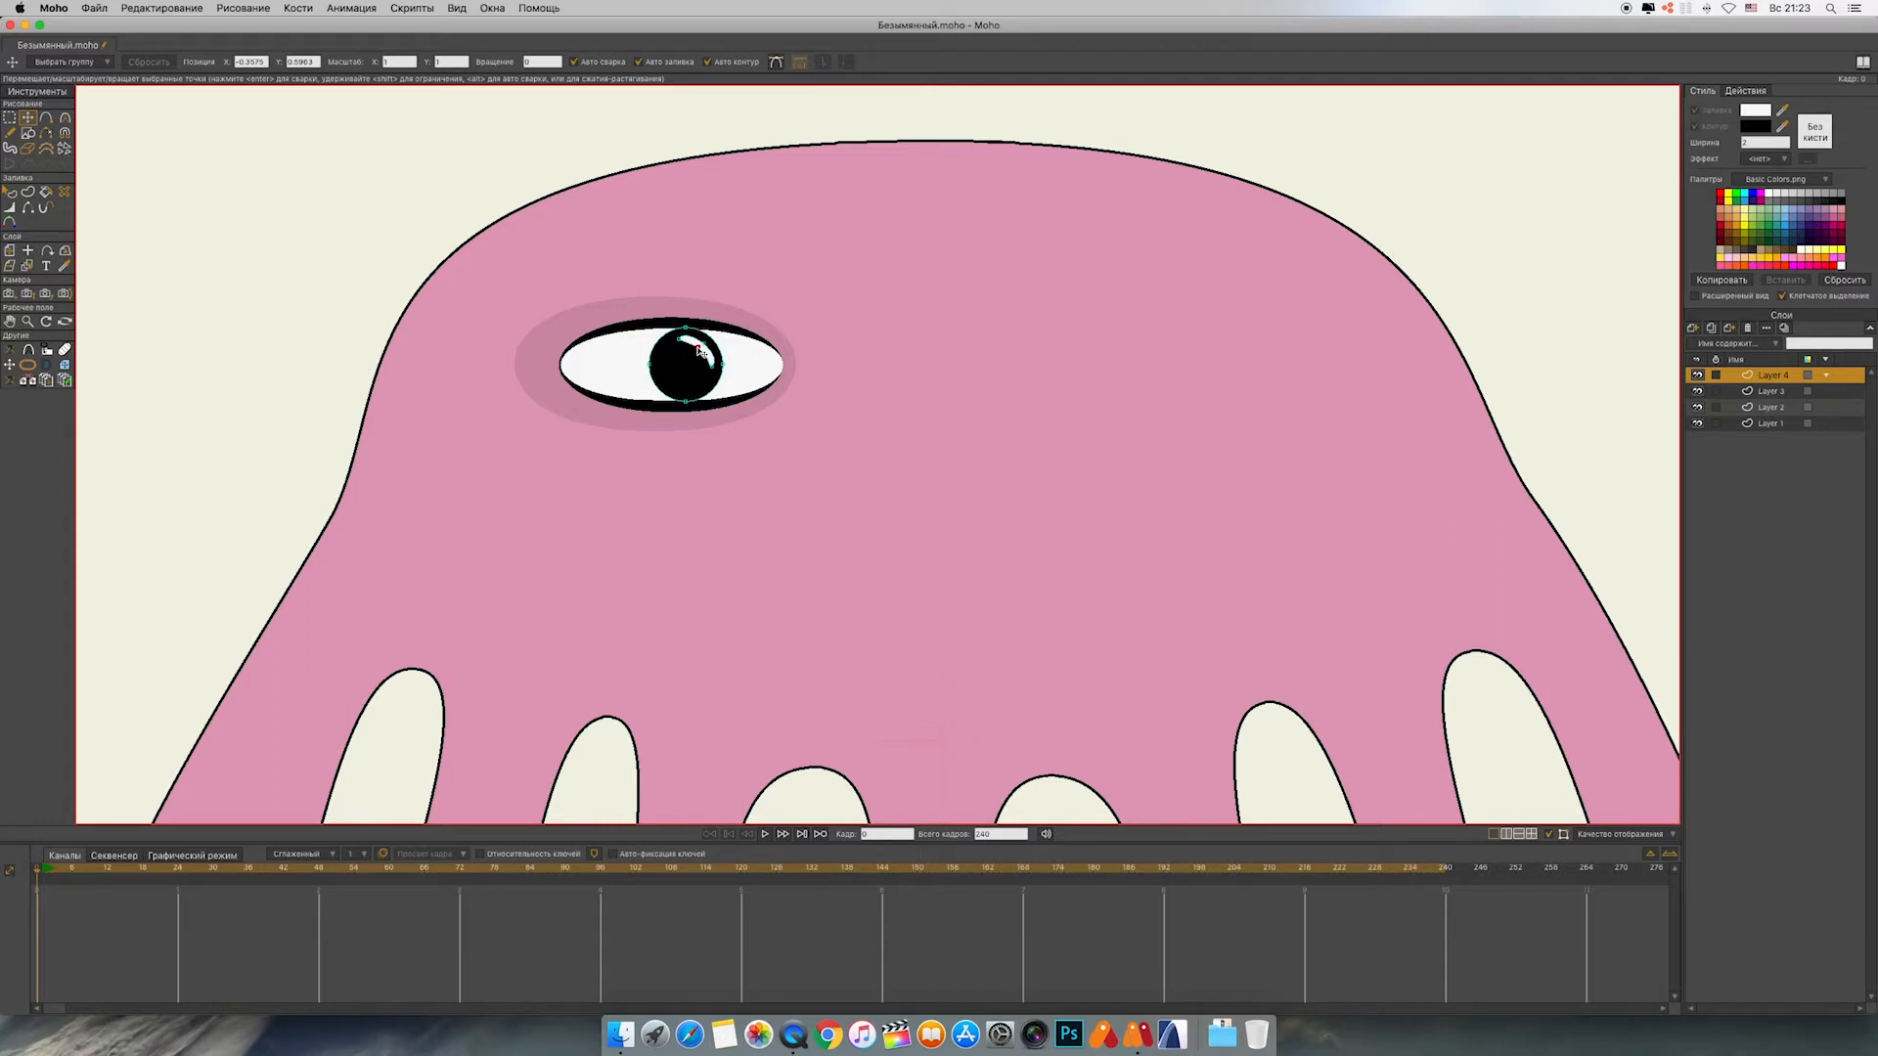
pyautogui.moveTo(674, 351); pyautogui.dragTo(699, 354)
pyautogui.click(776, 63)
# Step: Draw a small white circle near the pupil's centre and remove its outline
pyautogui.click(27, 133)
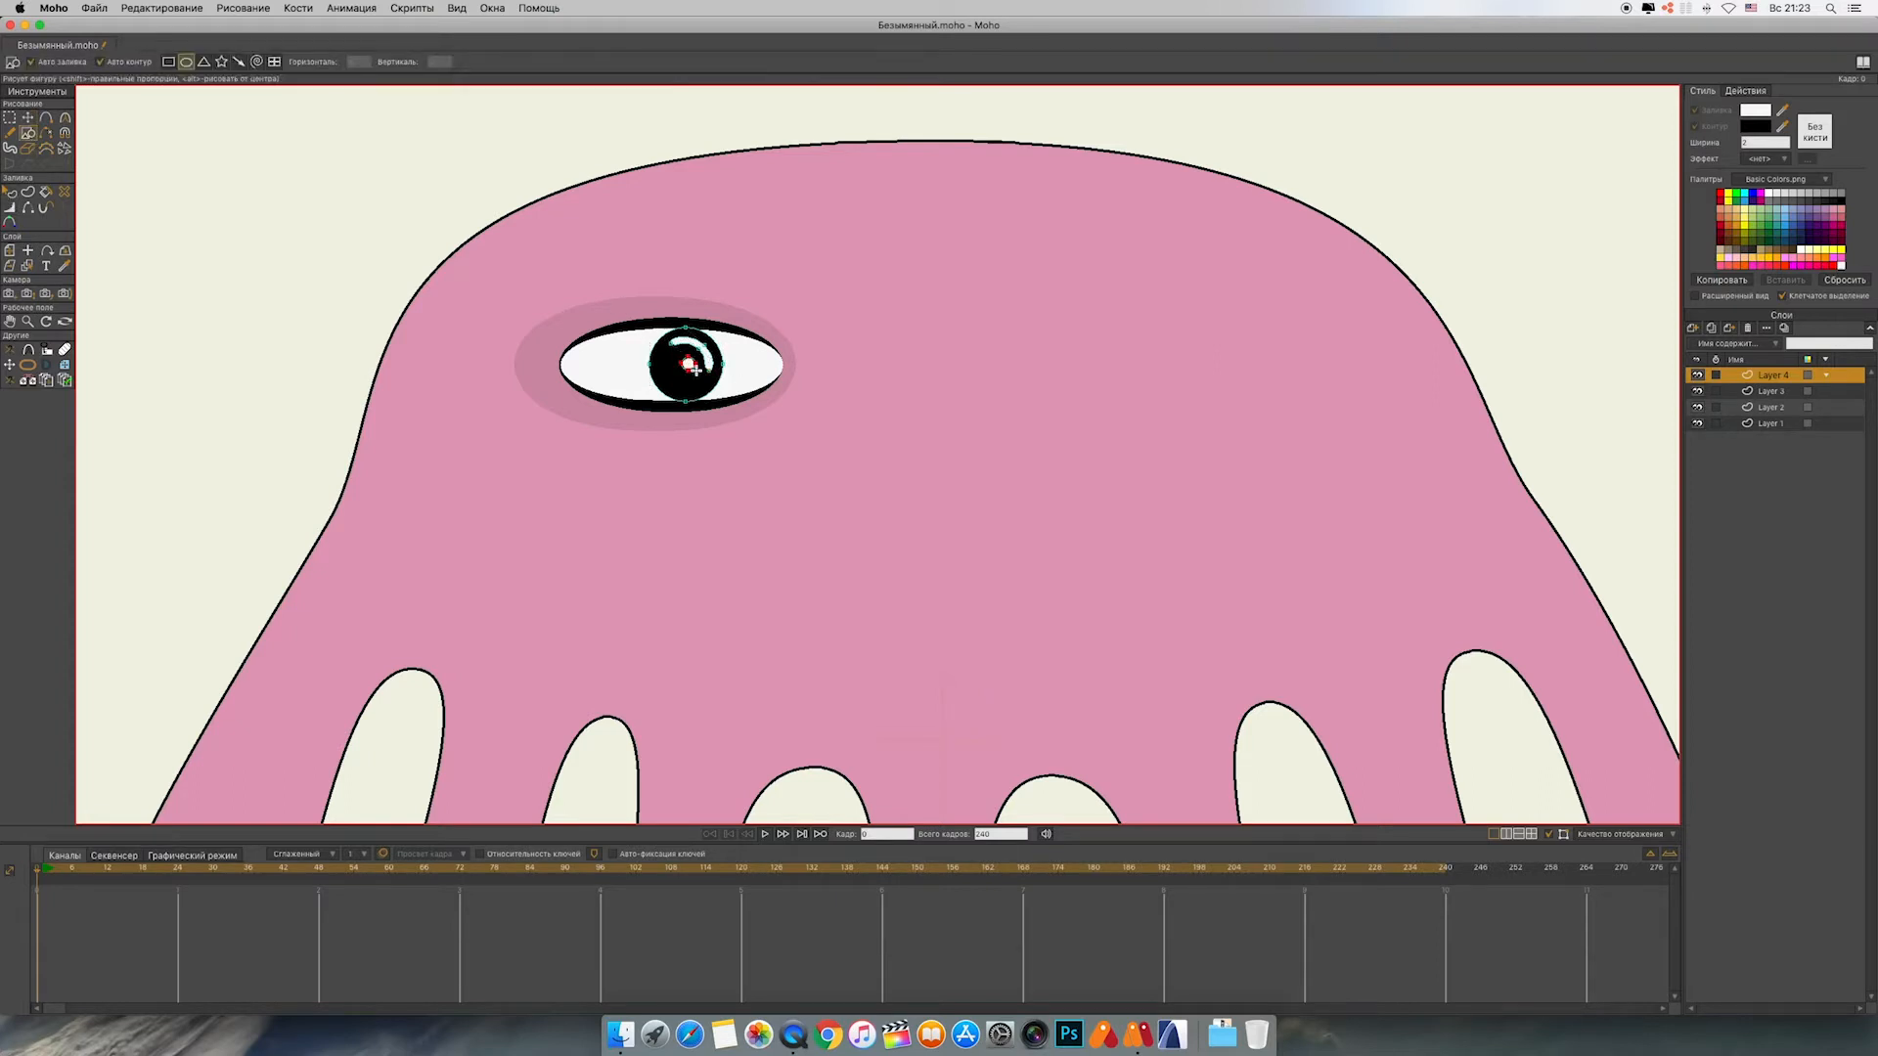
pyautogui.click(9, 193)
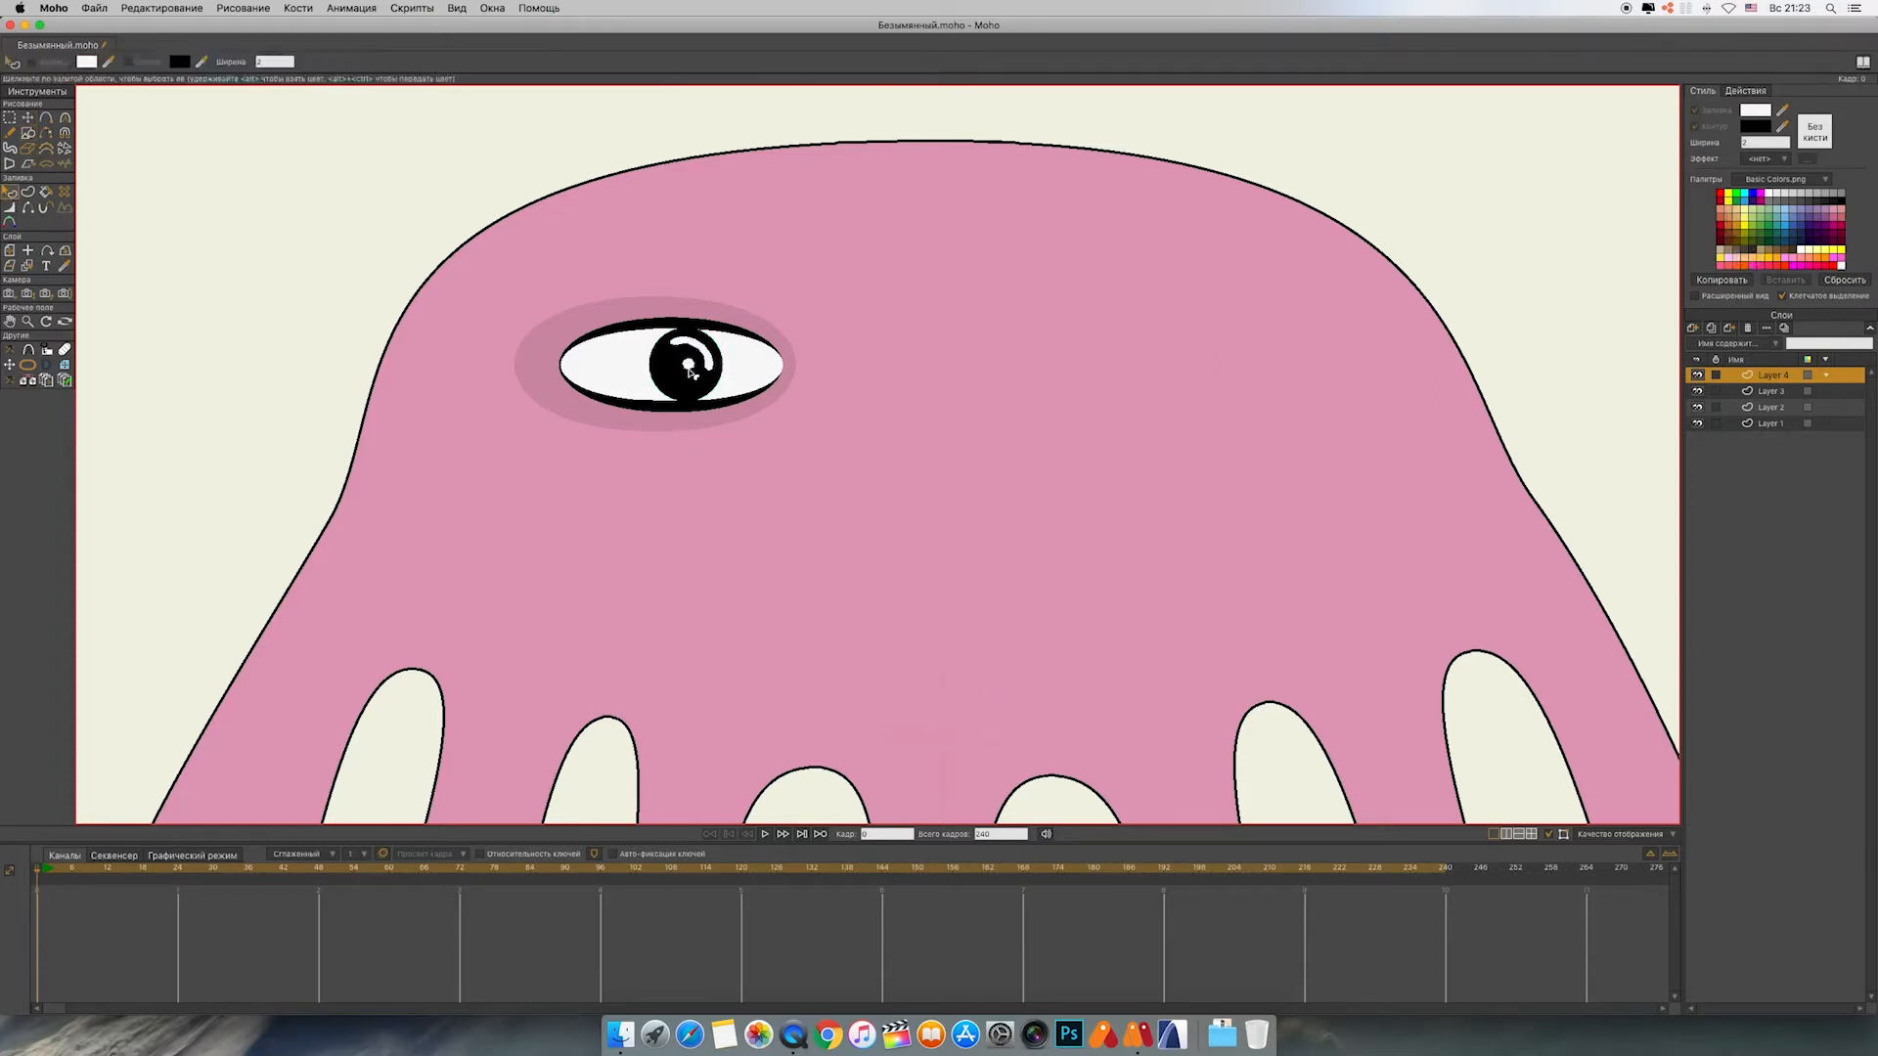
pyautogui.click(690, 369)
pyautogui.click(1697, 128)
# Step: Adjust the small white circle's position and reshape its points into a second curved highlight inside the first one
pyautogui.click(27, 116)
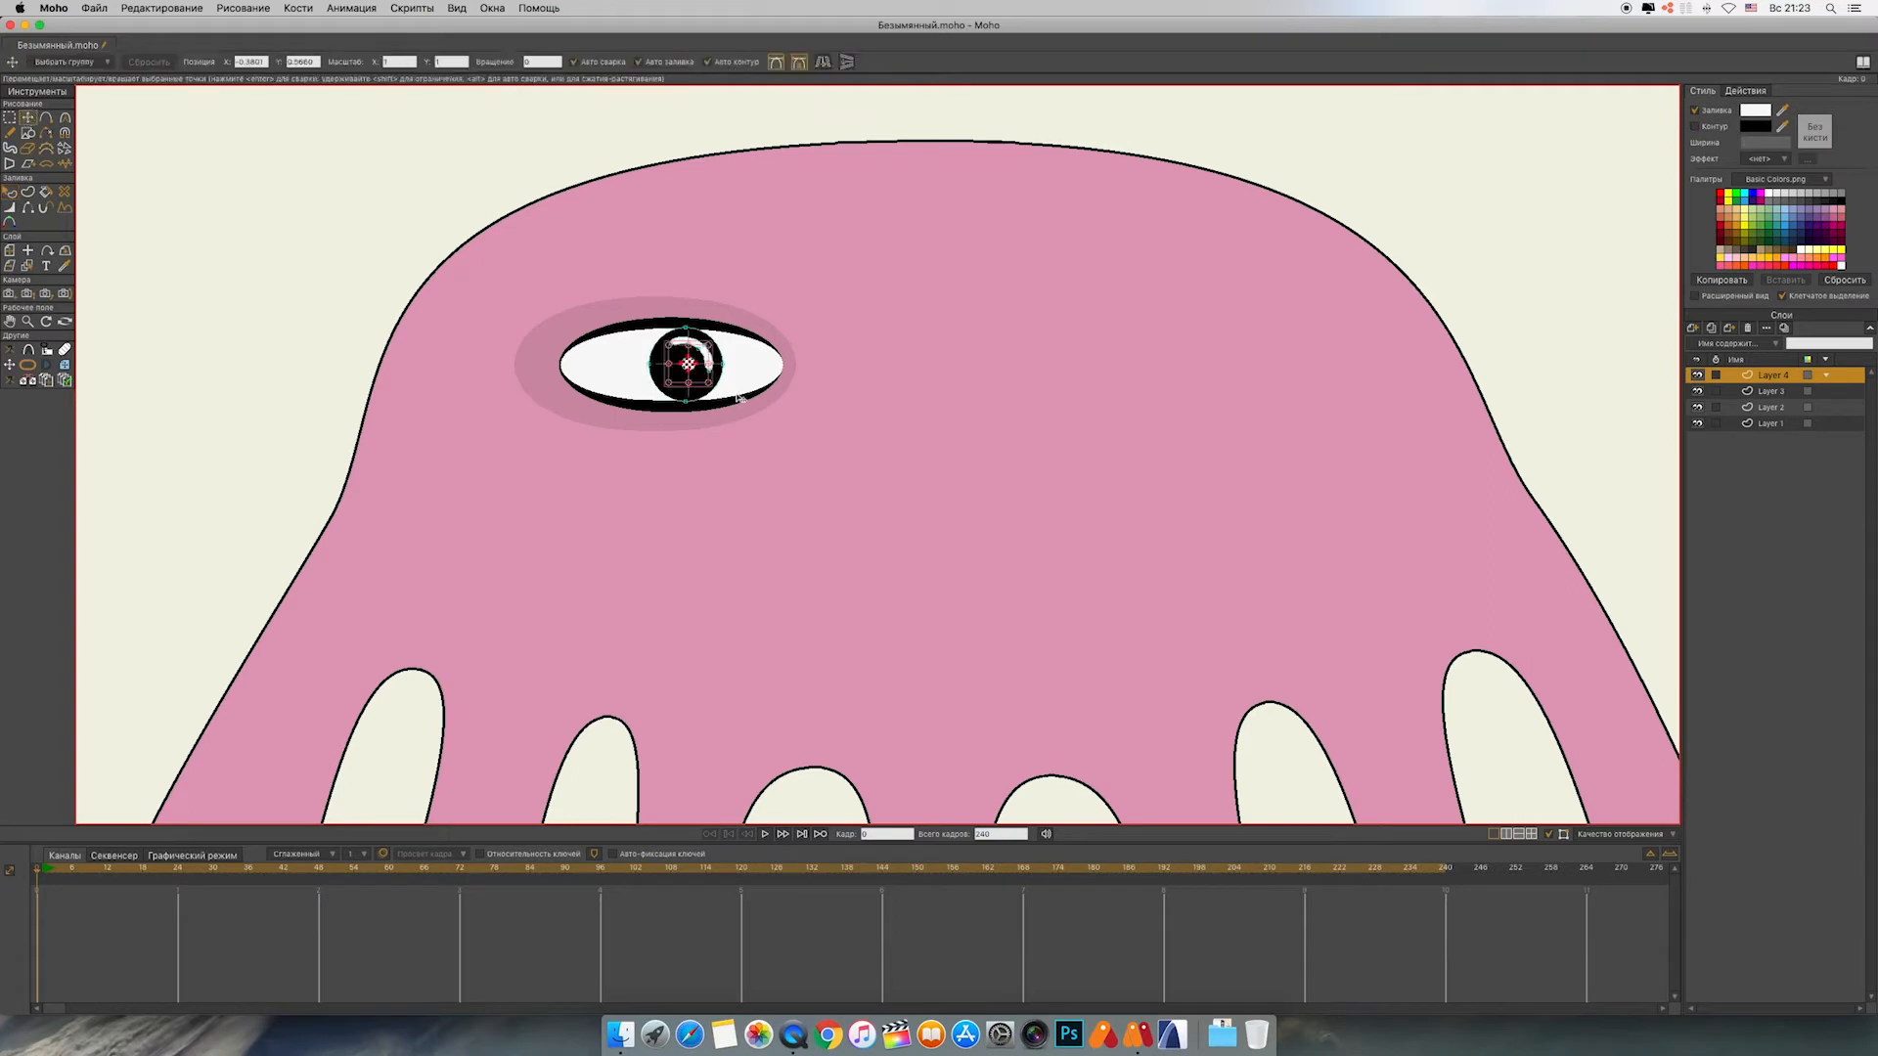
pyautogui.click(690, 359)
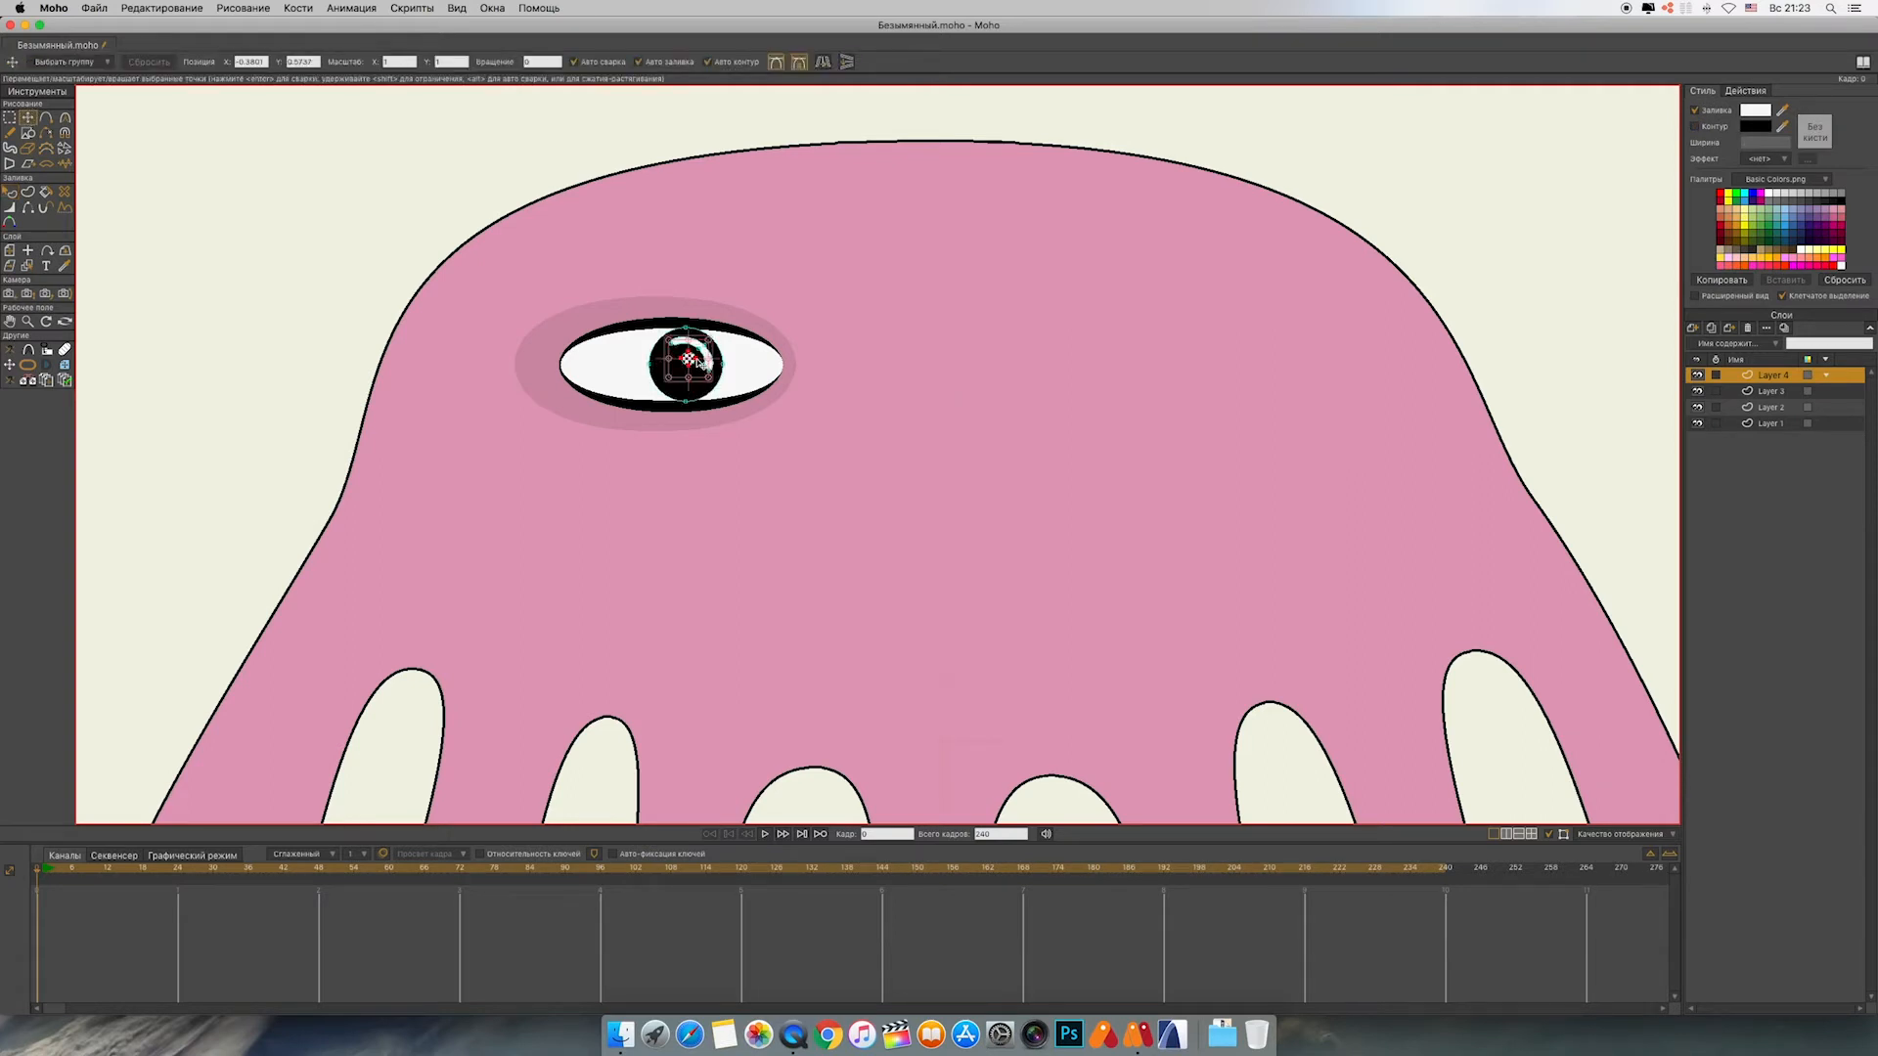
pyautogui.moveTo(698, 359); pyautogui.dragTo(692, 368)
pyautogui.moveTo(691, 368); pyautogui.dragTo(692, 366)
pyautogui.scroll(5, 684, 377)
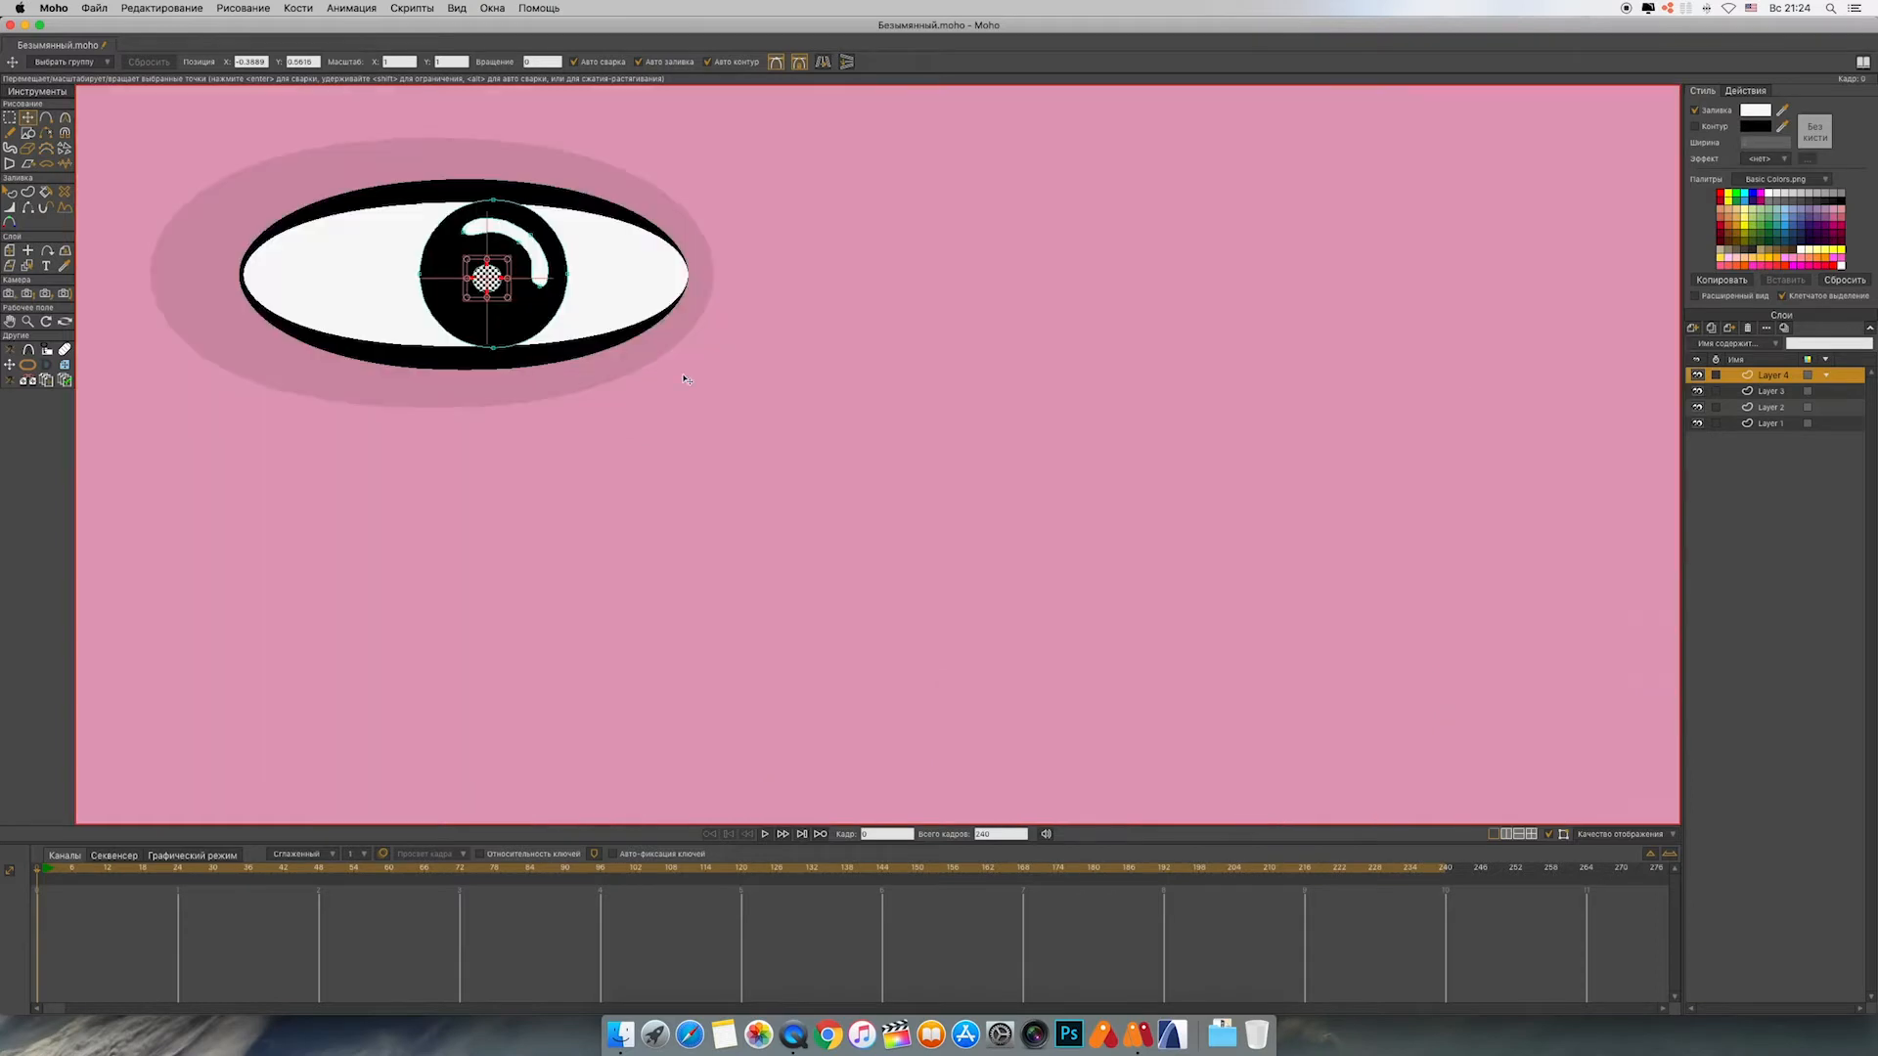
pyautogui.click(489, 315)
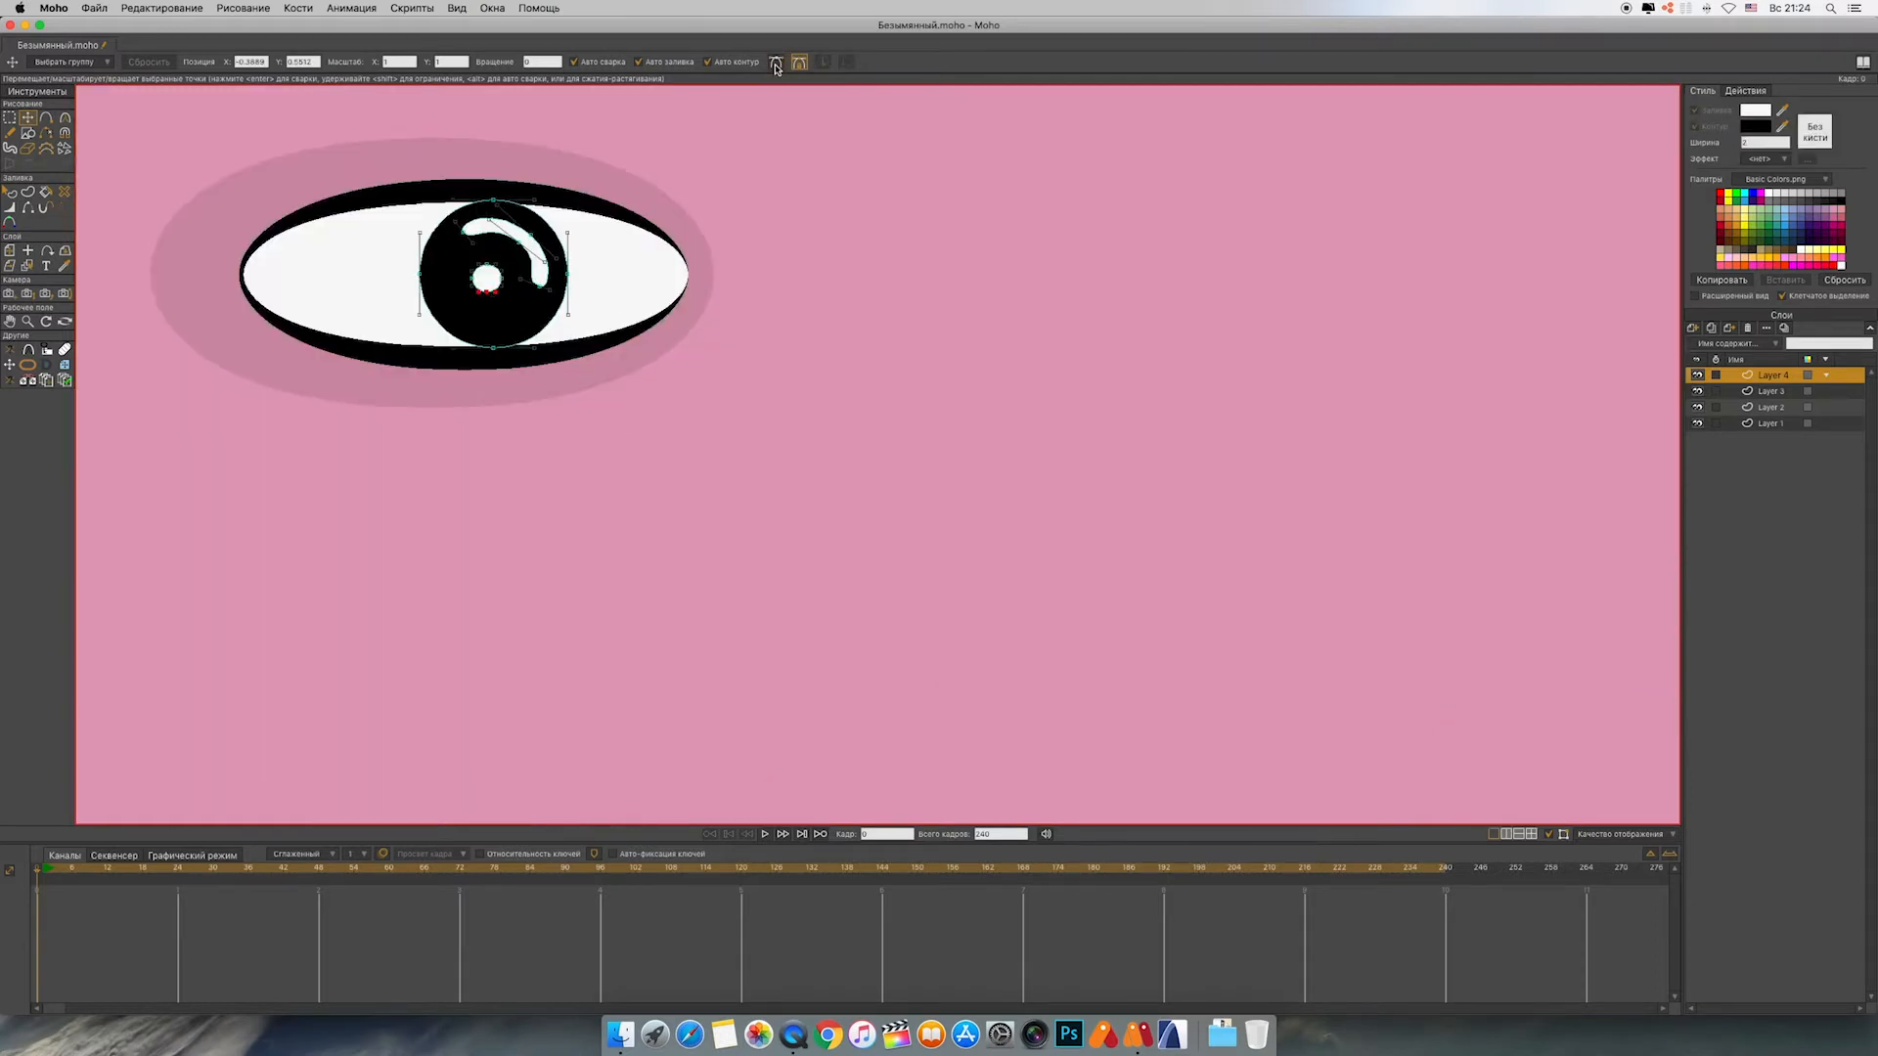
pyautogui.moveTo(507, 278); pyautogui.dragTo(555, 307)
pyautogui.scroll(-8, 1355, 409)
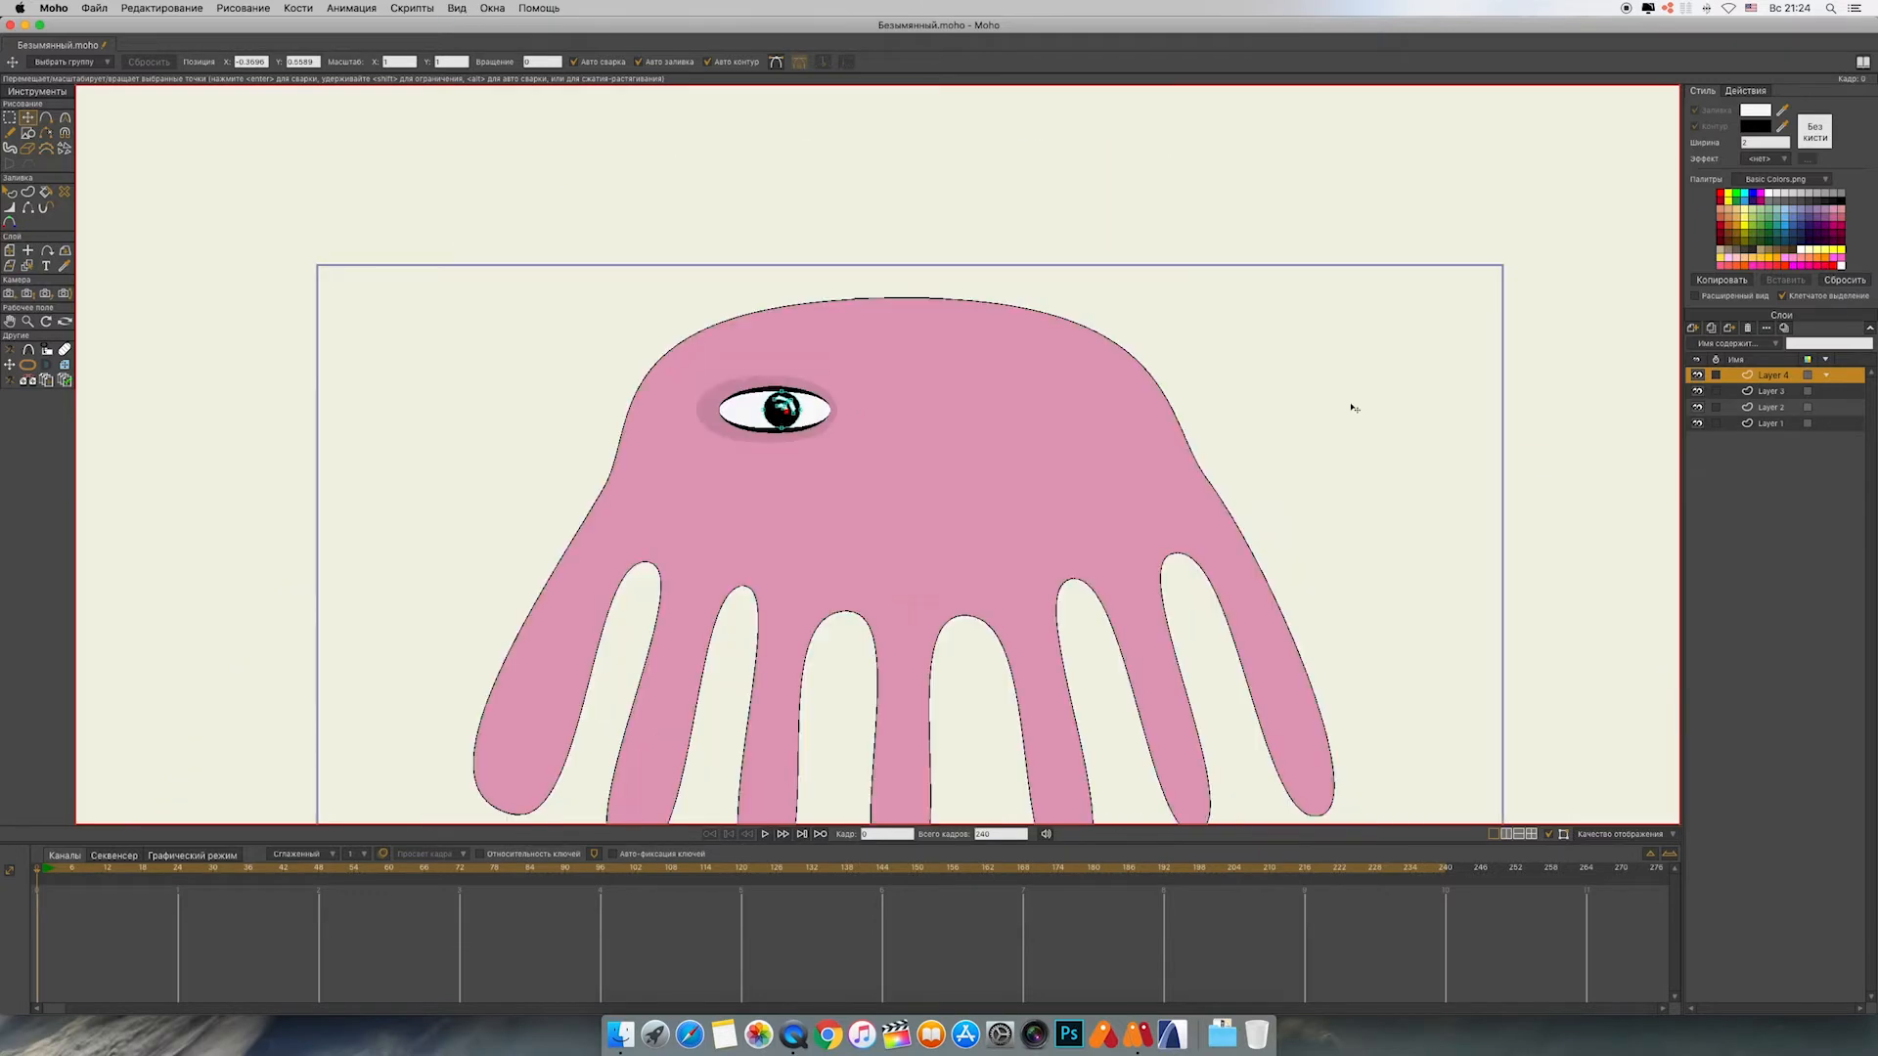
# Step: Combine the pupil layer and the white eye layer into one group
pyautogui.moveTo(1392, 445); pyautogui.dragTo(1332, 369)
pyautogui.keyDown('shift'); pyautogui.click(1775, 393); pyautogui.keyUp('shift')
pyautogui.rightClick(1774, 391)
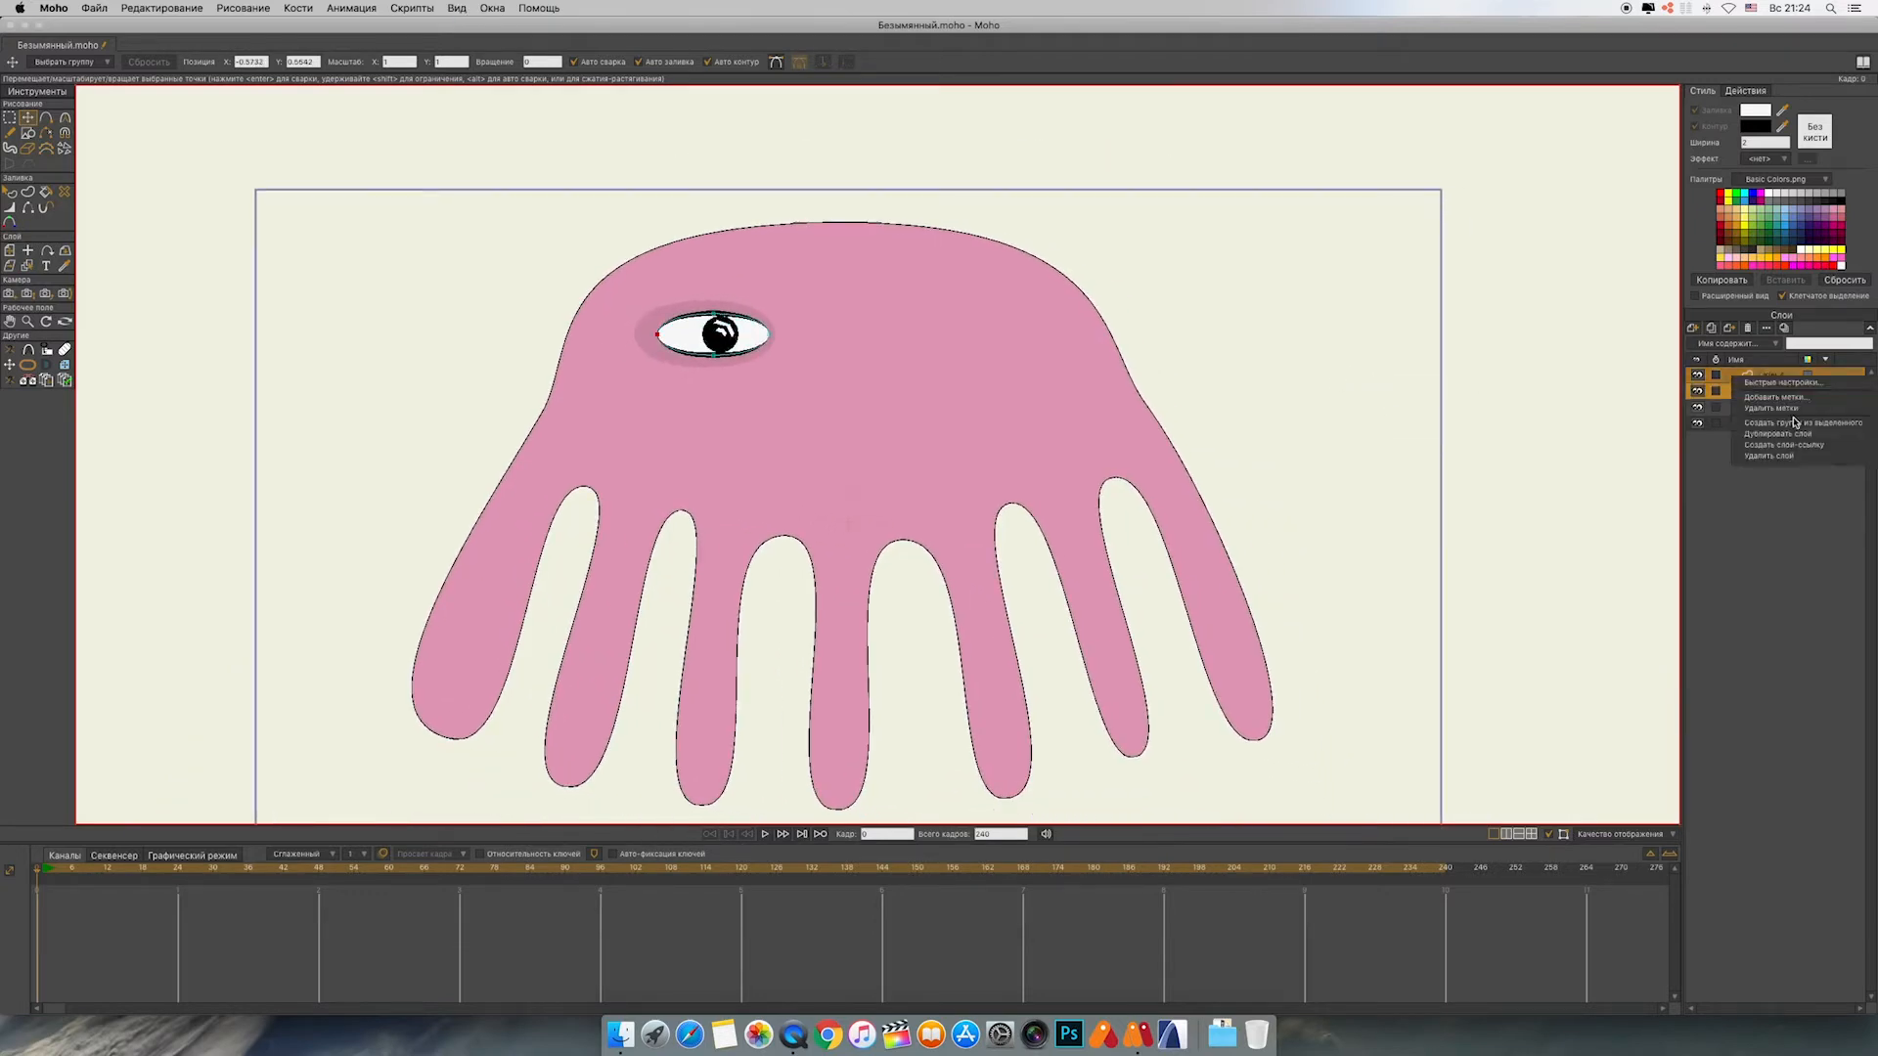
pyautogui.click(1800, 421)
# Step: Set up masking on the eye group and set the white eye layer to be added to the mask with its outline excluded
pyautogui.doubleClick(1790, 376)
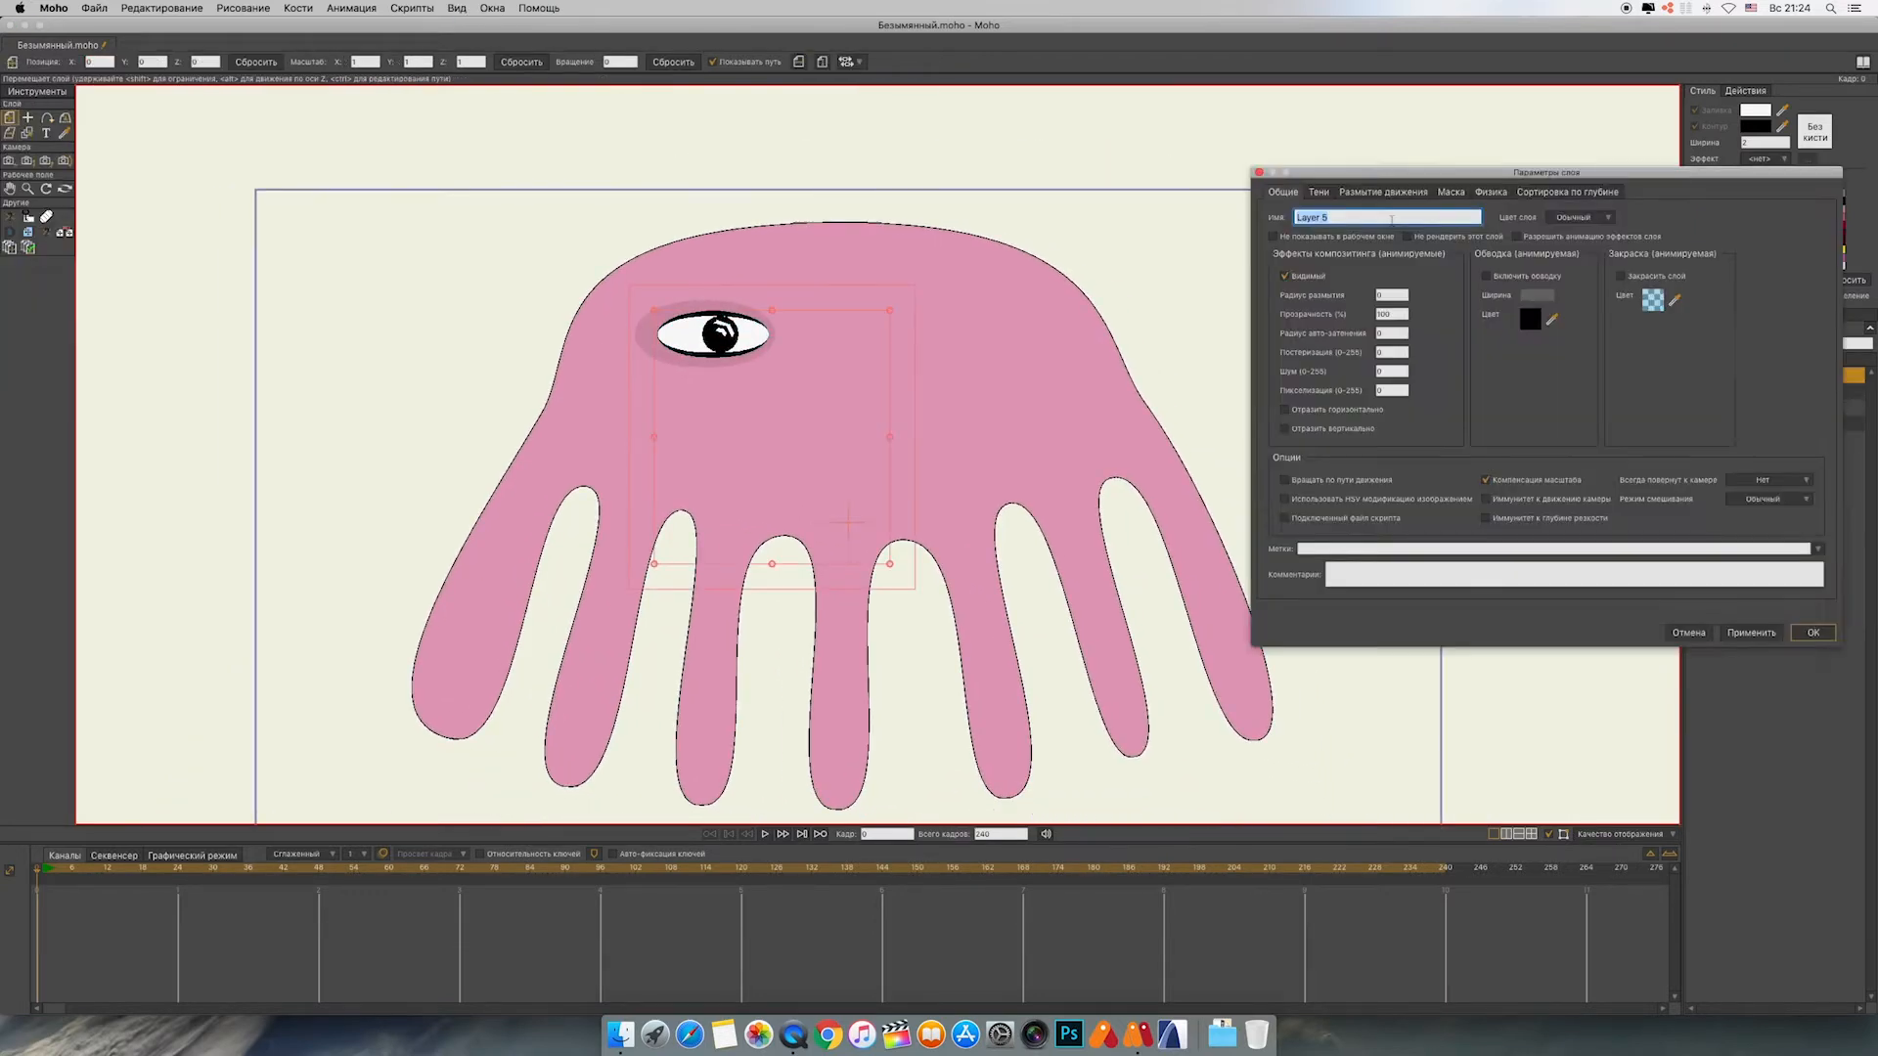
pyautogui.click(1459, 192)
pyautogui.click(1810, 634)
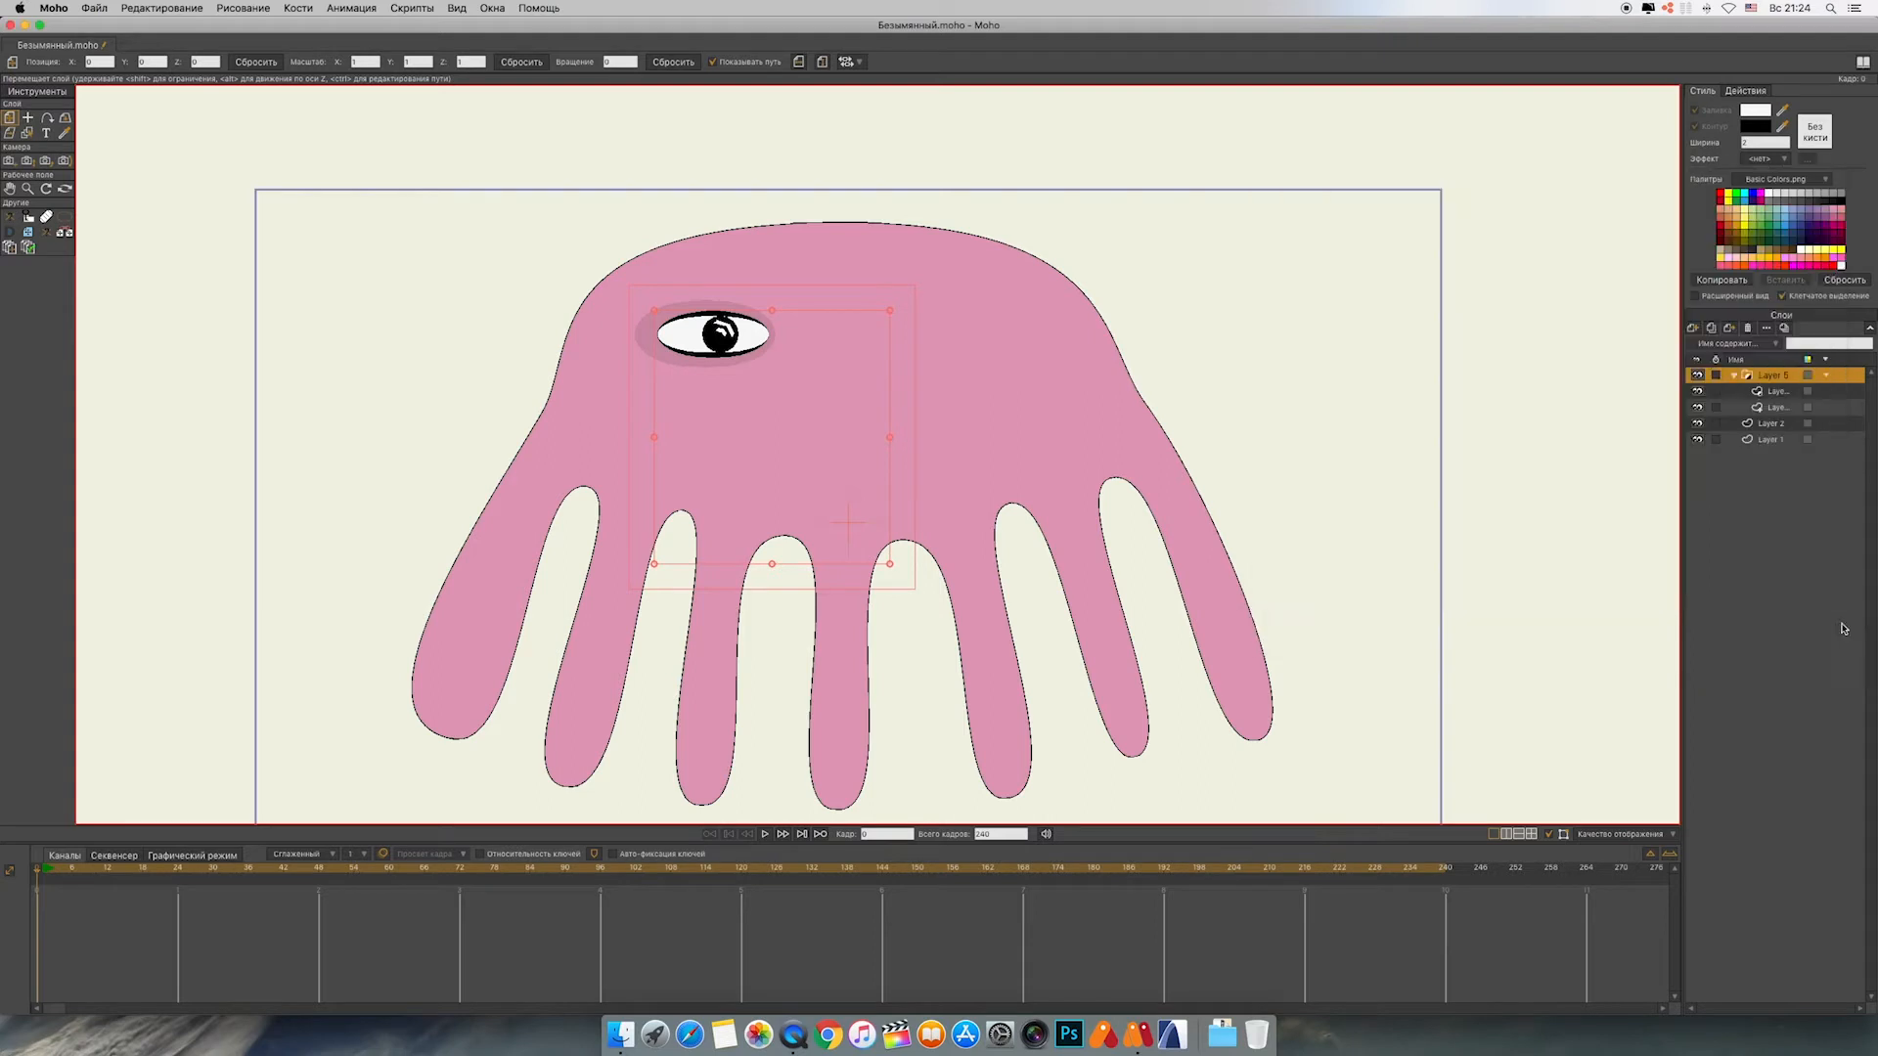
pyautogui.doubleClick(1736, 413)
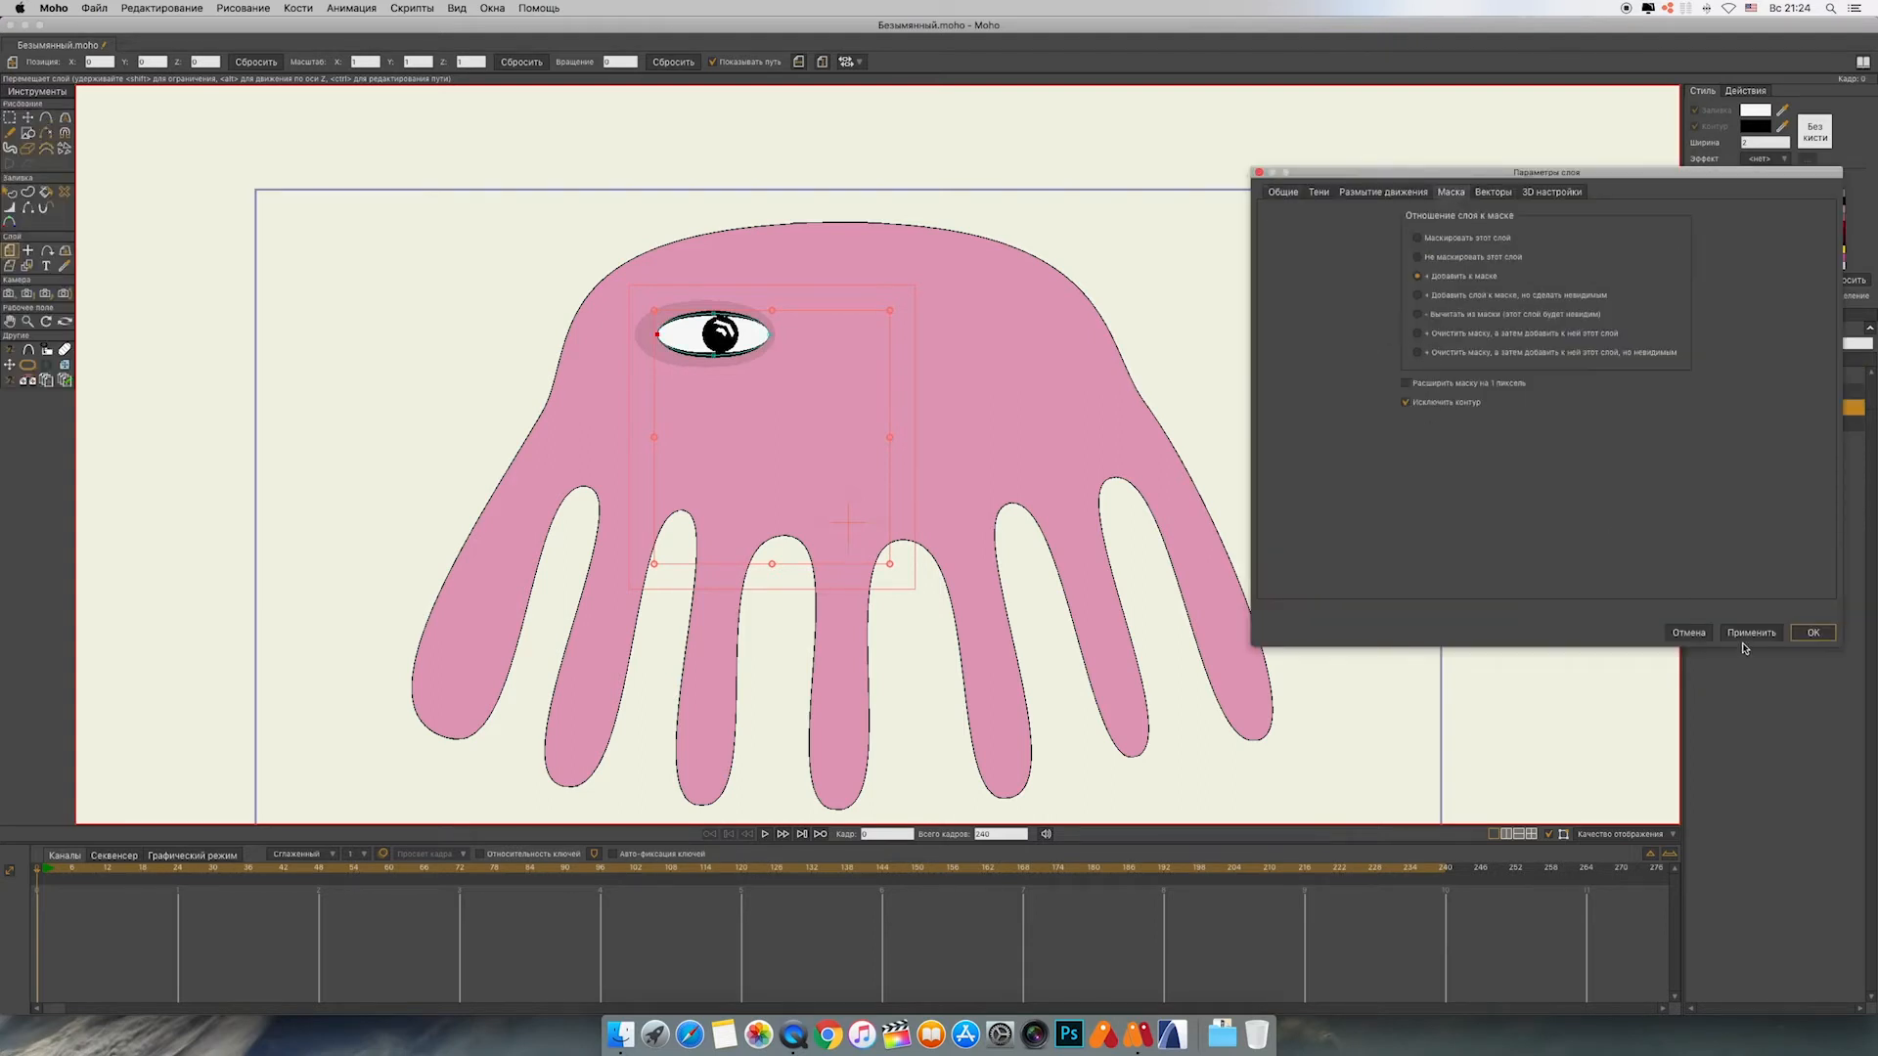
pyautogui.click(1813, 633)
pyautogui.click(1735, 376)
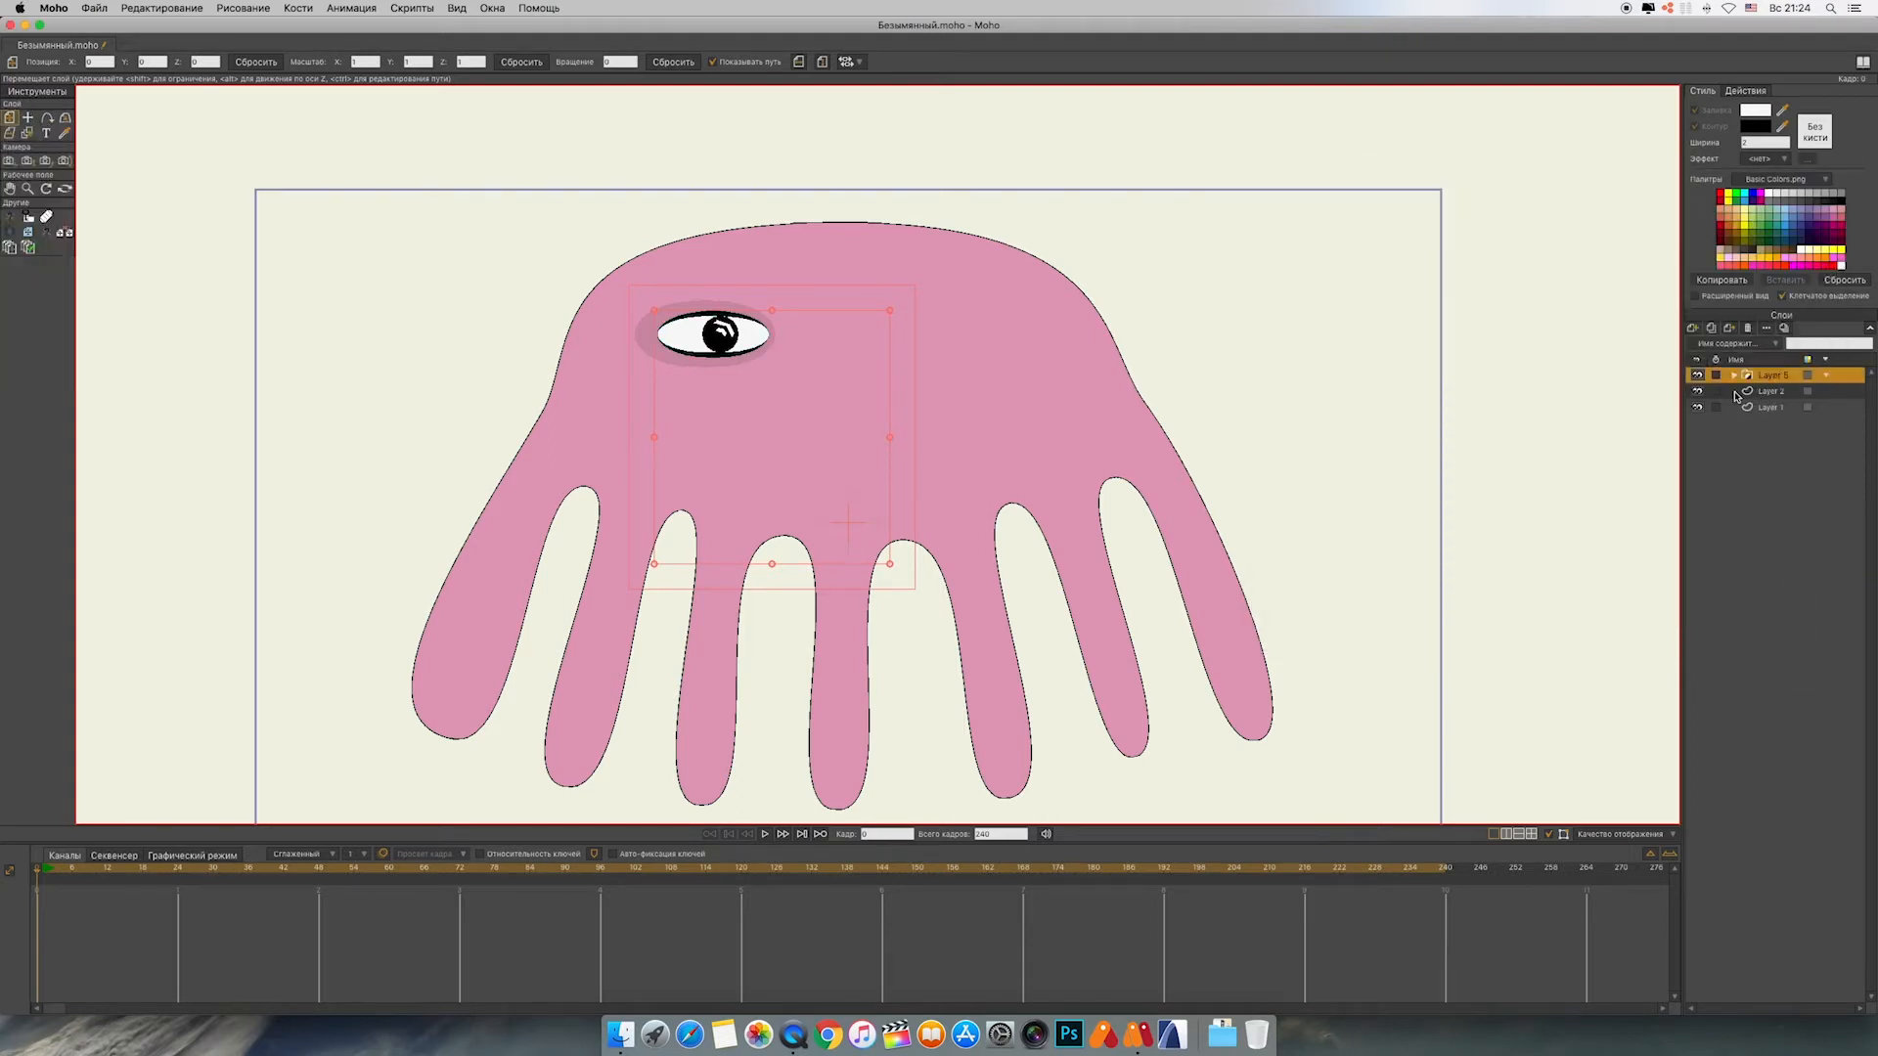
# Step: Duplicate the eye group together with its dark pink patch and move the copy to the right side of the head
pyautogui.keyDown('shift'); pyautogui.click(1746, 393); pyautogui.keyUp('shift')
pyautogui.click(1712, 329)
pyautogui.moveTo(1739, 415); pyautogui.dragTo(1751, 401)
pyautogui.moveTo(765, 389); pyautogui.dragTo(1000, 389)
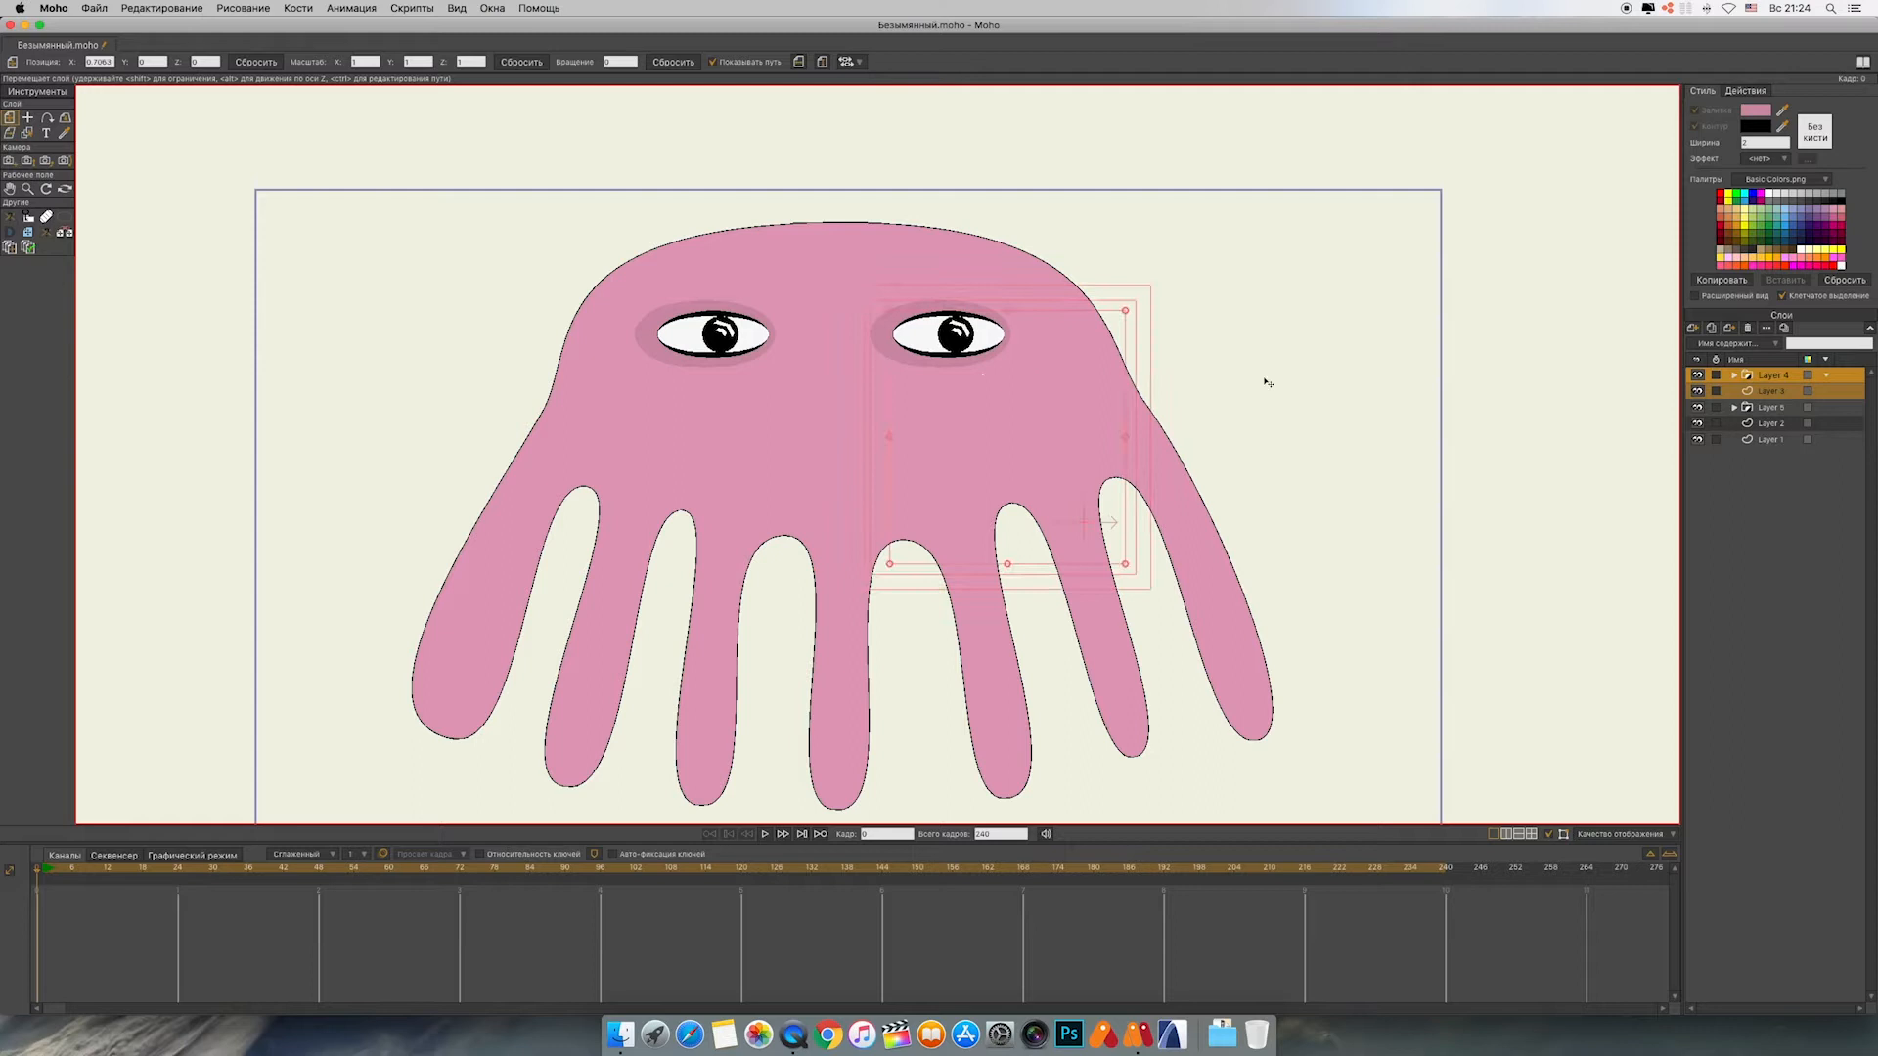
# Step: Shift the pupil layer of the second eye slightly to the left
pyautogui.click(1736, 376)
pyautogui.click(1742, 393)
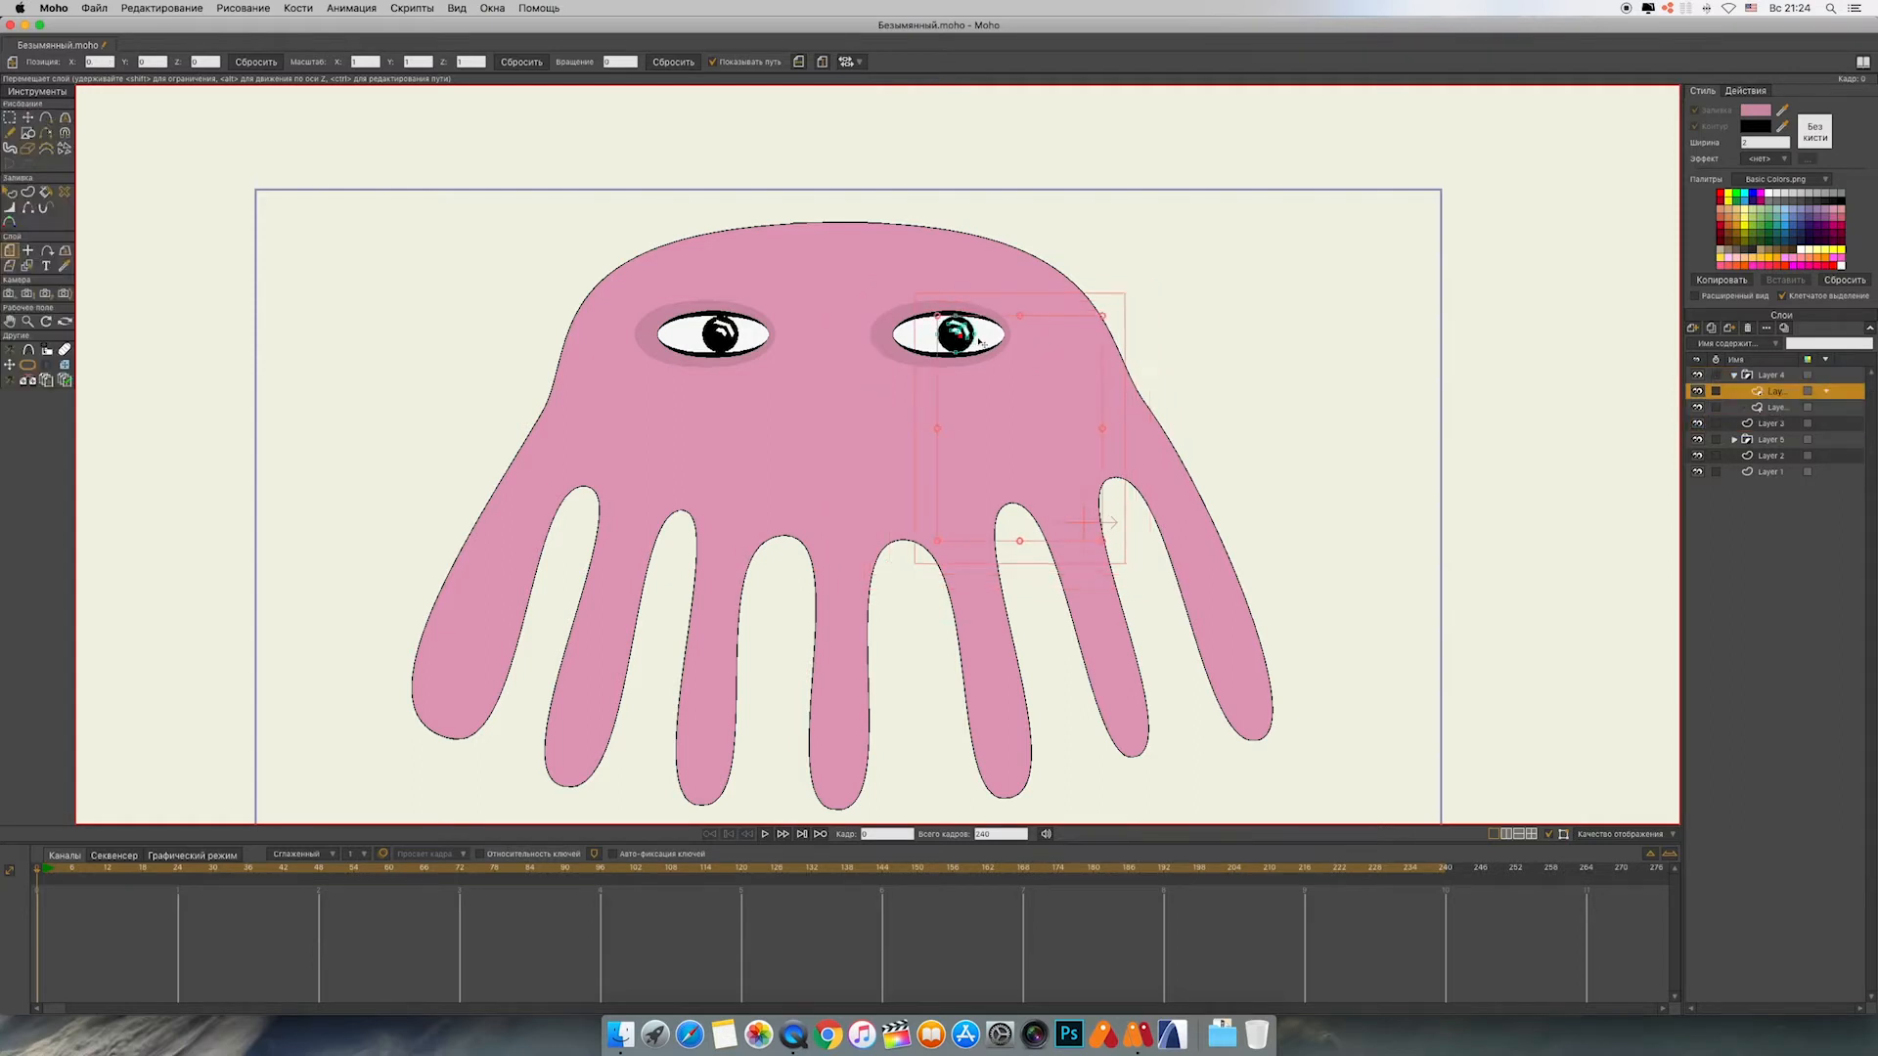
pyautogui.moveTo(981, 341); pyautogui.dragTo(967, 341)
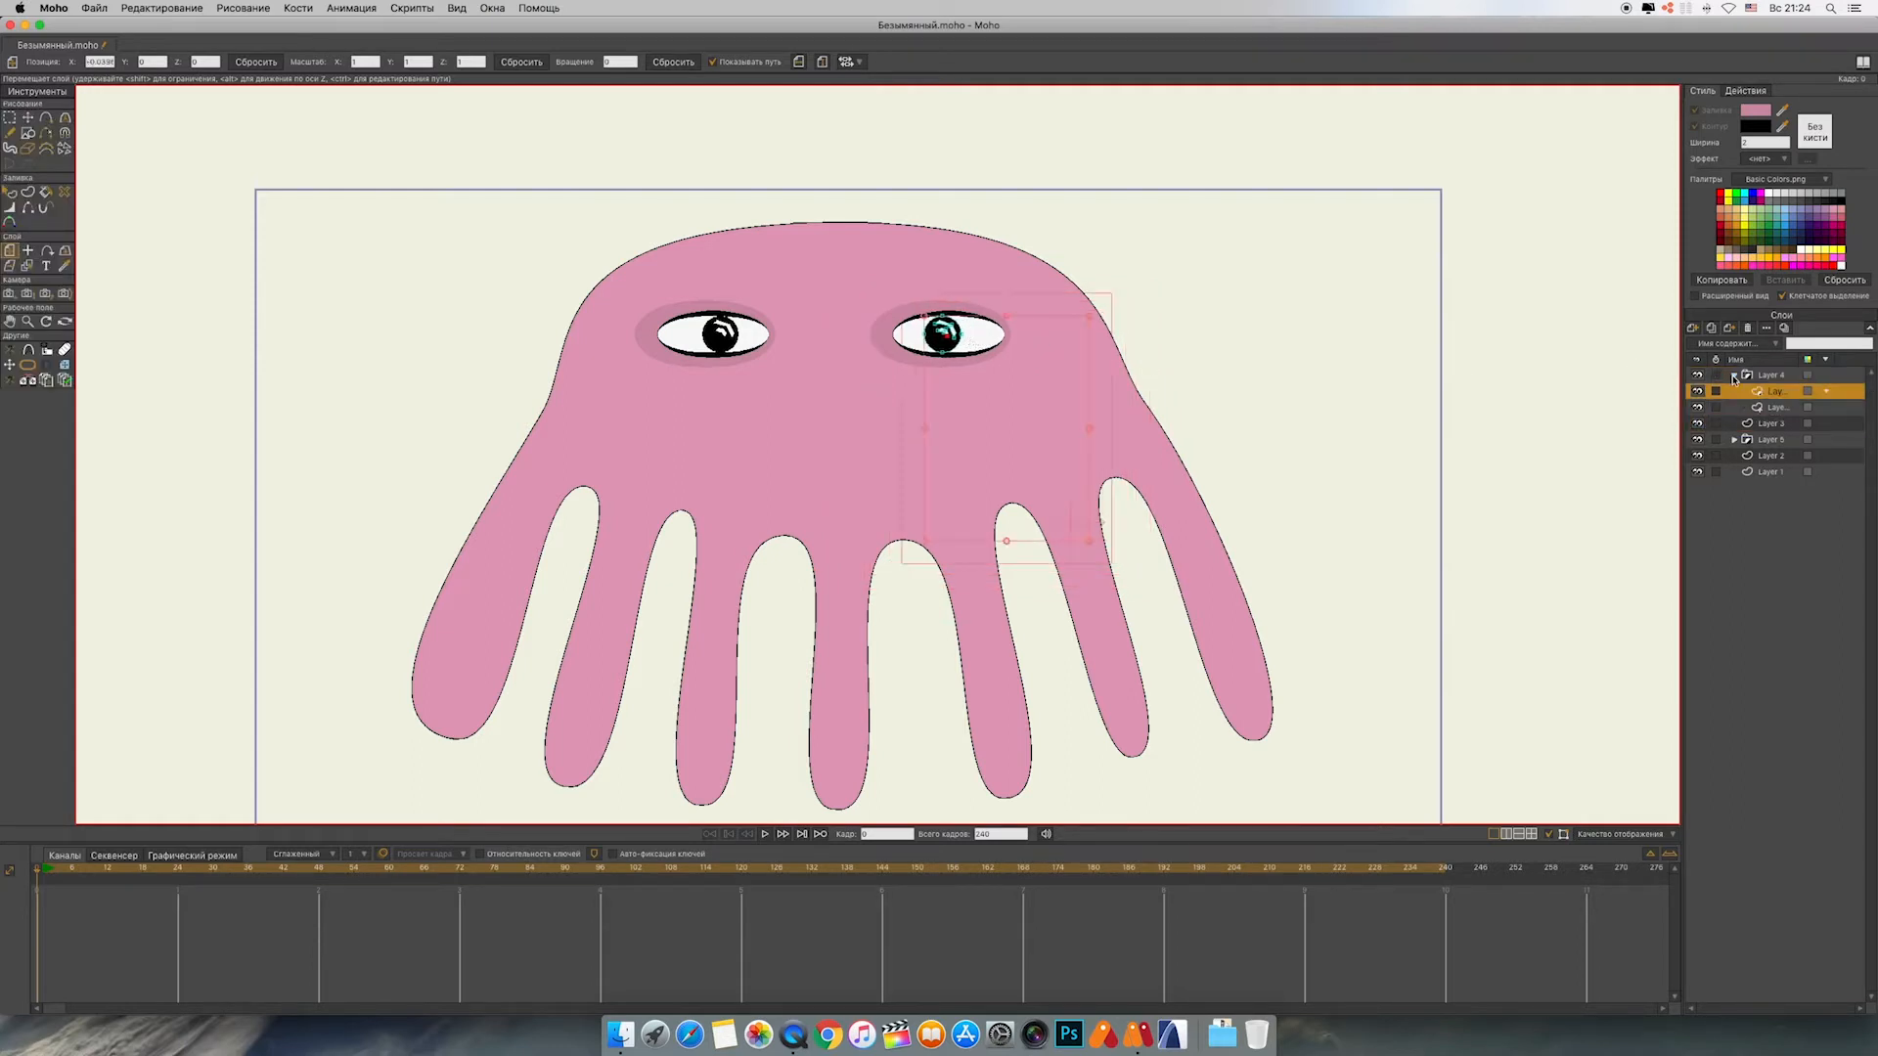
pyautogui.click(1736, 376)
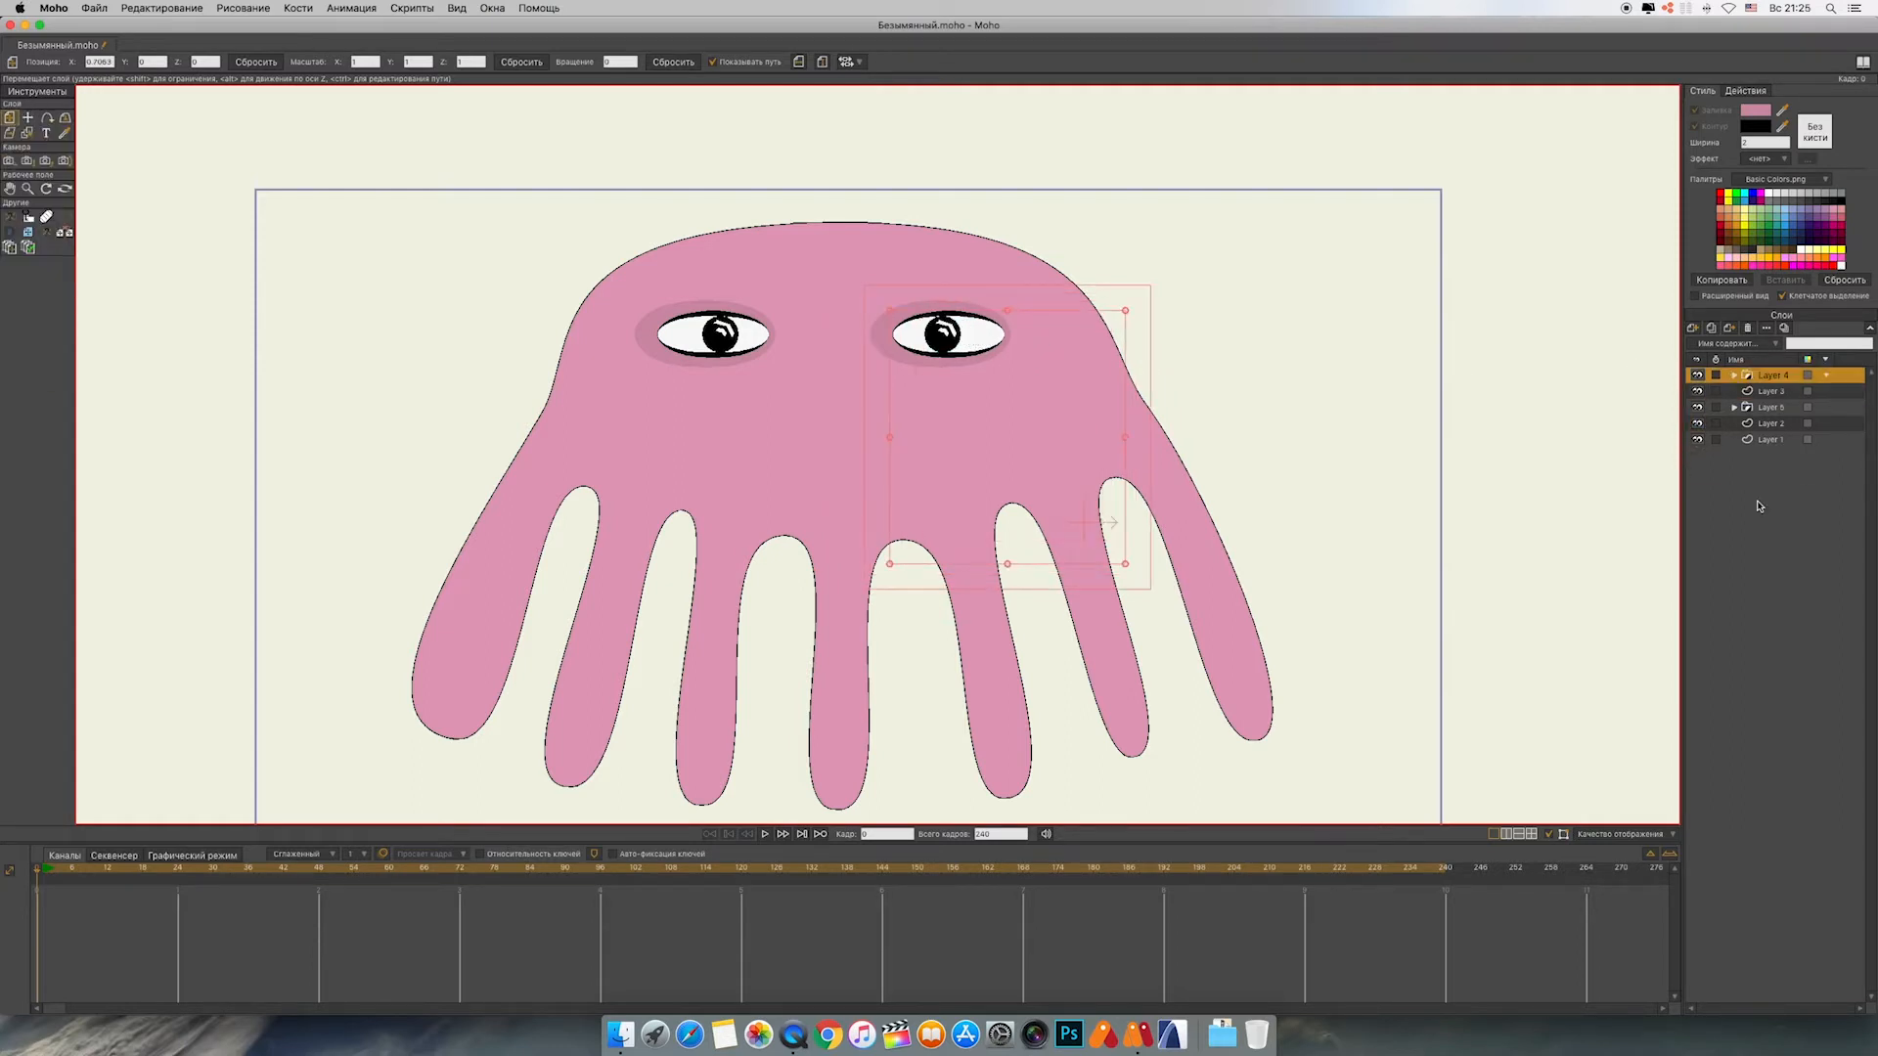
# Step: Group all the octopus layers, including both eyes and the body, and convert the group into a bone layer
pyautogui.keyDown('shift'); pyautogui.click(1781, 440); pyautogui.keyUp('shift')
pyautogui.click(1734, 407)
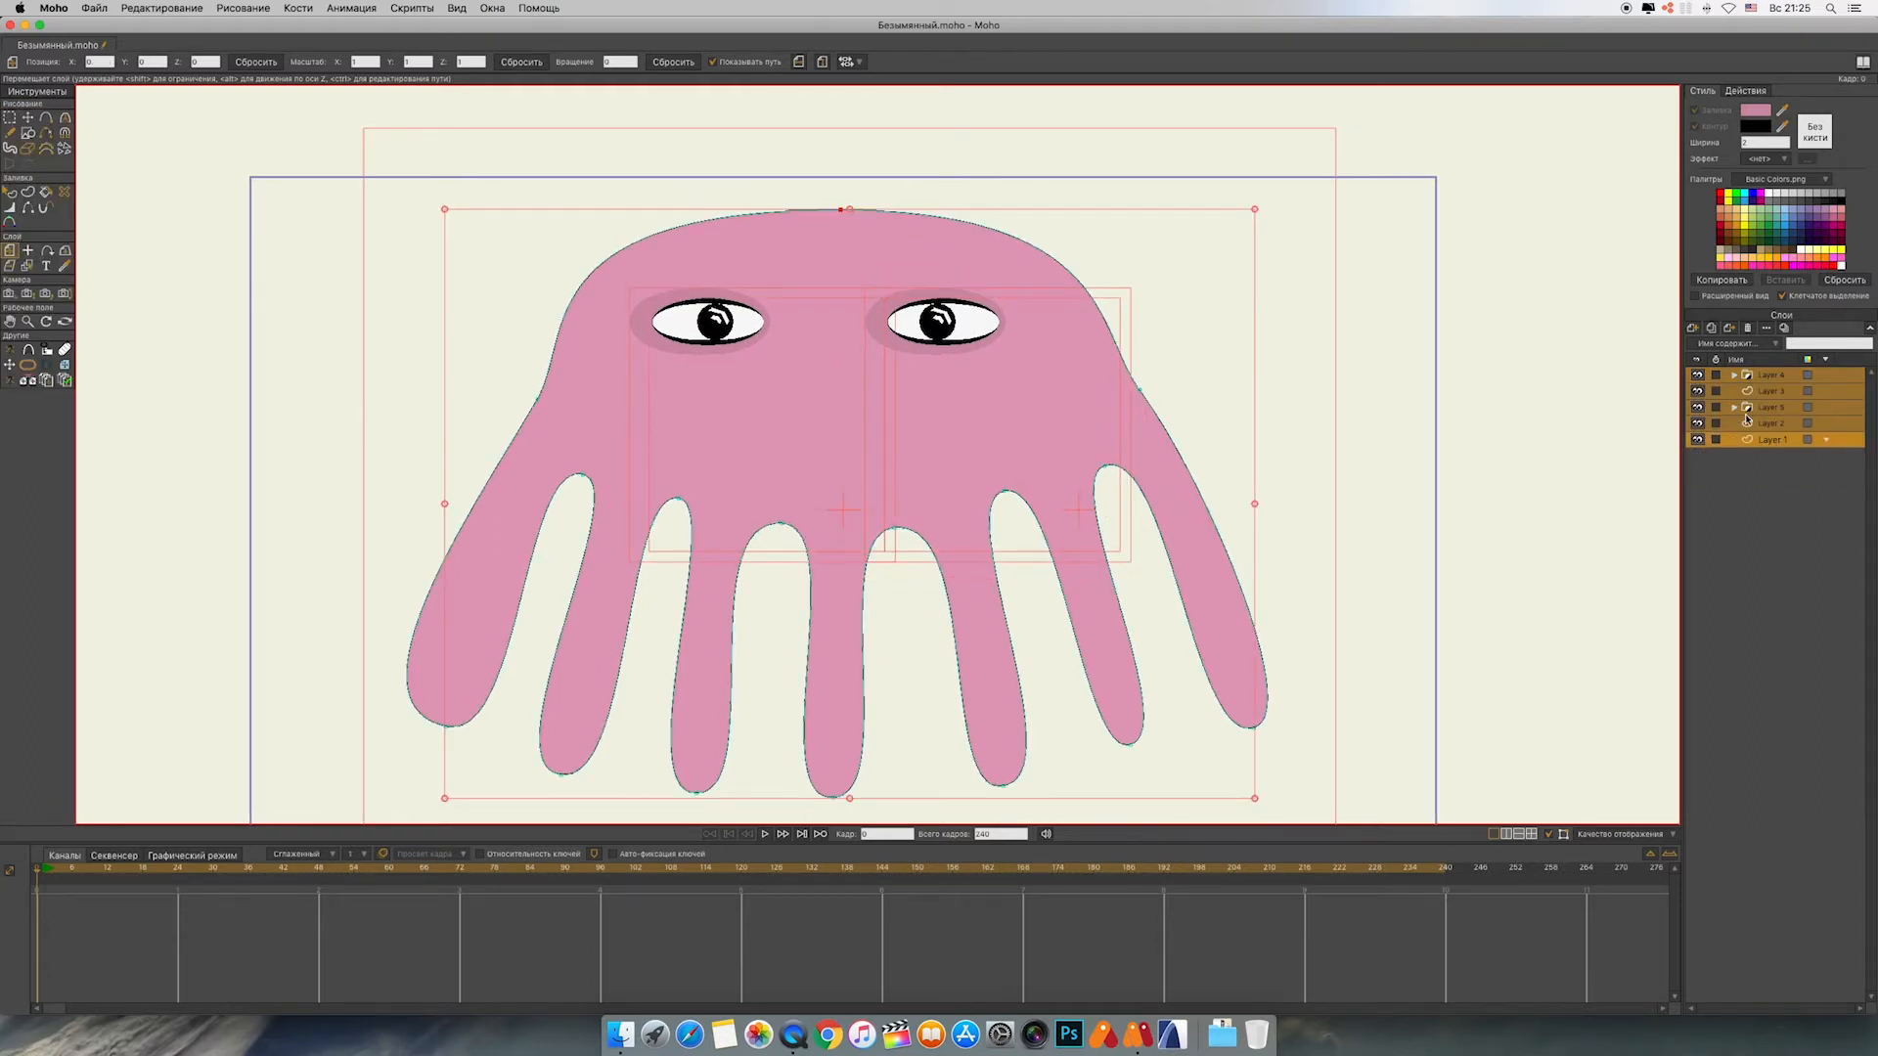
pyautogui.click(1785, 406)
pyautogui.click(1773, 380)
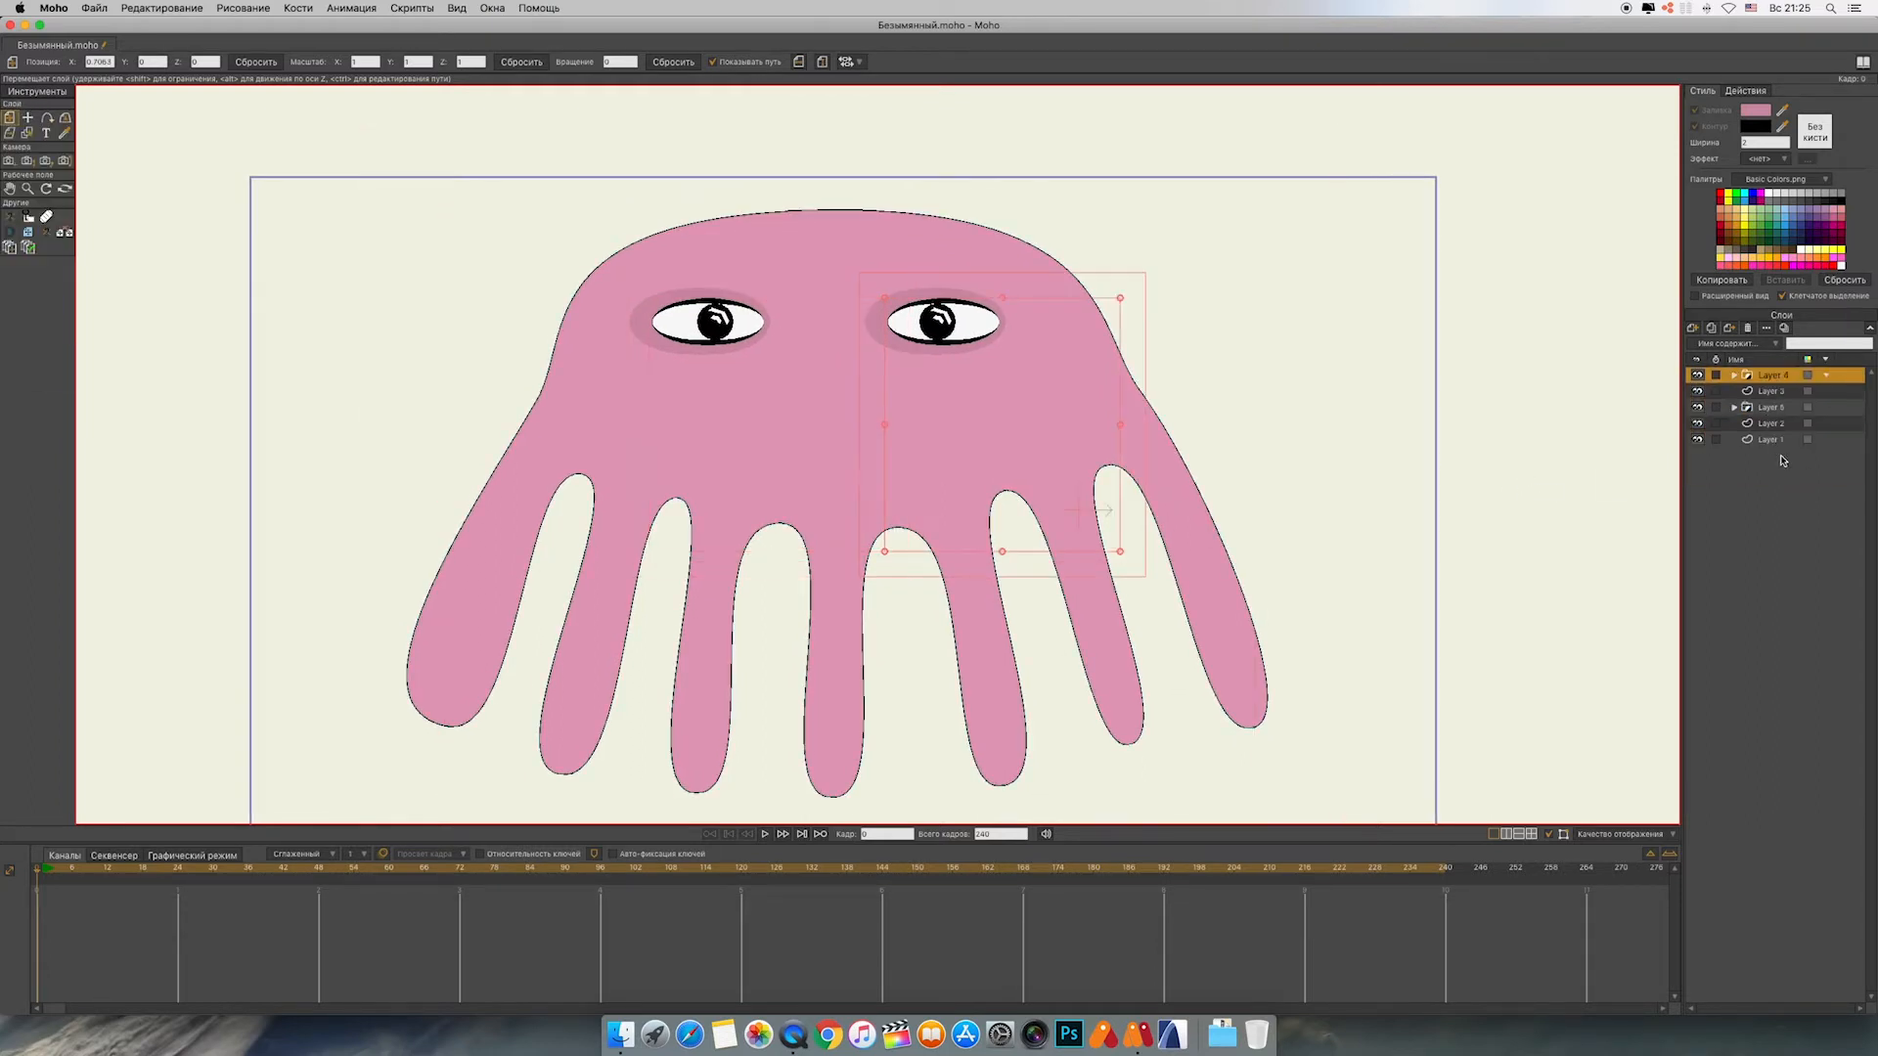
pyautogui.keyDown('shift'); pyautogui.click(1780, 441); pyautogui.keyUp('shift')
pyautogui.rightClick(1781, 402)
pyautogui.click(1802, 496)
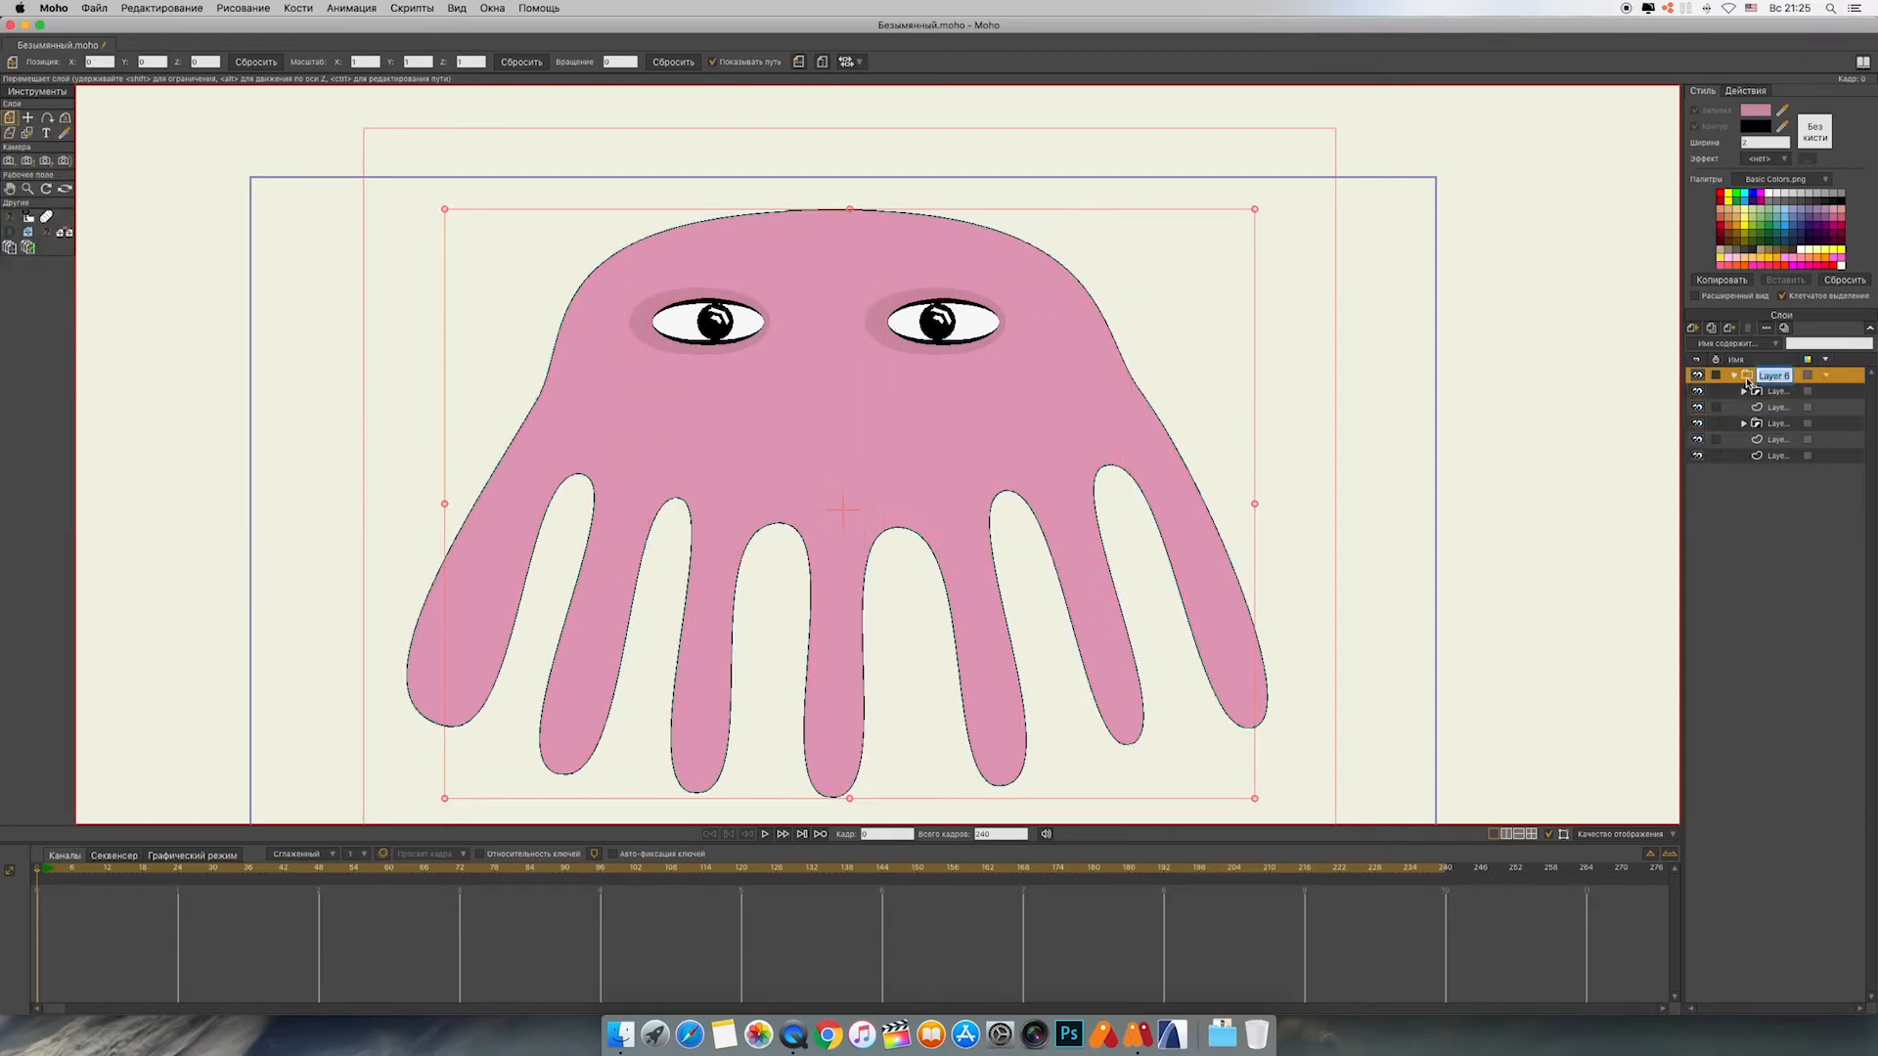
pyautogui.press('Return')
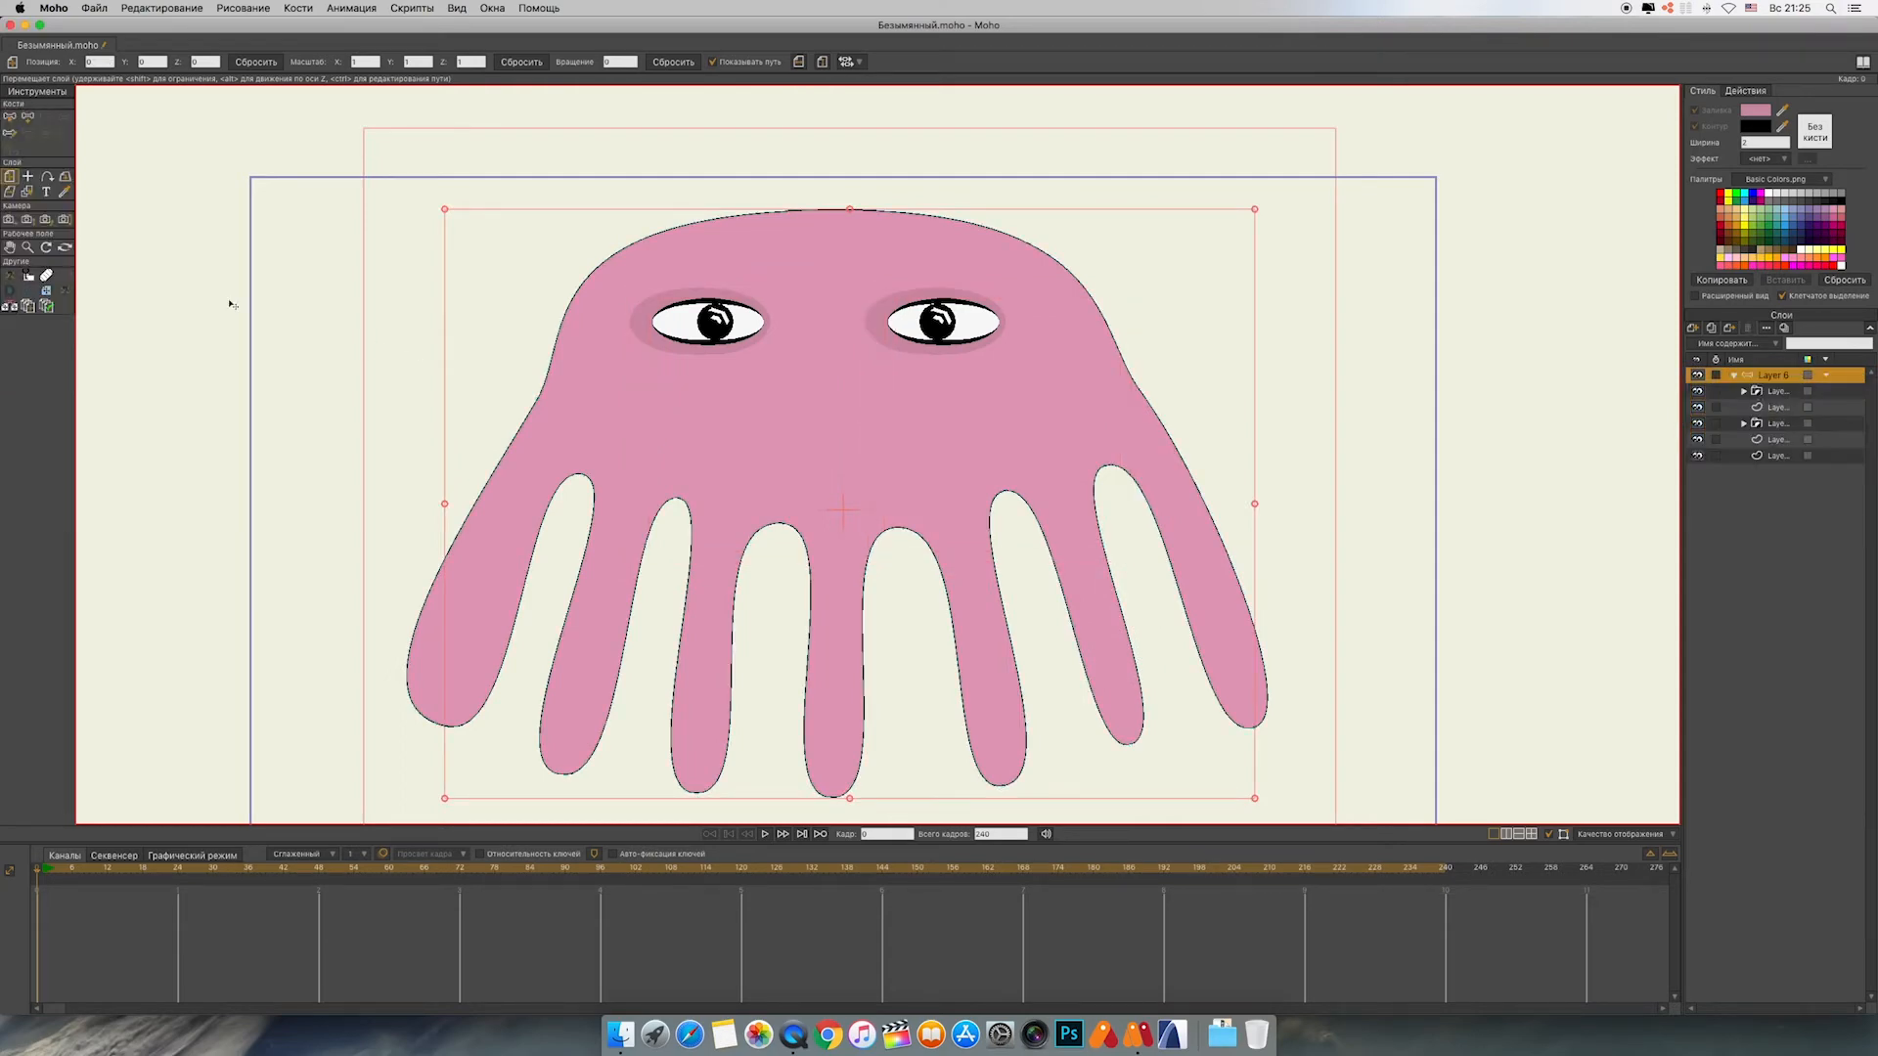
# Step: Draw a horizontal root bone beside the right side of the octopus with the Add Bone tool
pyautogui.click(27, 116)
pyautogui.moveTo(837, 416); pyautogui.dragTo(1383, 420)
pyautogui.press('super+z')
pyautogui.moveTo(1155, 406); pyautogui.dragTo(1435, 411)
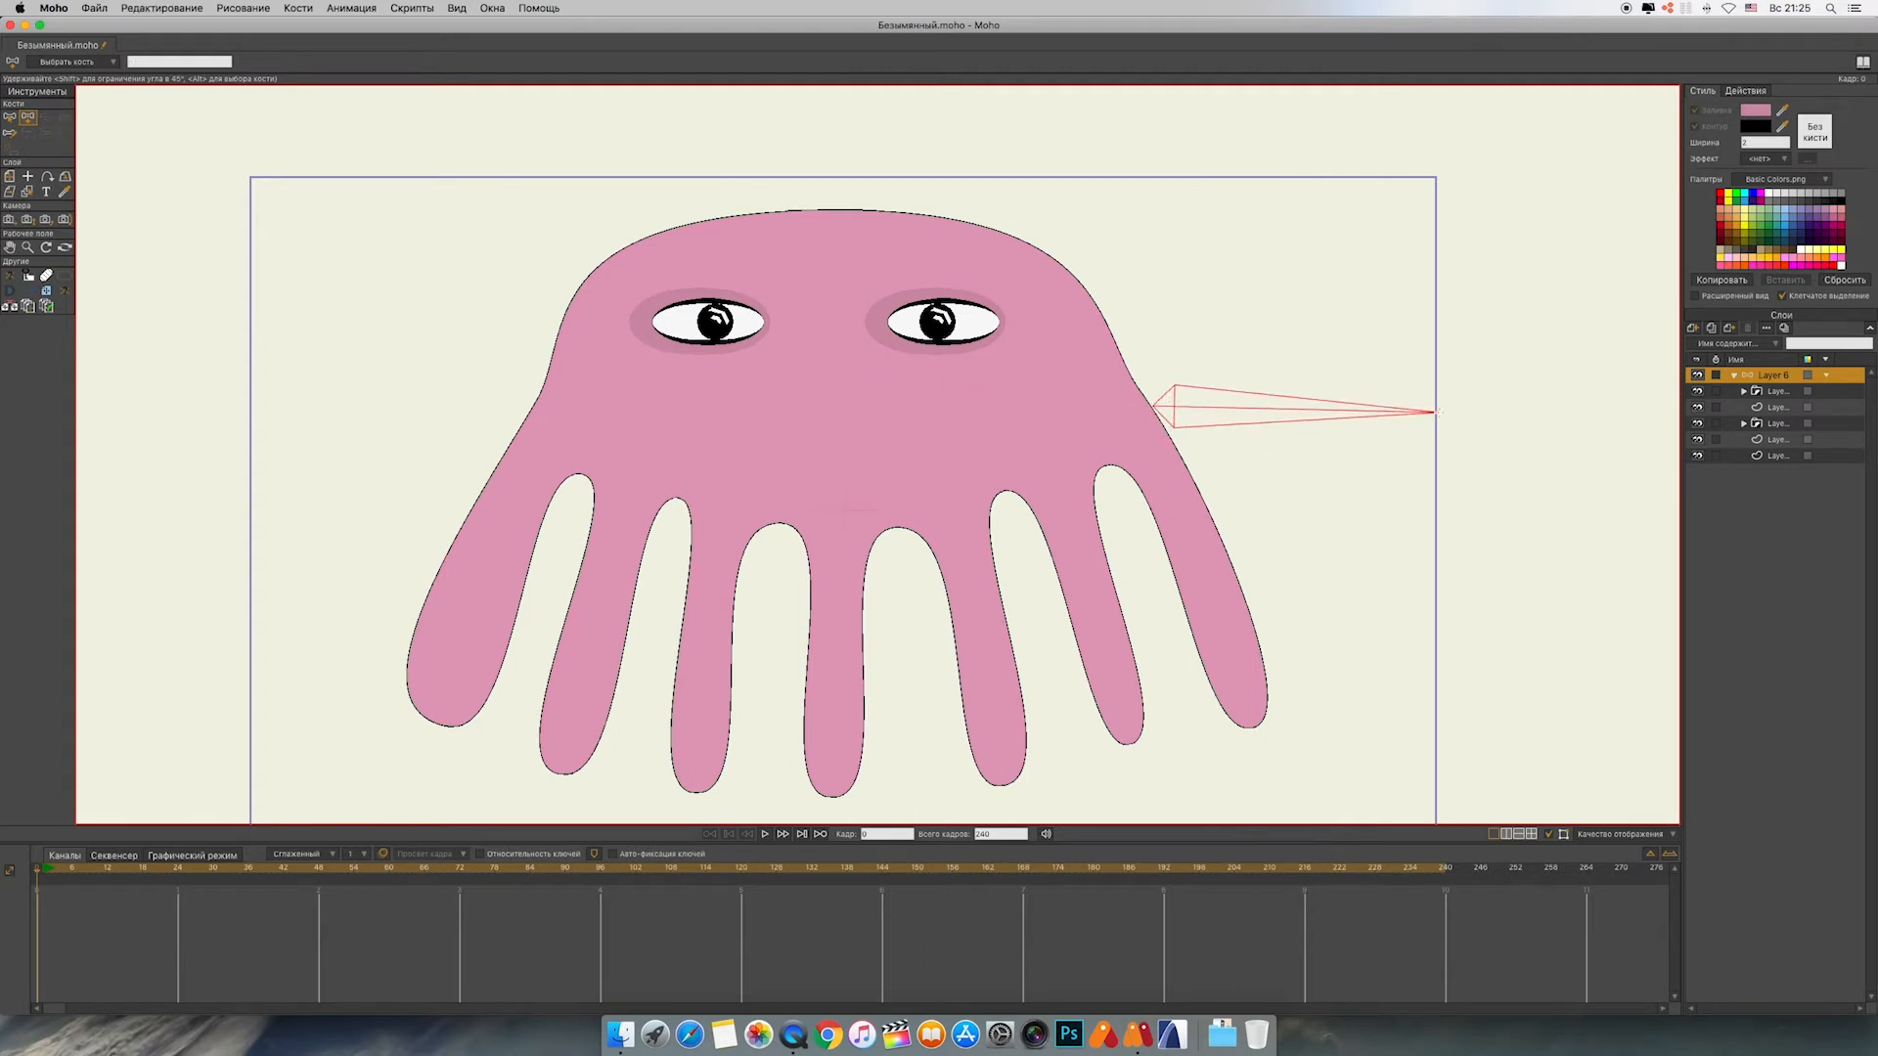
pyautogui.press('super+z')
pyautogui.moveTo(1203, 406); pyautogui.dragTo(1470, 406)
# Step: Draw a three-bone chain down the rightmost tentacle and another down the neighbouring tentacle, starting the second from the selected root bone
pyautogui.moveTo(1146, 450); pyautogui.dragTo(1229, 636)
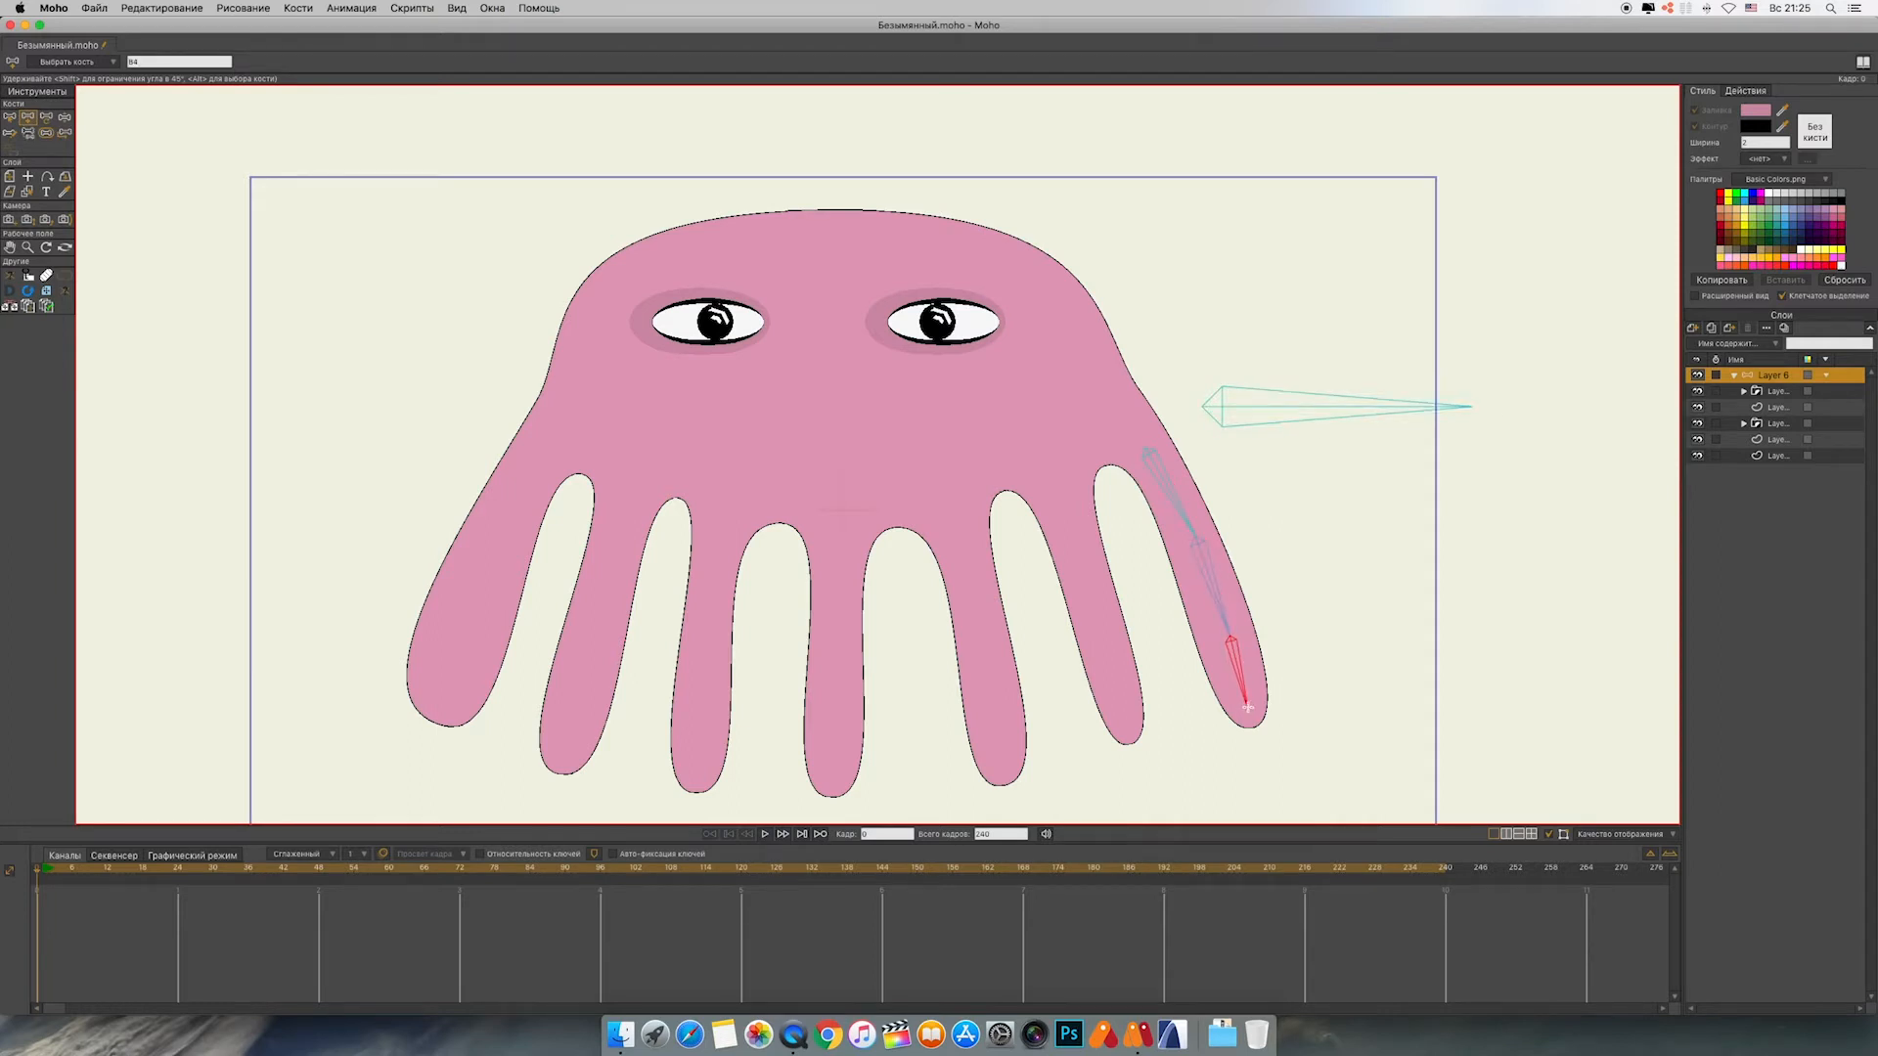
pyautogui.click(1267, 409)
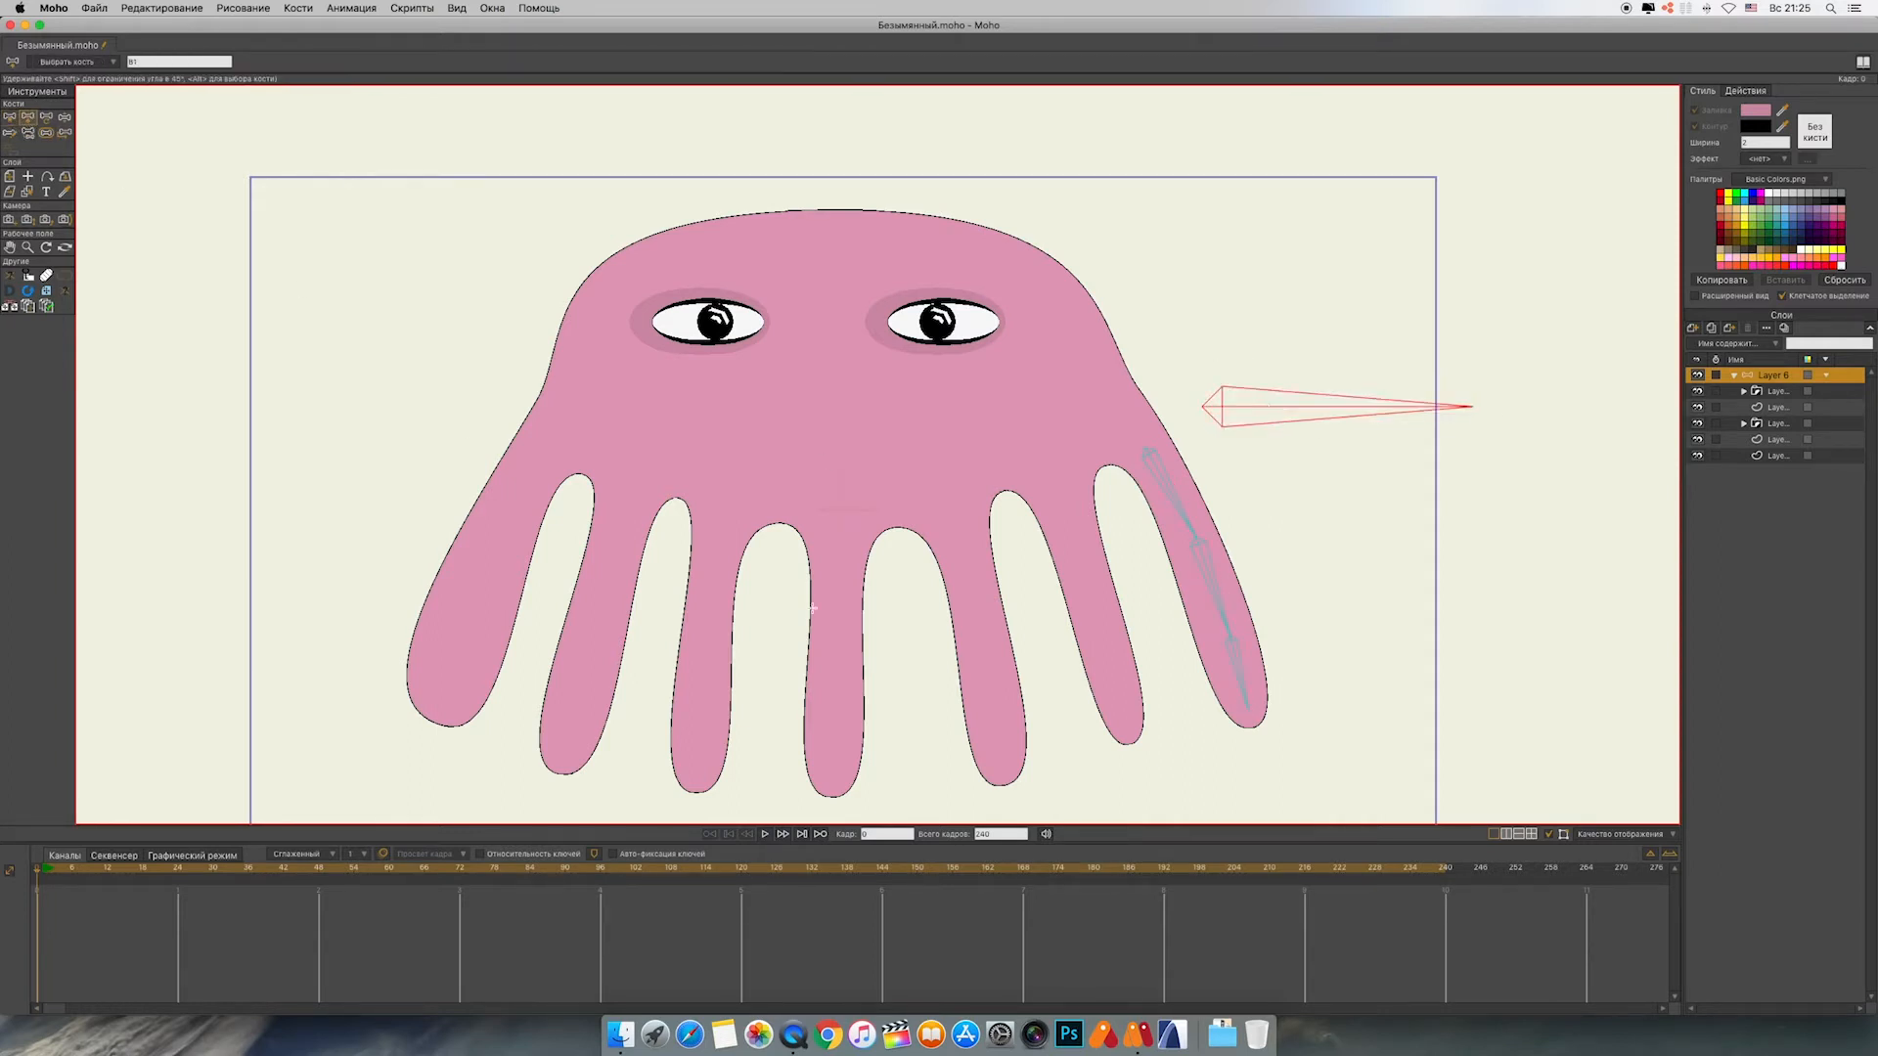
pyautogui.moveTo(1050, 479); pyautogui.dragTo(1125, 730)
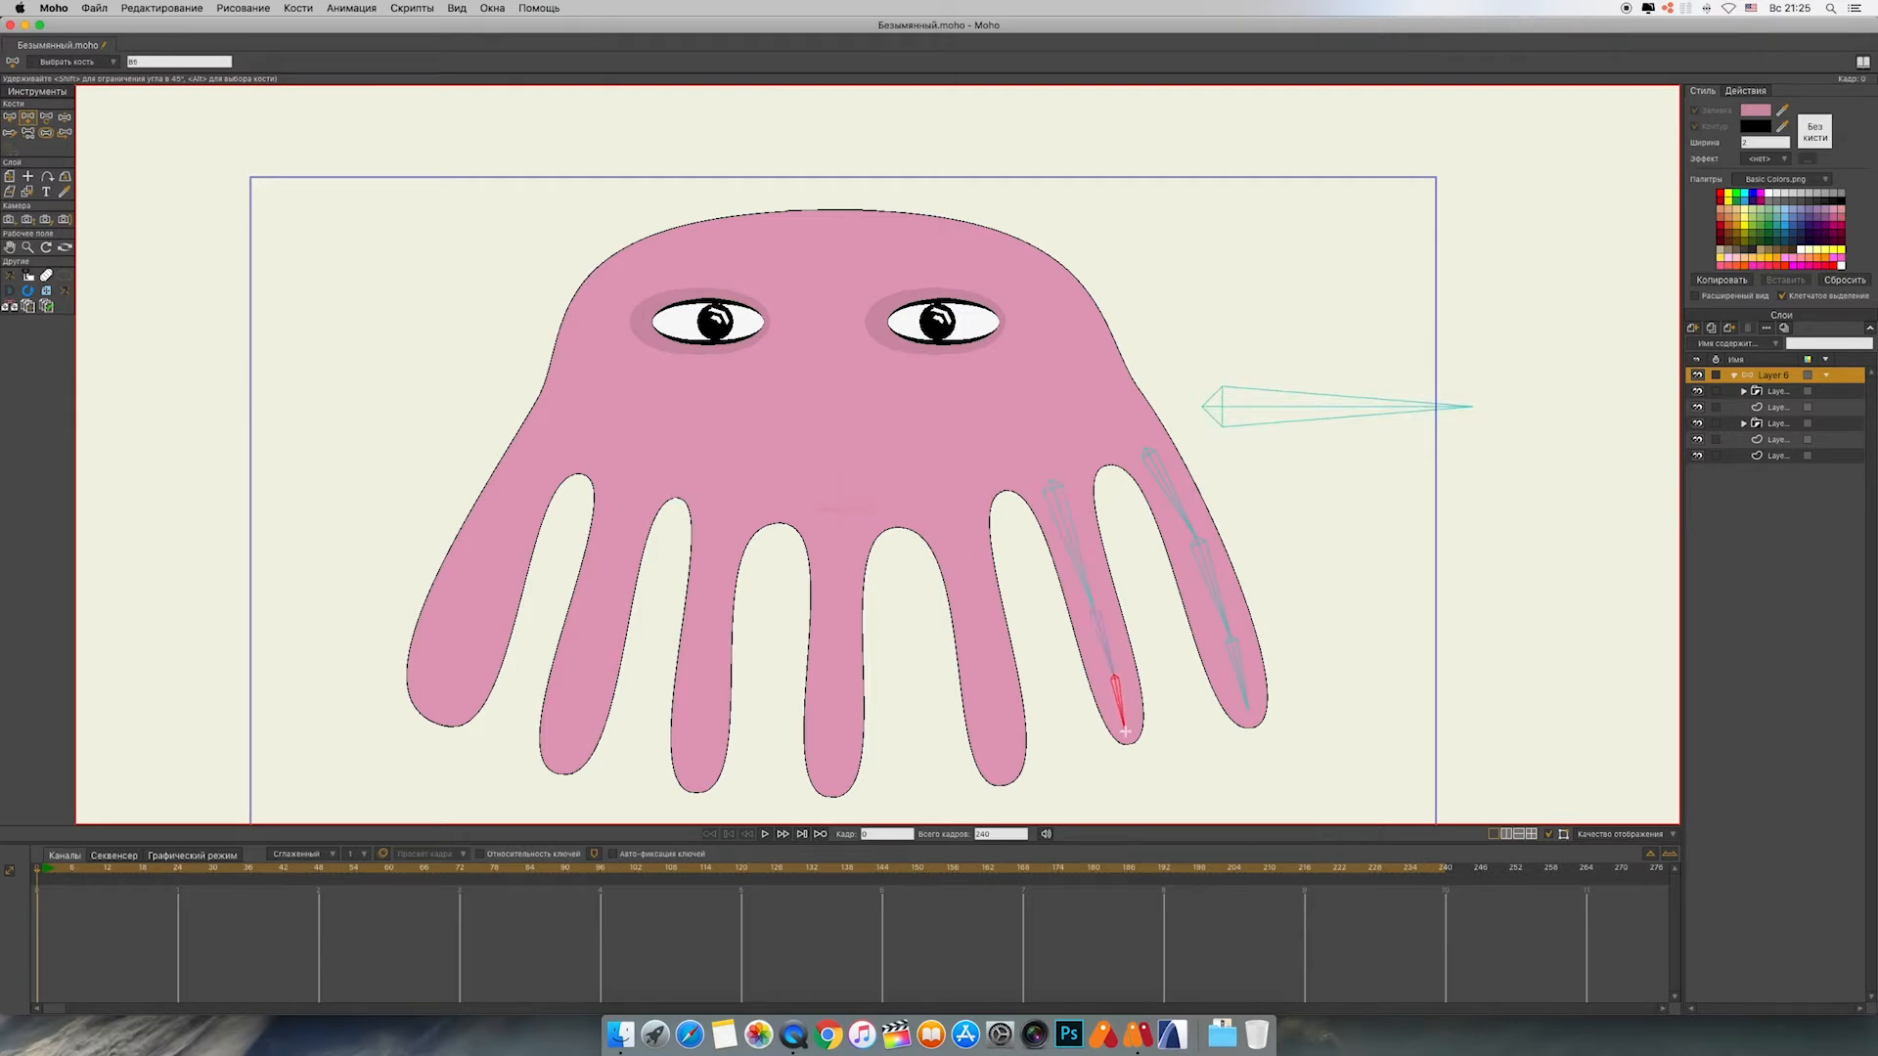
# Step: Draw a three-bone chain down the third tentacle from the right and another down the middle tentacle, each starting from the selected root bone
pyautogui.click(1353, 407)
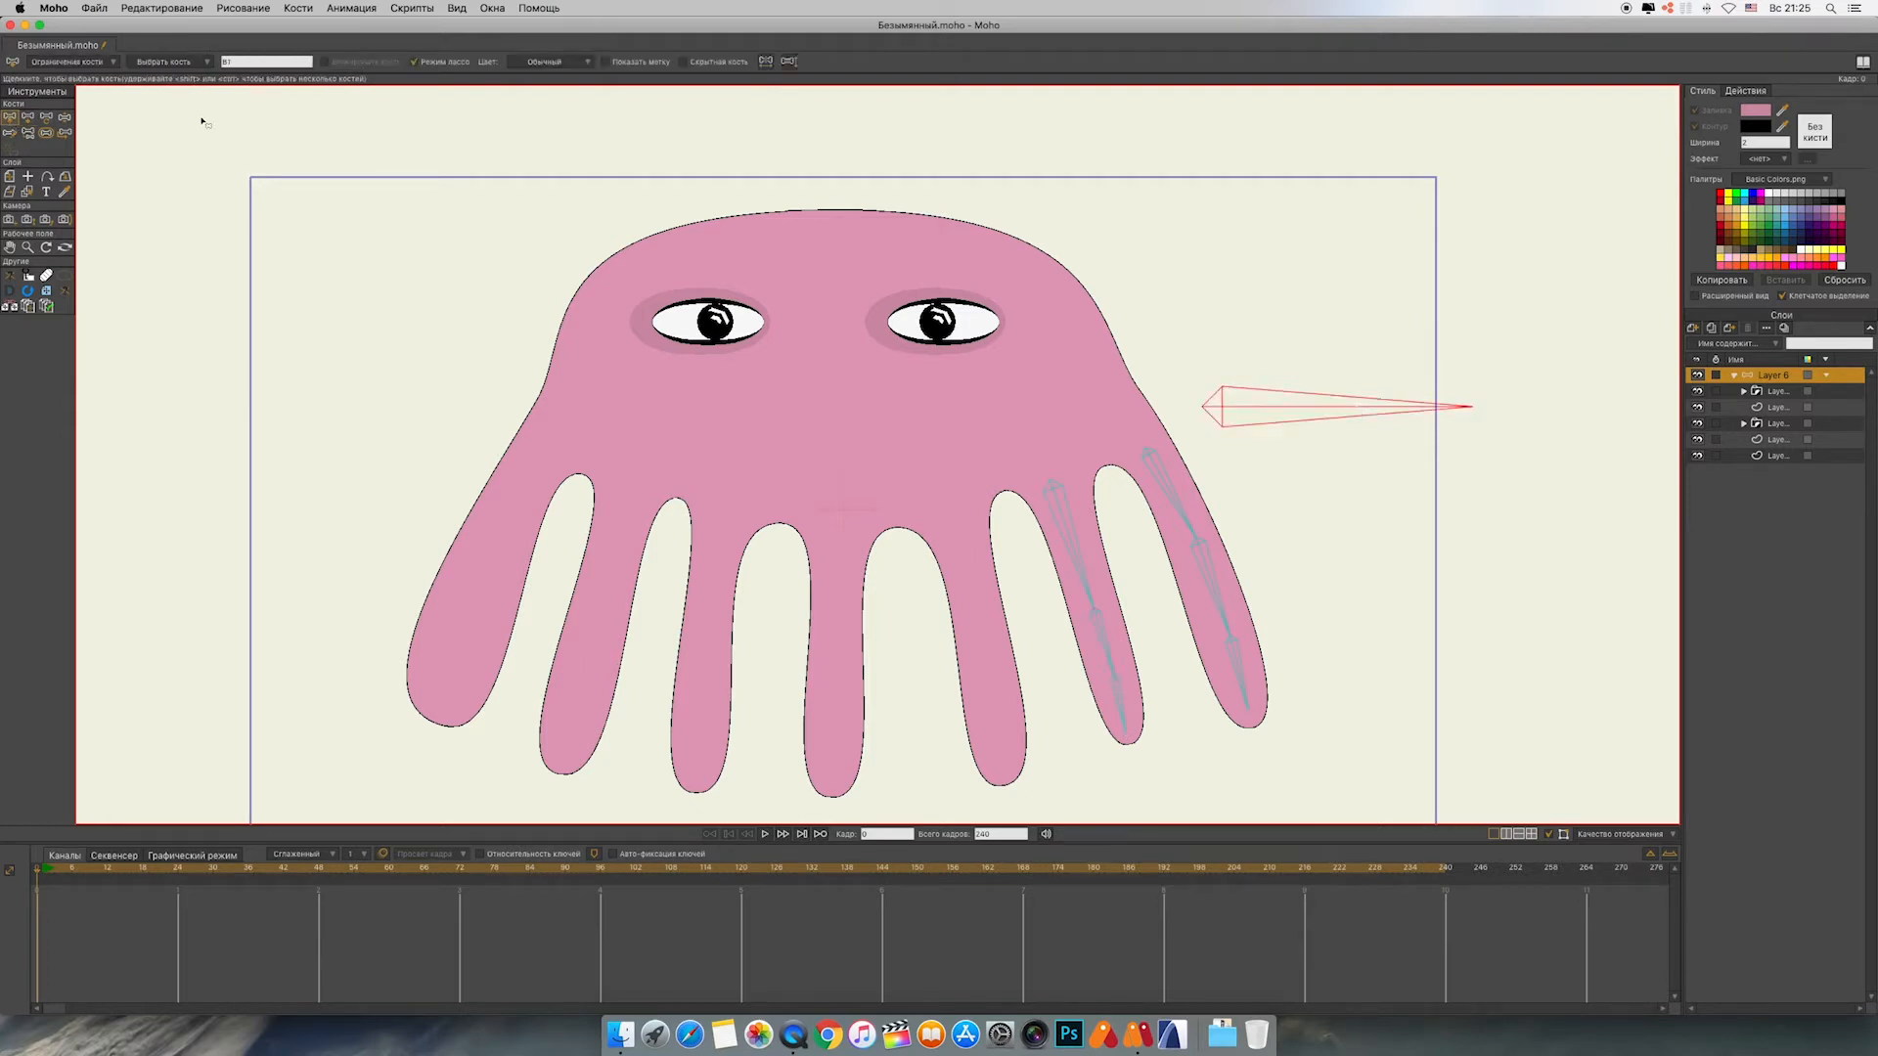
pyautogui.moveTo(953, 528); pyautogui.dragTo(999, 769)
pyautogui.click(11, 118)
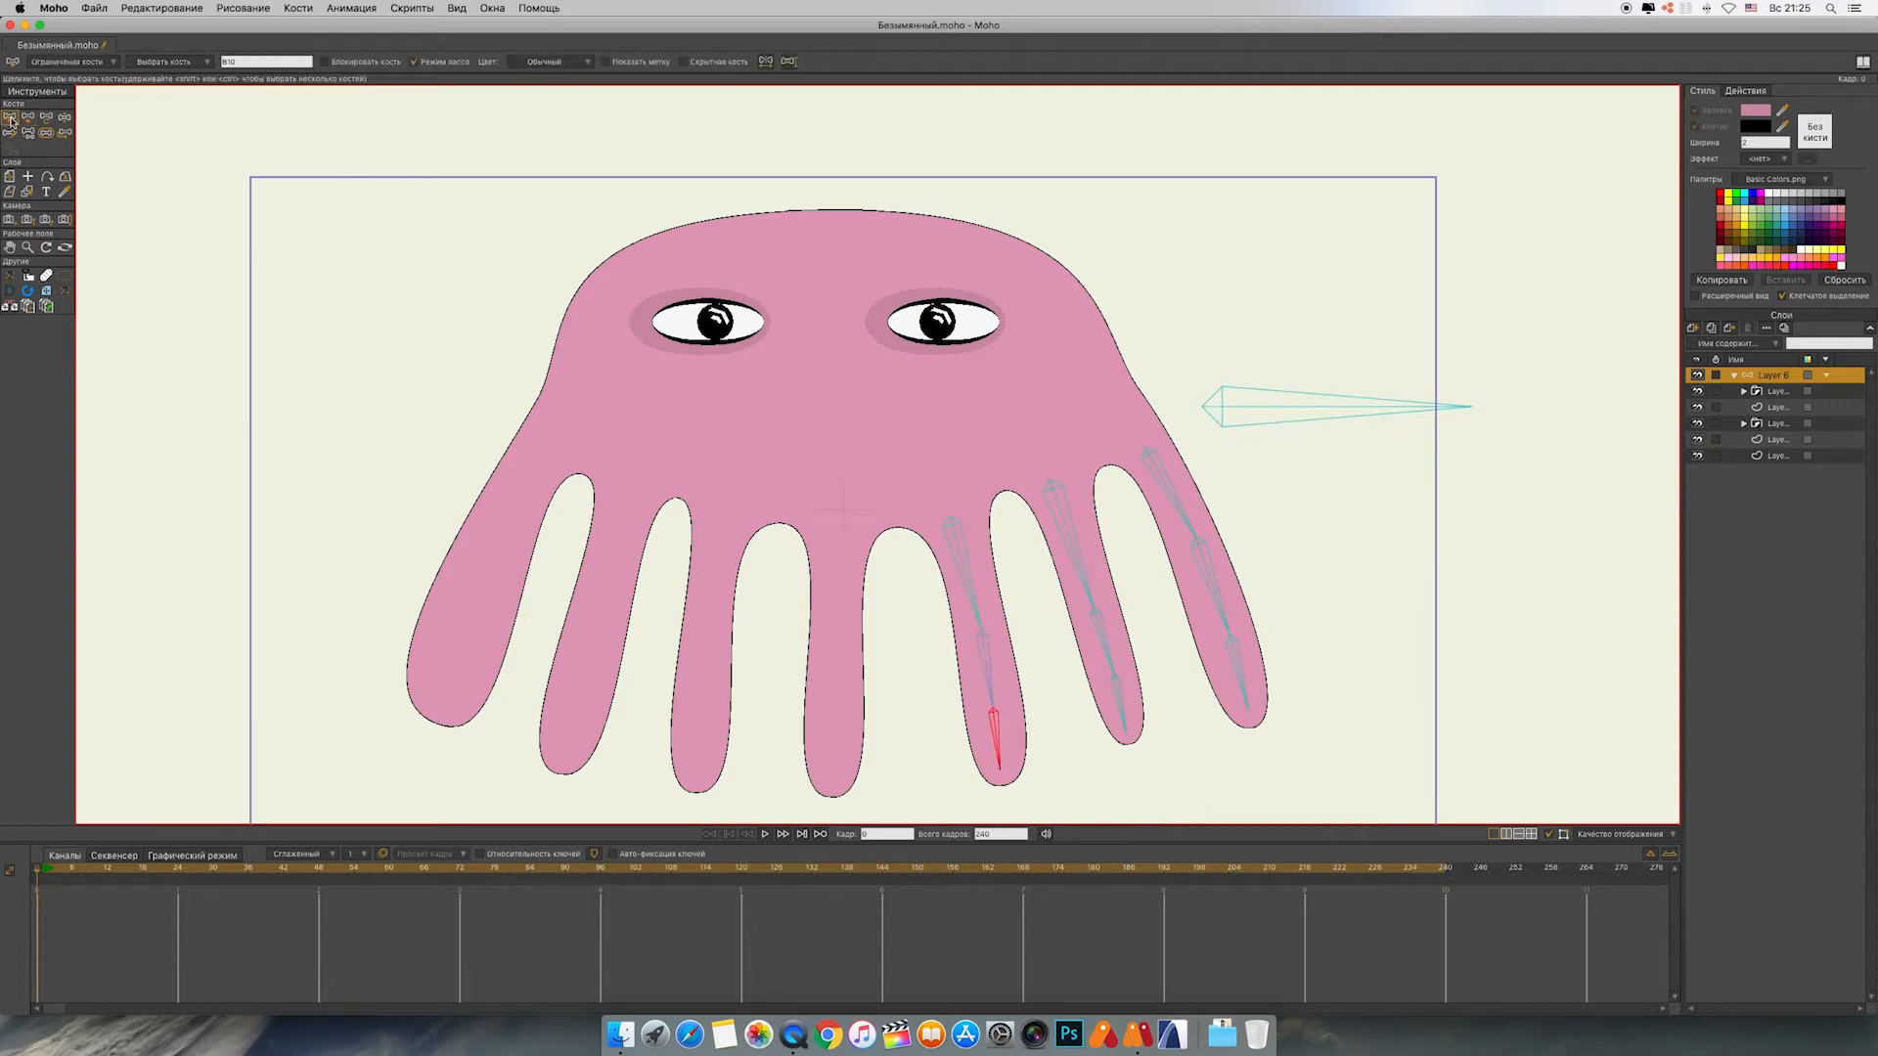
pyautogui.click(1275, 415)
pyautogui.click(28, 117)
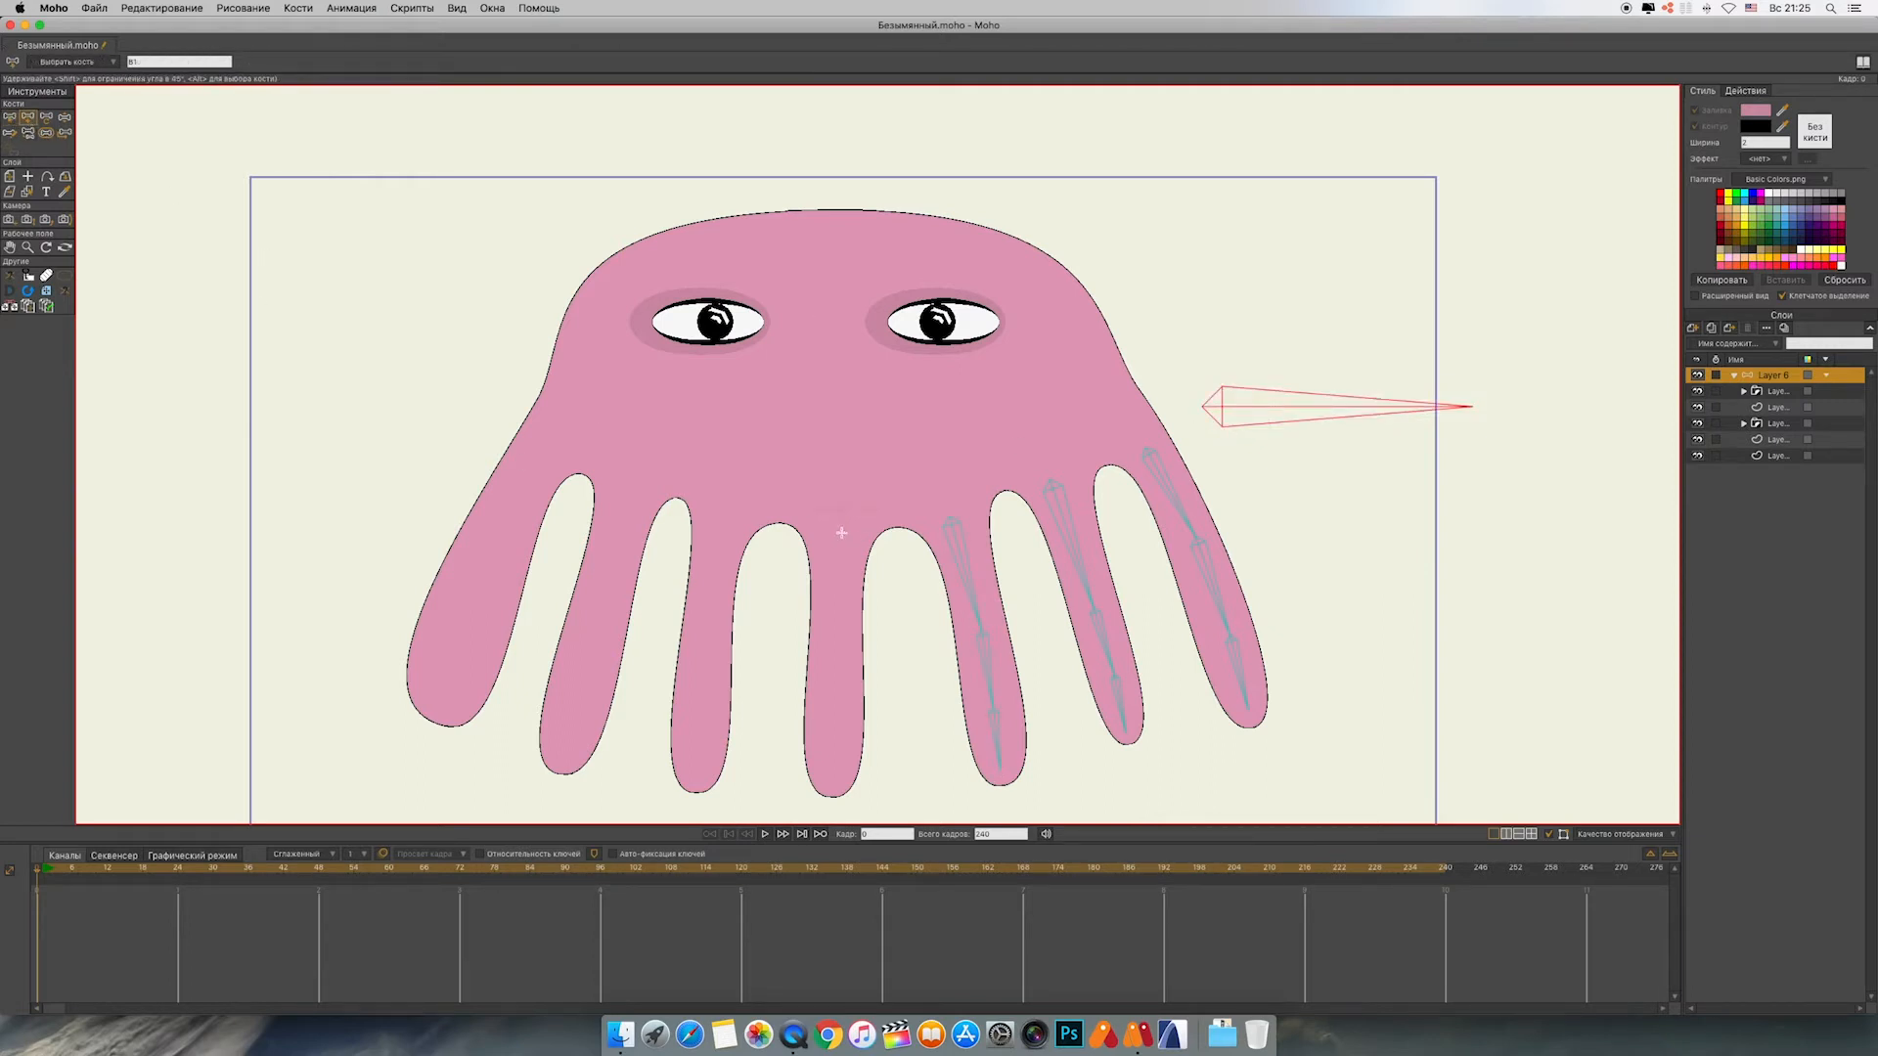
pyautogui.moveTo(841, 533); pyautogui.dragTo(832, 794)
# Step: Draw three-bone chains down the third and second tentacles from the left, reselecting the root bone before each chain
pyautogui.click(11, 119)
pyautogui.click(1312, 412)
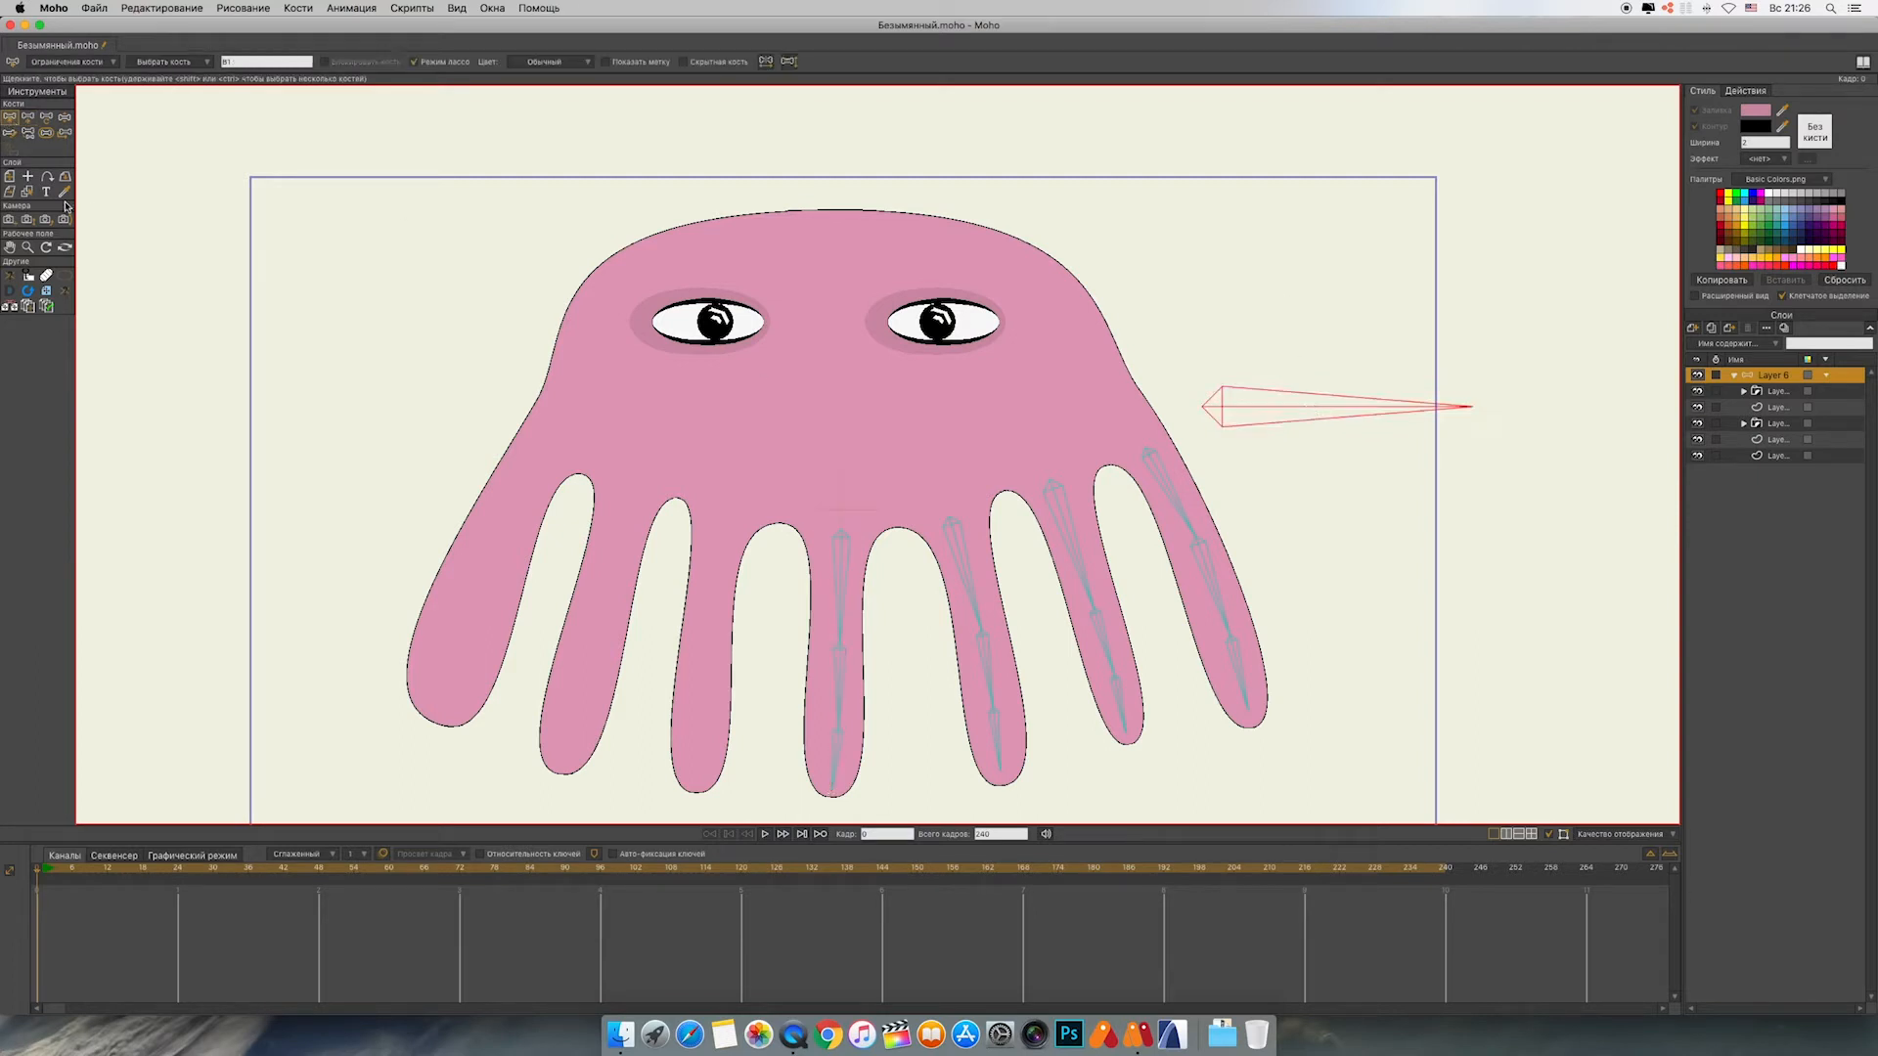
pyautogui.press('t')
pyautogui.moveTo(722, 508); pyautogui.dragTo(694, 768)
pyautogui.click(11, 120)
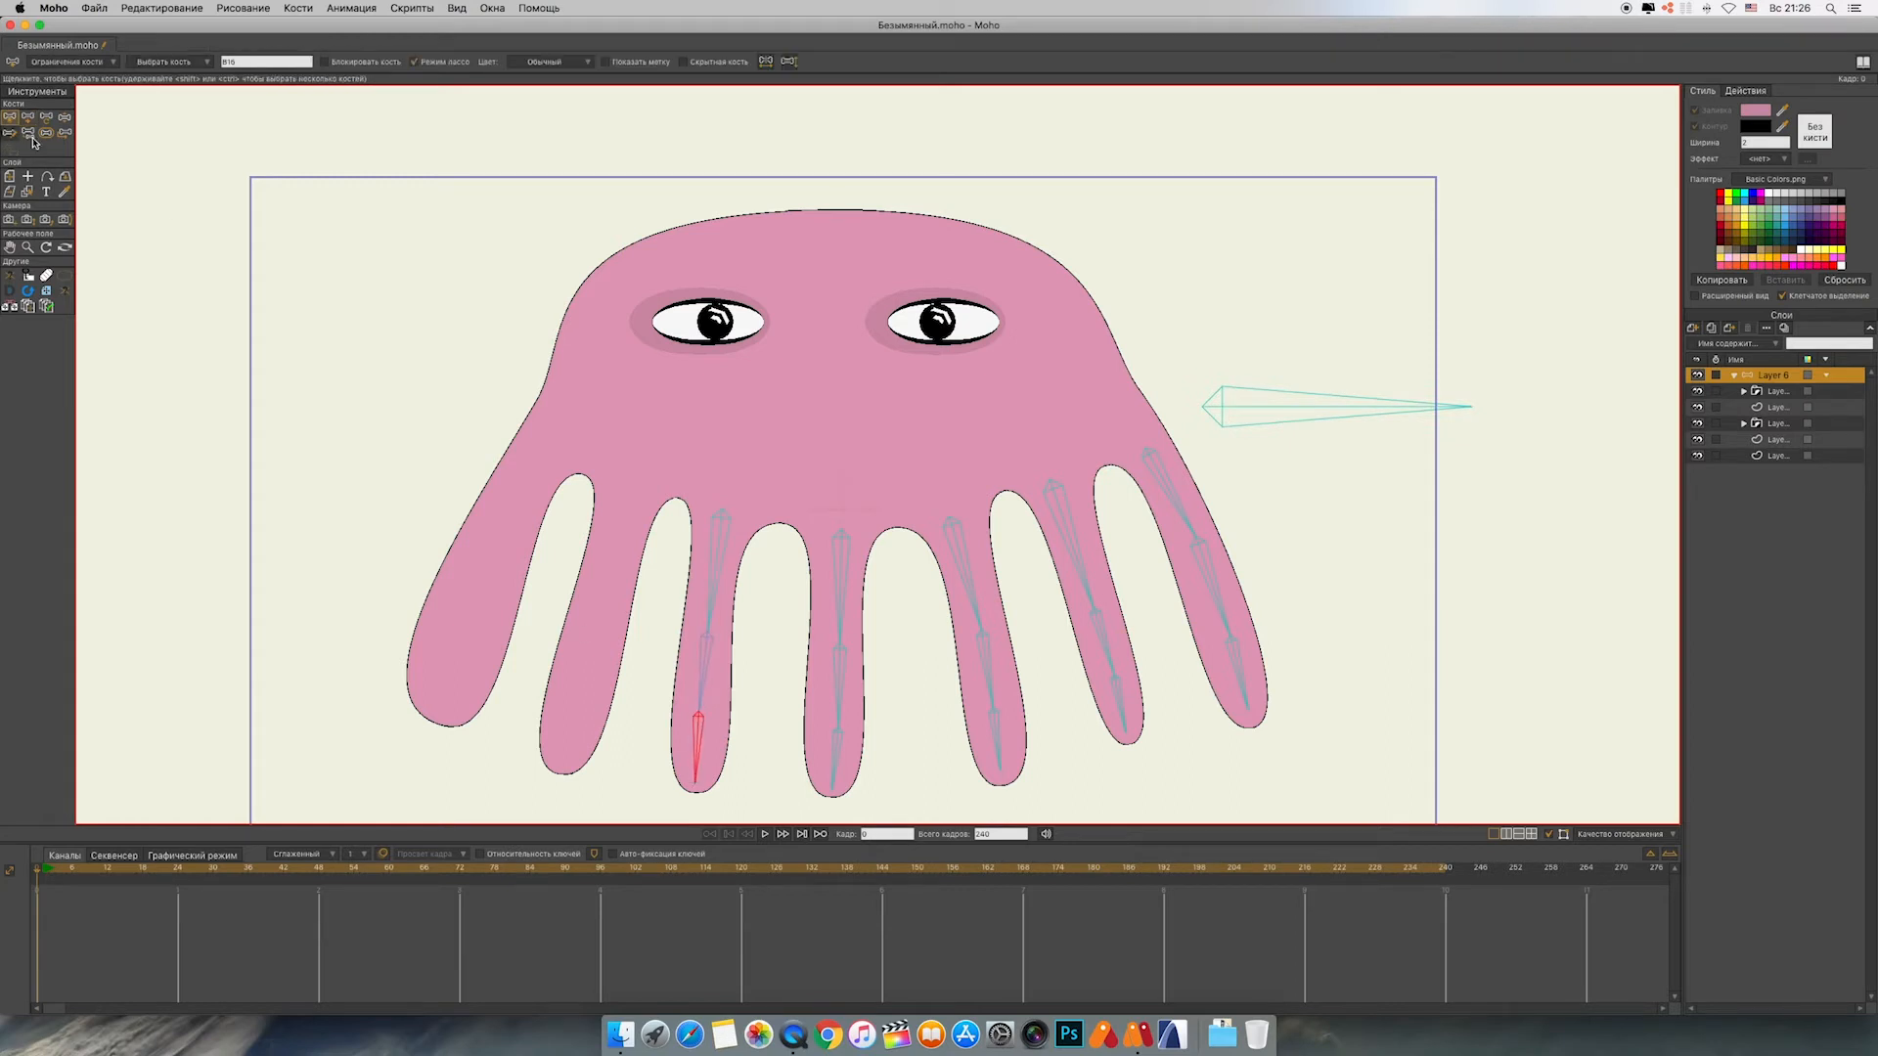
pyautogui.click(1329, 410)
pyautogui.click(28, 117)
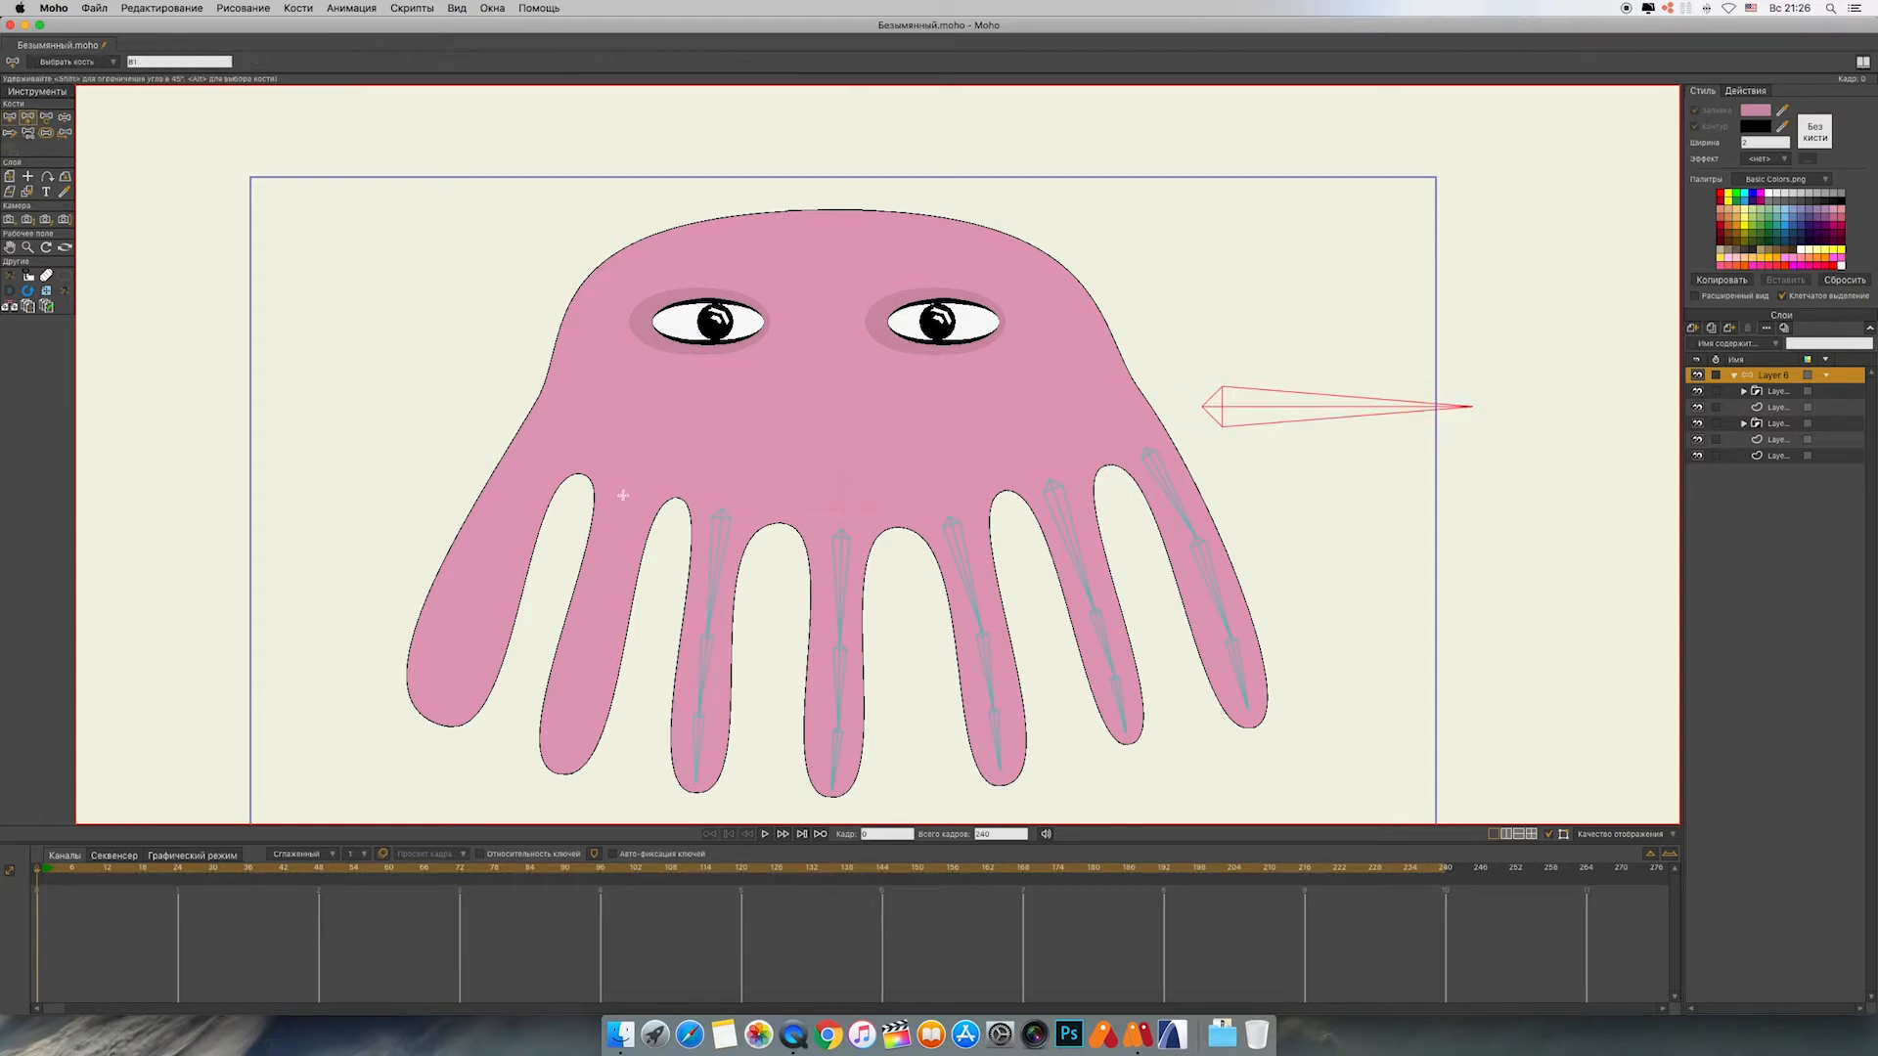
pyautogui.moveTo(623, 495); pyautogui.dragTo(563, 760)
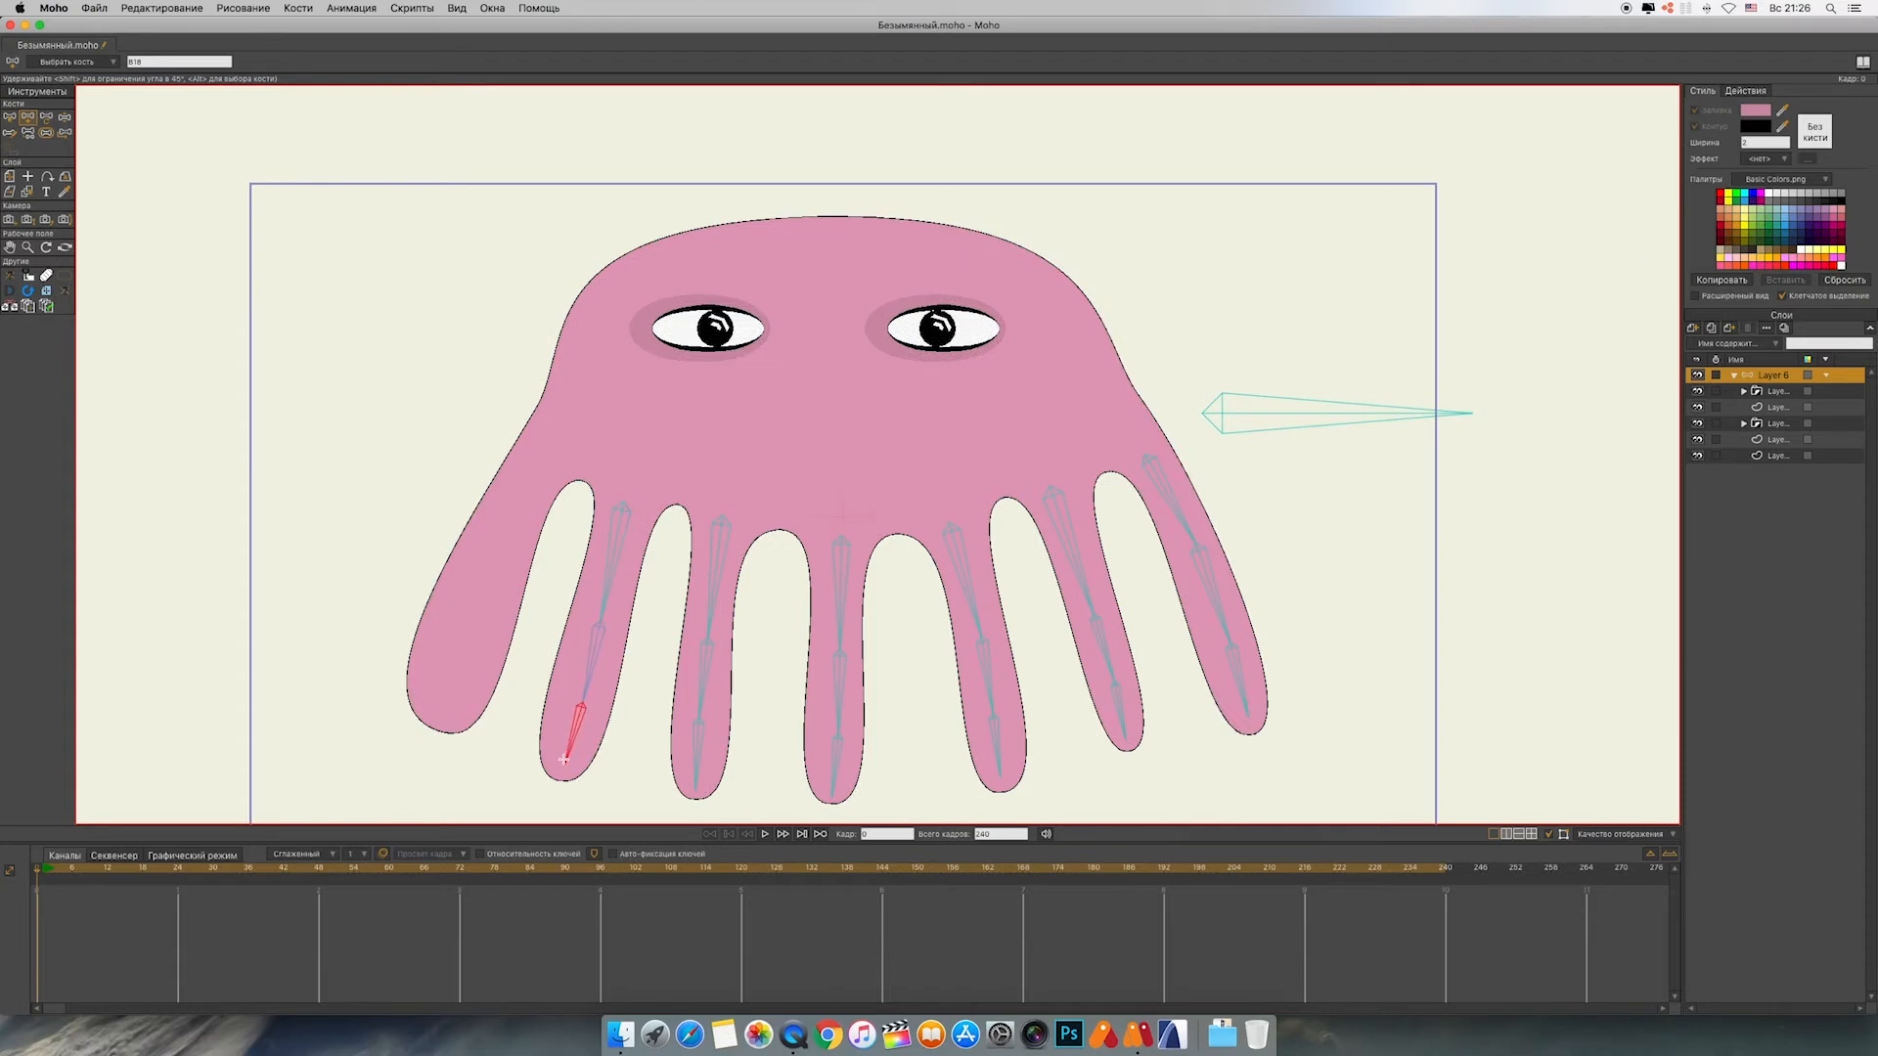
# Step: Draw a three-bone chain down the leftmost tentacle, with the root bone selected as its parent
pyautogui.click(10, 119)
pyautogui.click(1293, 413)
pyautogui.click(27, 118)
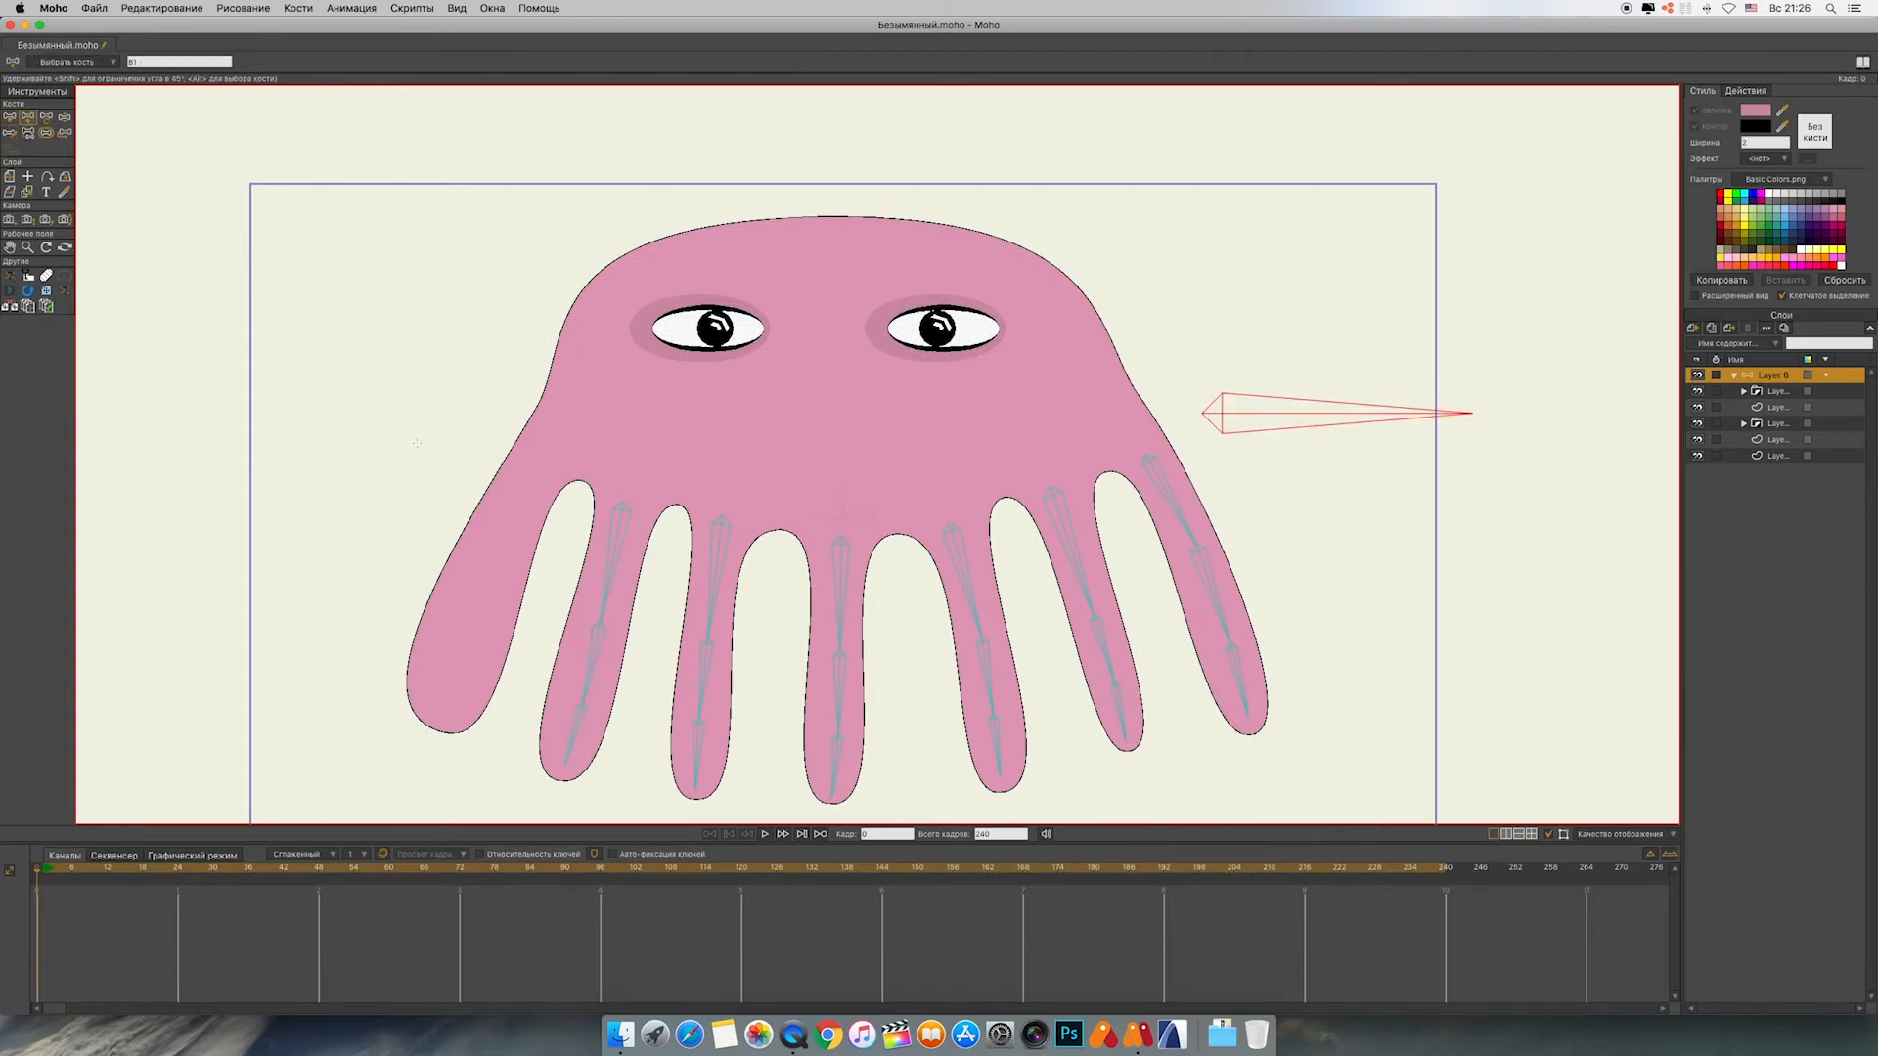
pyautogui.moveTo(525, 473); pyautogui.dragTo(440, 701)
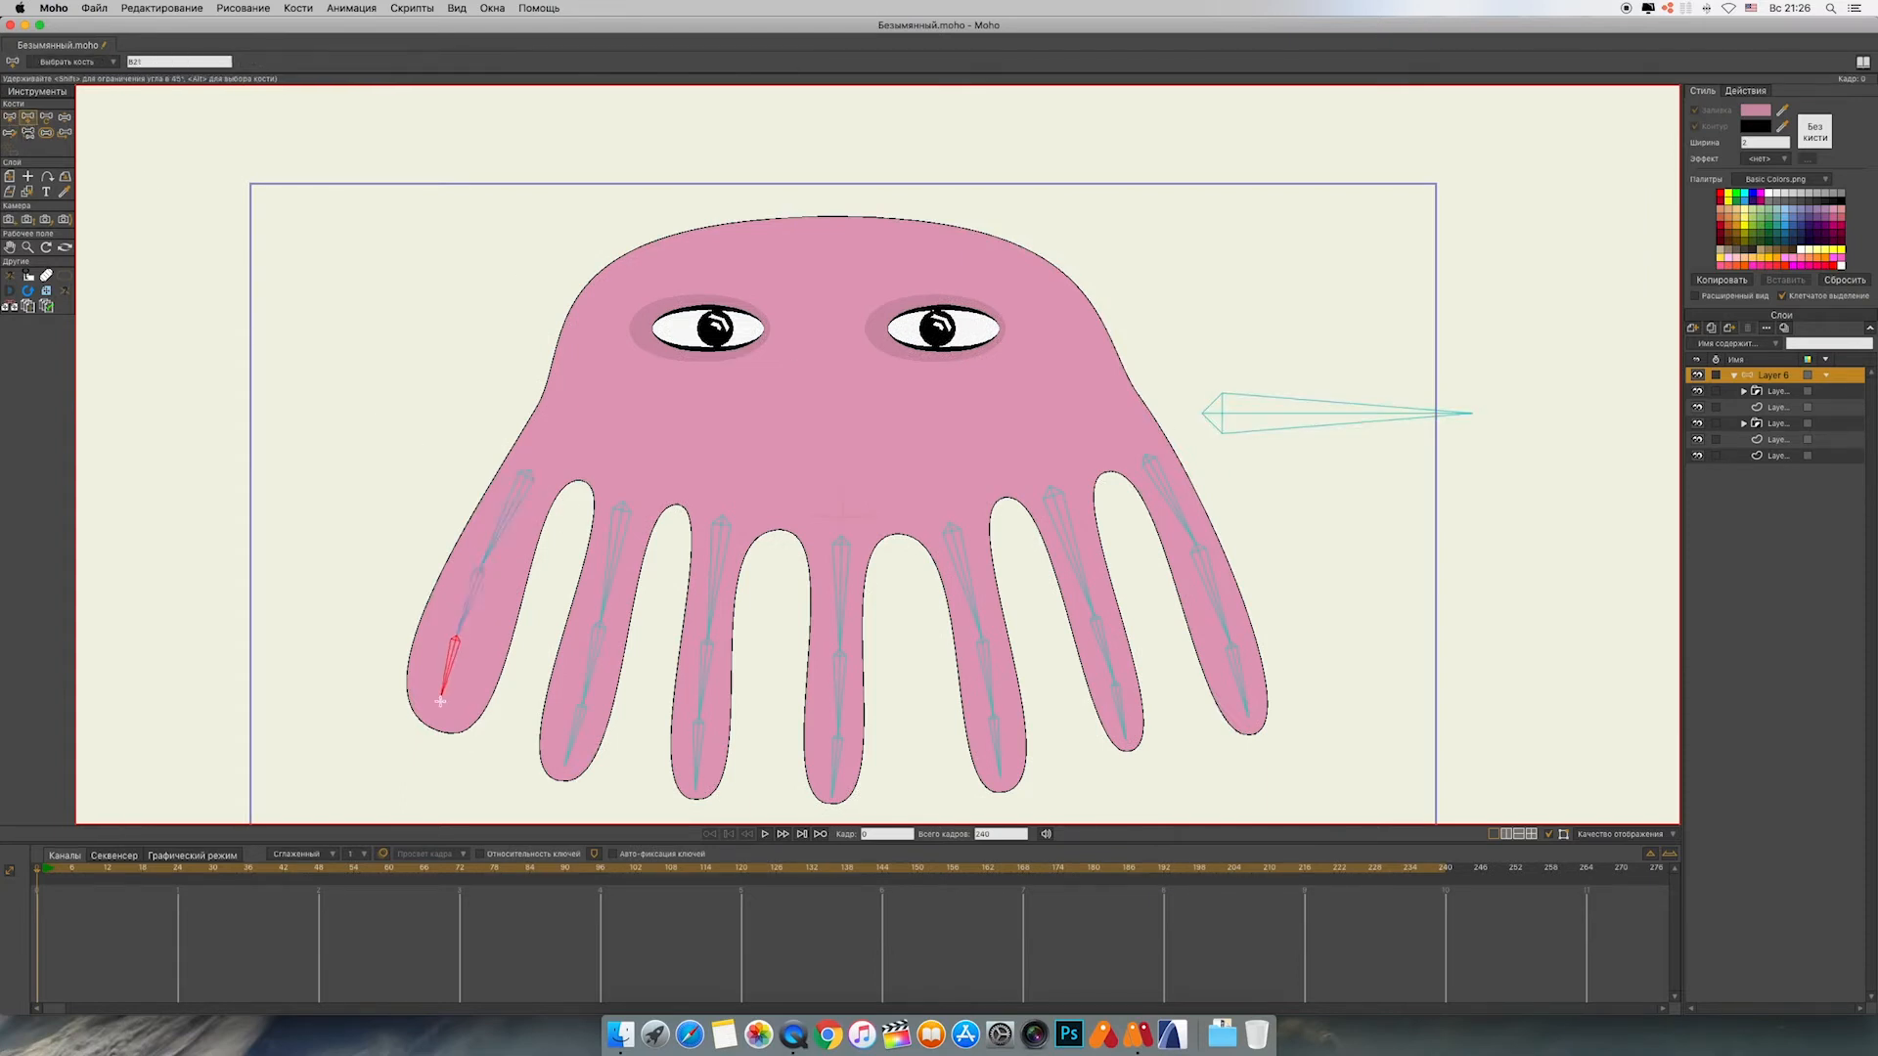
# Step: Draw a horizontal bone just below the eyes from the selected root bone, and a shorter horizontal bone between the eyes
pyautogui.click(11, 119)
pyautogui.click(1294, 413)
pyautogui.click(28, 119)
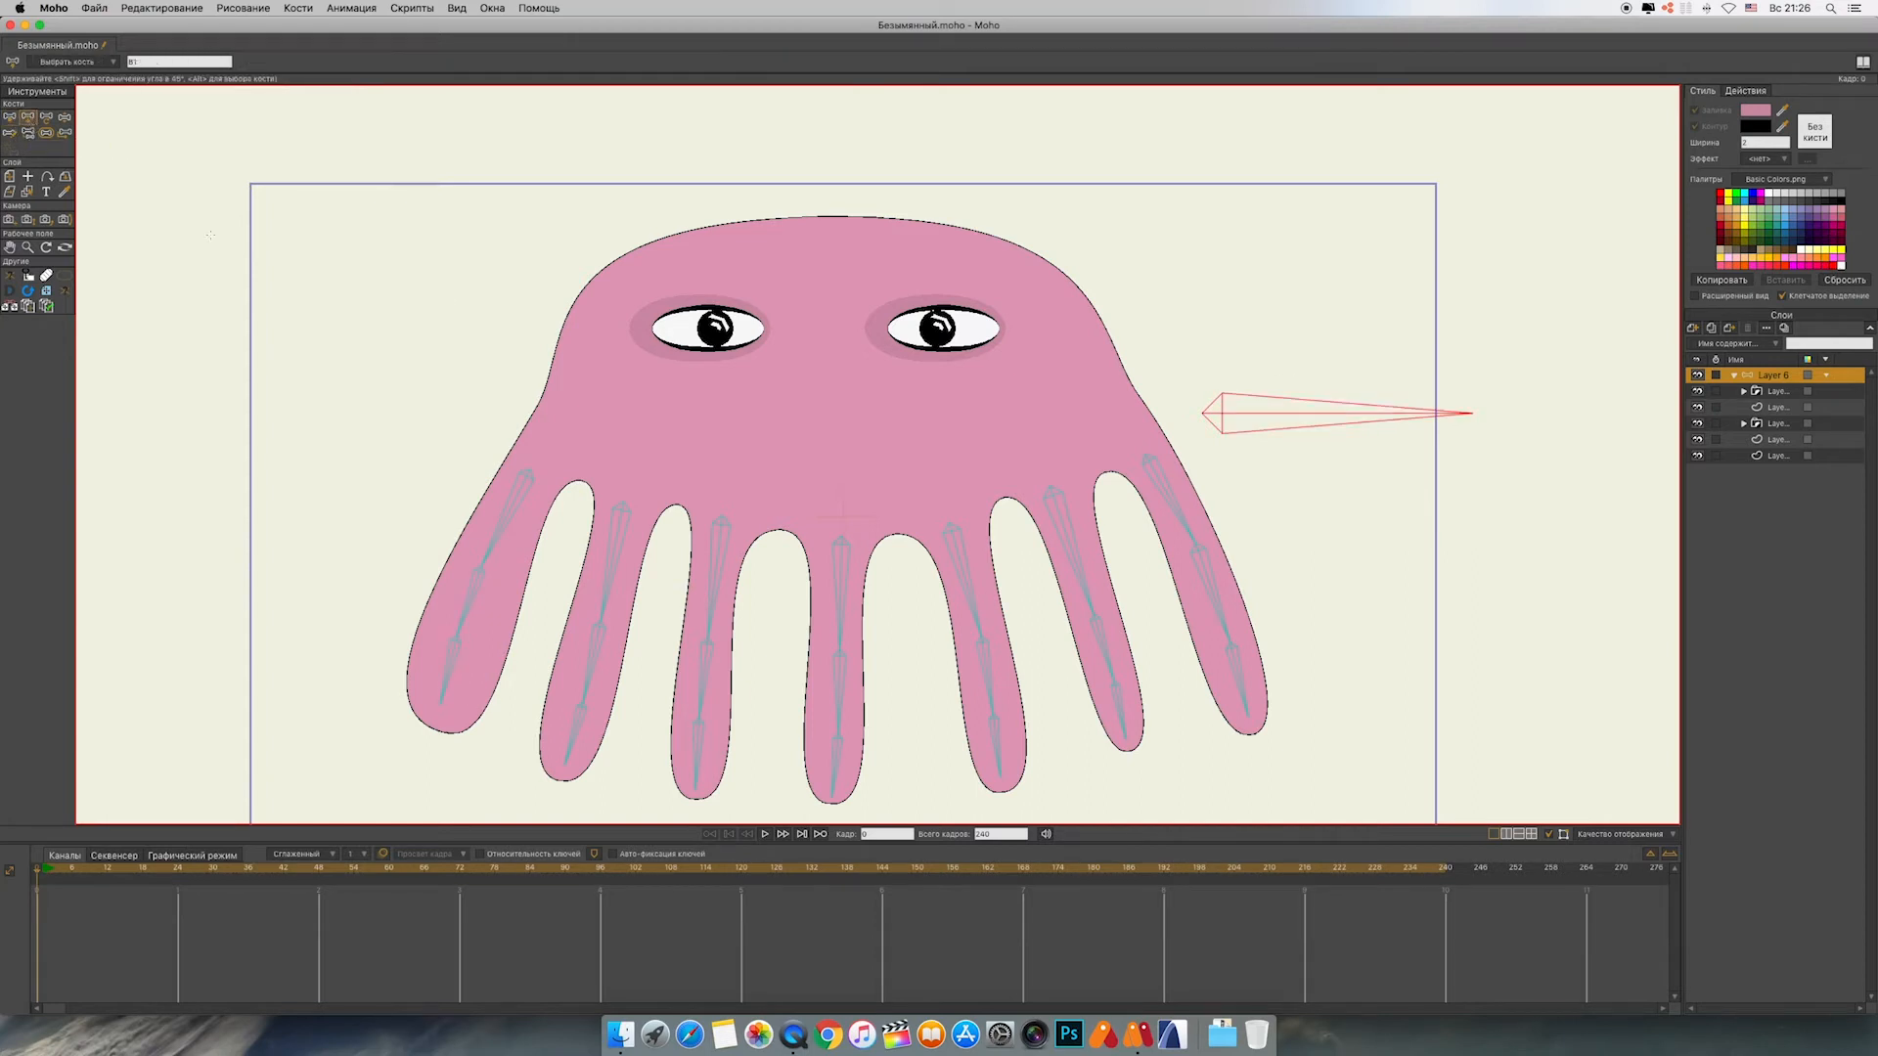
pyautogui.moveTo(709, 381); pyautogui.dragTo(1014, 379)
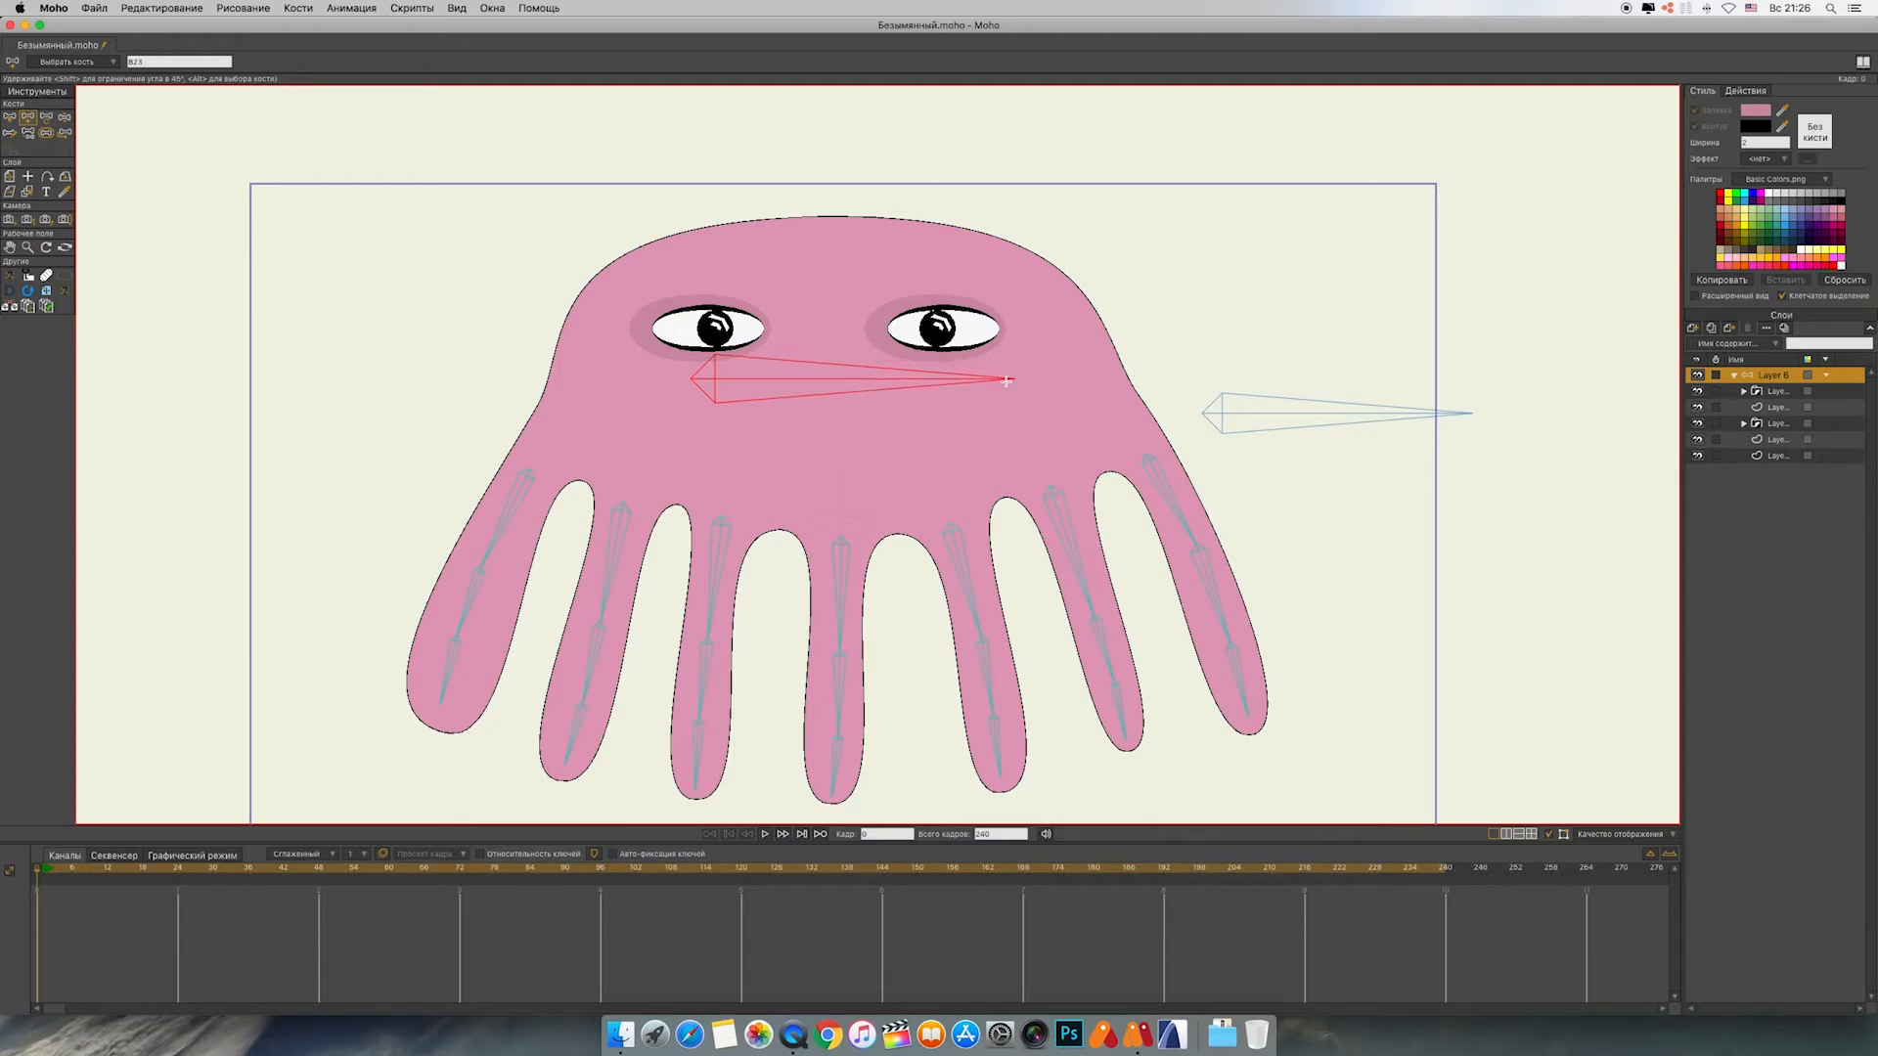
pyautogui.click(9, 116)
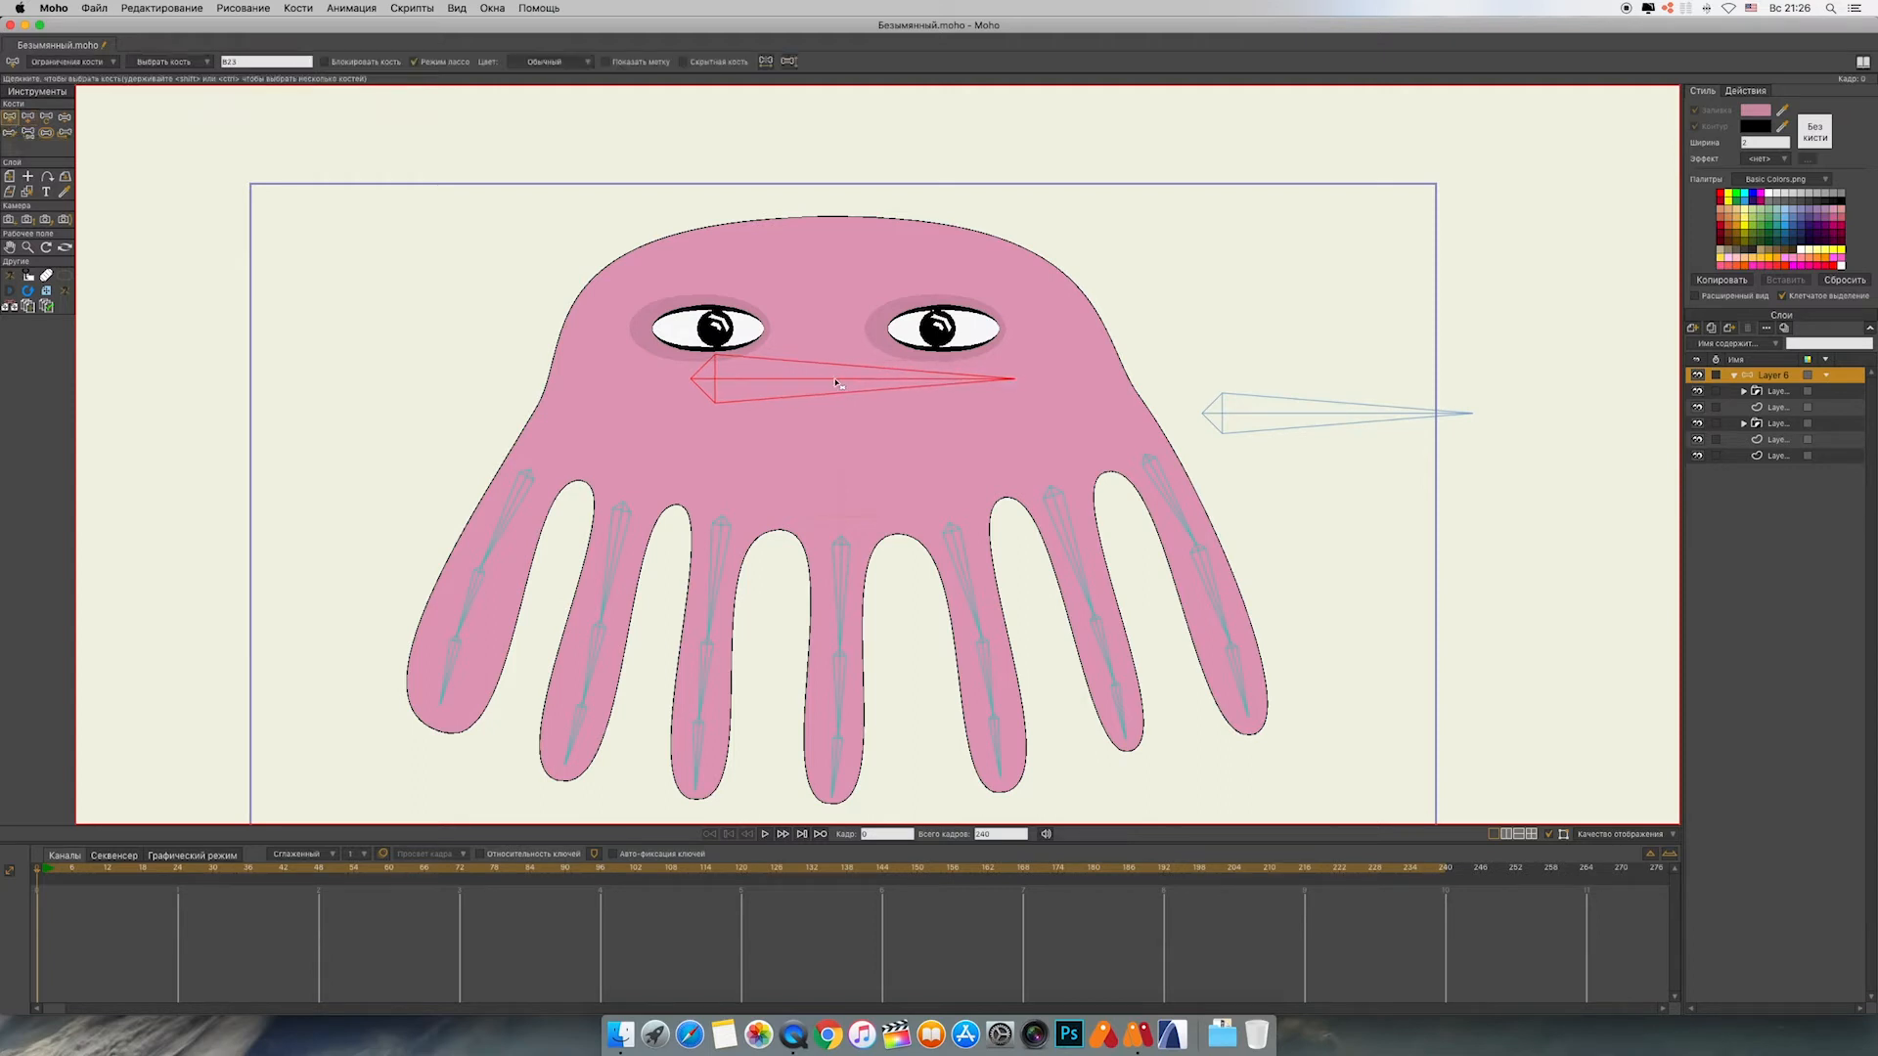
pyautogui.click(27, 117)
pyautogui.moveTo(763, 323); pyautogui.dragTo(939, 323)
pyautogui.click(9, 116)
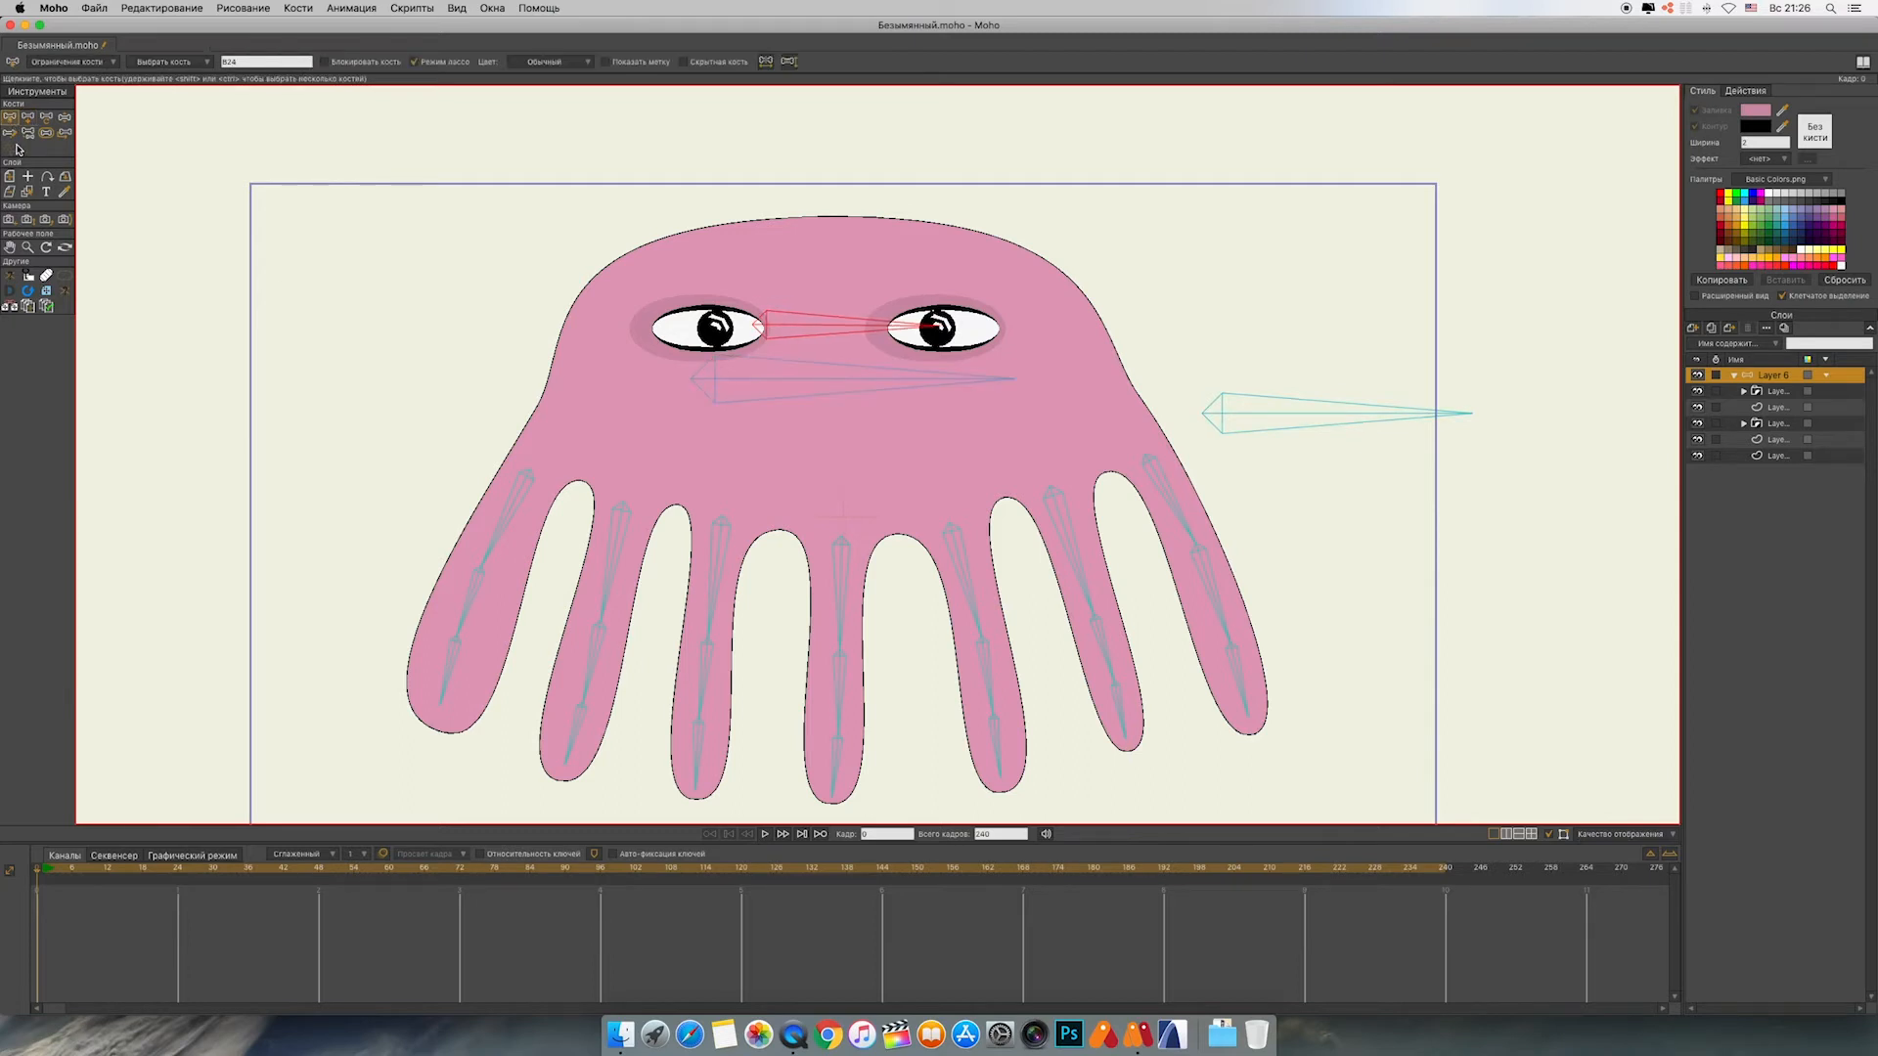
# Step: Select all the bones and set their bone strength to 0
pyautogui.moveTo(1418, 628)
pyautogui.mouseDown()
pyautogui.moveTo(870, 232)
pyautogui.moveTo(787, 822)
pyautogui.moveTo(1380, 548)
pyautogui.moveTo(1409, 606)
pyautogui.mouseUp()
pyautogui.click(46, 133)
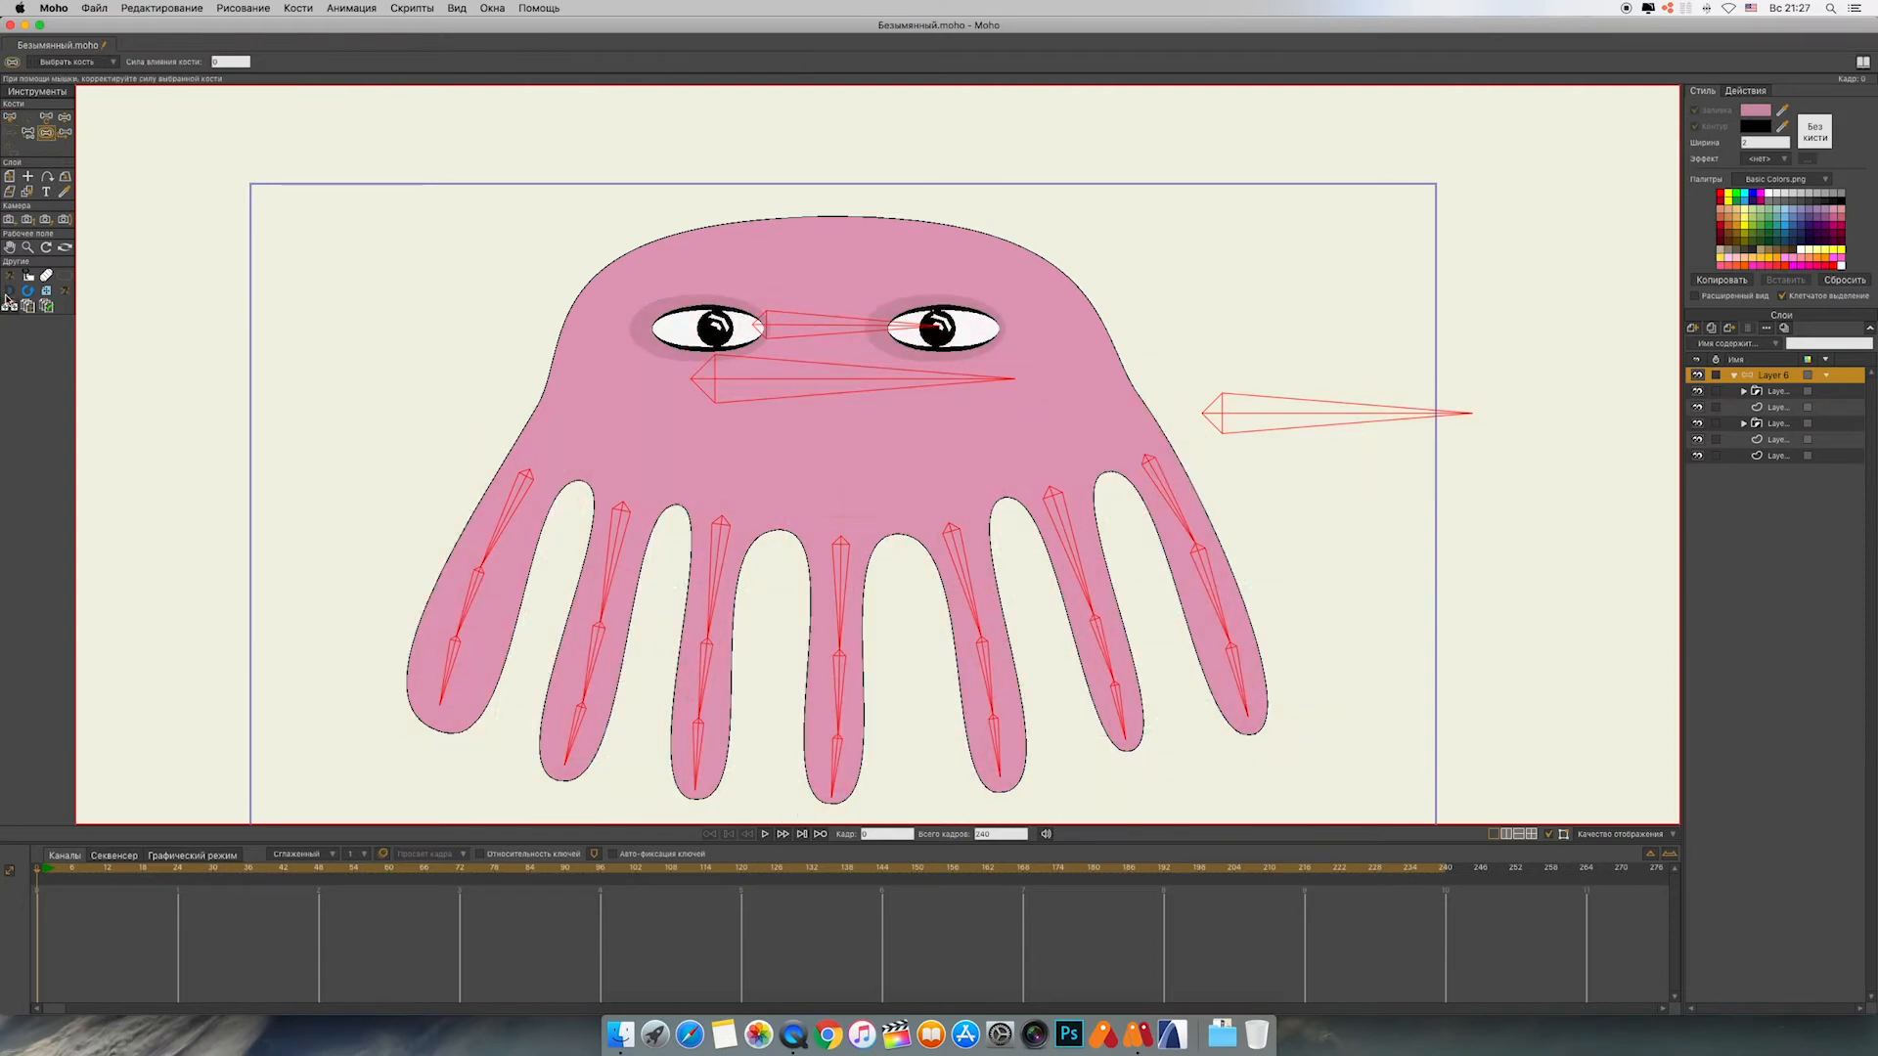
pyautogui.click(325, 356)
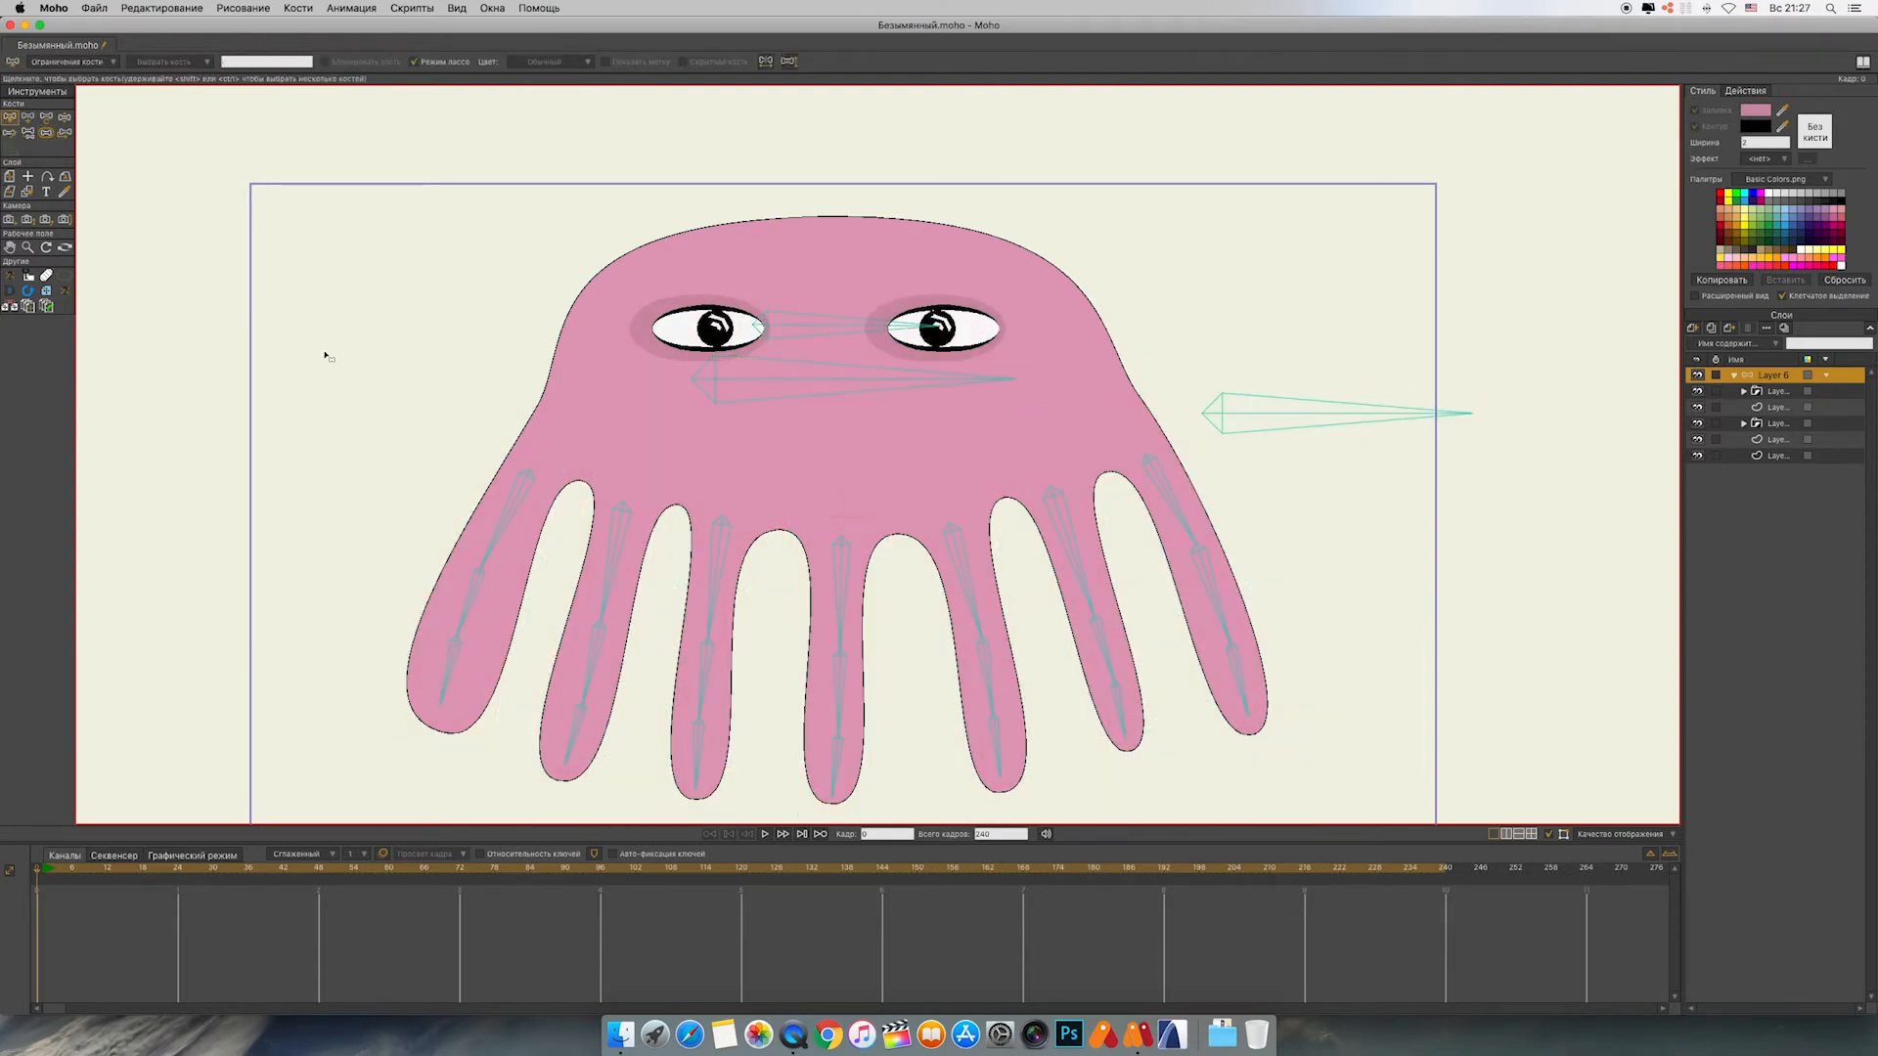
# Step: Add extra points with Add Point along the outlines of the three left tentacles on the body layer, beside the bones
pyautogui.click(1738, 459)
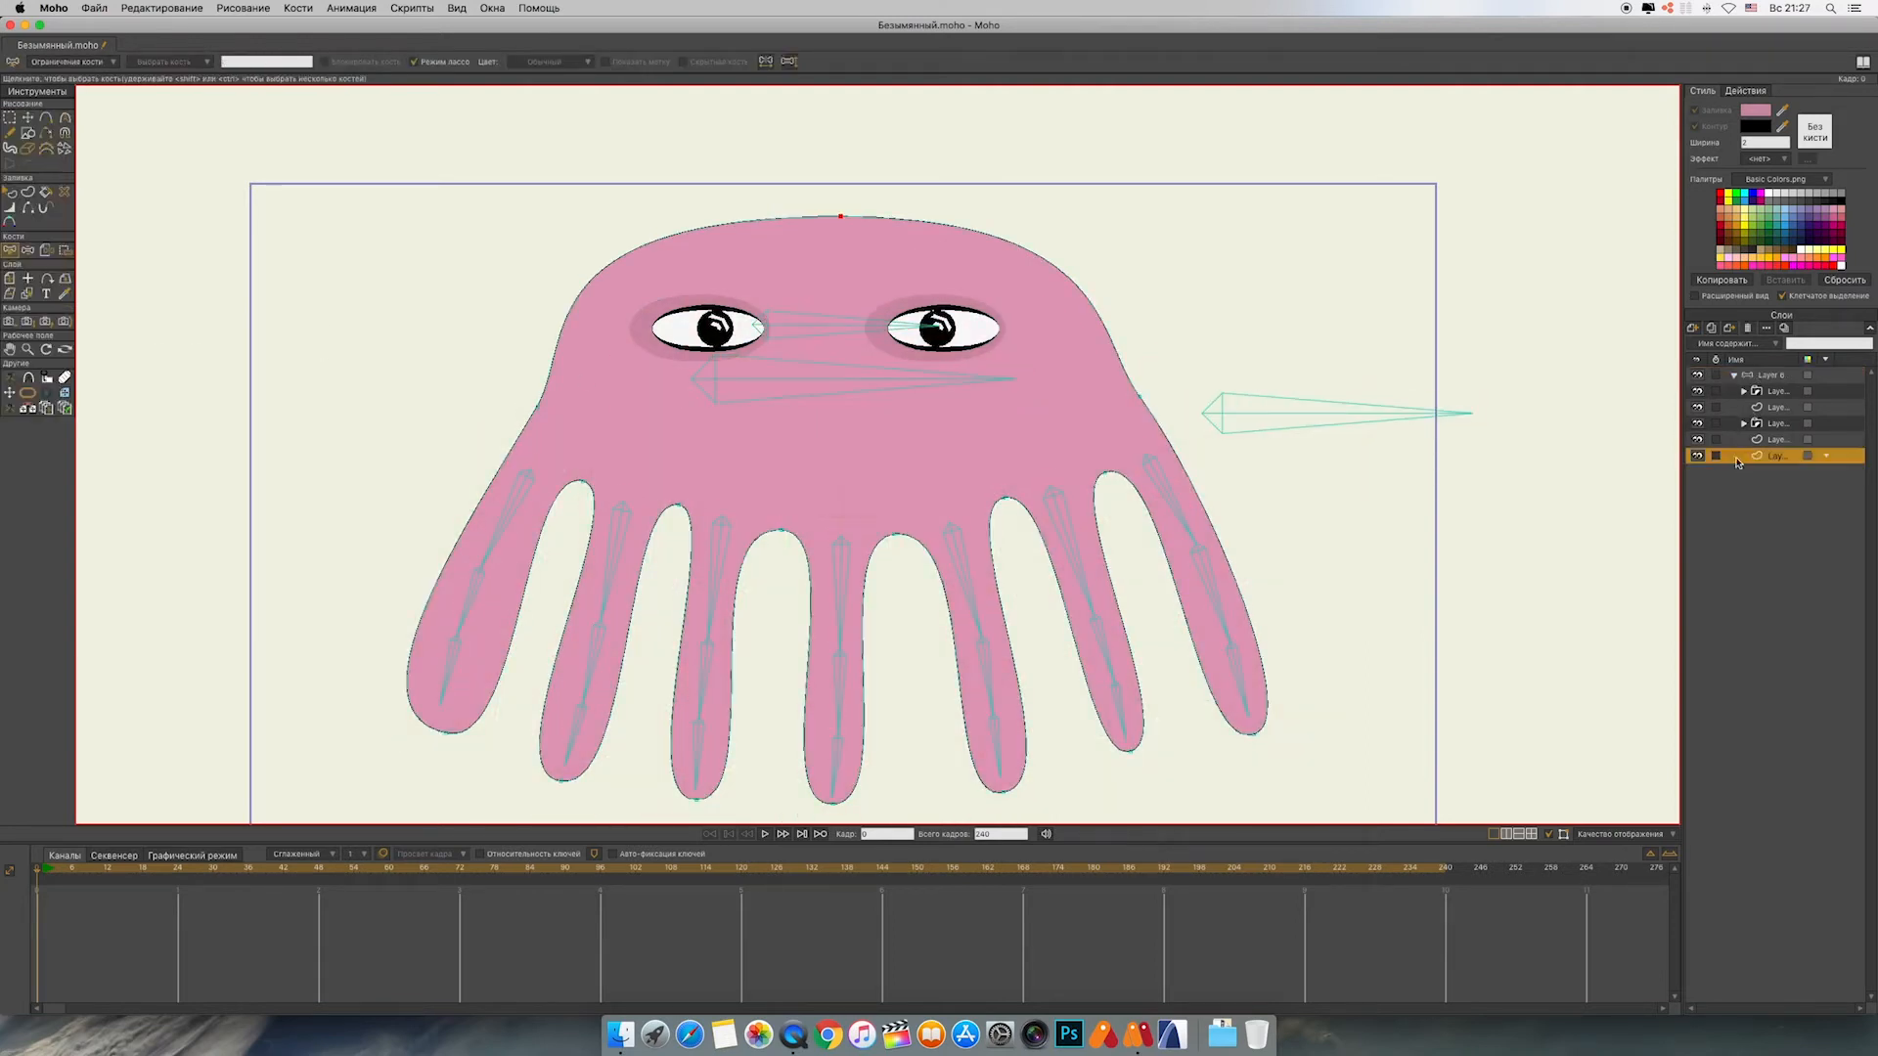
pyautogui.scroll(5, 1470, 583)
pyautogui.moveTo(672, 689)
pyautogui.mouseDown()
pyautogui.moveTo(890, 420)
pyautogui.moveTo(947, 429)
pyautogui.mouseUp()
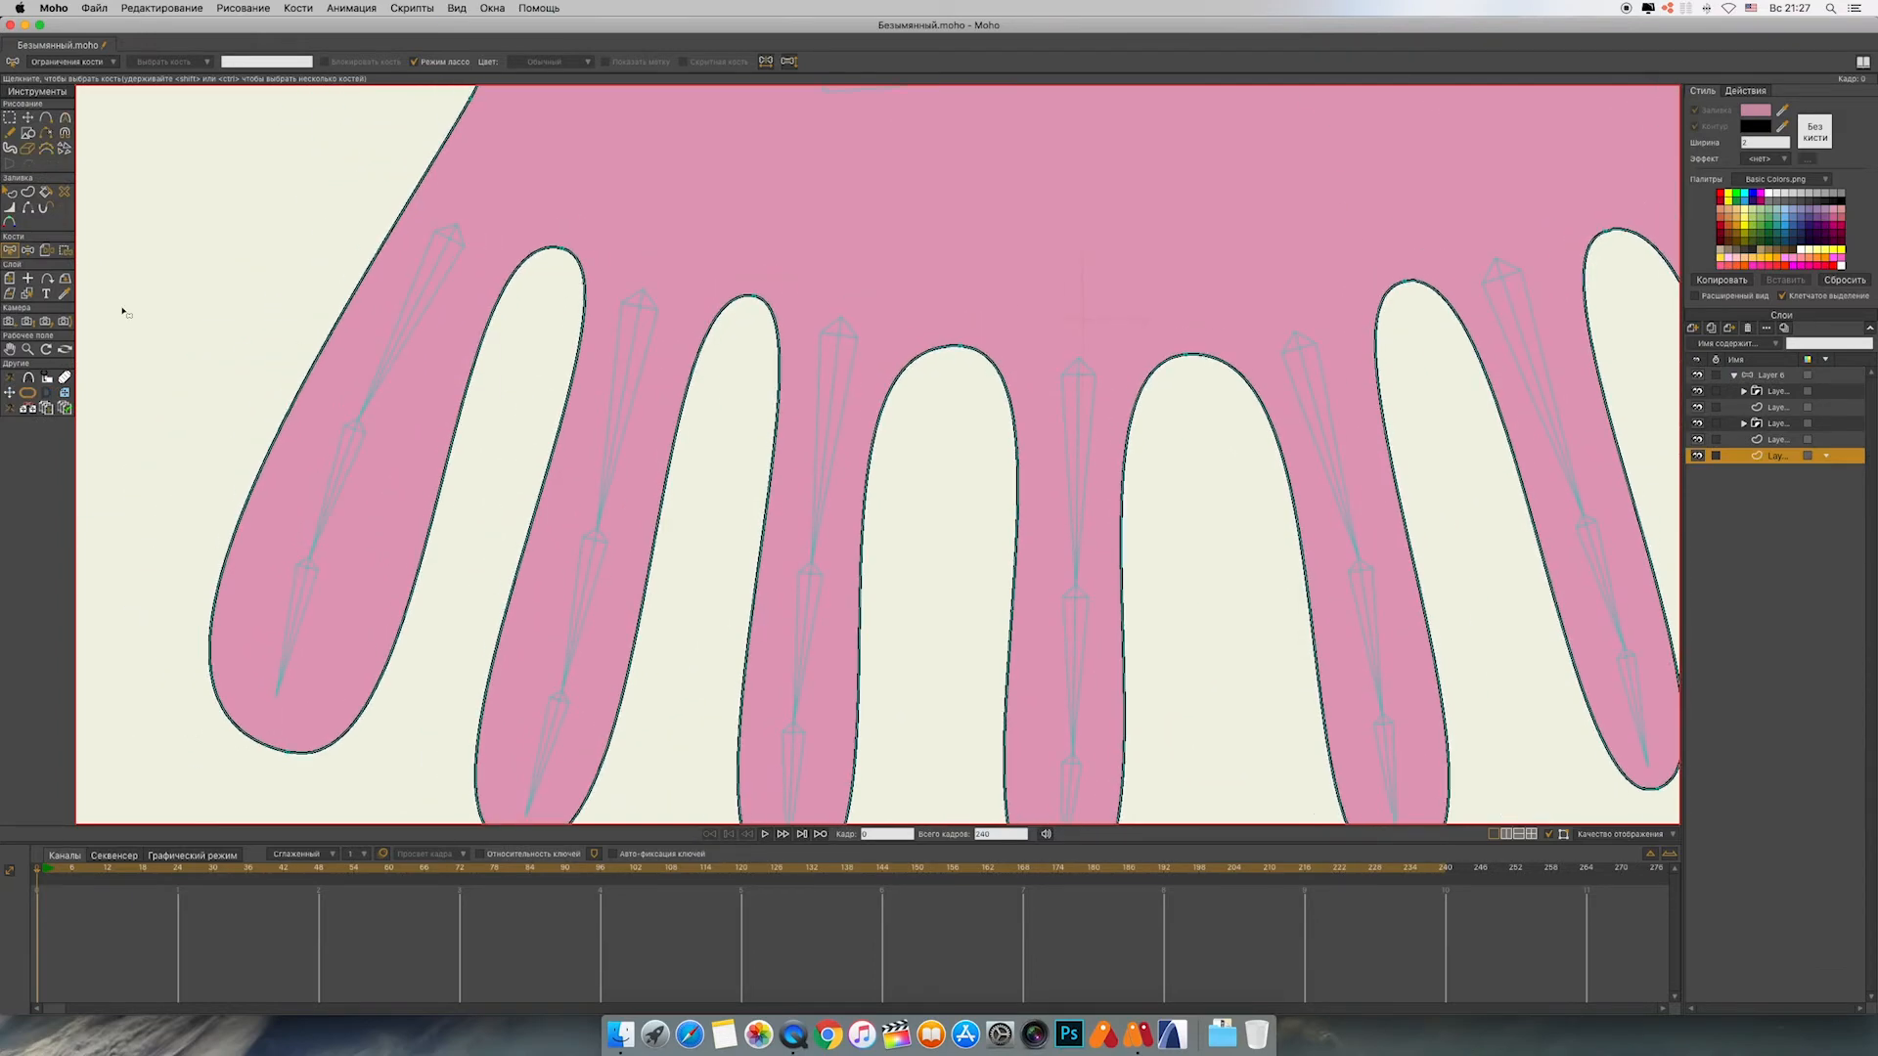
pyautogui.click(47, 119)
pyautogui.click(400, 62)
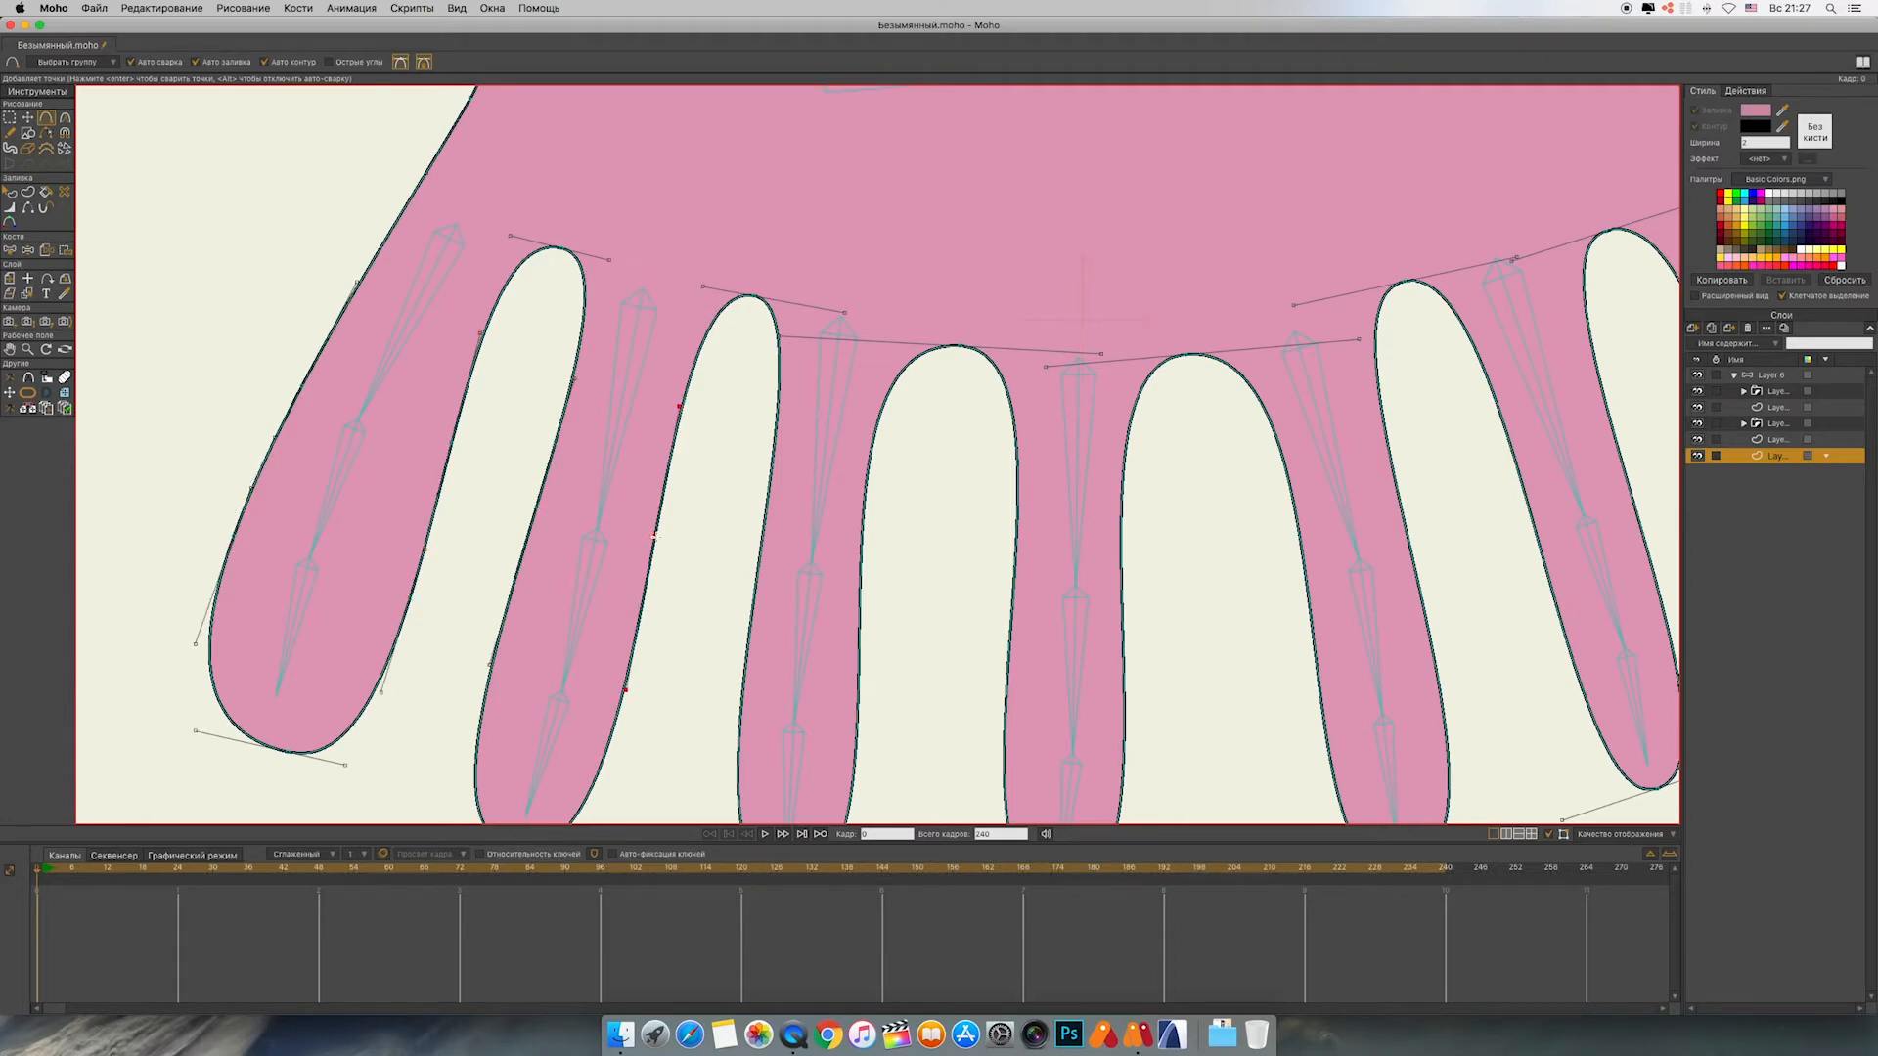
pyautogui.scroll(-5, 678, 506)
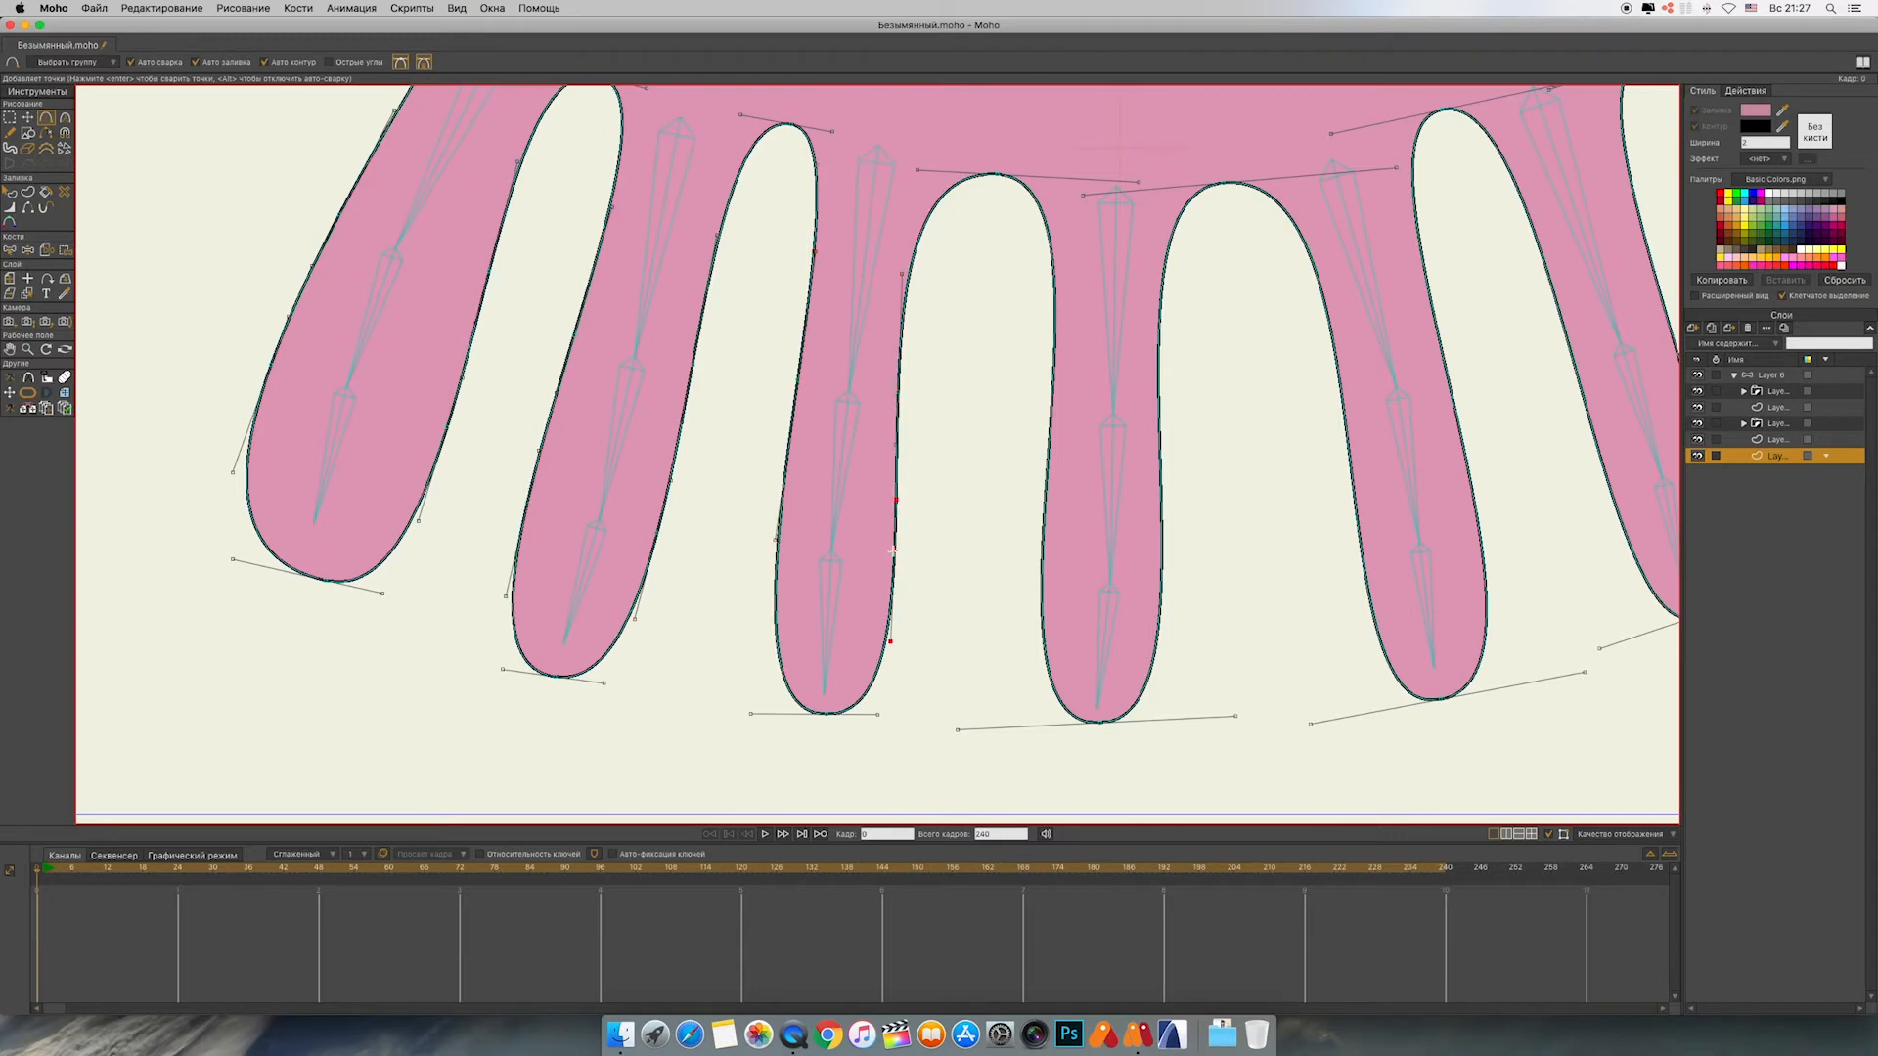
# Step: Add extra points along the outlines of the middle tentacle and the three right tentacles, beside the bones
pyautogui.hscroll(5, 805, 555)
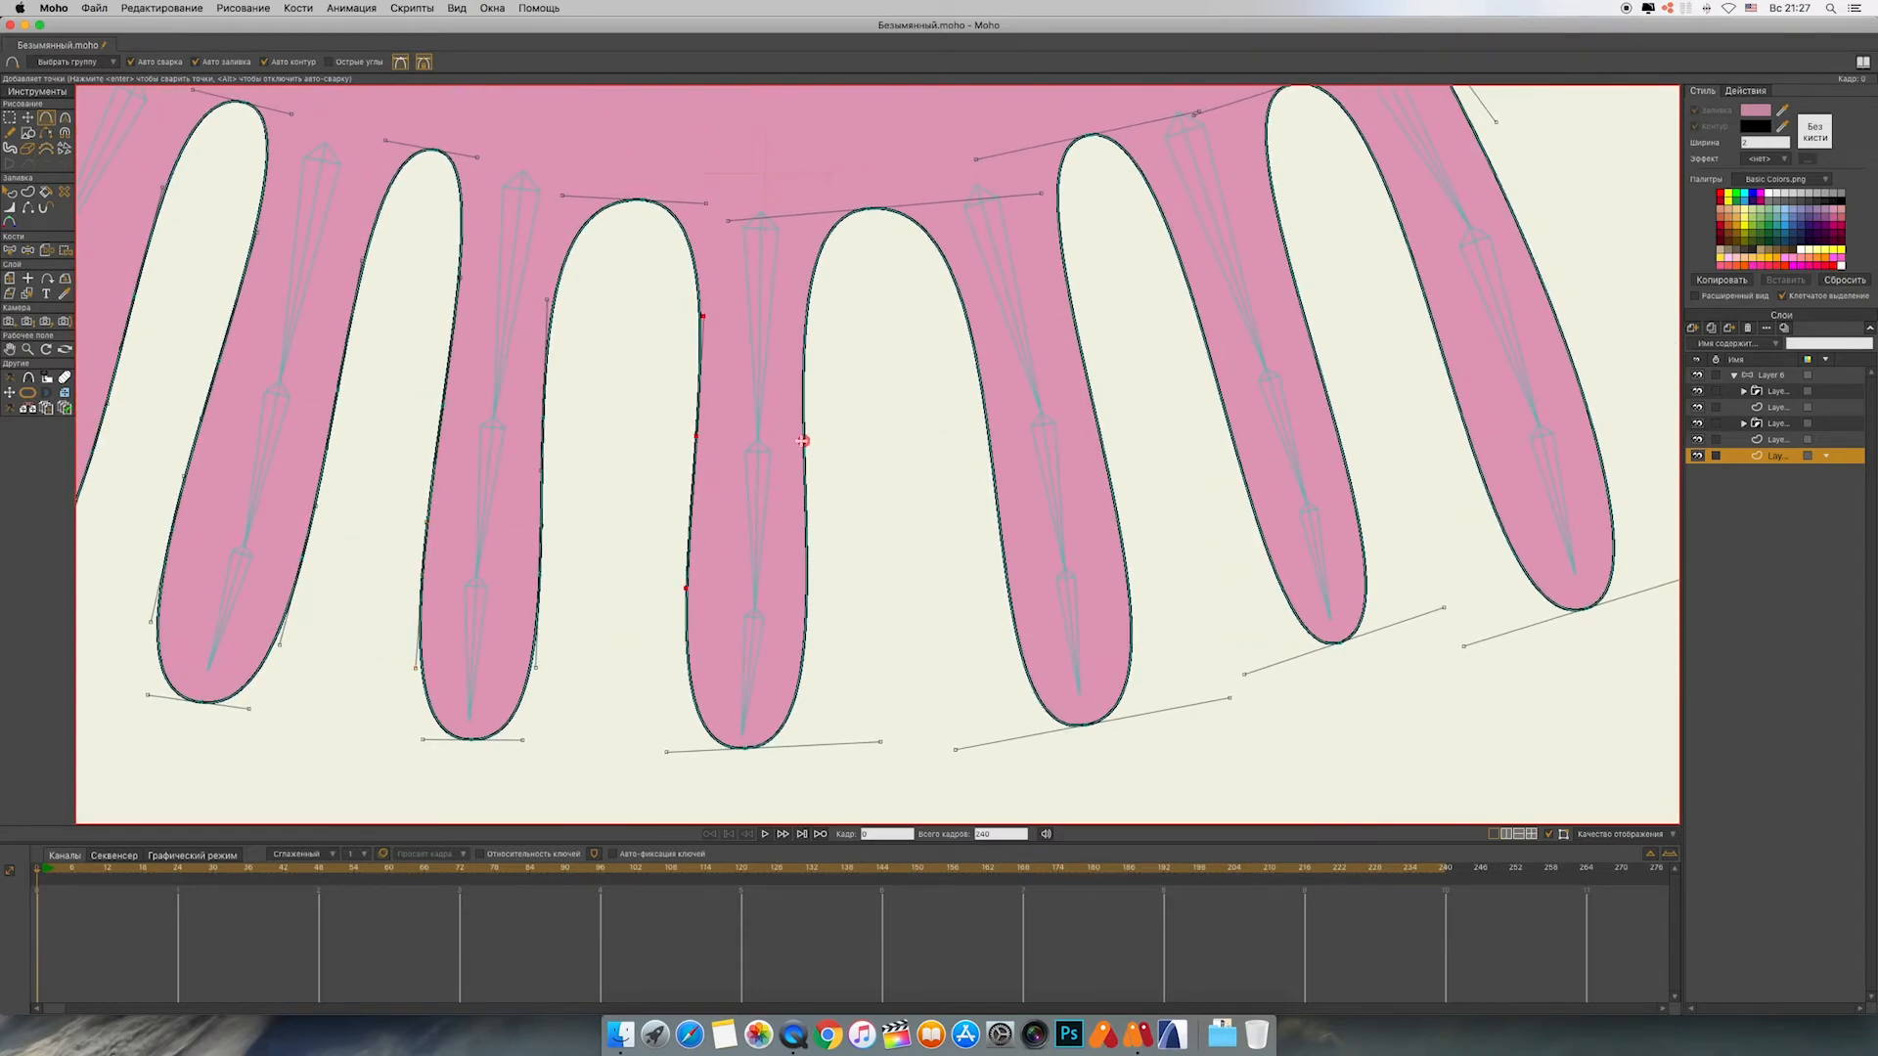
pyautogui.hscroll(3, 802, 607)
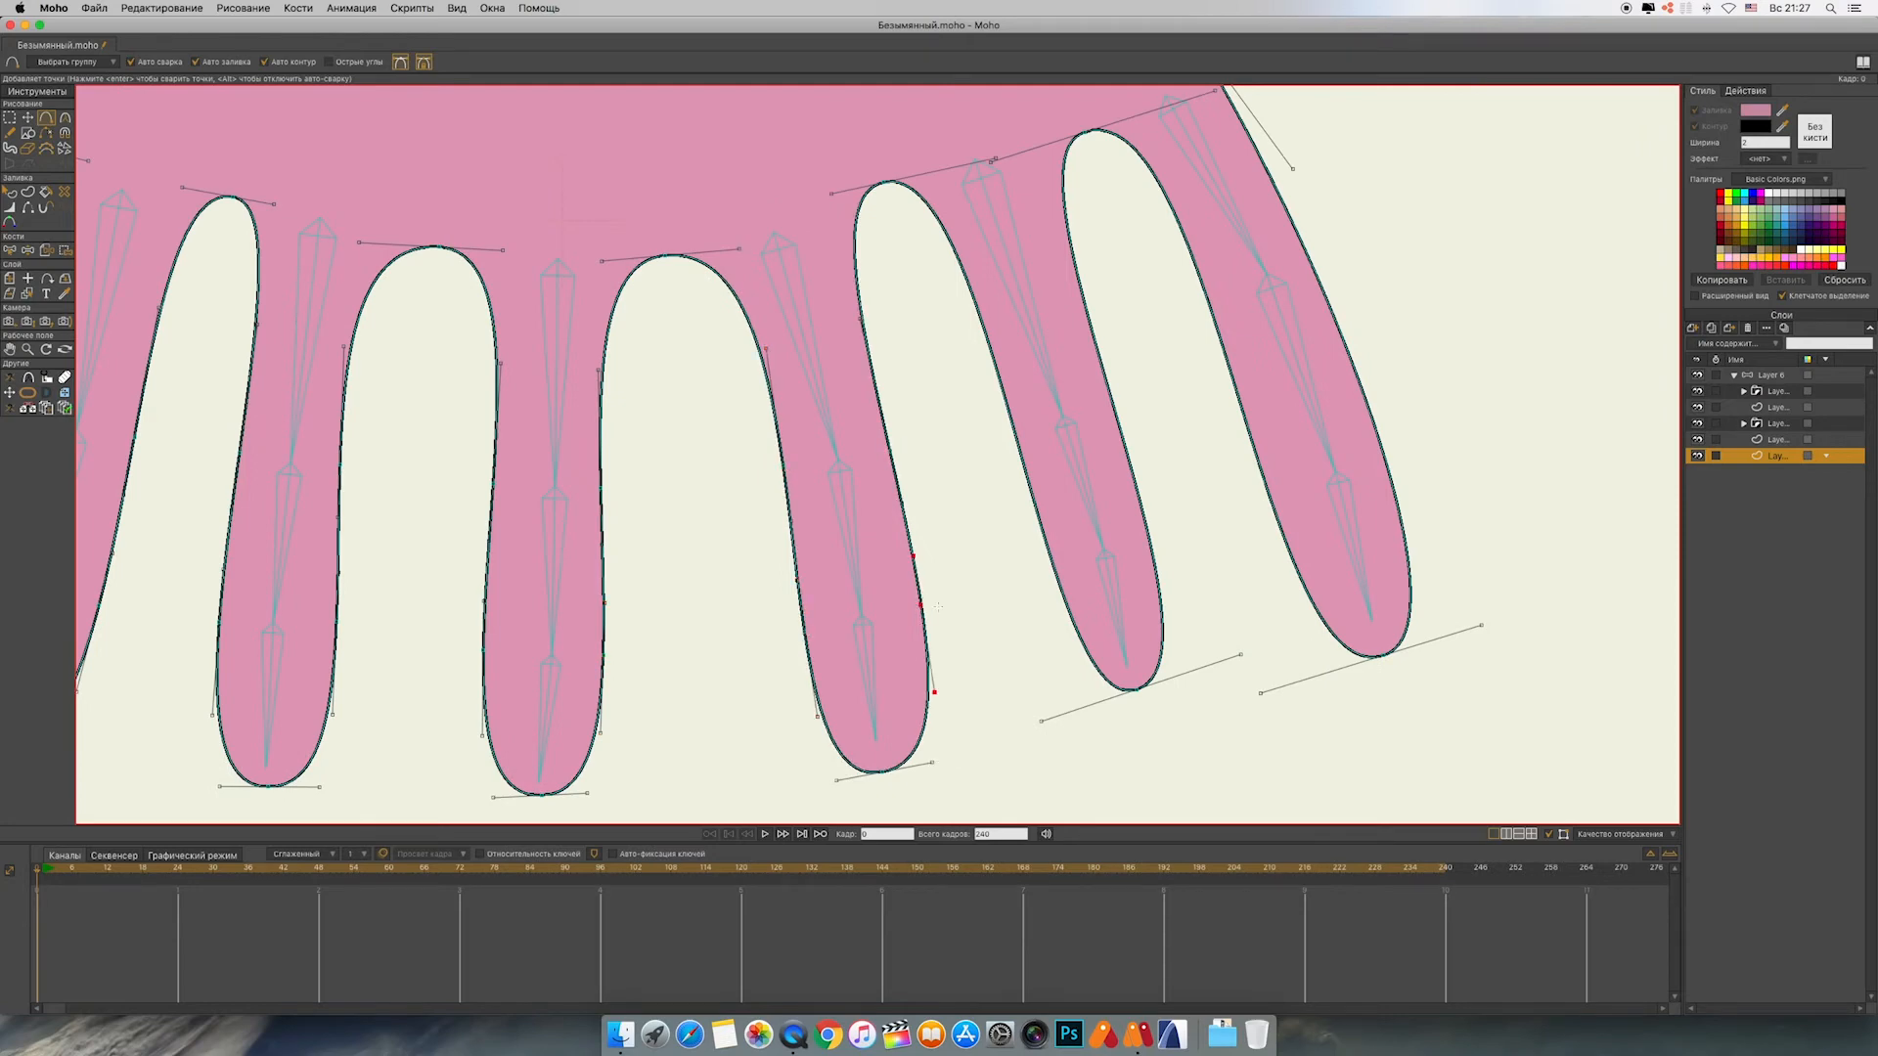
pyautogui.scroll(2, 814, 505)
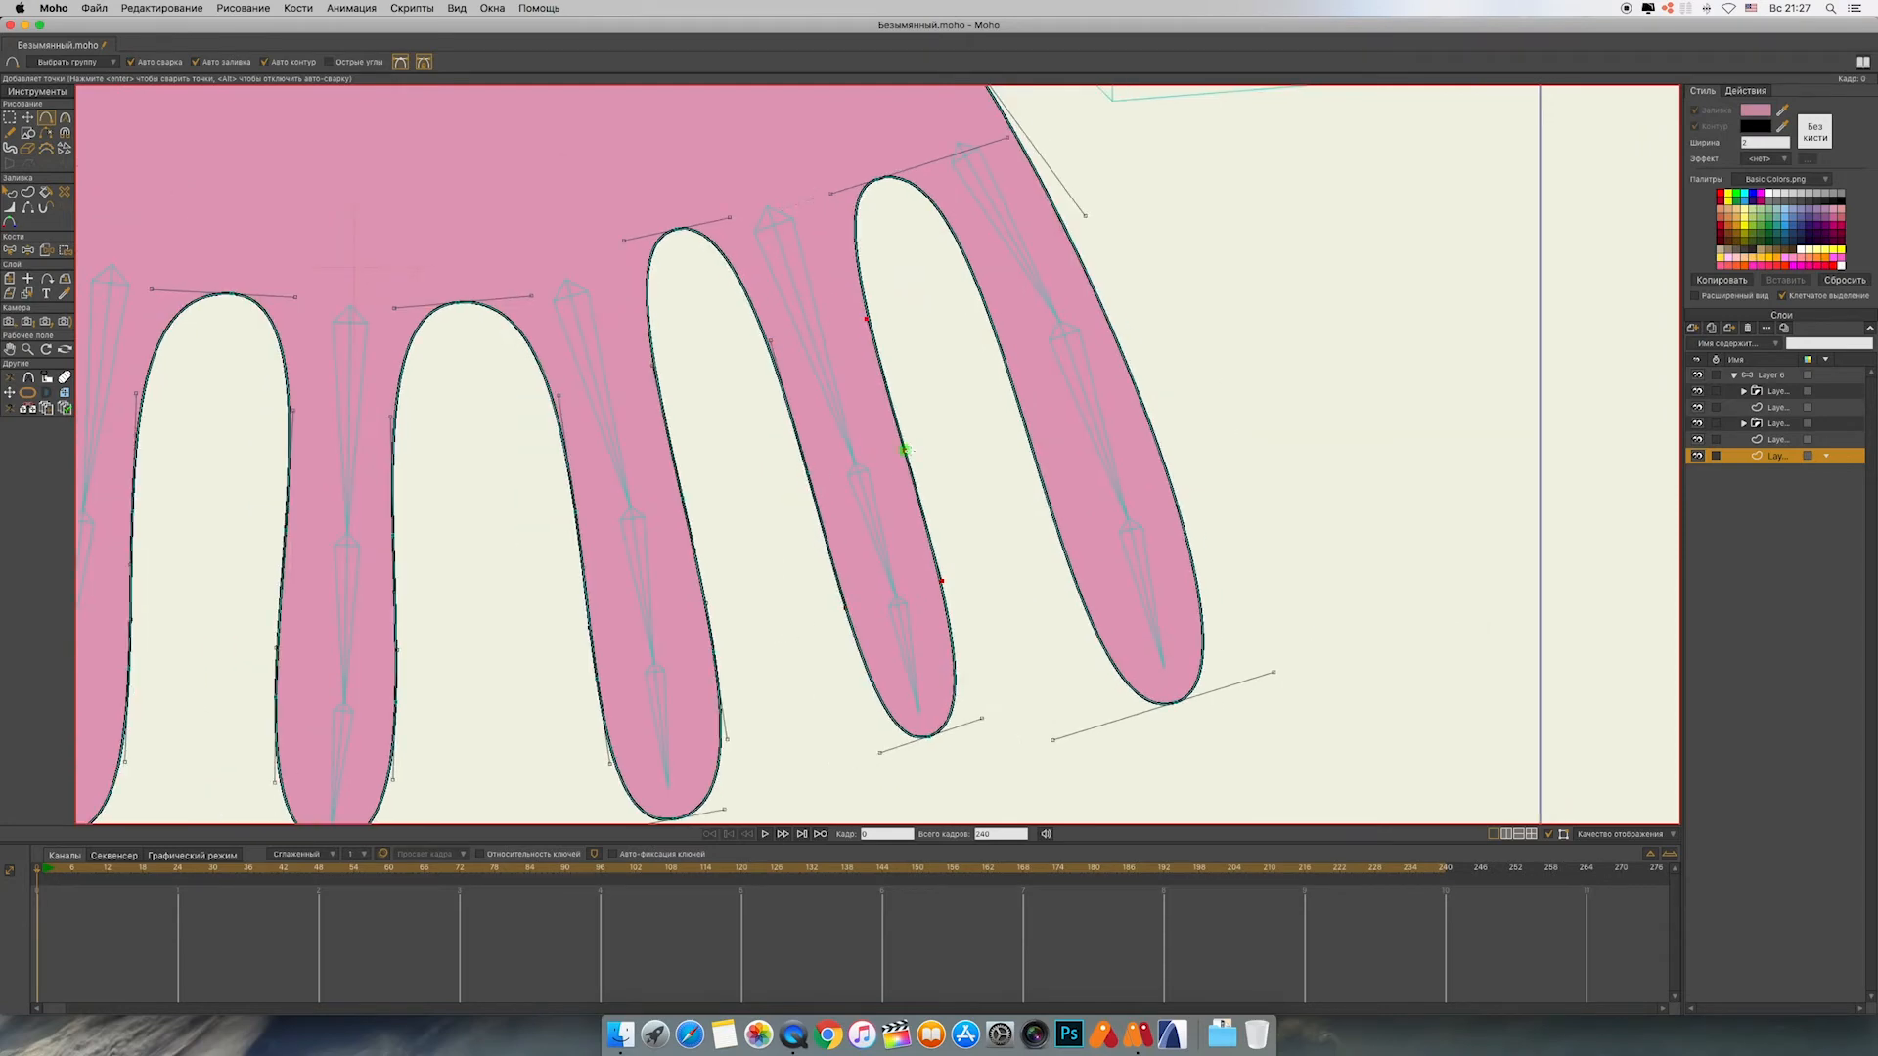
pyautogui.hotkey('ctrl', 'a')
pyautogui.click(1176, 502)
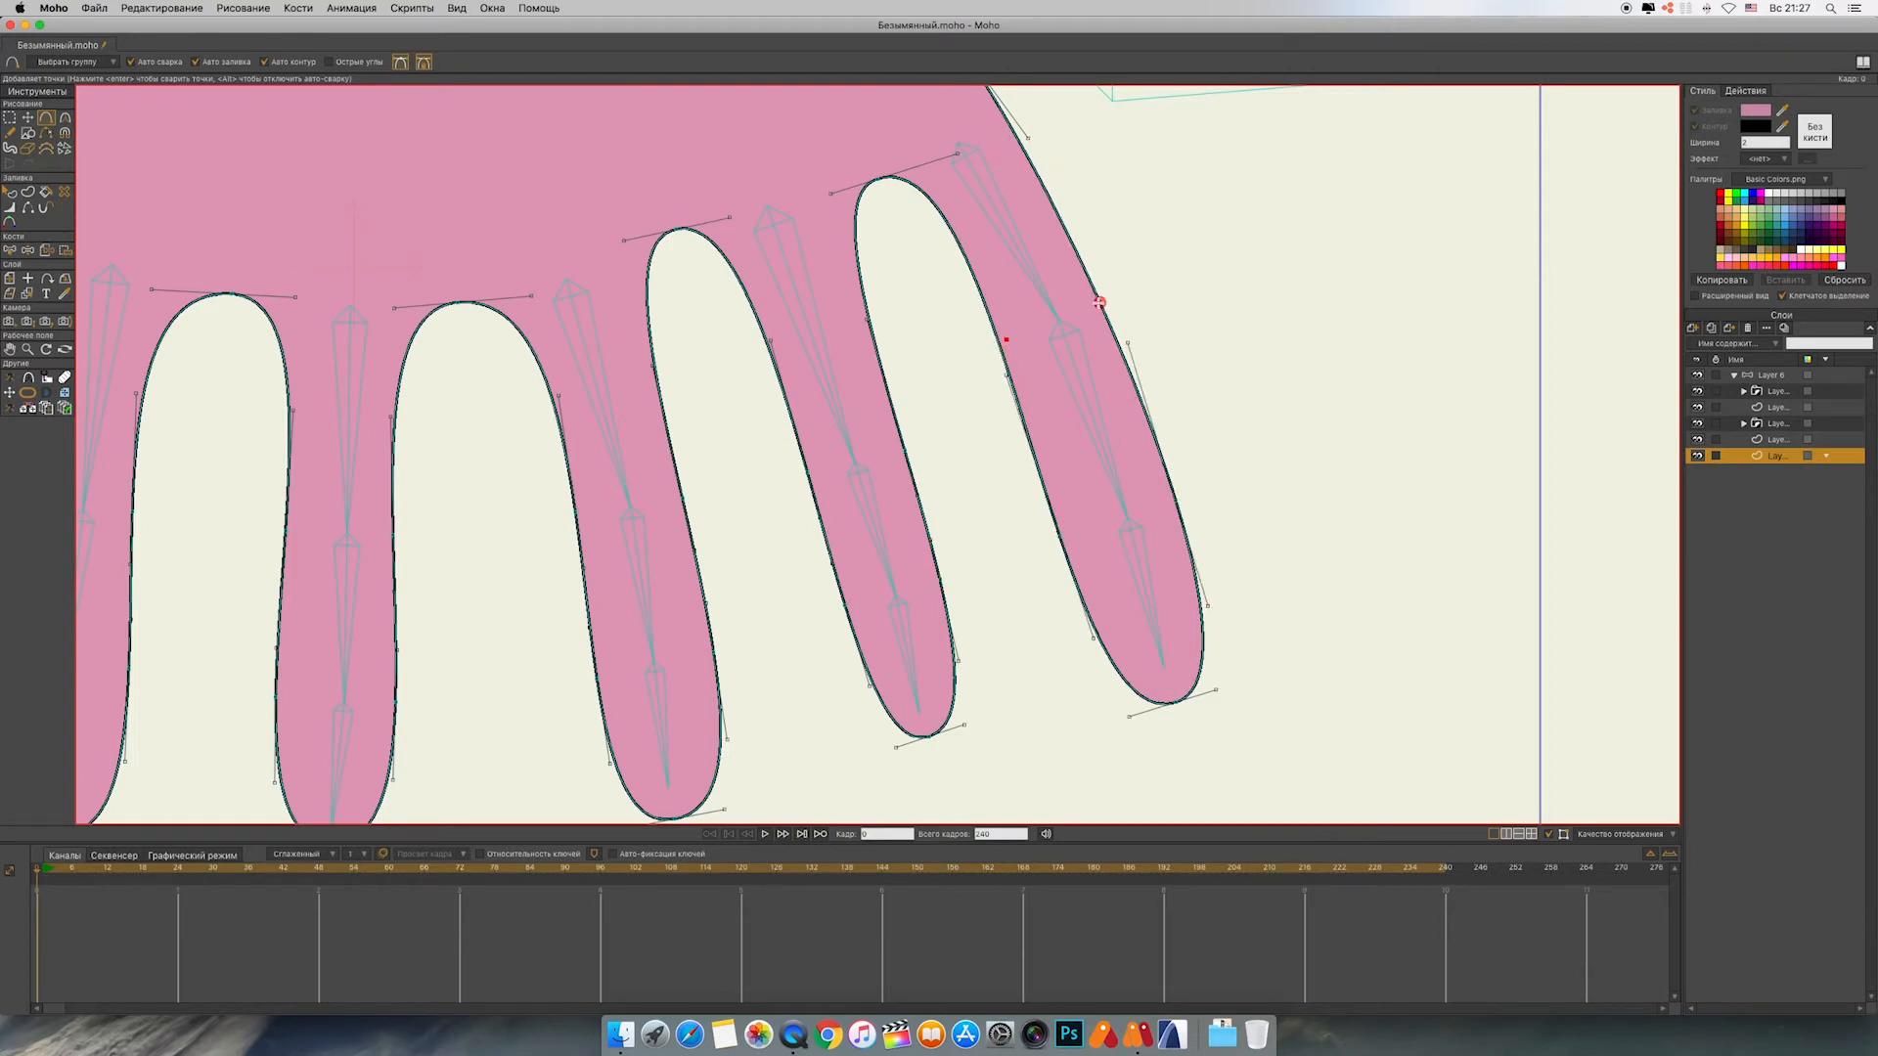
pyautogui.click(1099, 303)
pyautogui.click(997, 338)
pyautogui.click(1100, 305)
pyautogui.moveTo(1230, 251); pyautogui.dragTo(1496, 468)
pyautogui.scroll(-5, 1497, 468)
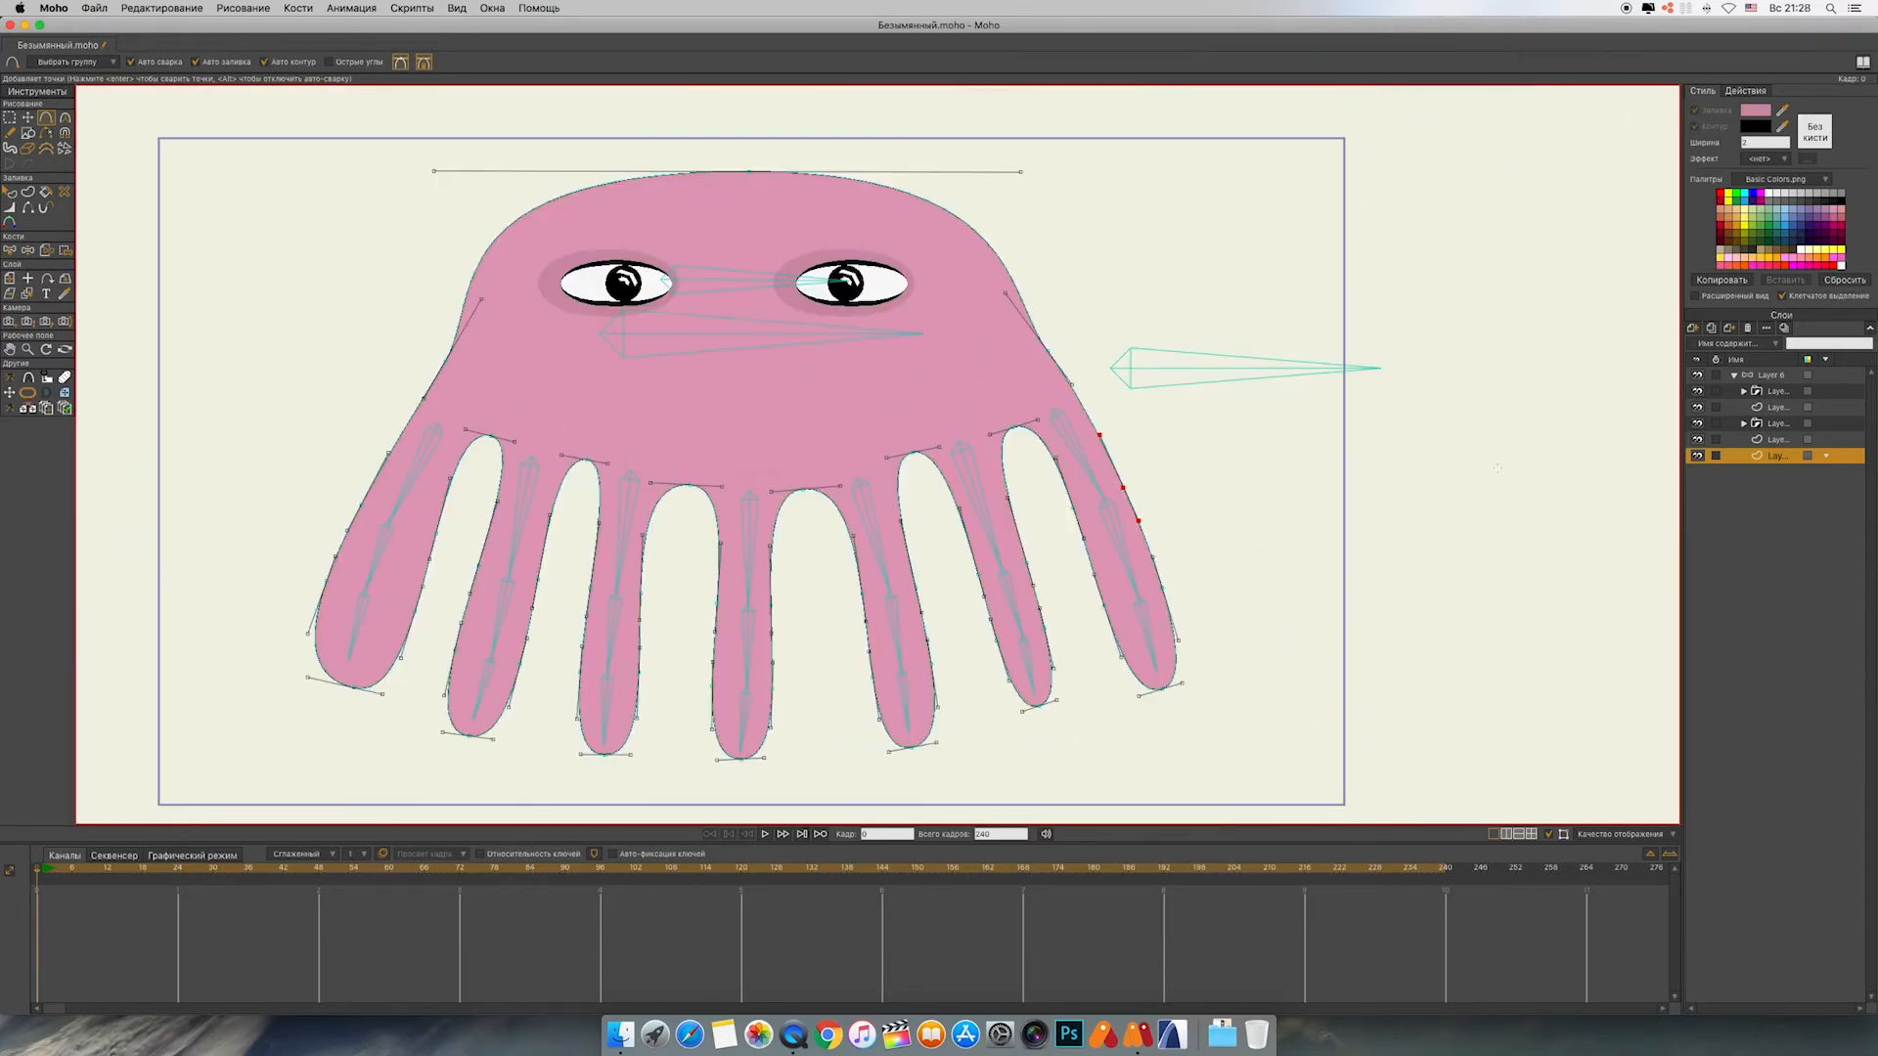
pyautogui.moveTo(1225, 506); pyautogui.dragTo(1336, 523)
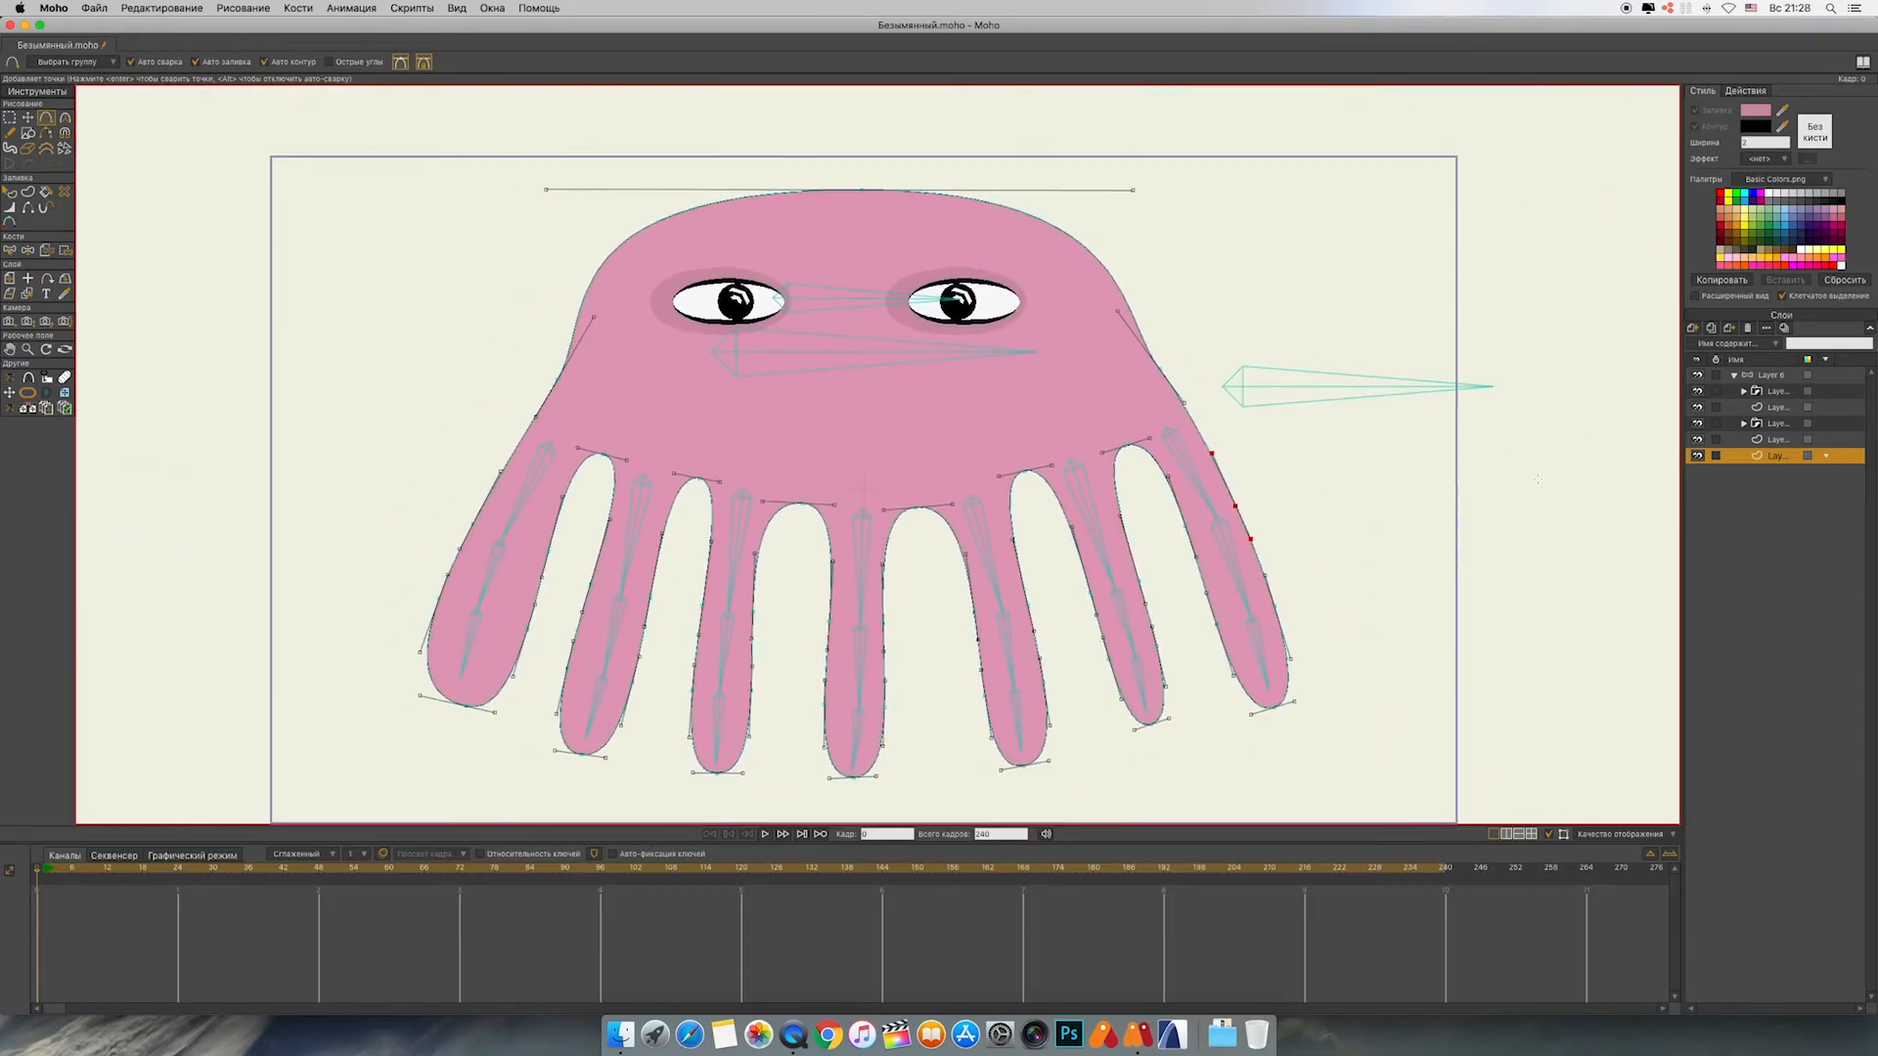
# Step: Create a vector layer above the eye layers and draw a wide, flat ellipse as the mouth, shifting it slightly left below the eyes
pyautogui.click(1759, 392)
pyautogui.click(1692, 328)
pyautogui.click(1727, 341)
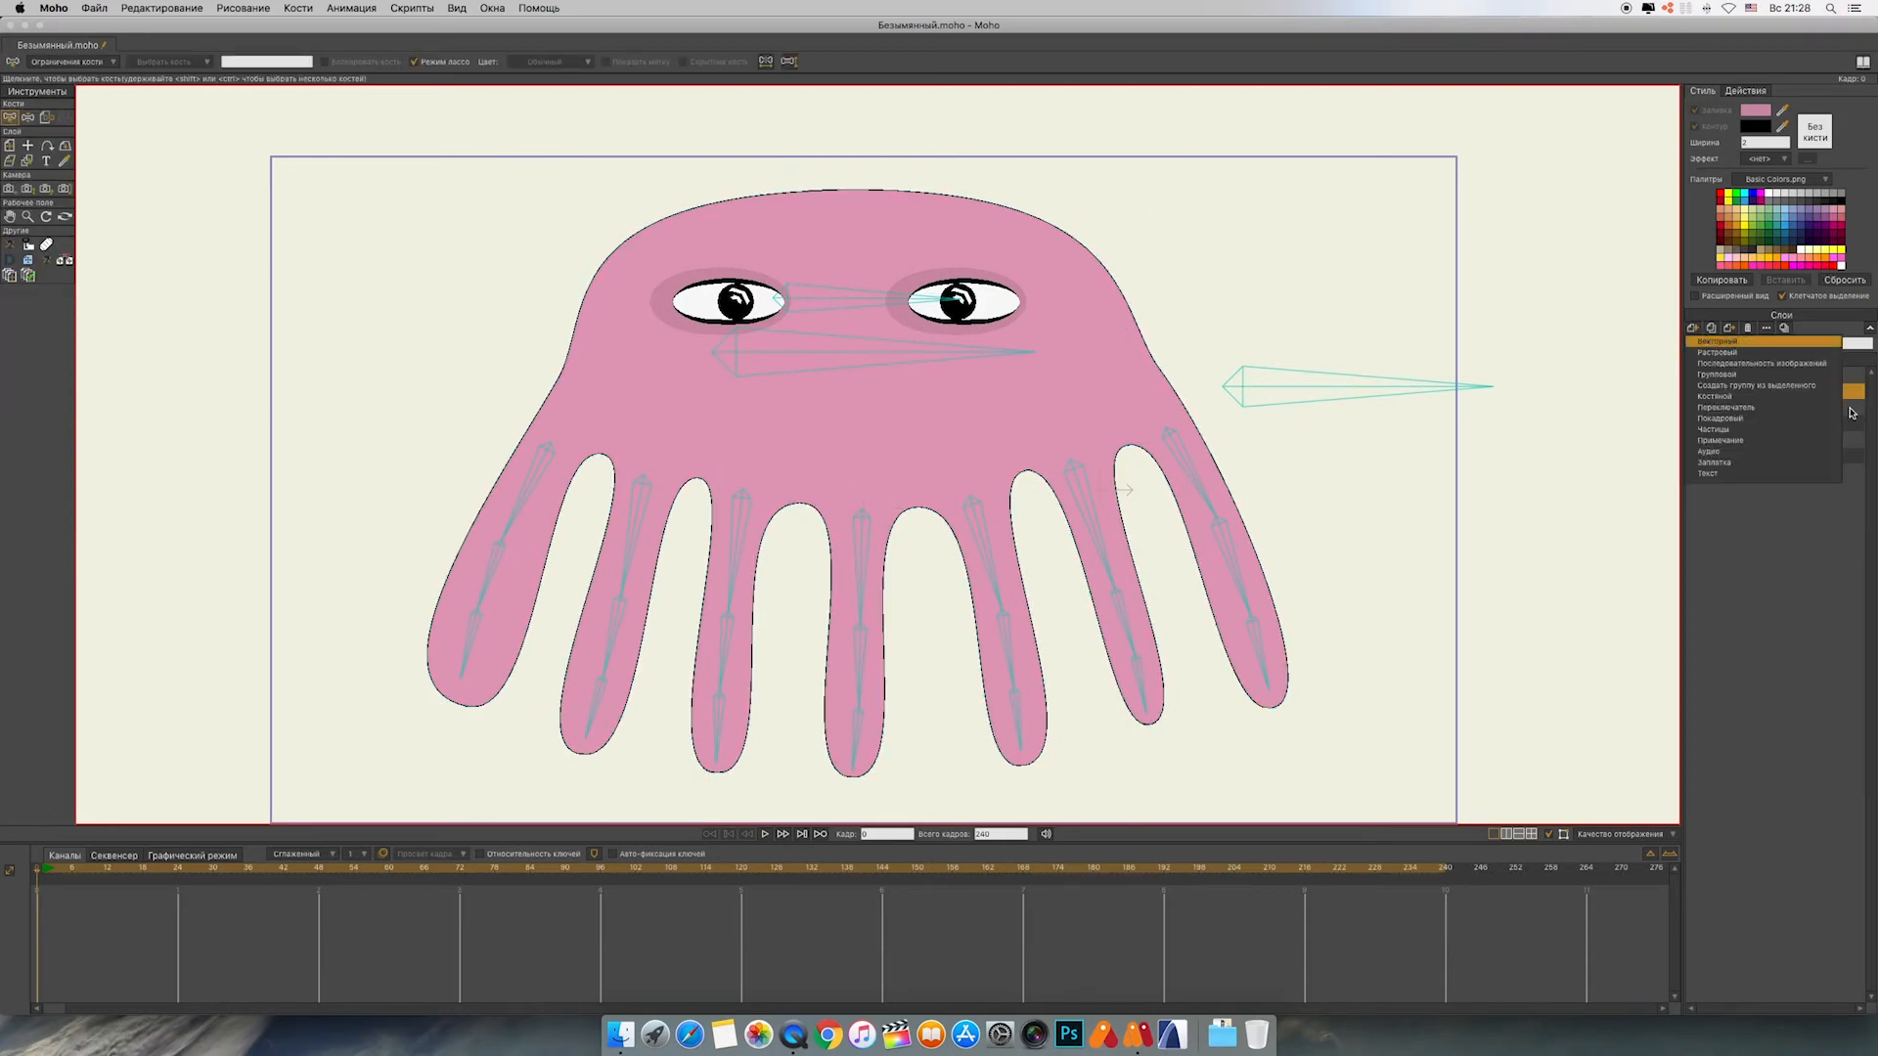
pyautogui.click(28, 132)
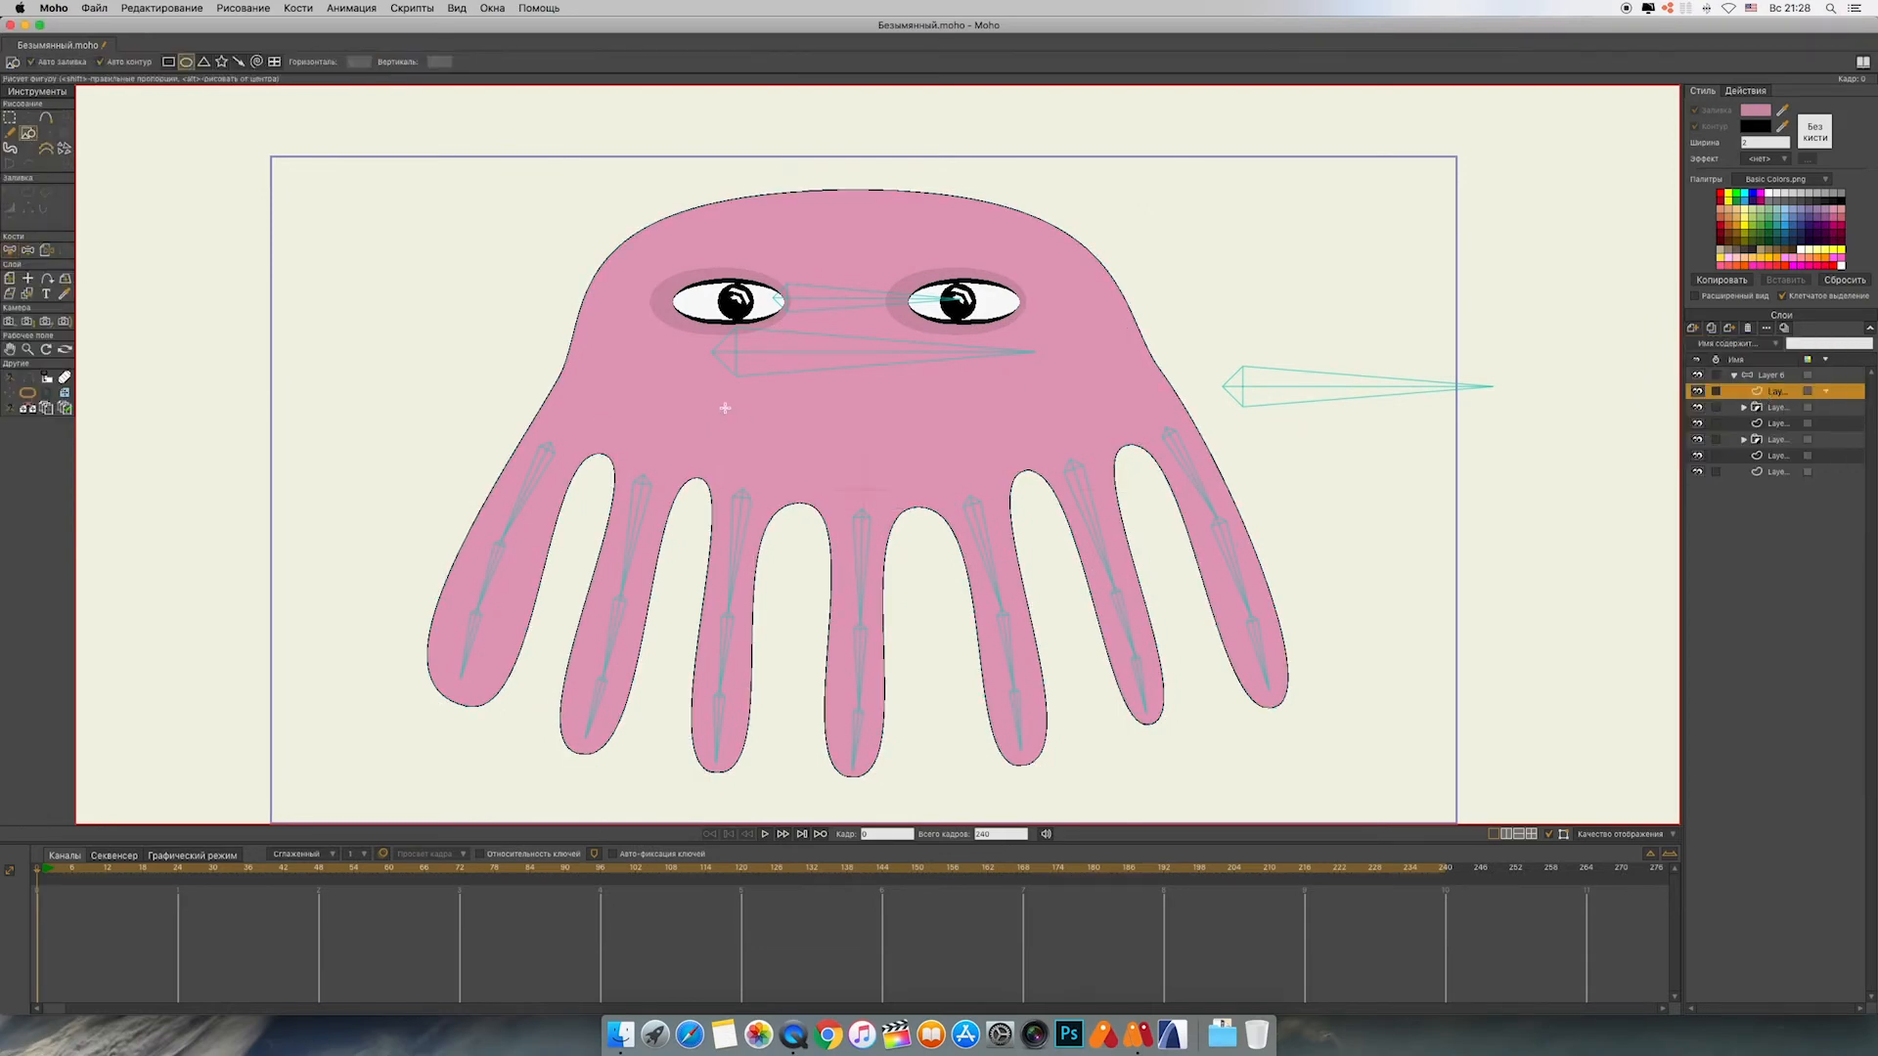
pyautogui.moveTo(714, 400); pyautogui.dragTo(1041, 424)
pyautogui.click(28, 118)
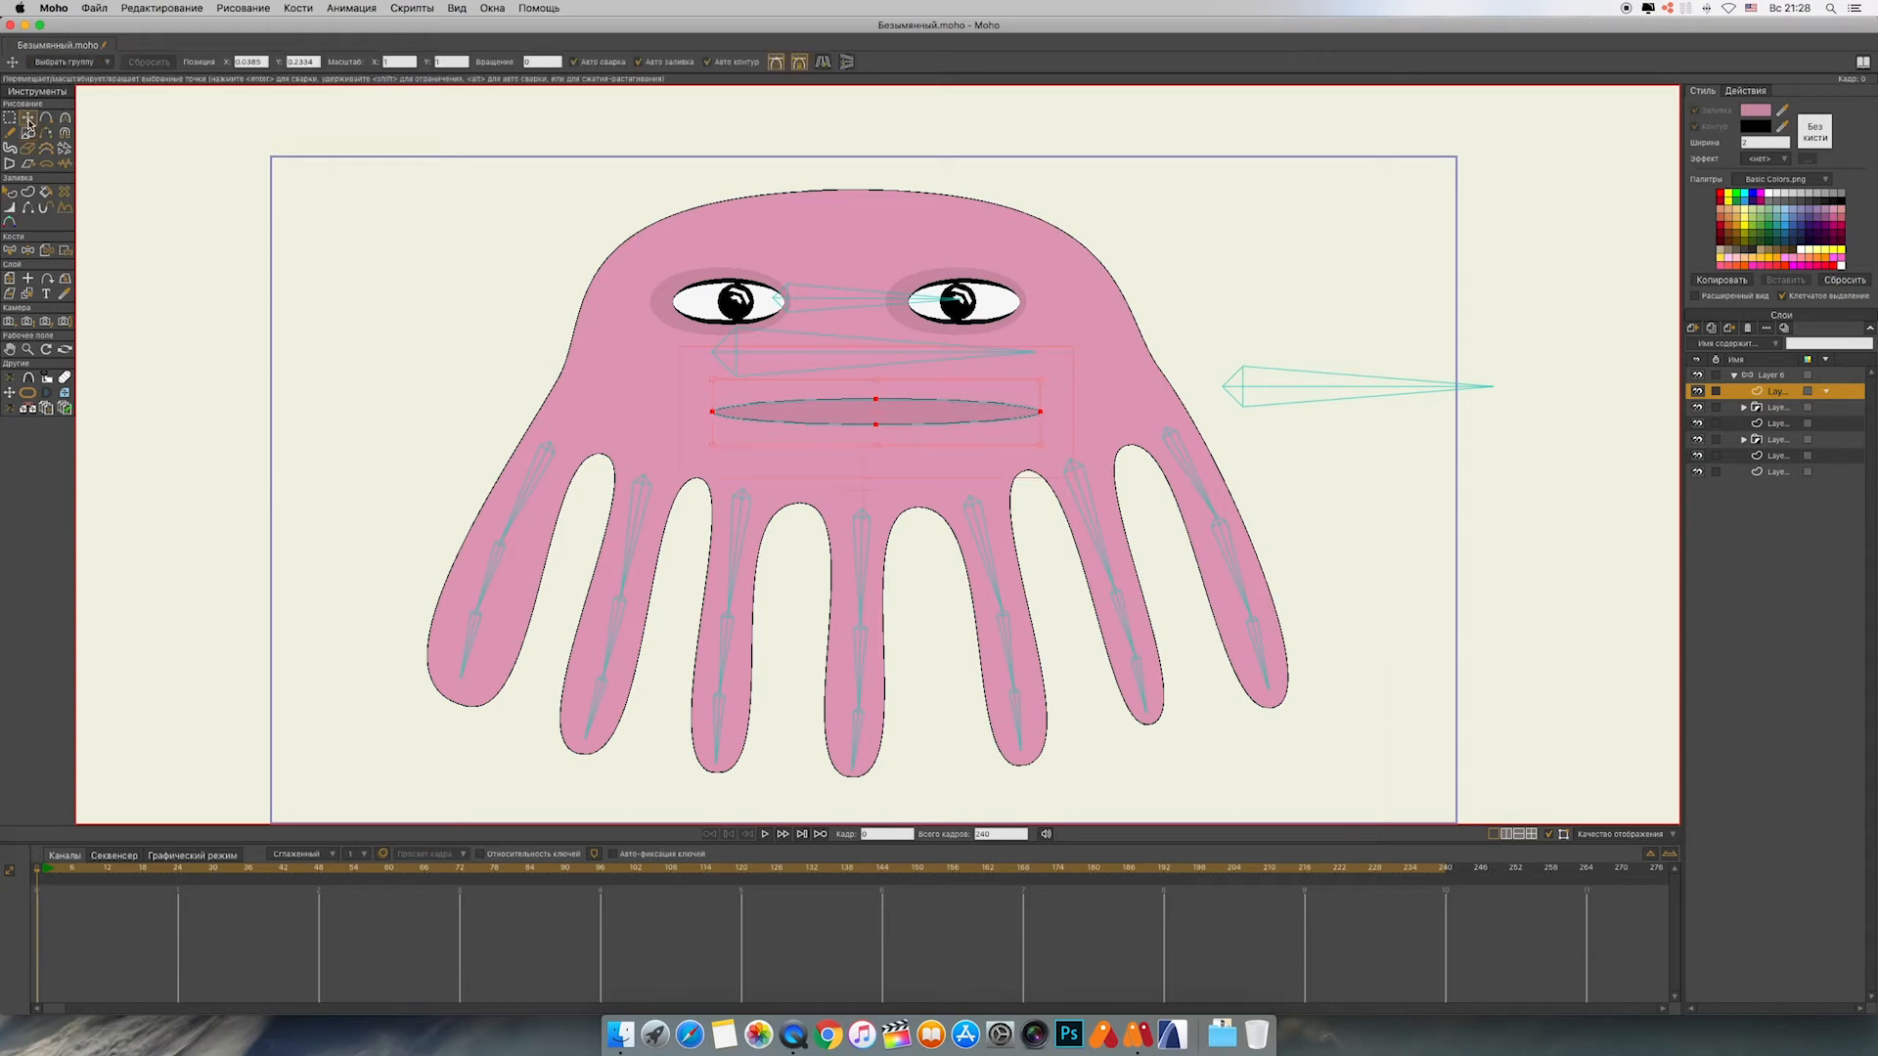
pyautogui.moveTo(867, 419); pyautogui.dragTo(851, 419)
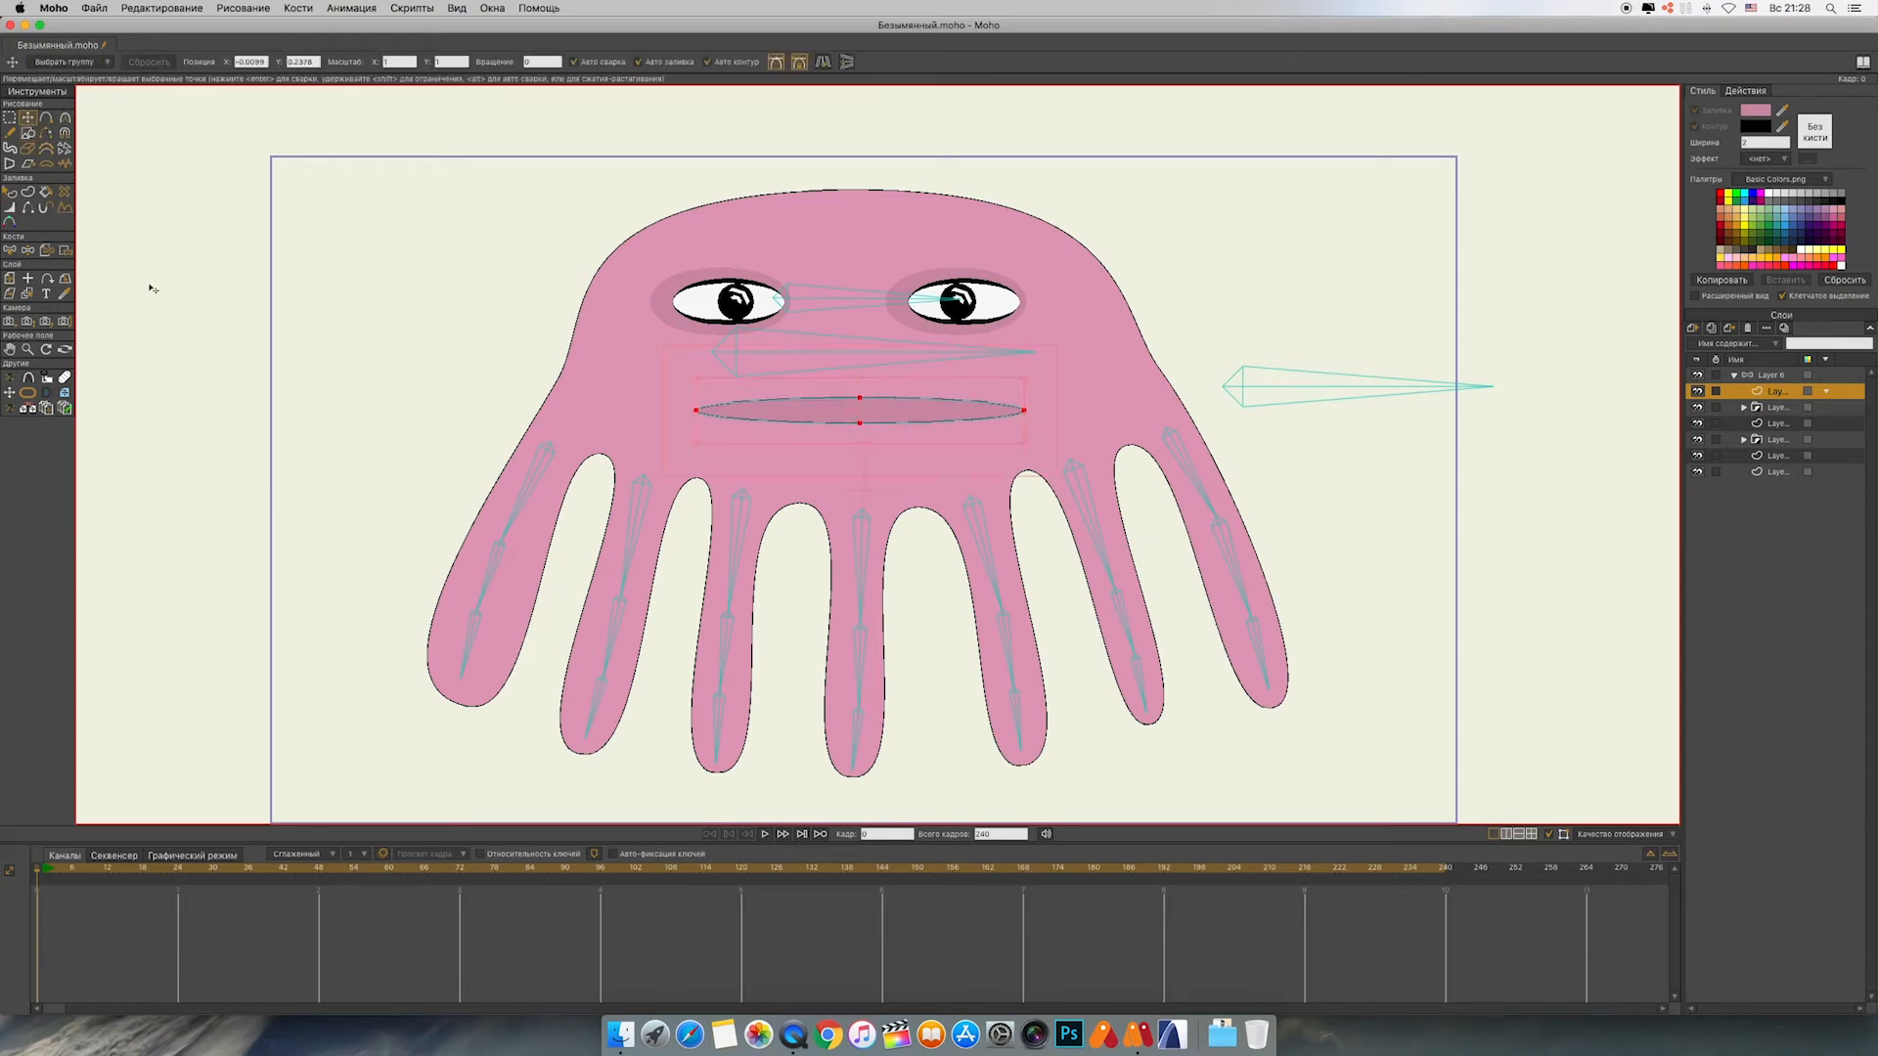
# Step: Change the mouth ellipse's fill to a brighter, more saturated pink
pyautogui.click(11, 193)
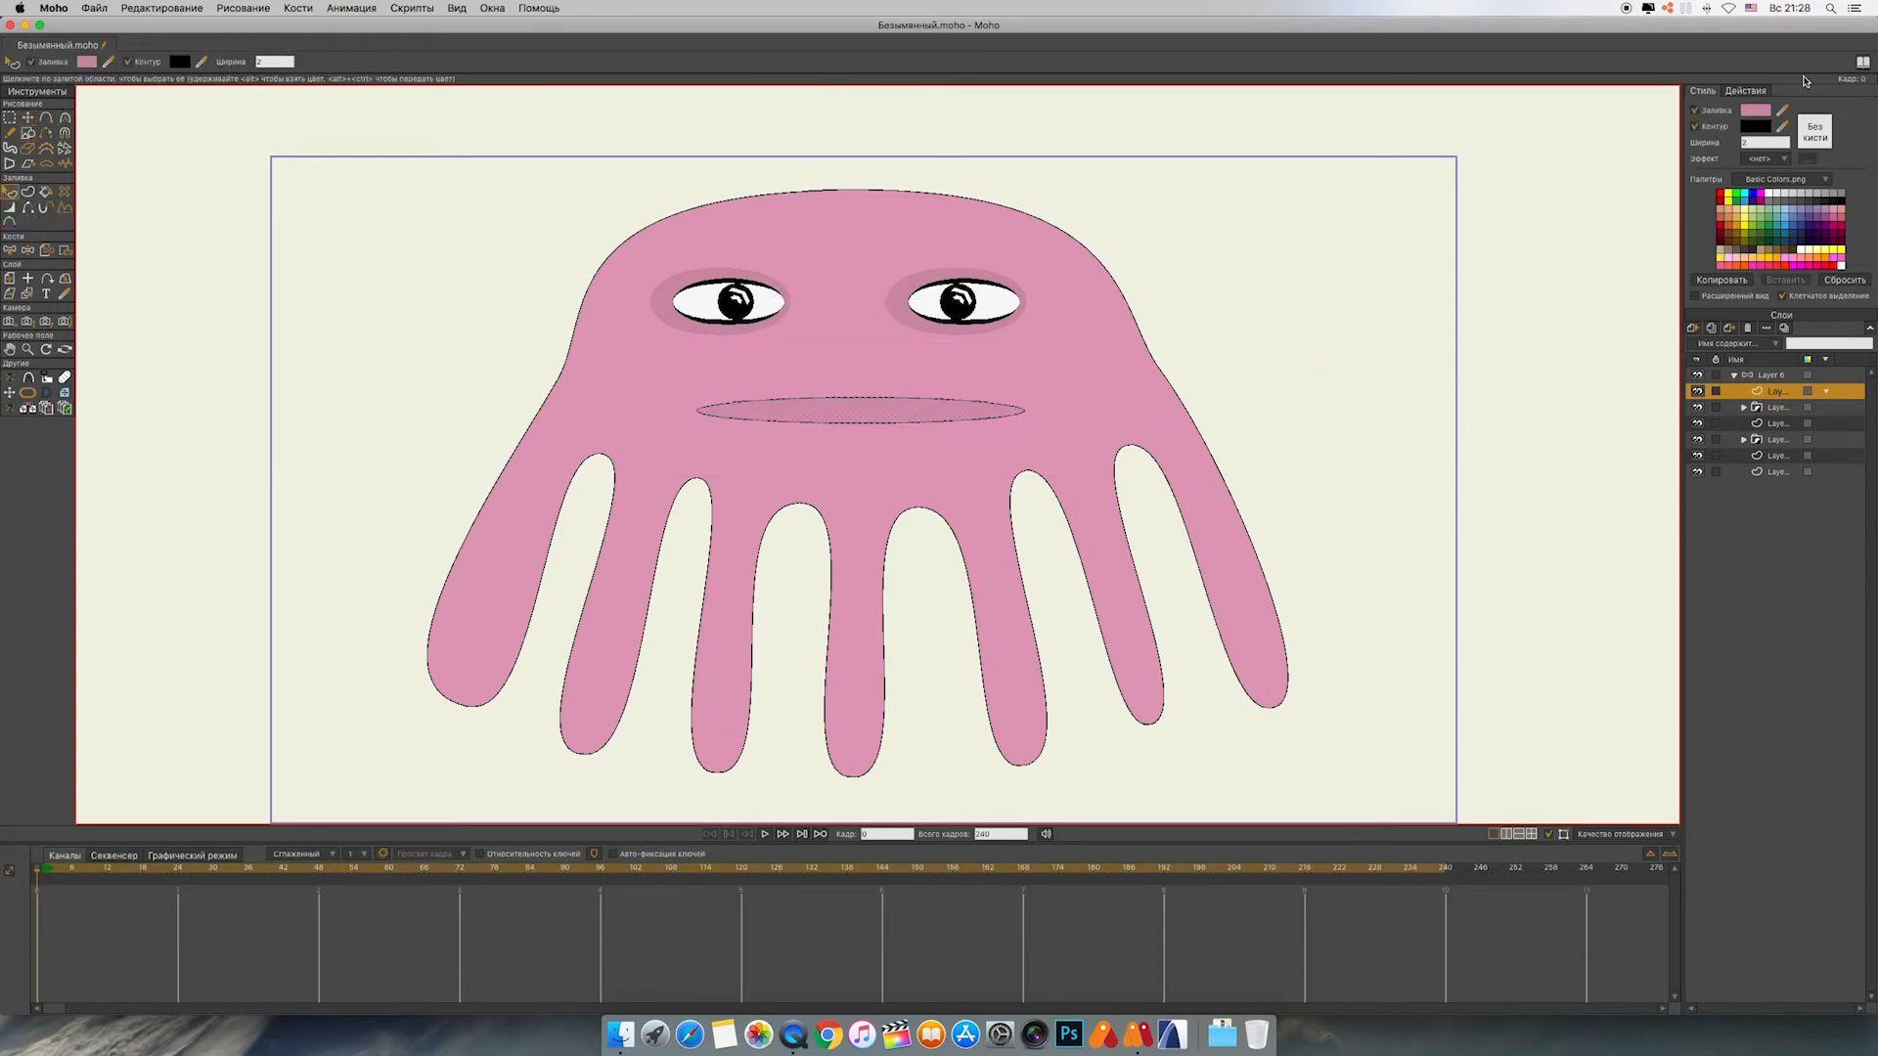
pyautogui.click(1755, 111)
pyautogui.click(1348, 545)
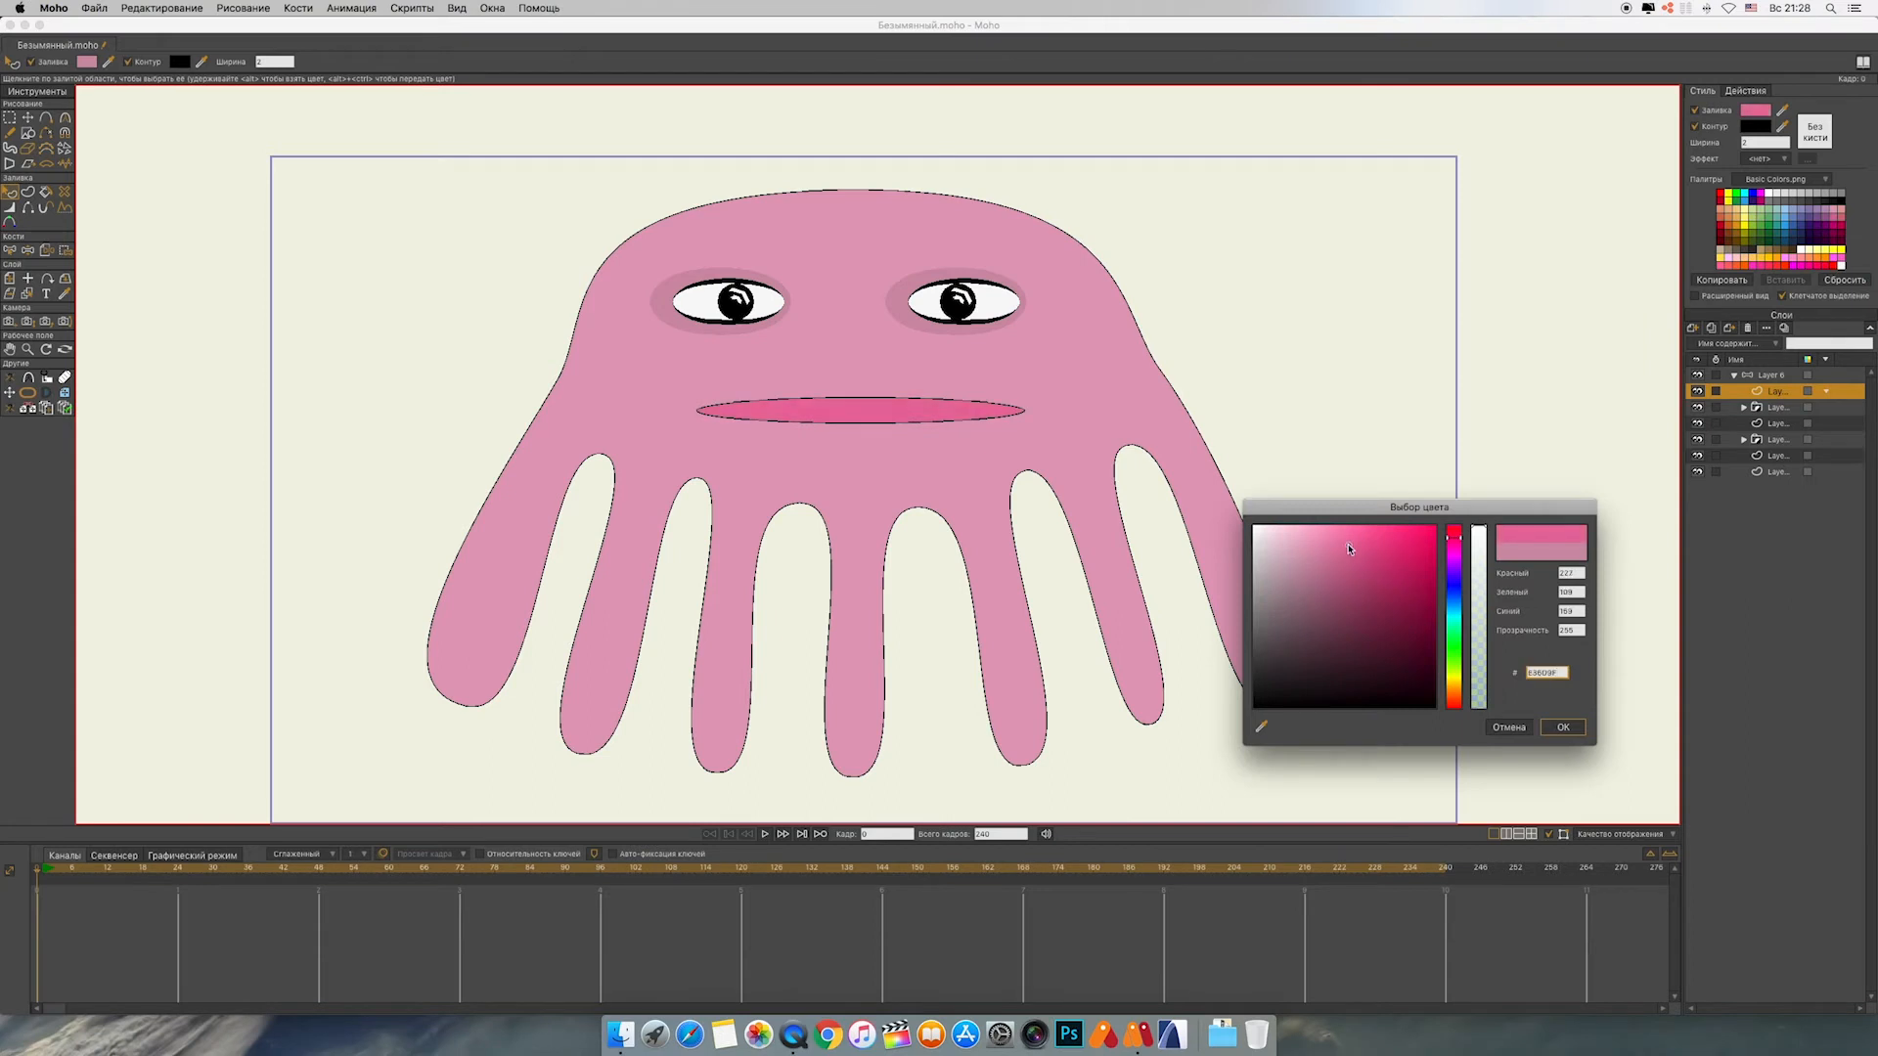
pyautogui.click(1579, 730)
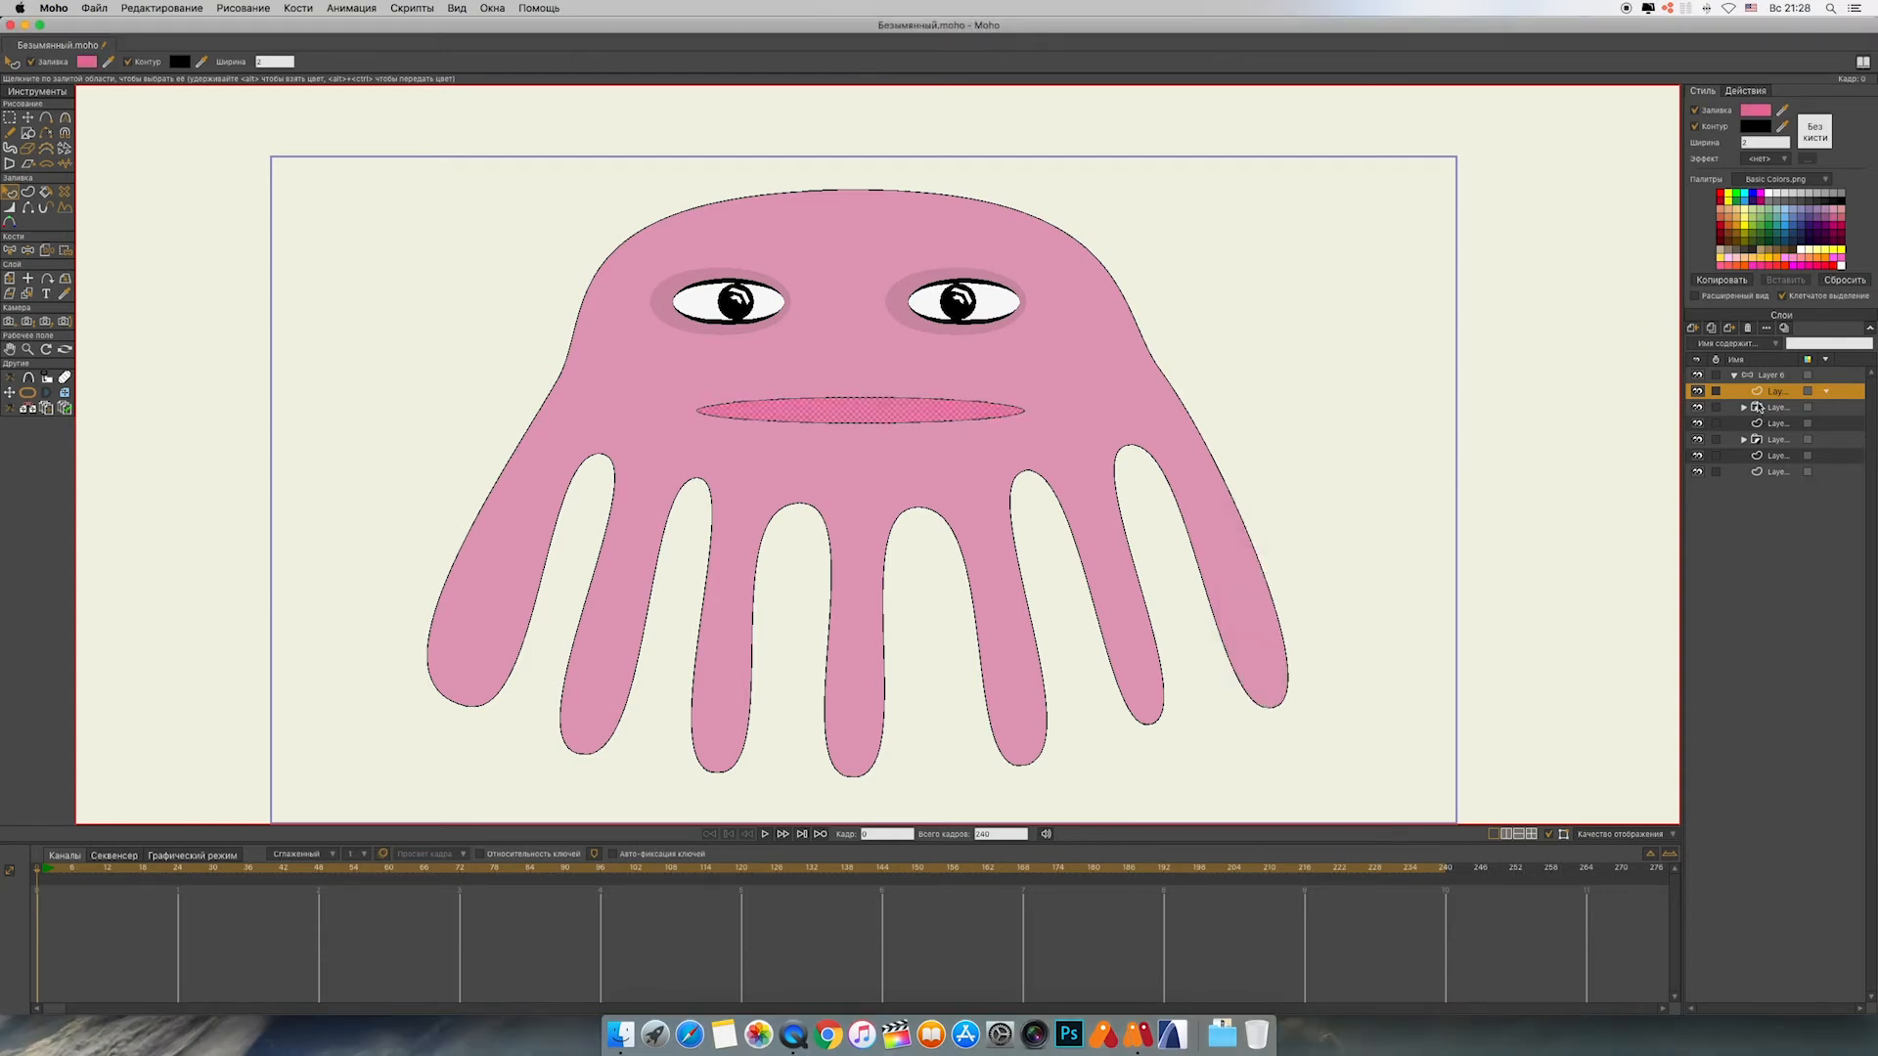
# Step: Draw a lower lip ellipse on a new vector layer over the mouth and pull its upper middle point down into a notch
pyautogui.click(1730, 330)
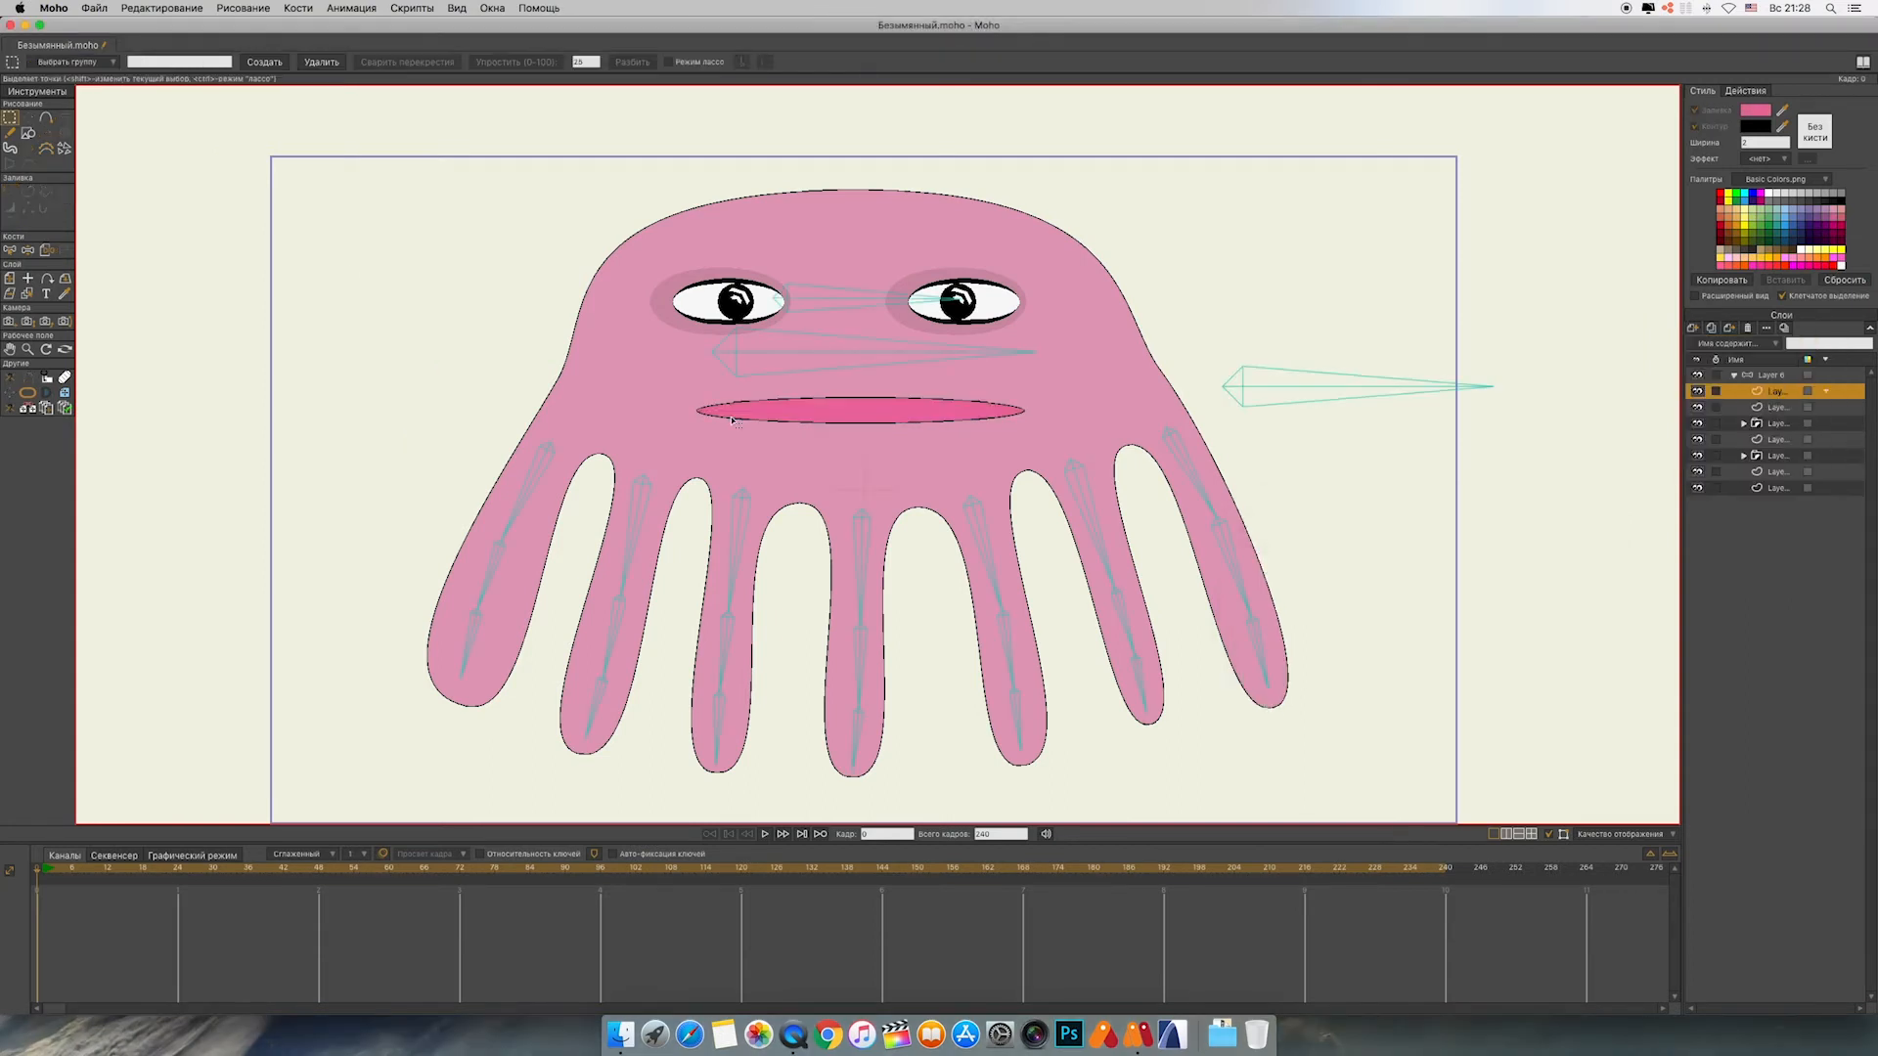
pyautogui.click(21, 134)
pyautogui.moveTo(800, 411); pyautogui.dragTo(745, 421)
pyautogui.moveTo(861, 445)
pyautogui.mouseDown()
pyautogui.moveTo(889, 402)
pyautogui.moveTo(837, 396)
pyautogui.moveTo(864, 418)
pyautogui.mouseUp()
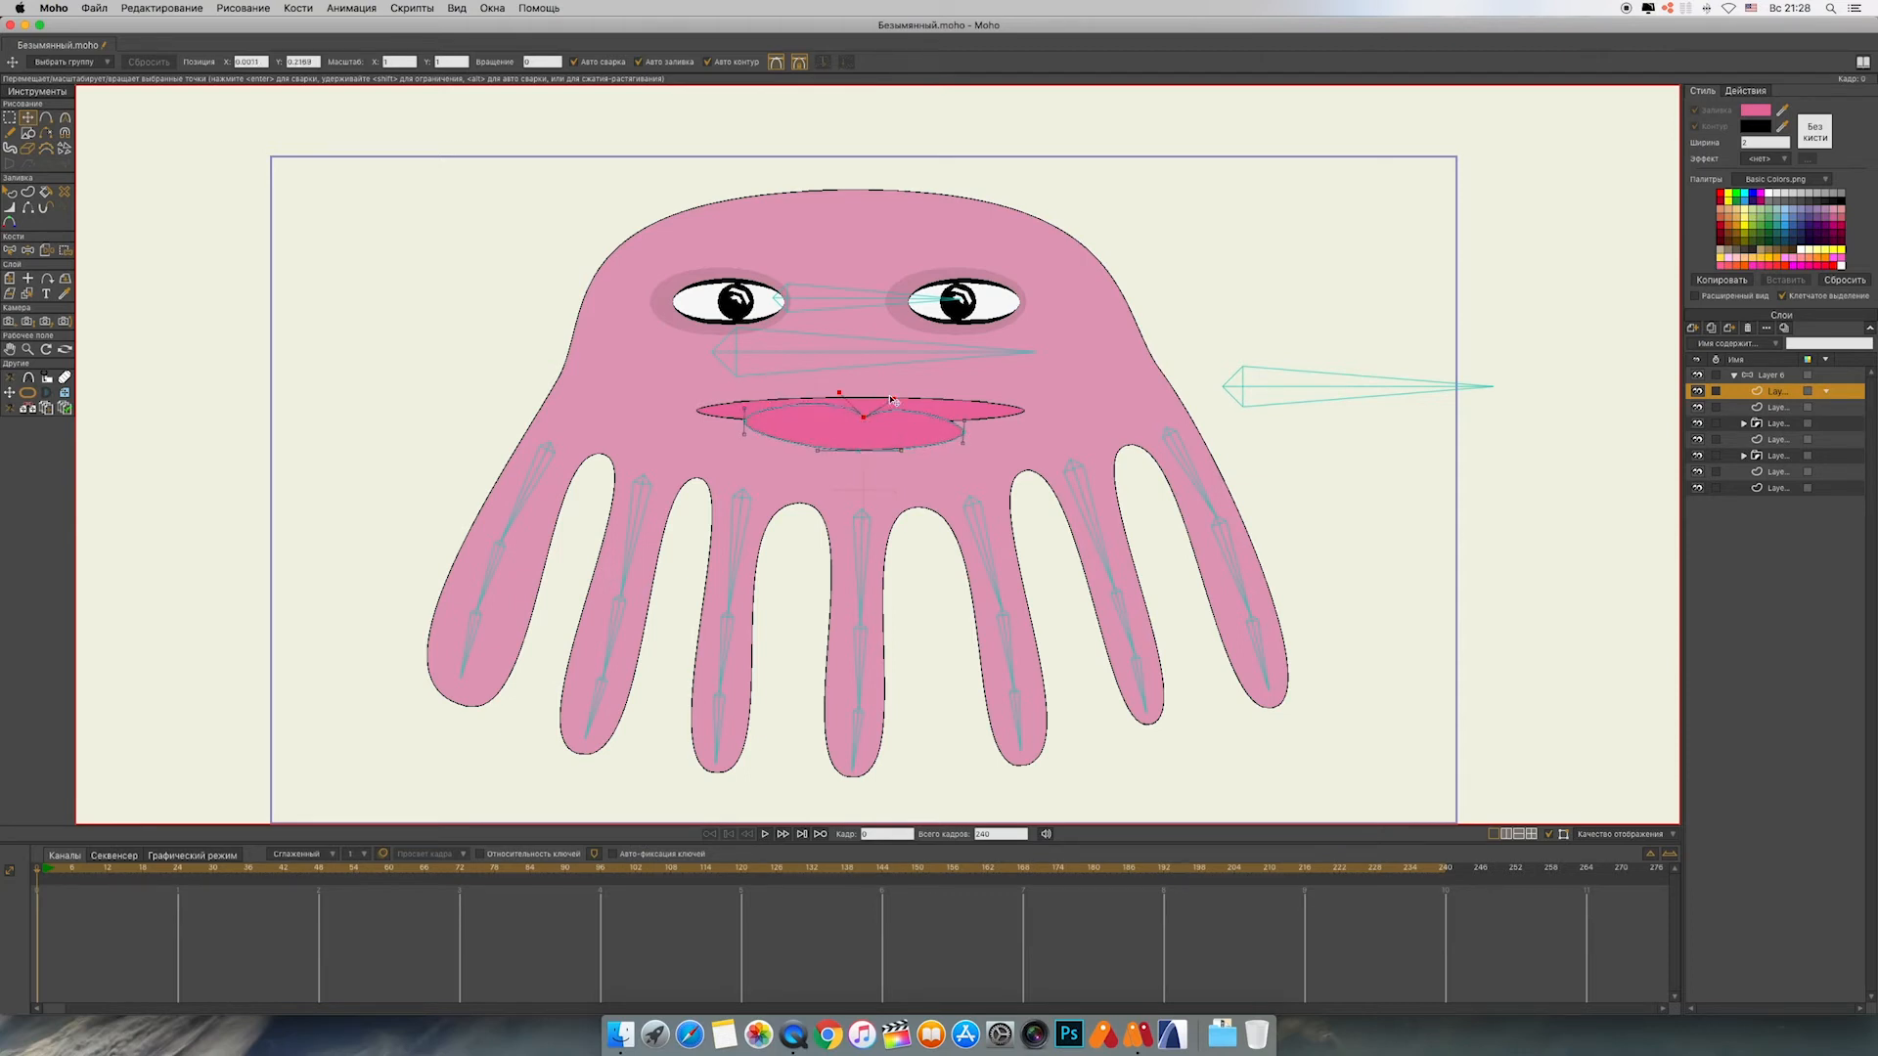
# Step: Group the mouth and lower lip layers, and set the group's masking to Hide all
pyautogui.keyDown('shift'); pyautogui.click(1741, 408); pyautogui.keyUp('shift')
pyautogui.rightClick(1740, 407)
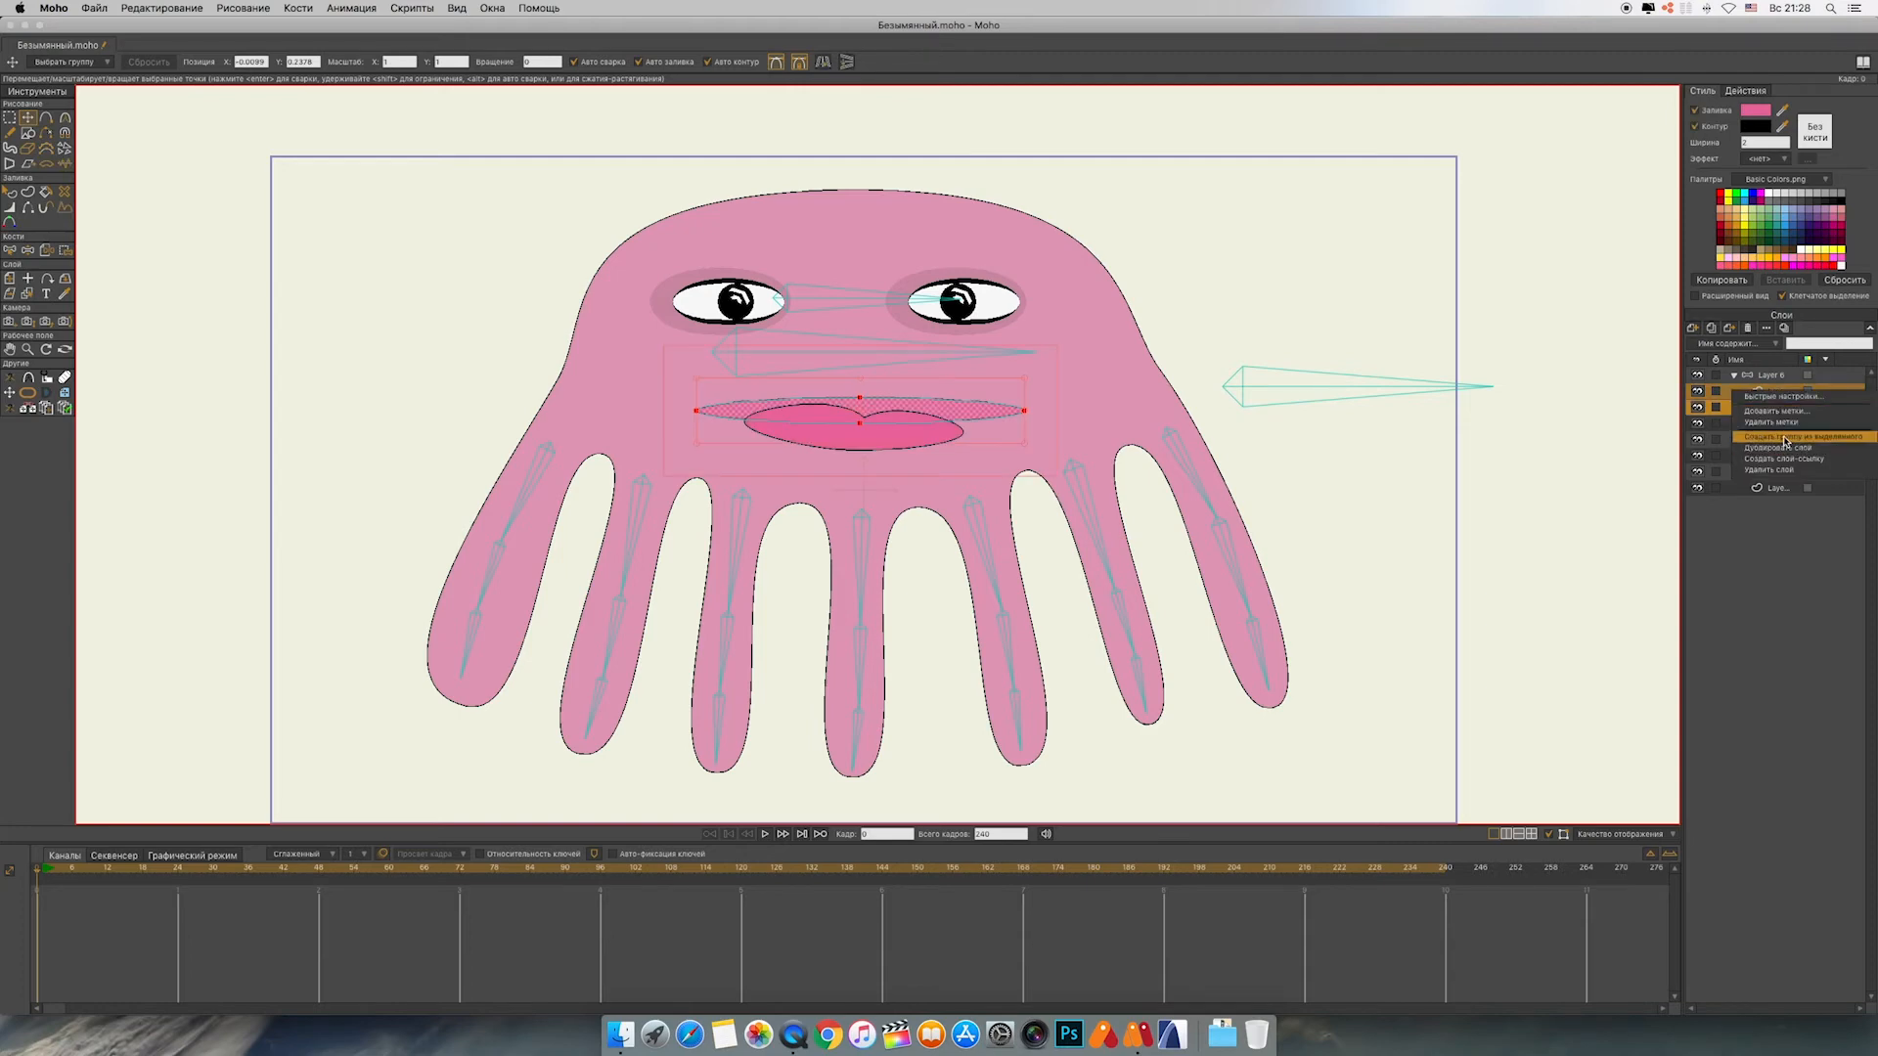
pyautogui.click(1764, 434)
pyautogui.doubleClick(1756, 393)
pyautogui.click(1451, 192)
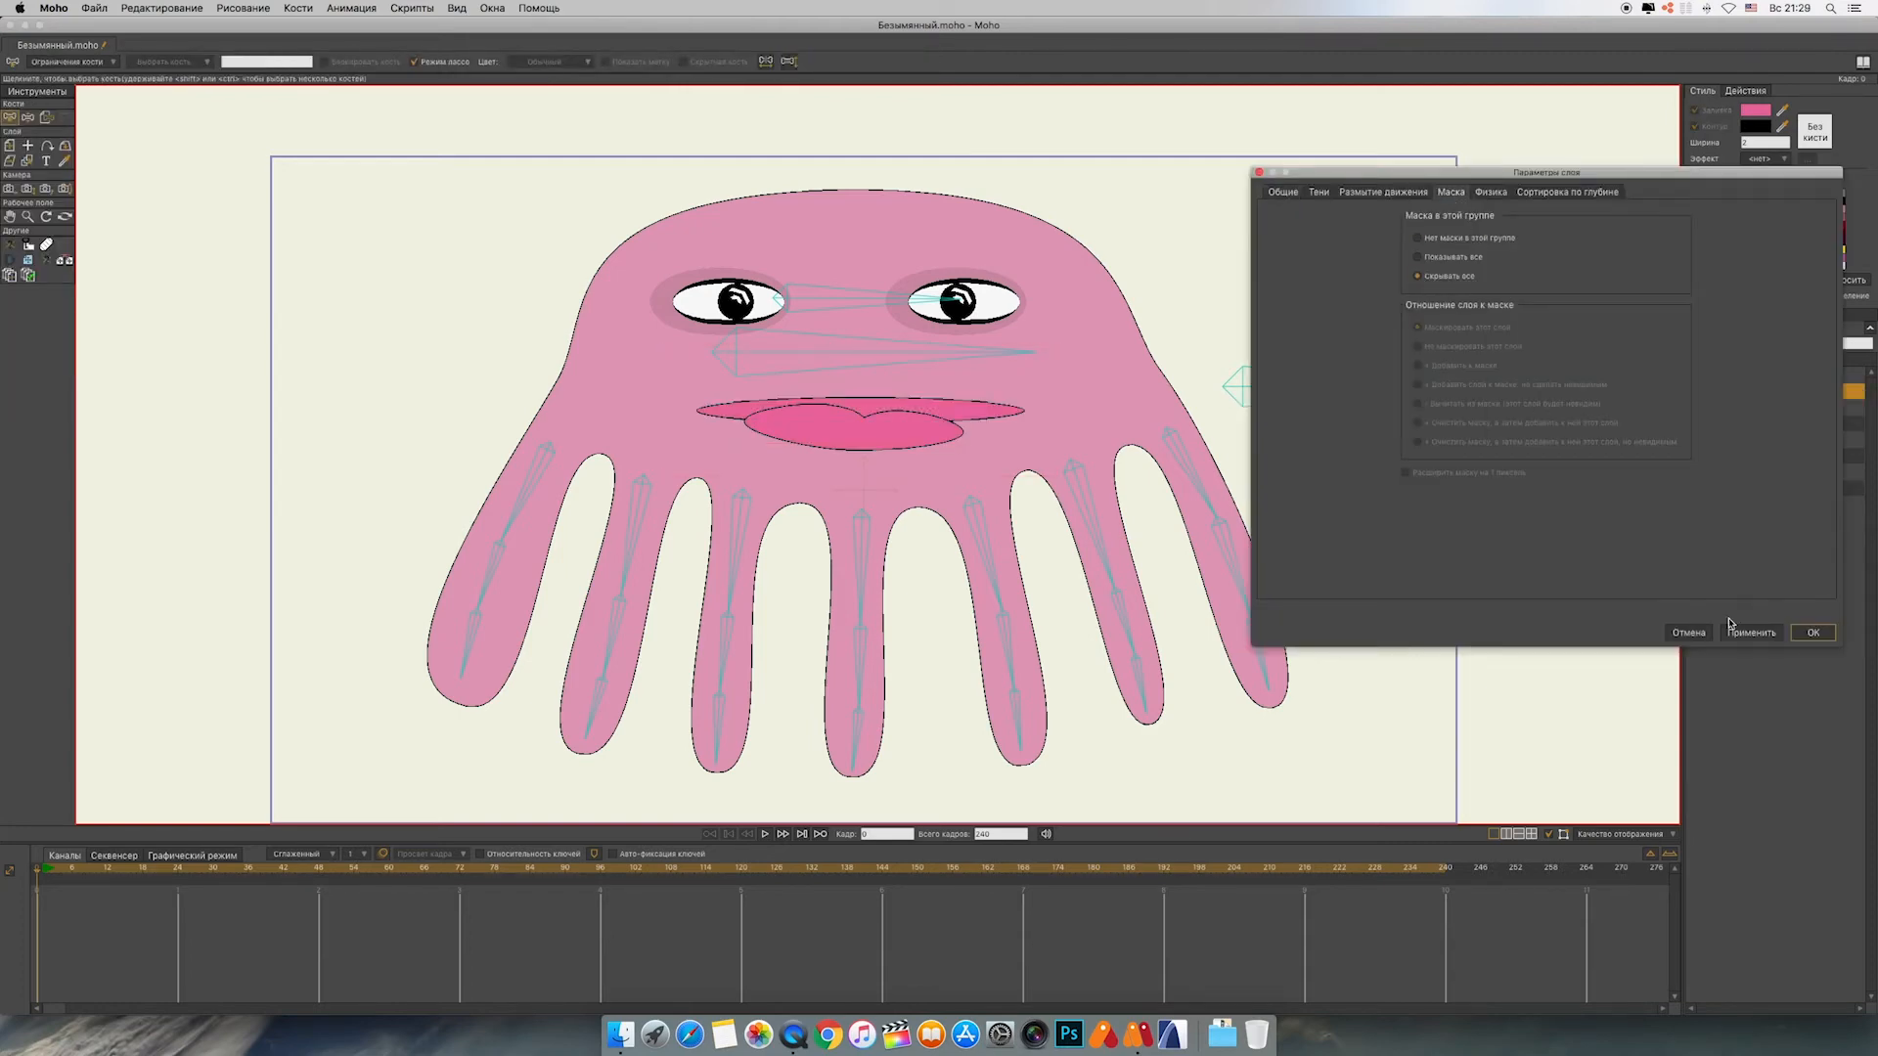
pyautogui.click(1761, 637)
pyautogui.click(1815, 633)
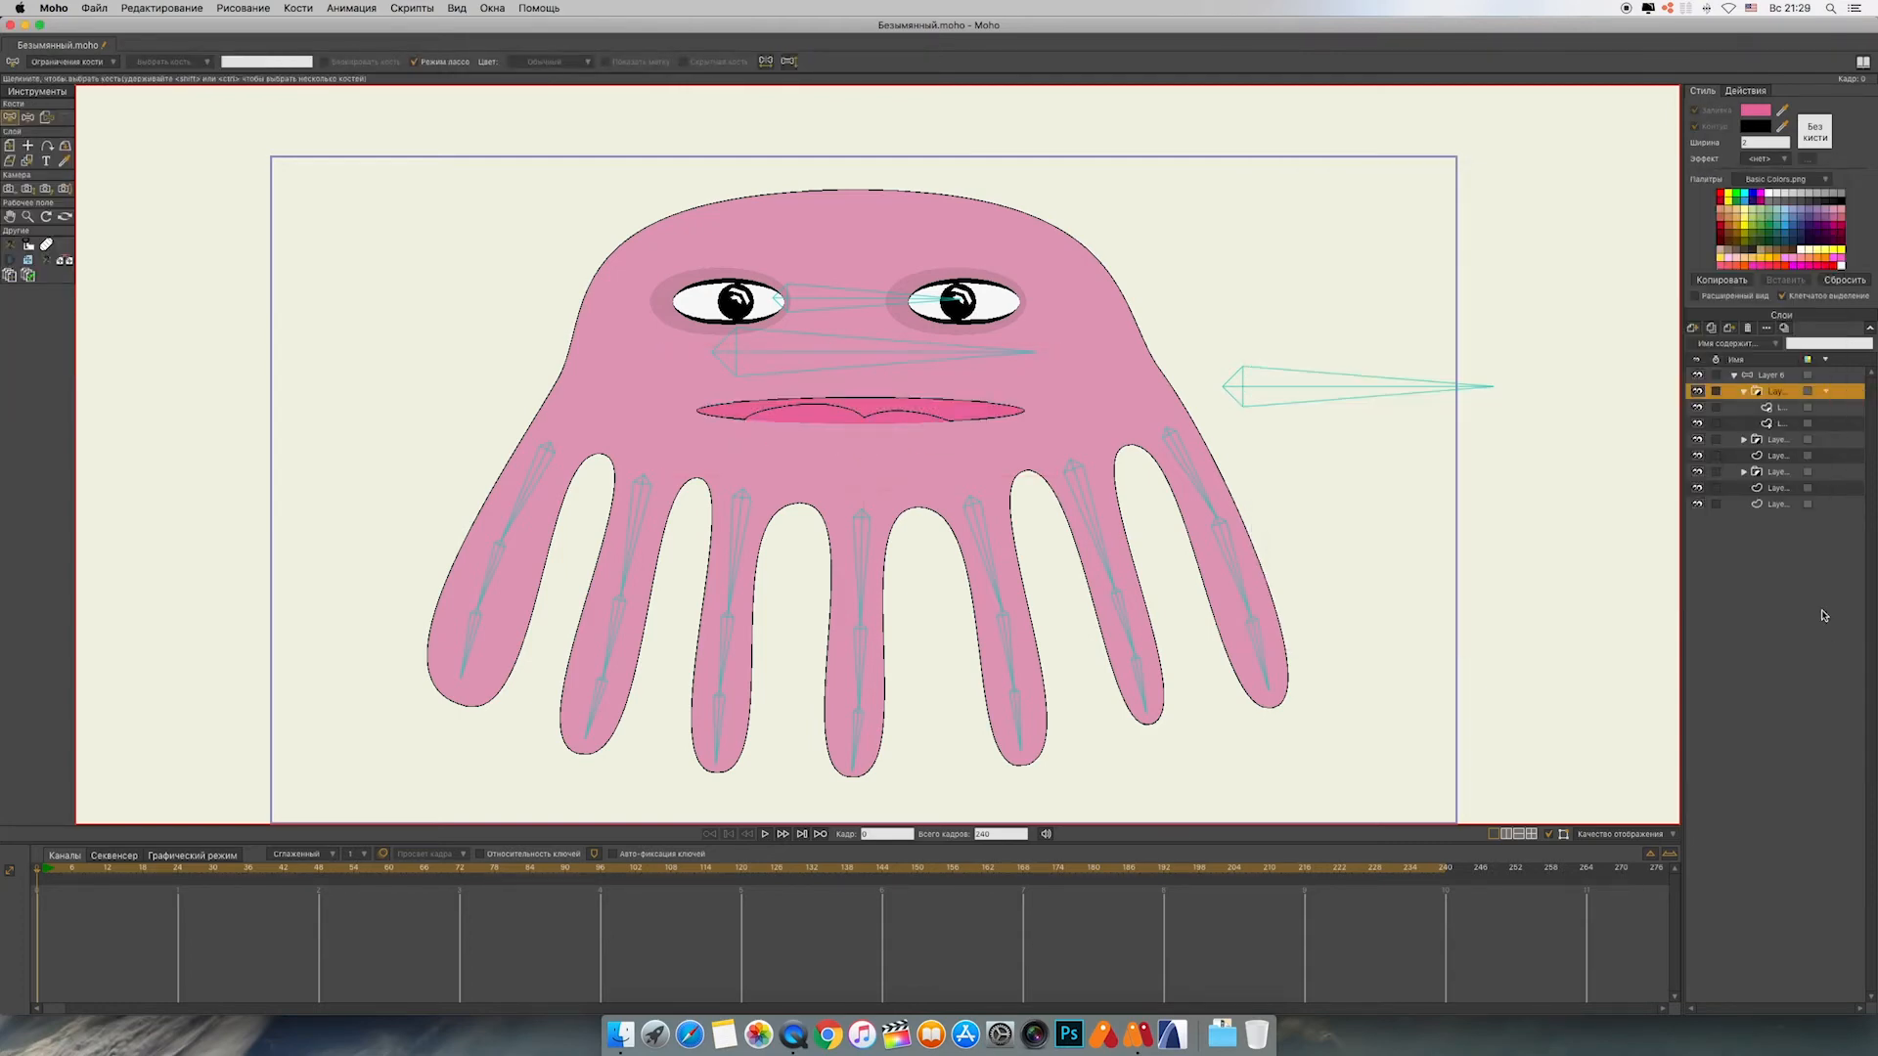
# Step: Select the lower lip layer inside the mouth group
pyautogui.click(1746, 424)
pyautogui.click(1741, 409)
pyautogui.click(1756, 109)
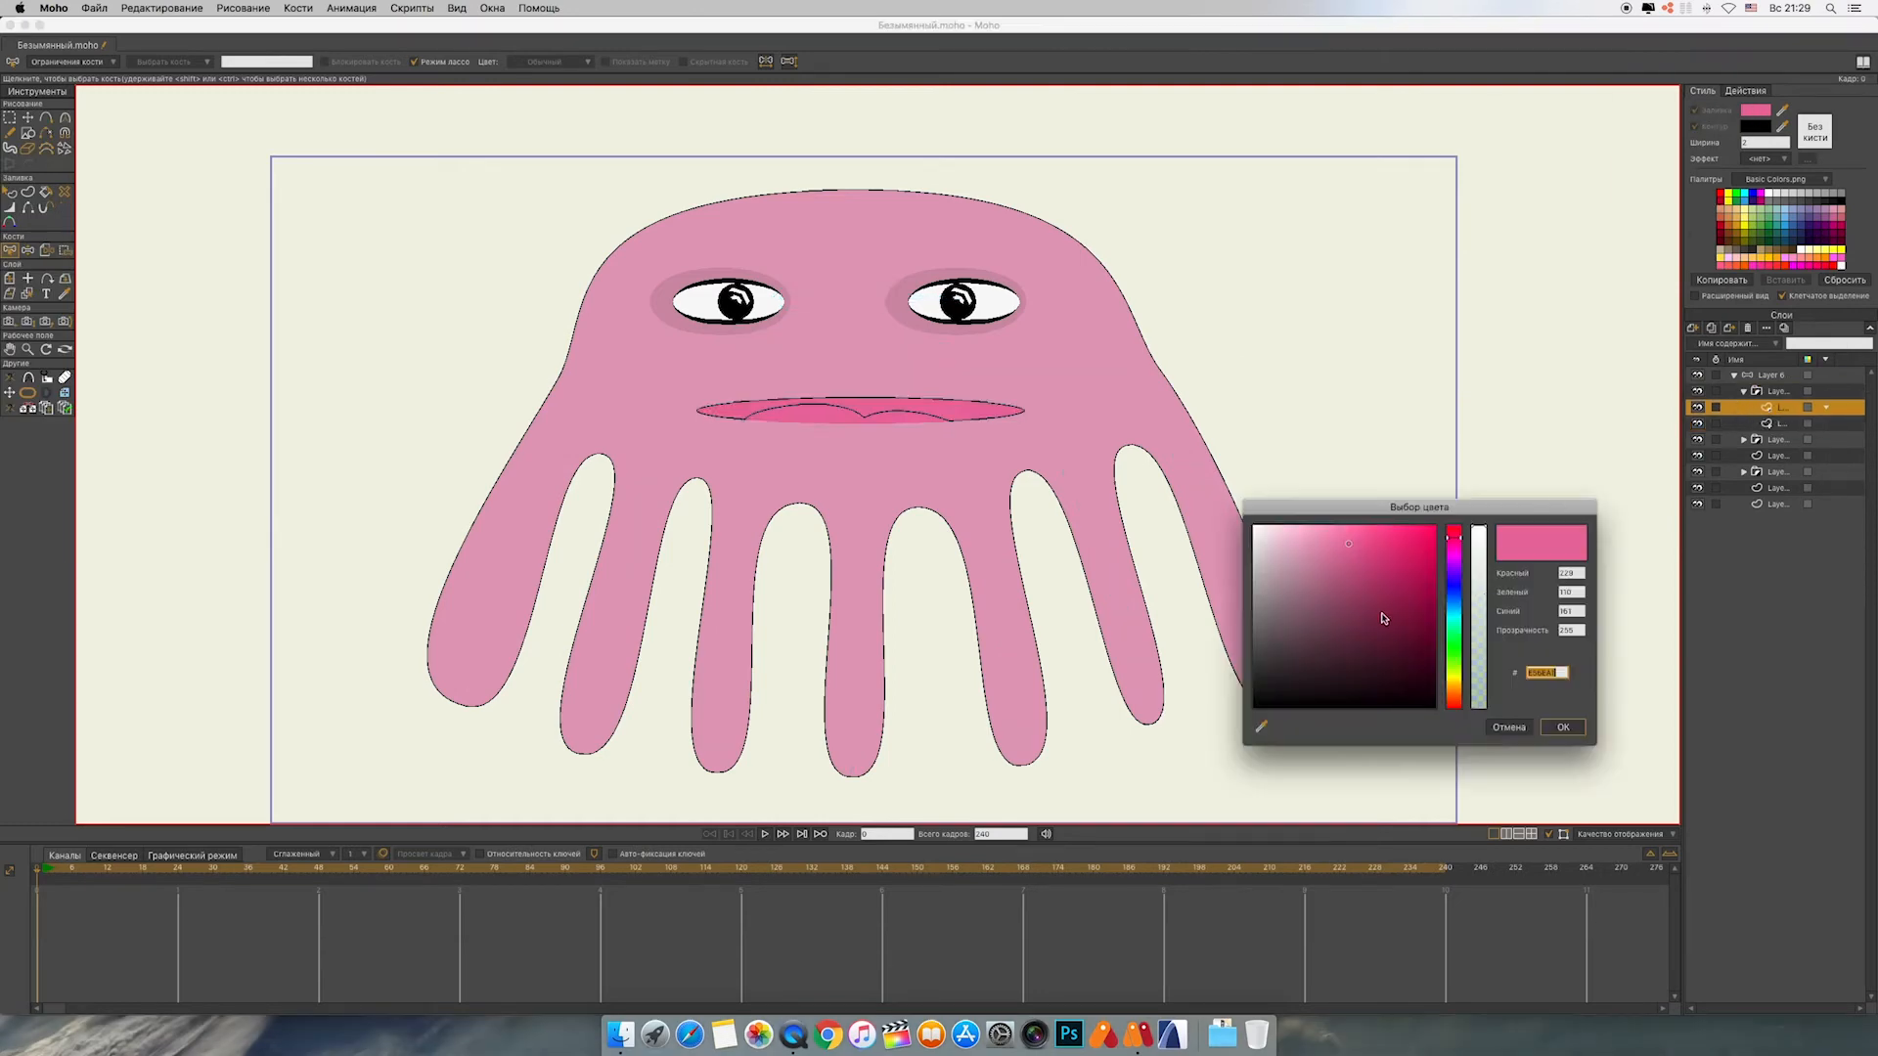
pyautogui.moveTo(1353, 551); pyautogui.dragTo(1374, 613)
pyautogui.click(1510, 727)
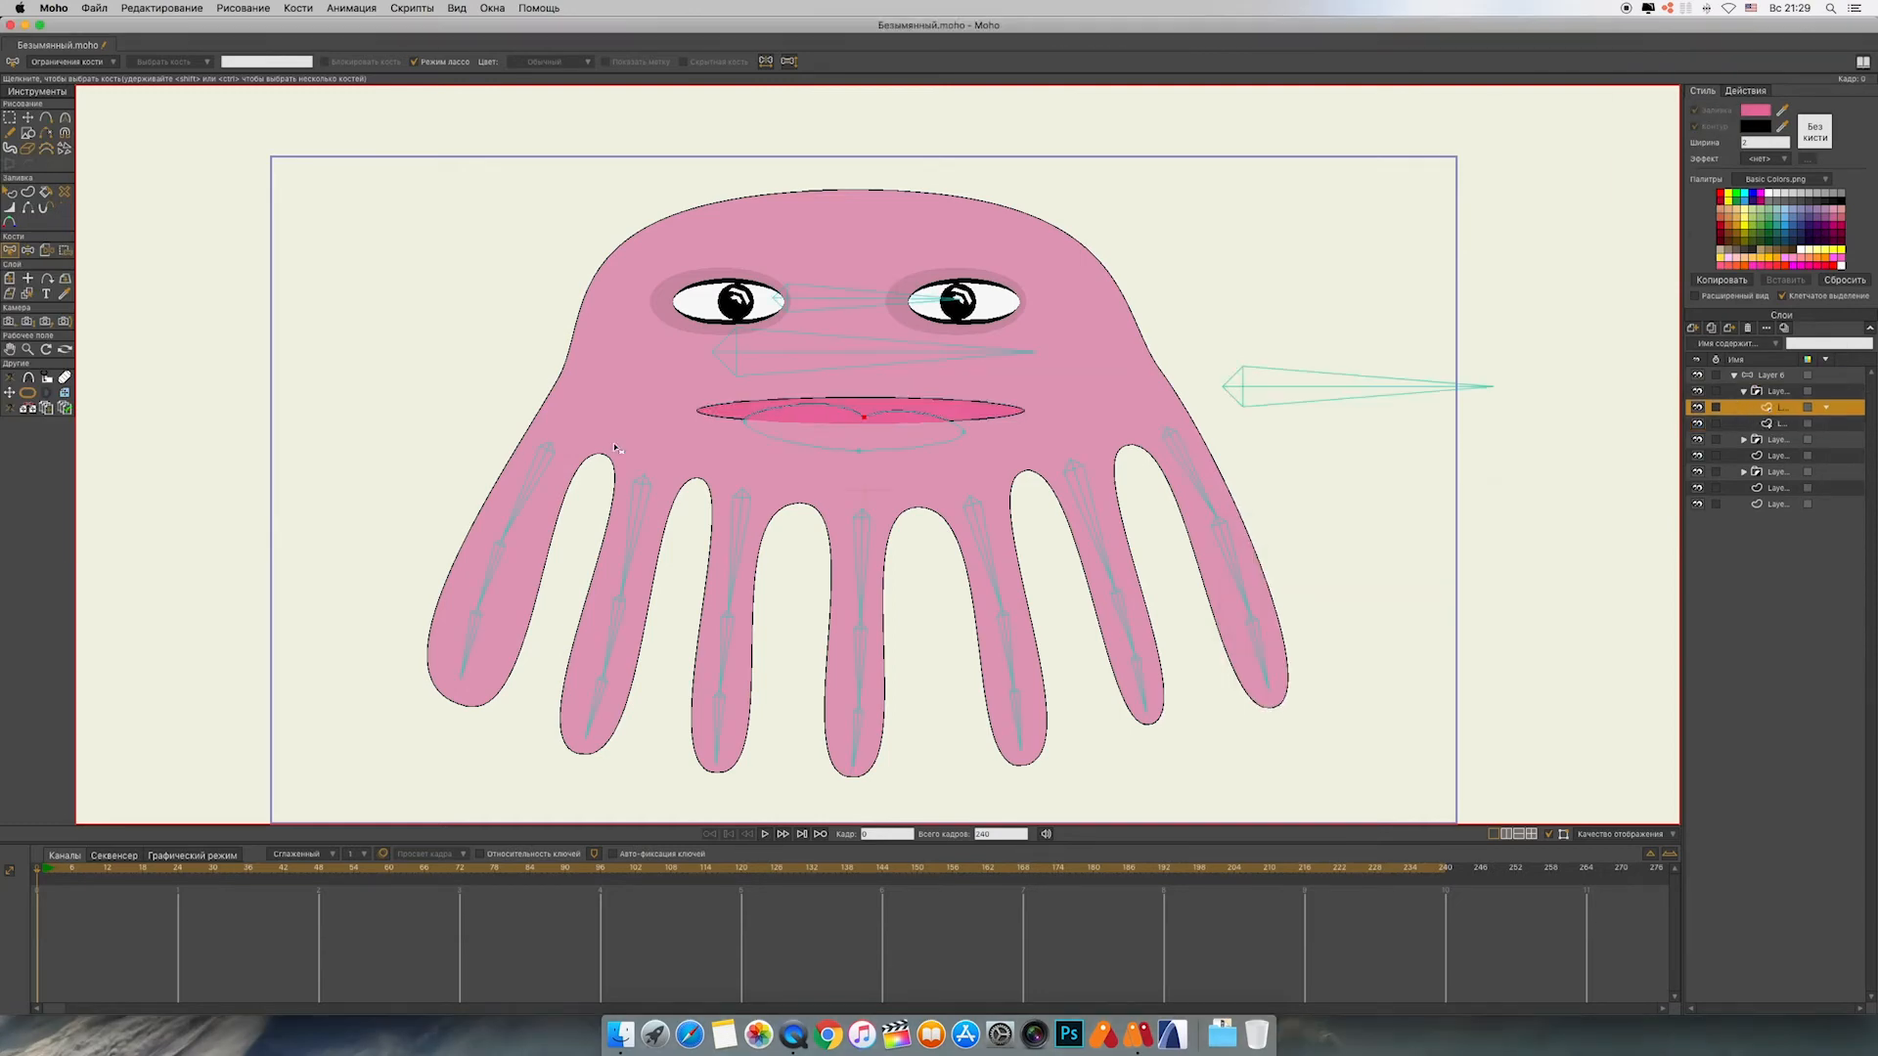
# Step: Select the lower lip shape and change its fill to a darker pink
pyautogui.press('q')
pyautogui.click(808, 421)
pyautogui.click(1756, 109)
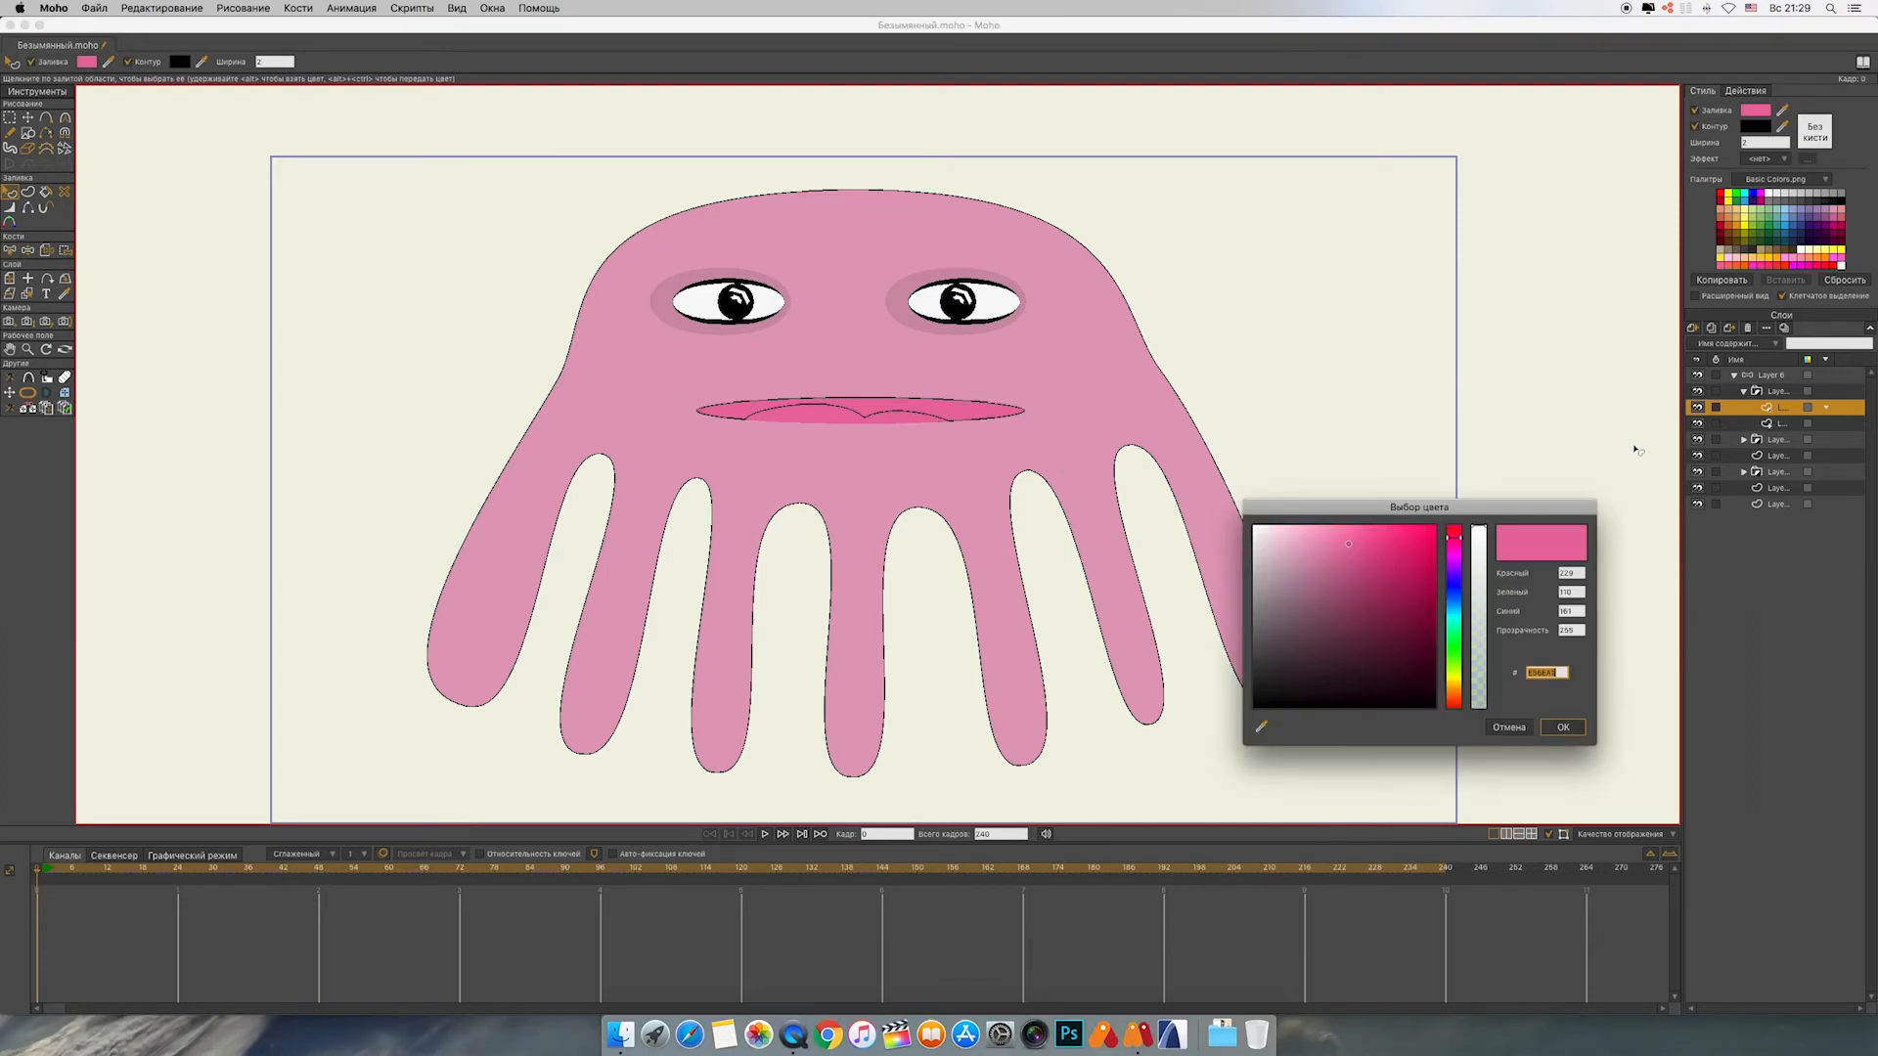
pyautogui.moveTo(1362, 554); pyautogui.dragTo(1350, 589)
pyautogui.click(1563, 726)
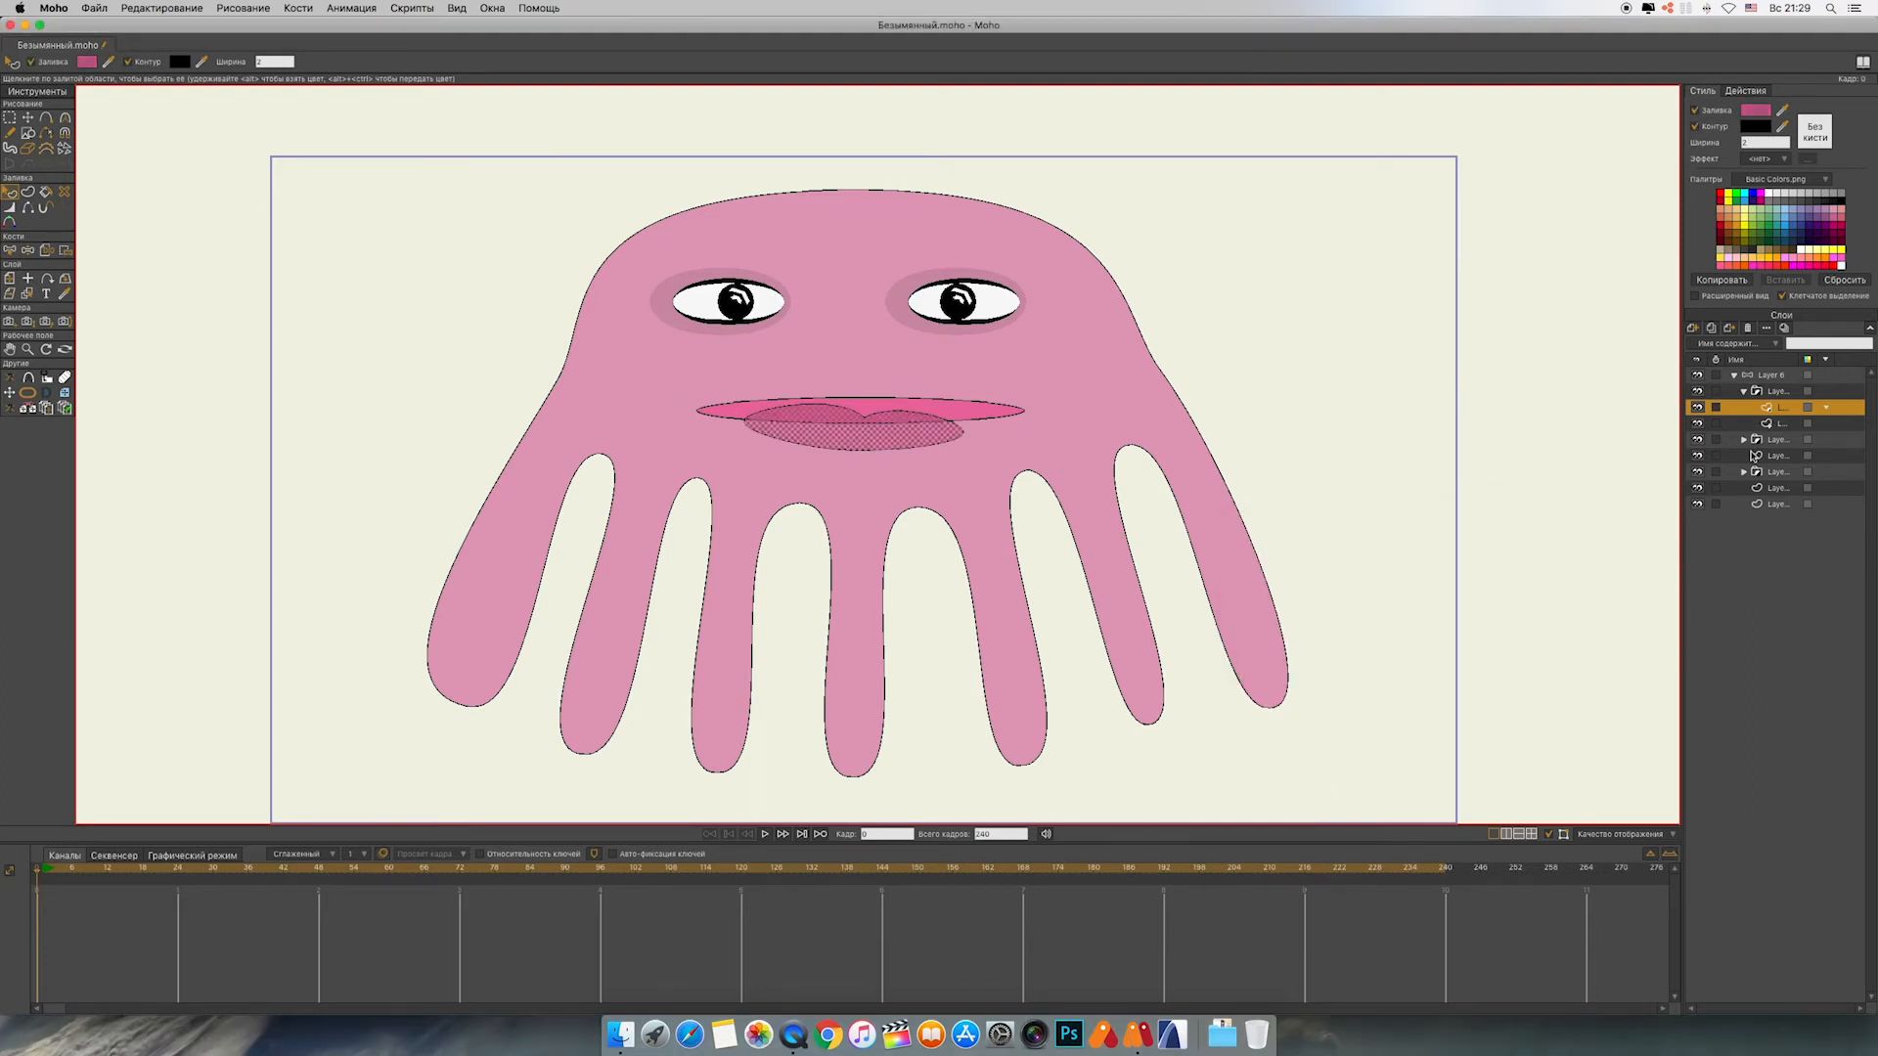
# Step: Exclude the outline of the mouth ellipse layer from the mask in its layer settings
pyautogui.click(1750, 423)
pyautogui.doubleClick(1750, 427)
pyautogui.click(1451, 192)
pyautogui.click(1407, 401)
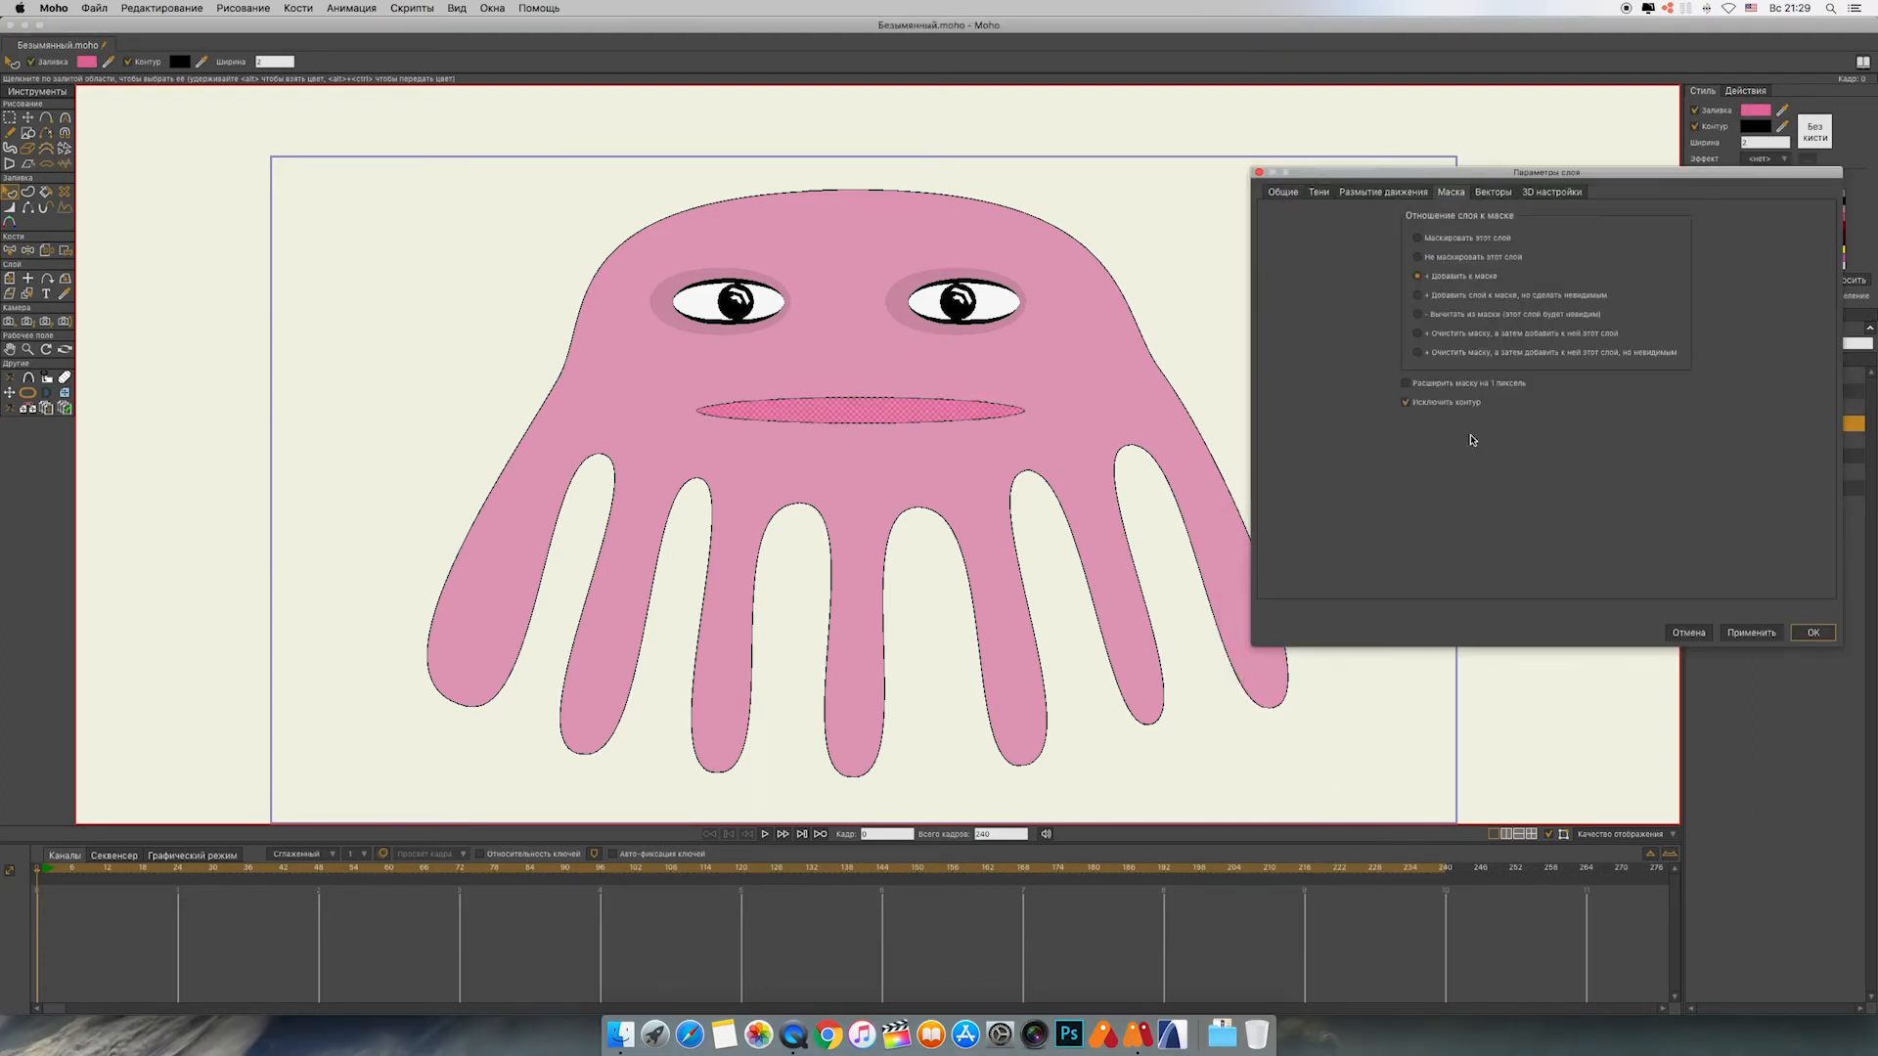
pyautogui.click(1811, 633)
# Step: Group all the mouth and eye layers above the body layer, name the group Head and collapse it
pyautogui.click(1769, 391)
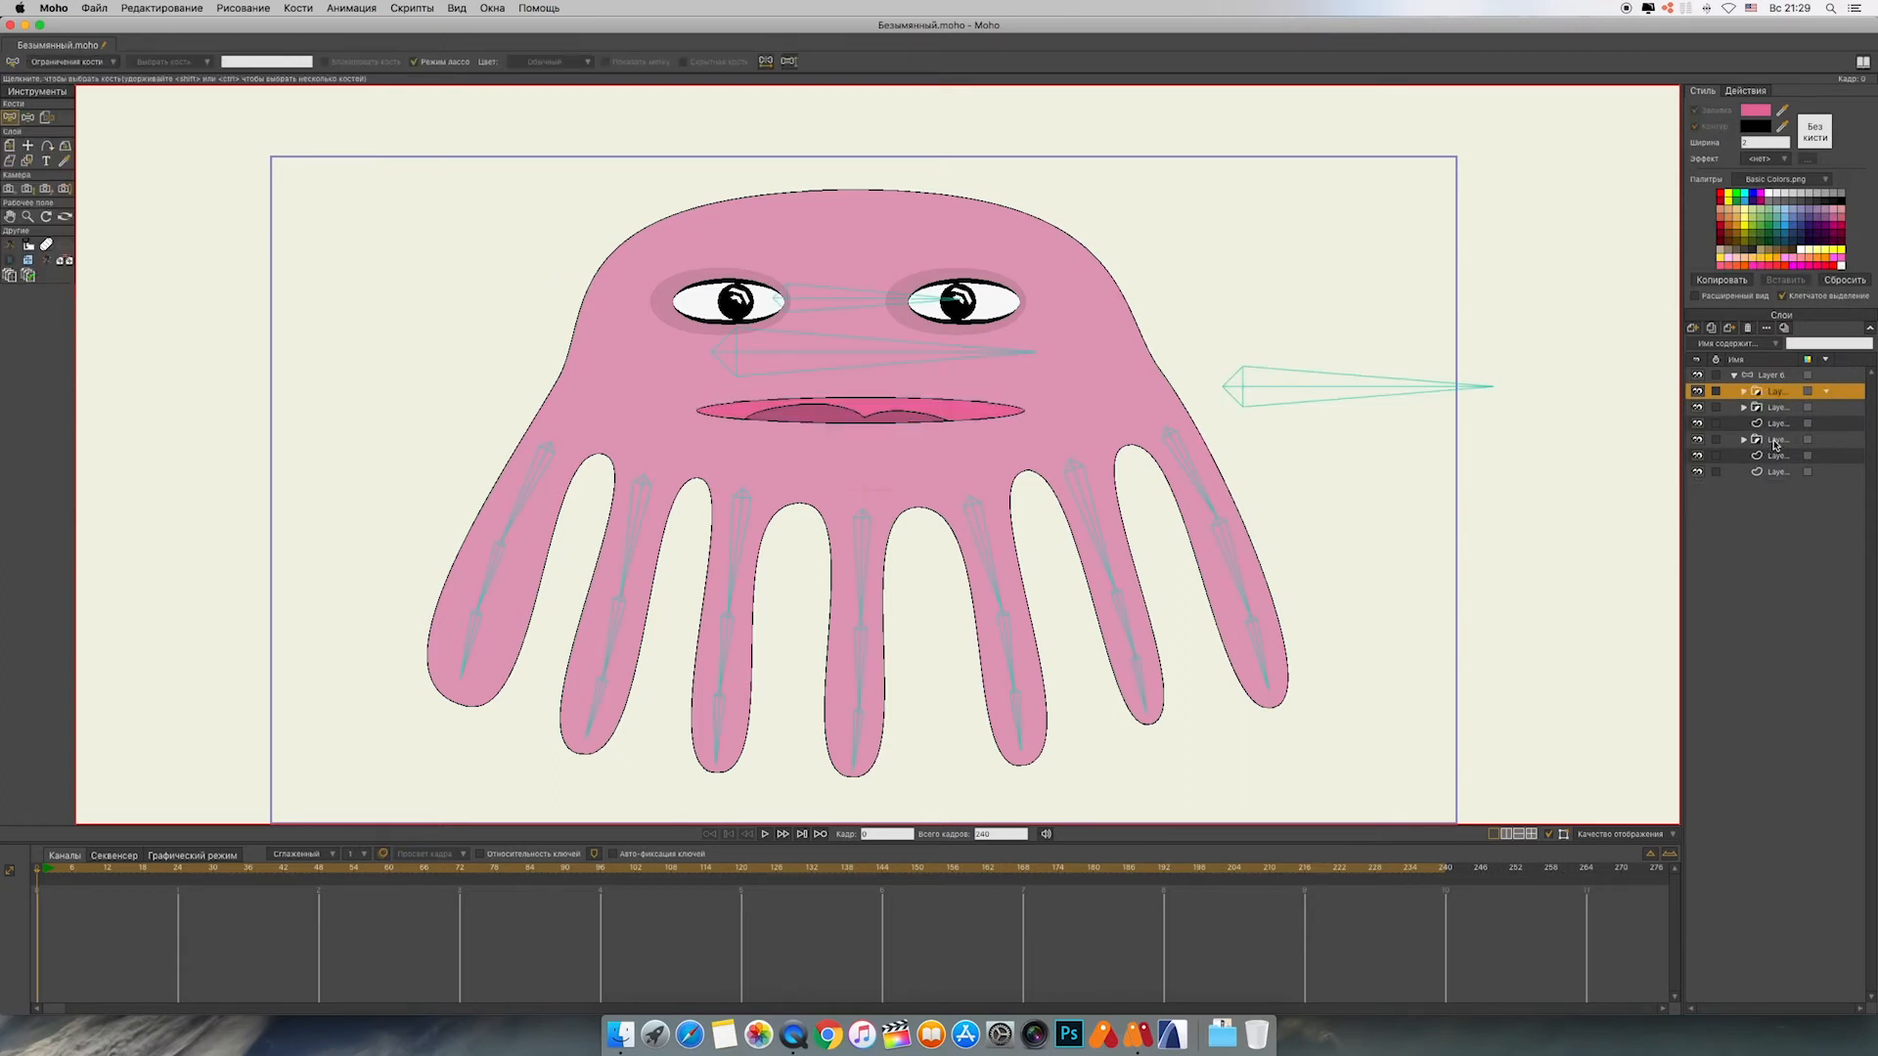
pyautogui.keyDown('shift'); pyautogui.click(1741, 456); pyautogui.keyUp('shift')
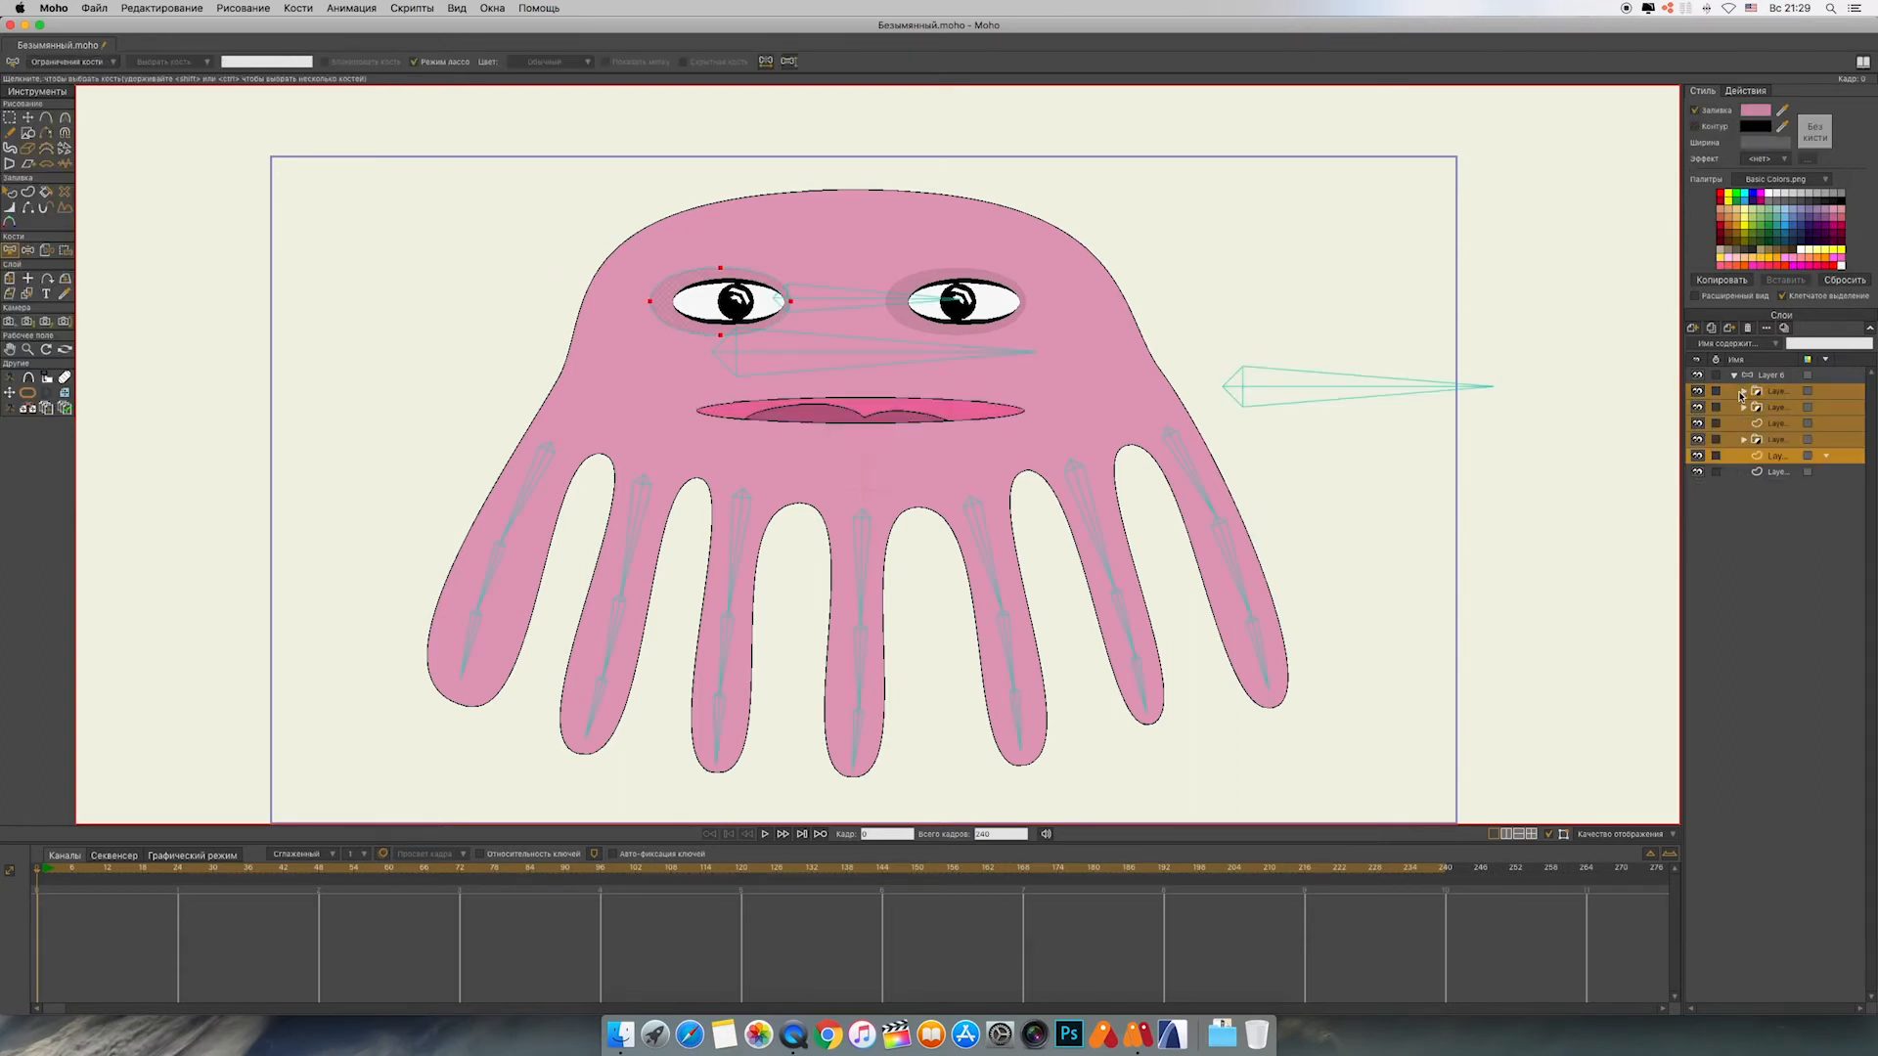
pyautogui.click(1798, 393)
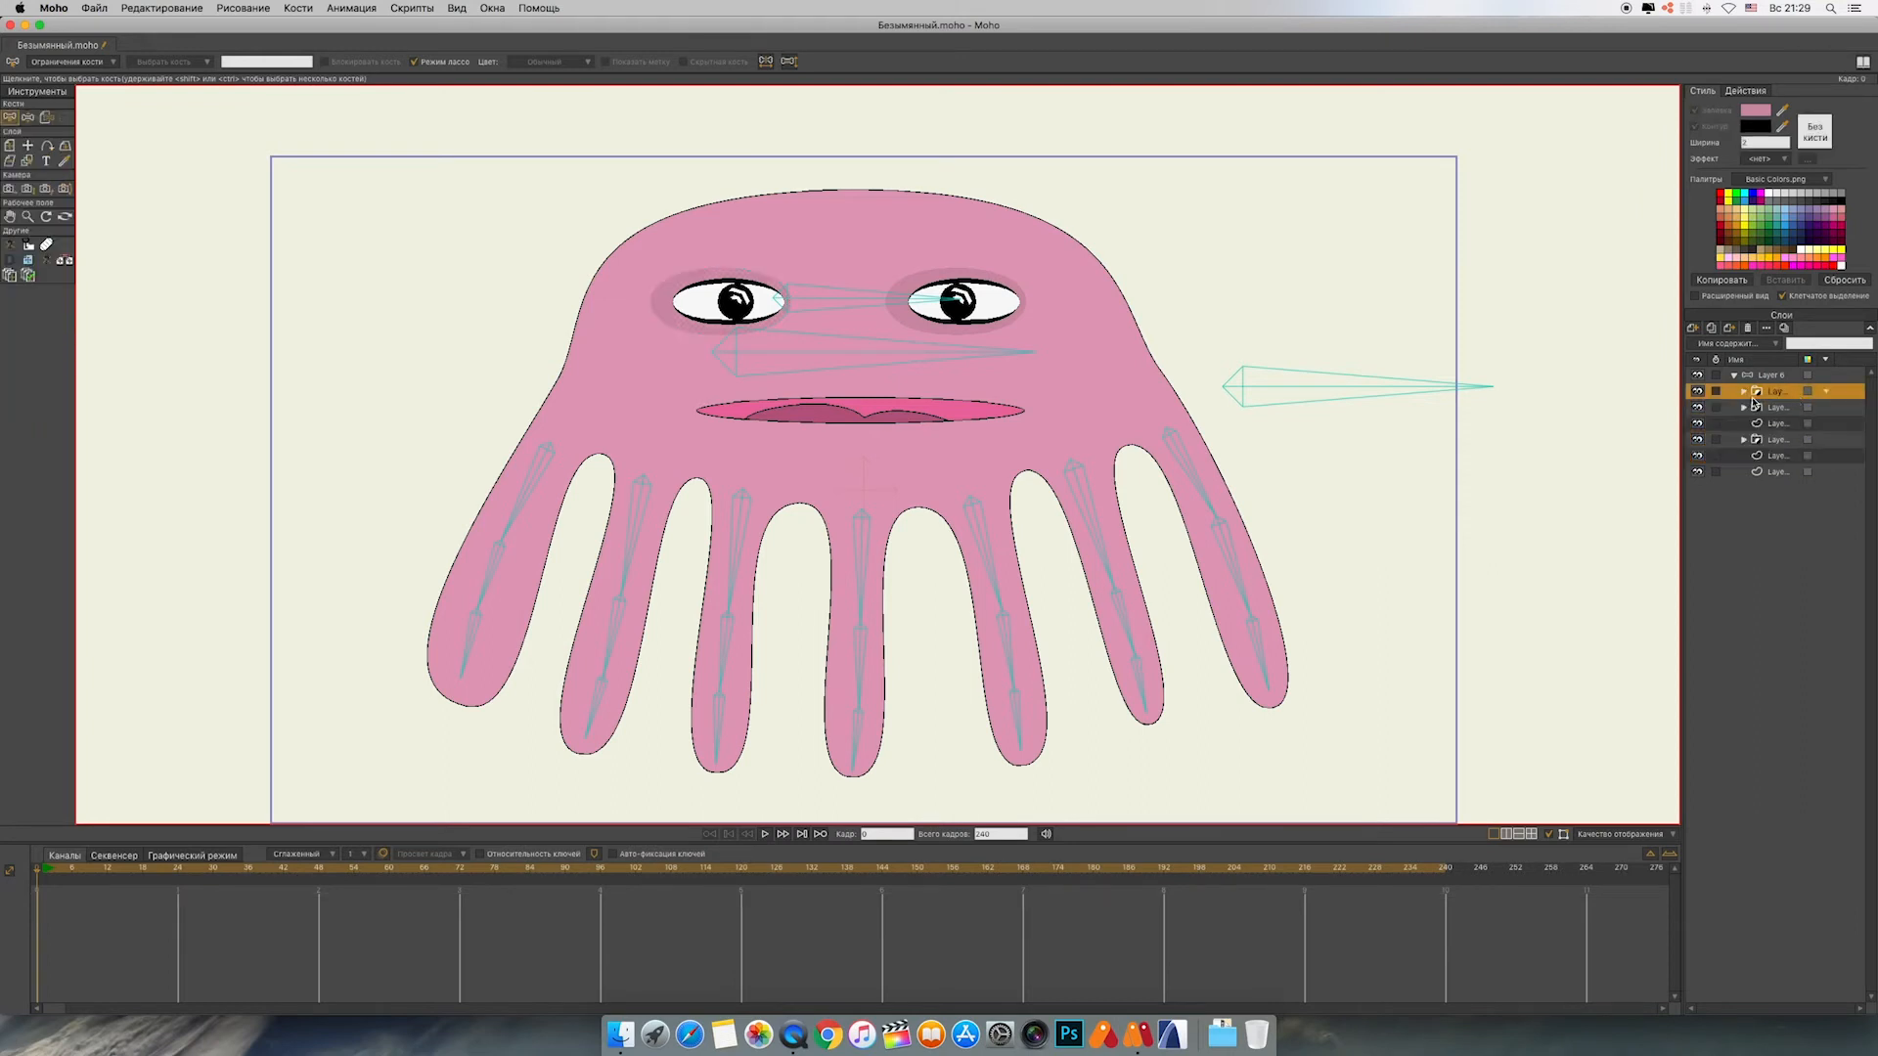
pyautogui.keyDown('shift'); pyautogui.click(1737, 458); pyautogui.keyUp('shift')
pyautogui.rightClick(1738, 457)
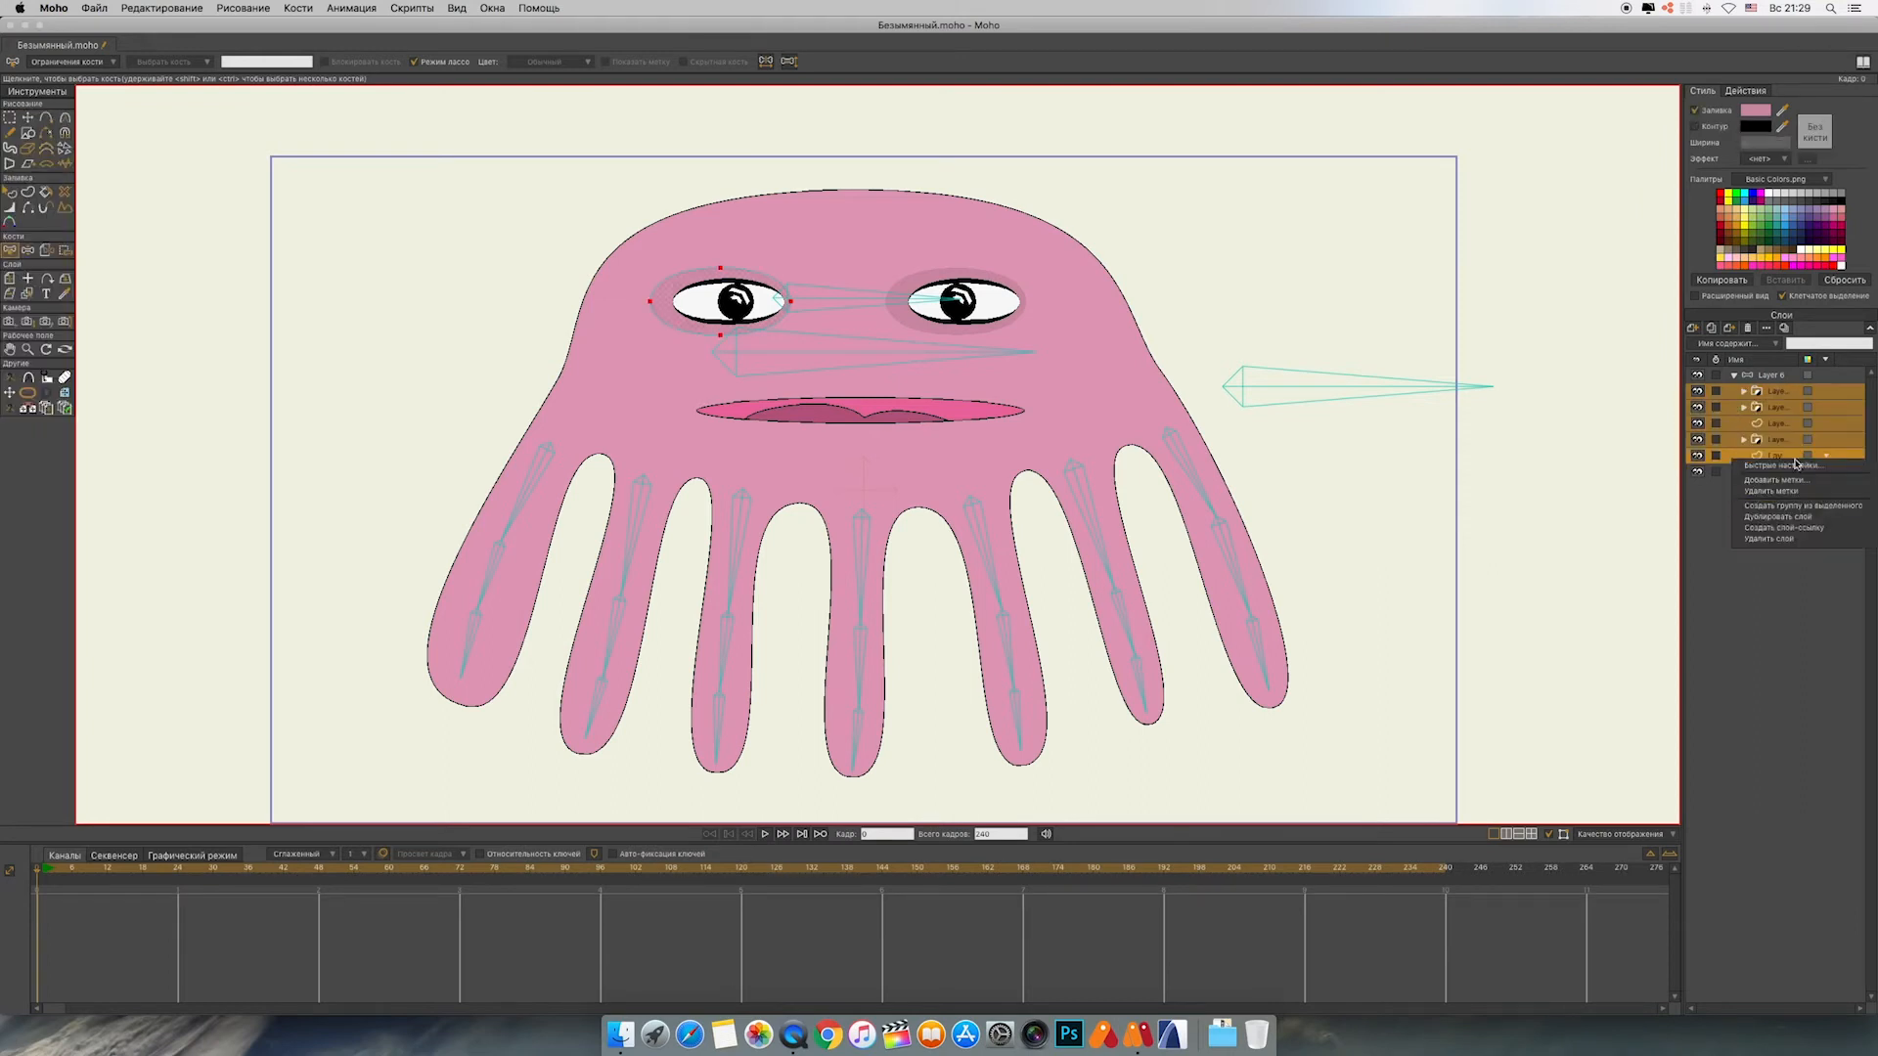
pyautogui.click(1773, 508)
pyautogui.doubleClick(1773, 393)
pyautogui.write('Не')
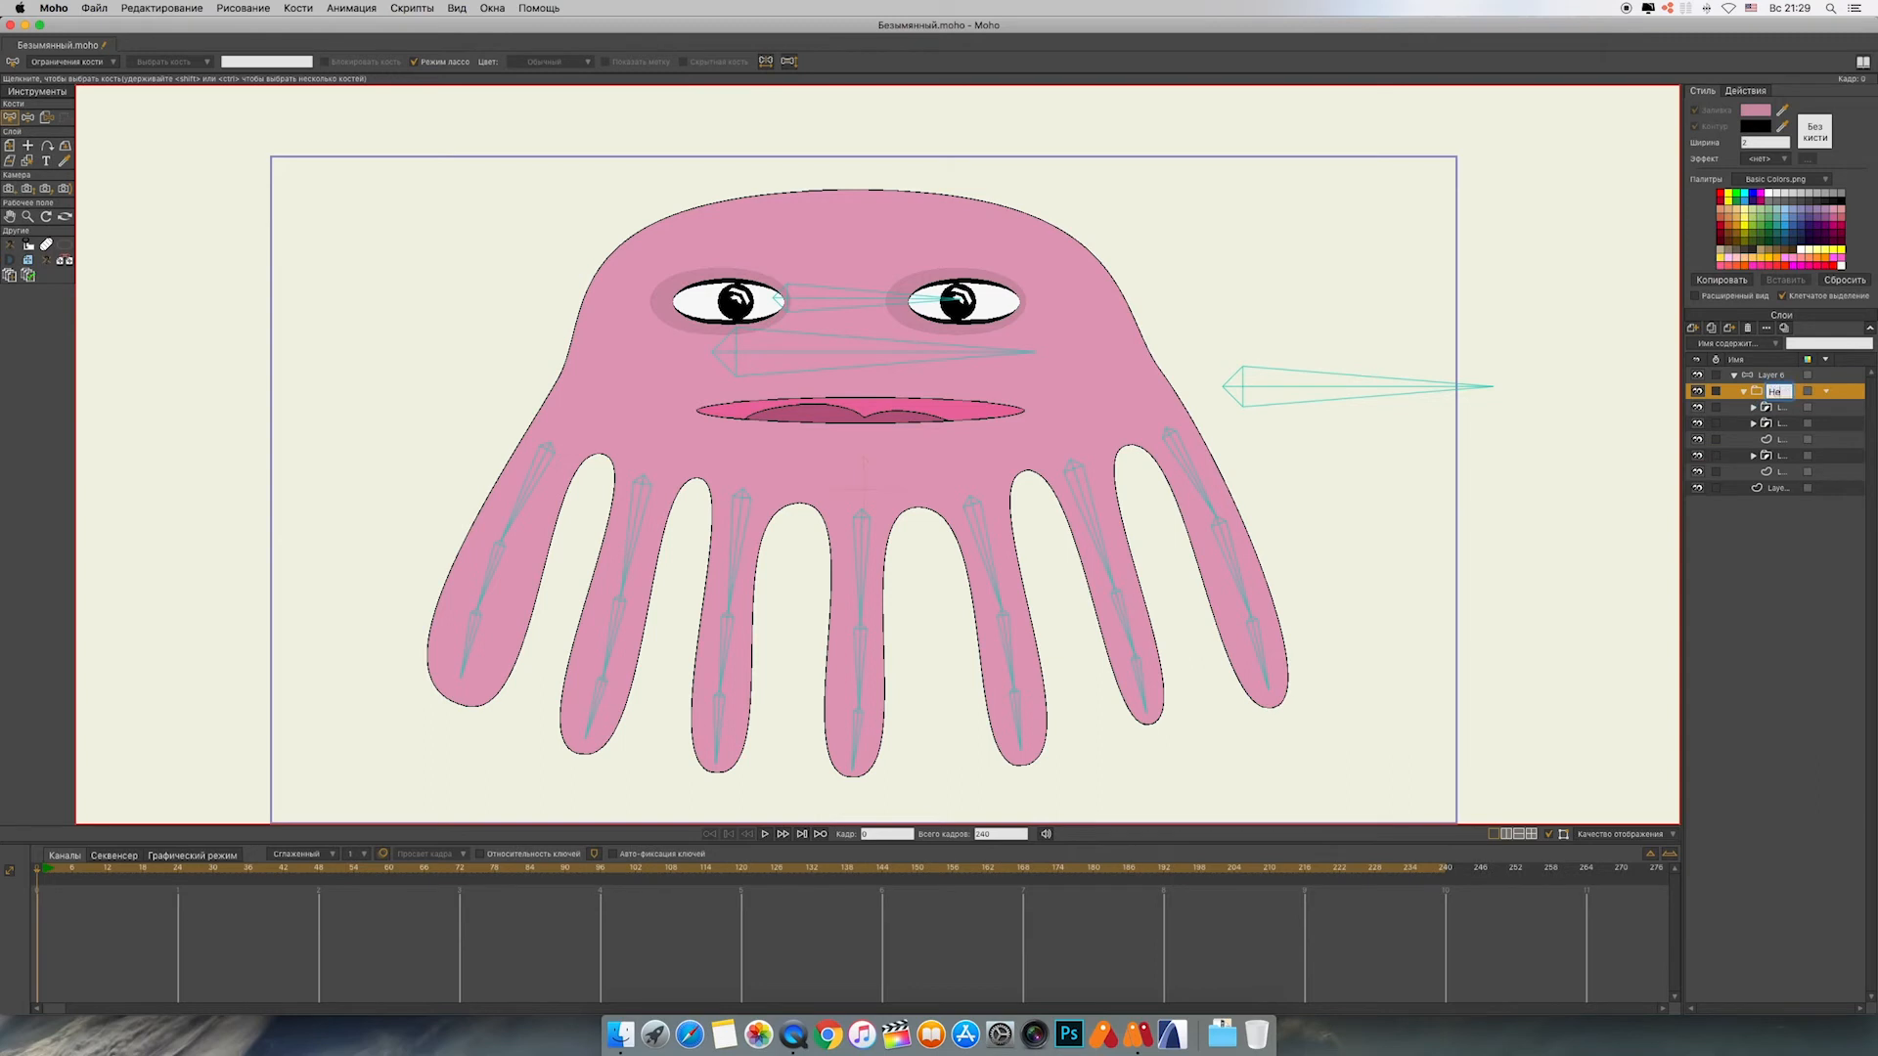
pyautogui.press('Return')
pyautogui.click(1742, 392)
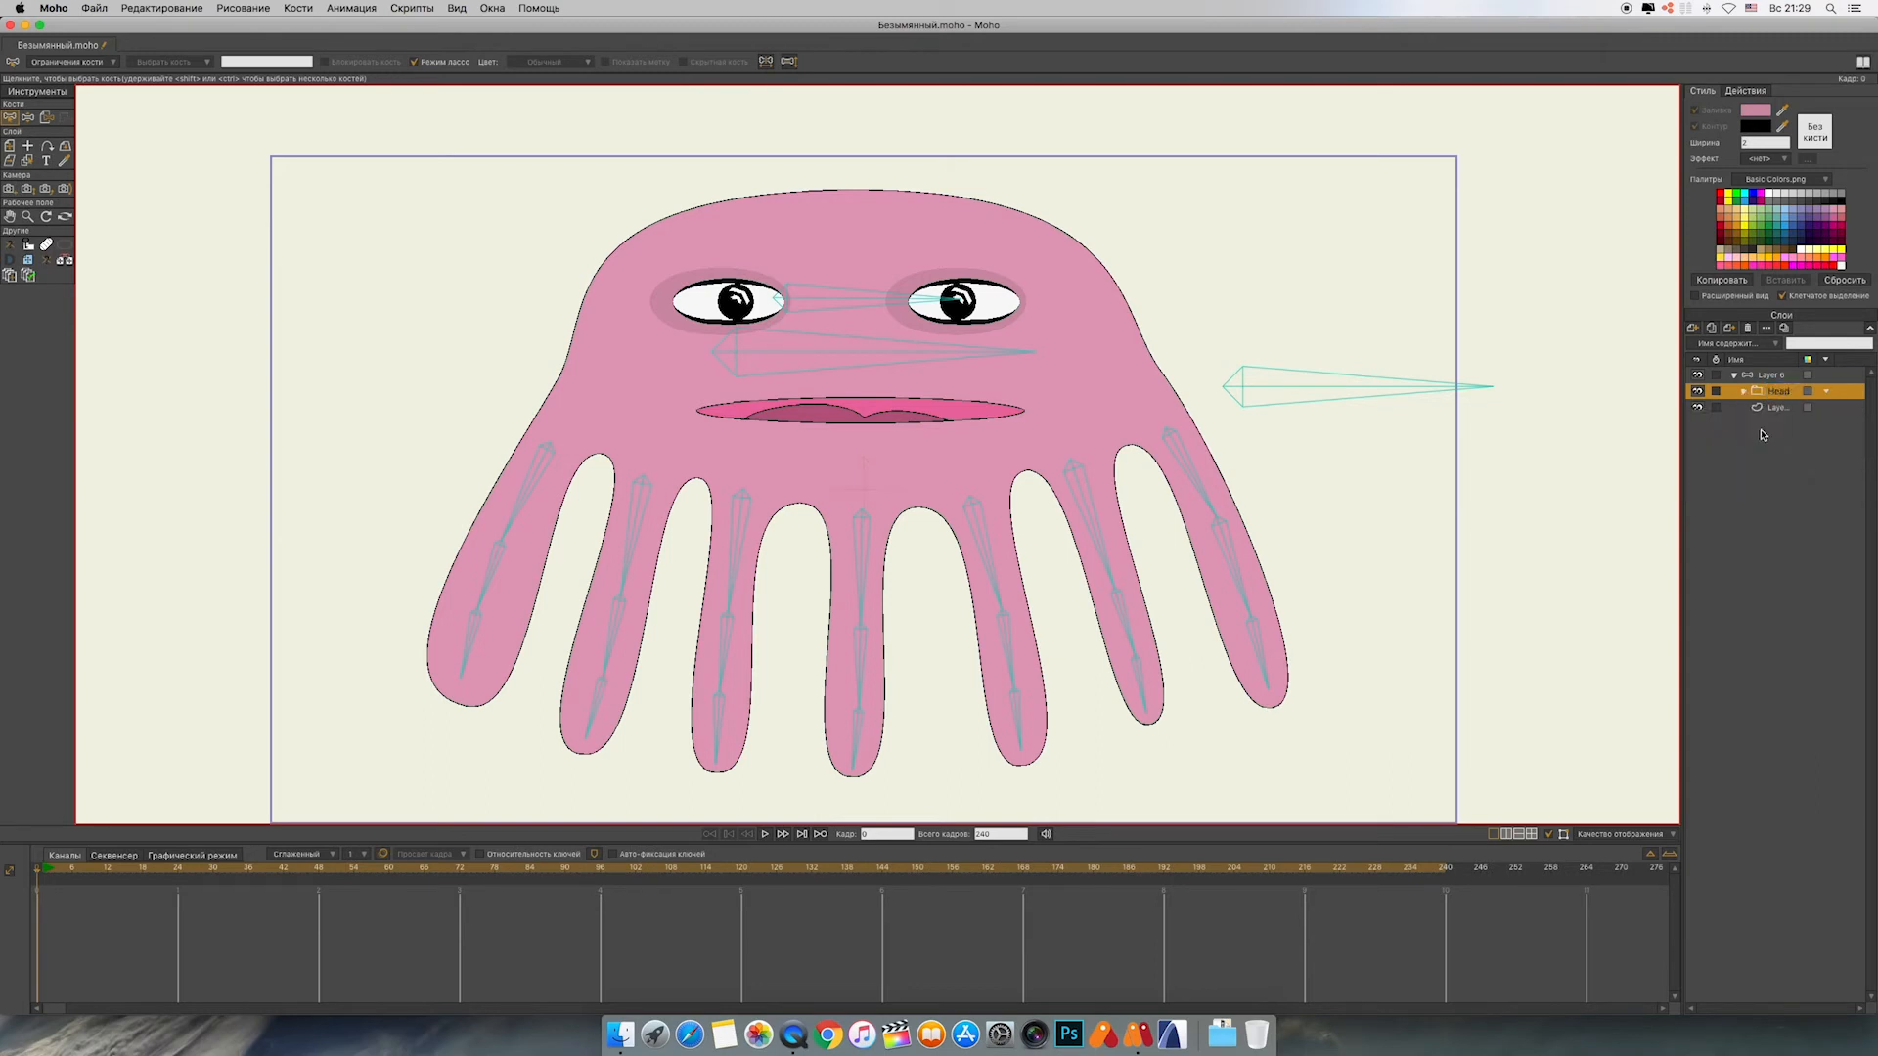
# Step: Bind the body layer's points around the tip of the leftmost tentacle to that tentacle's tip bone
pyautogui.click(1748, 378)
pyautogui.click(466, 653)
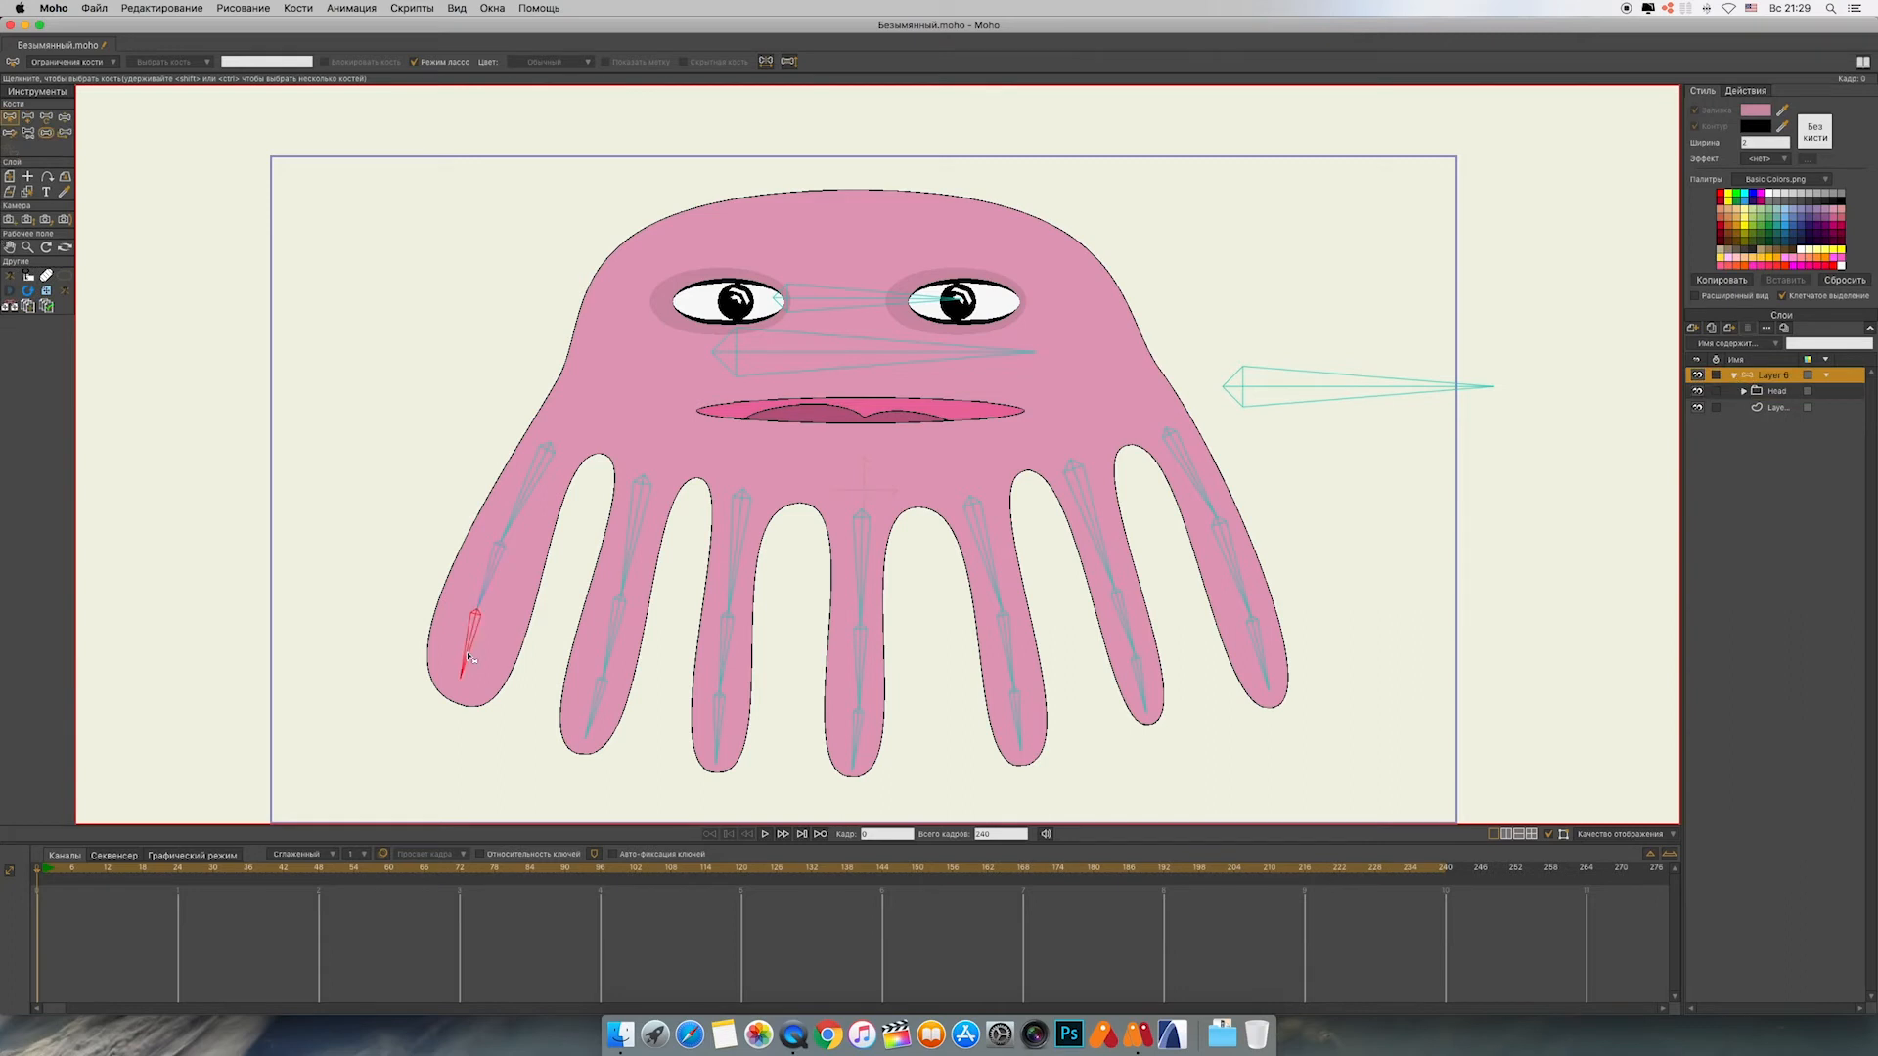
pyautogui.click(1748, 408)
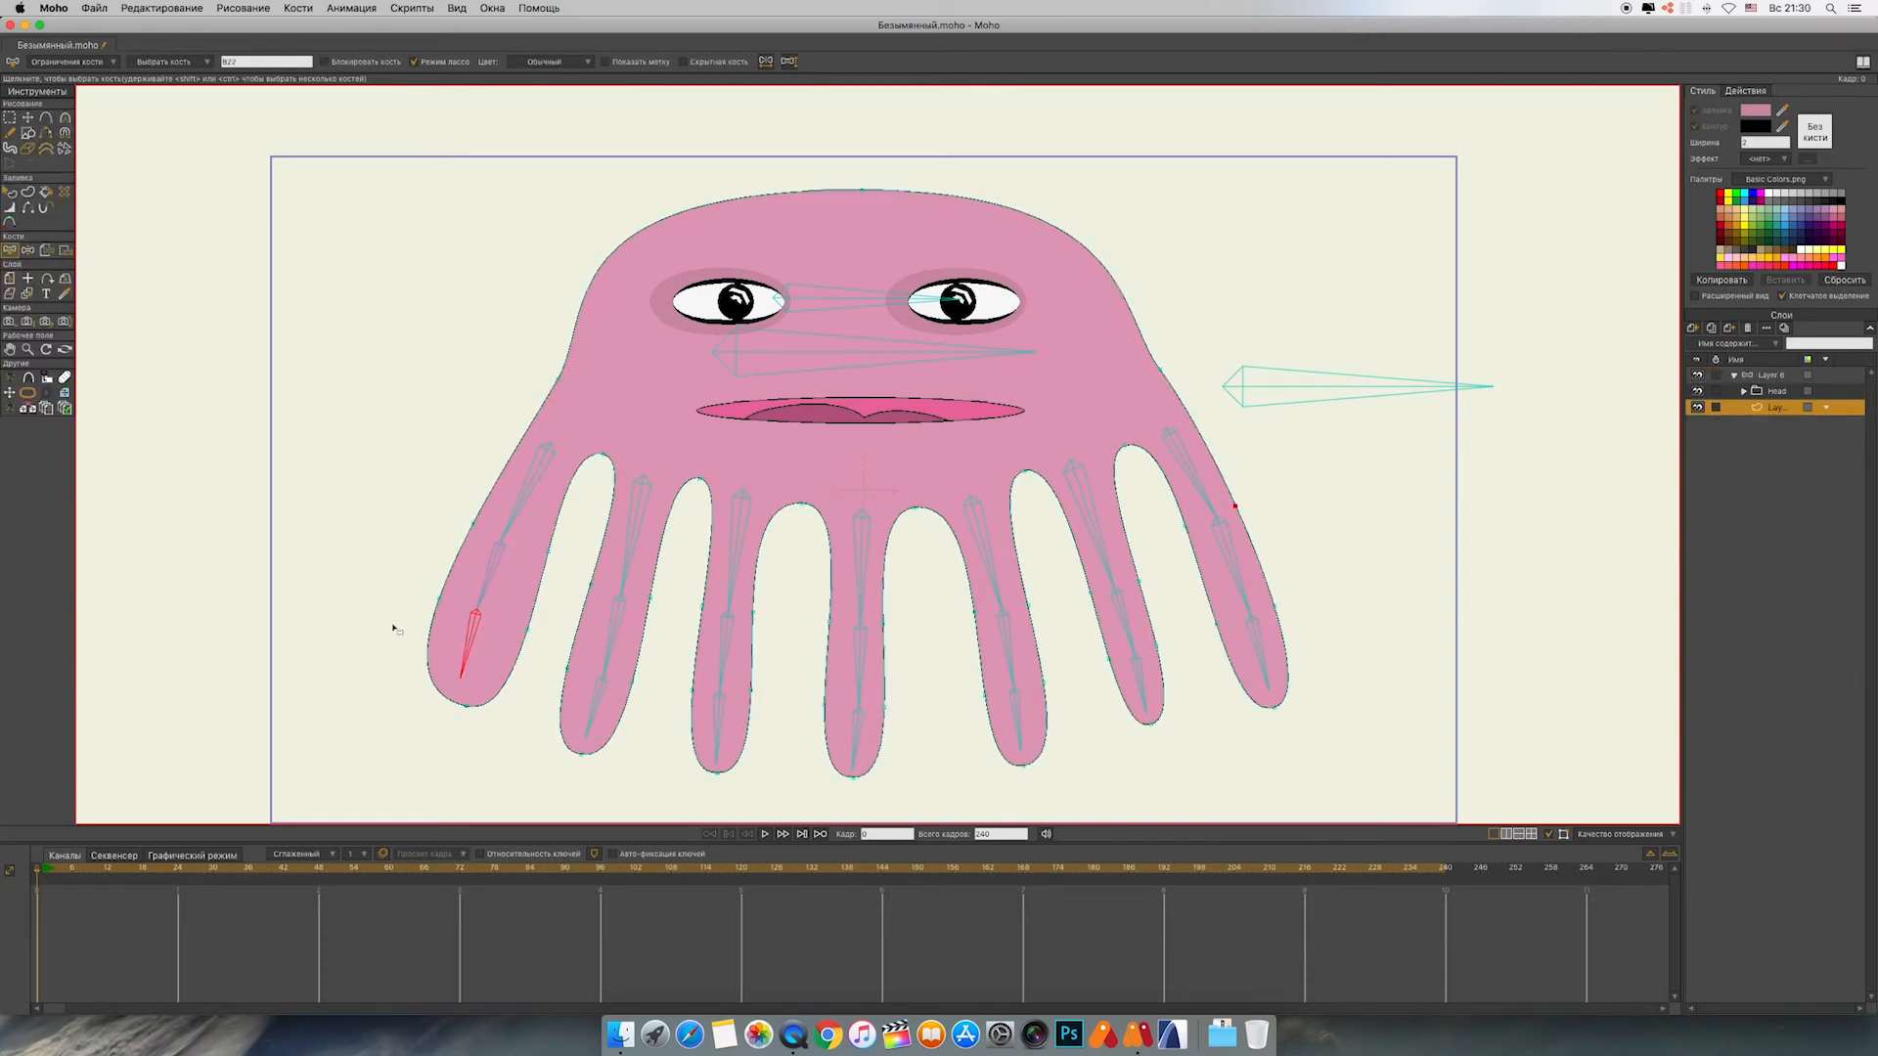
pyautogui.click(65, 250)
pyautogui.moveTo(415, 600); pyautogui.dragTo(528, 751)
pyautogui.click(291, 64)
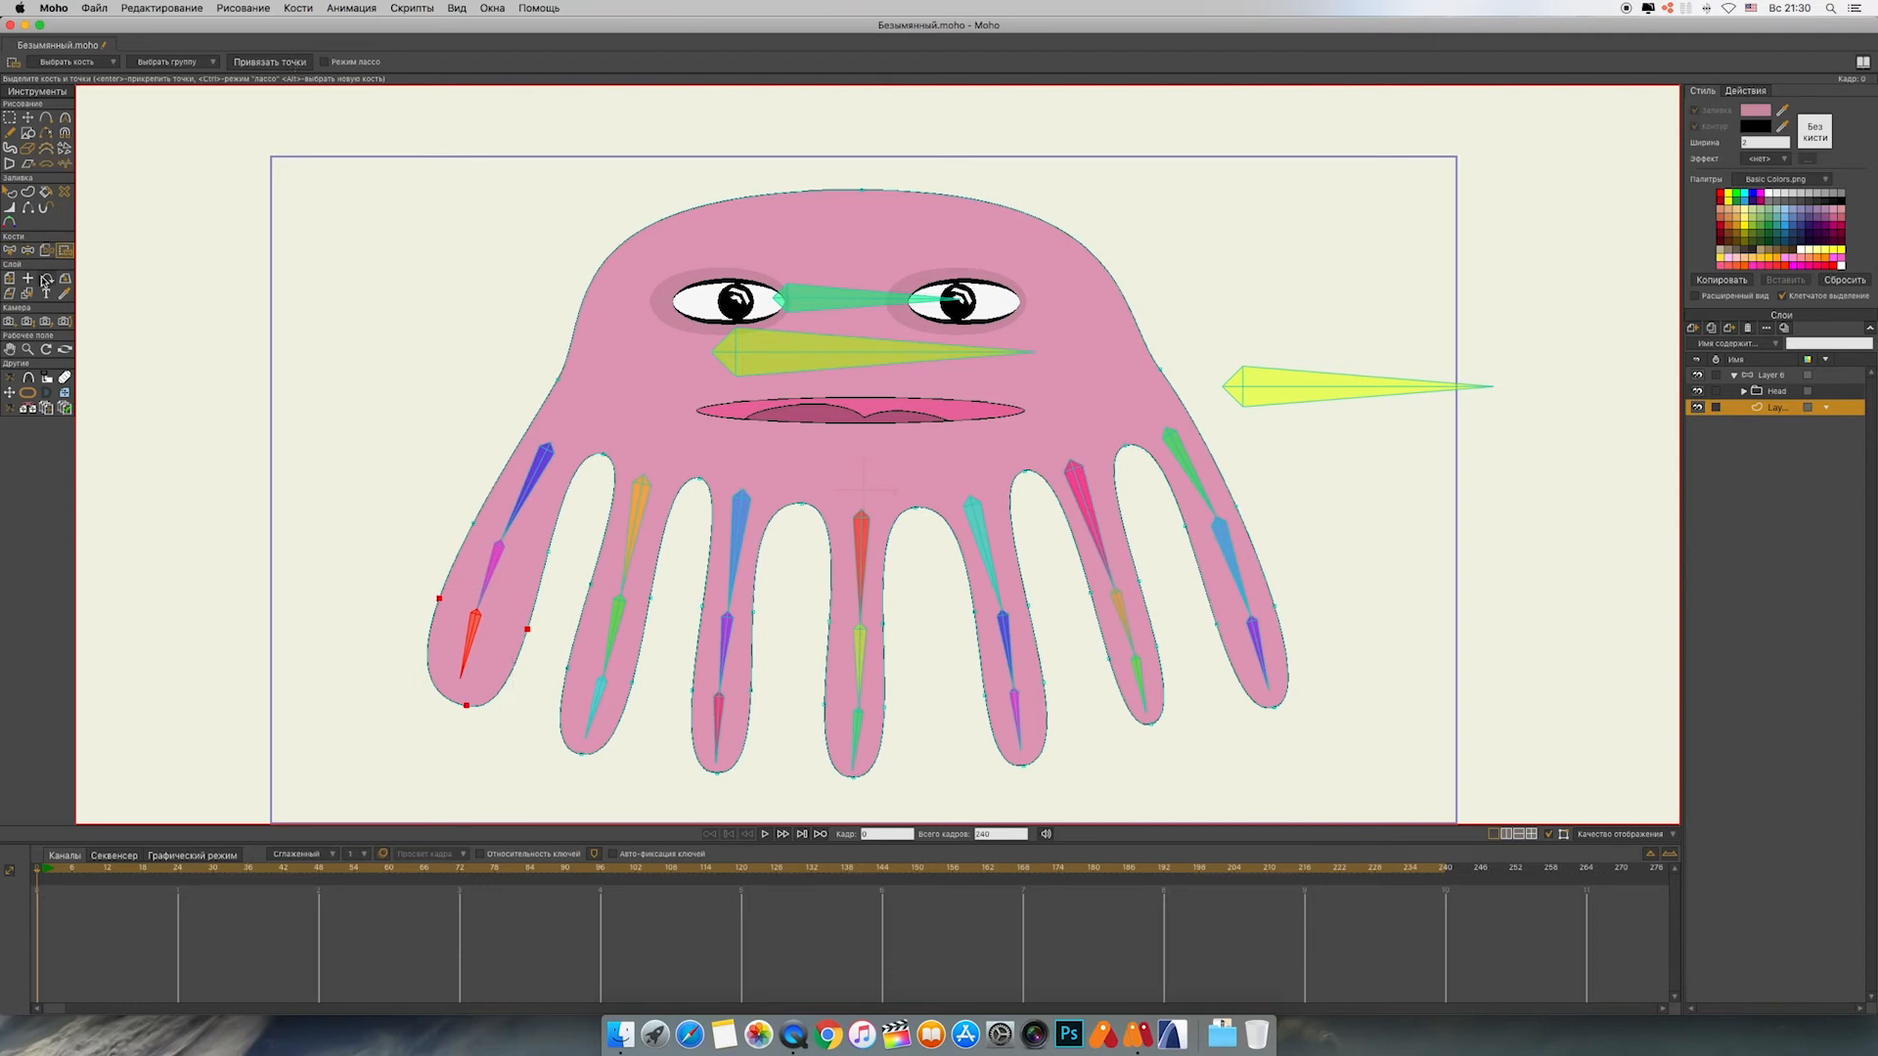
# Step: Bind the leftmost tentacle's middle points to its middle bone and the outer body point above it to its upper bone
pyautogui.click(9, 251)
pyautogui.click(65, 250)
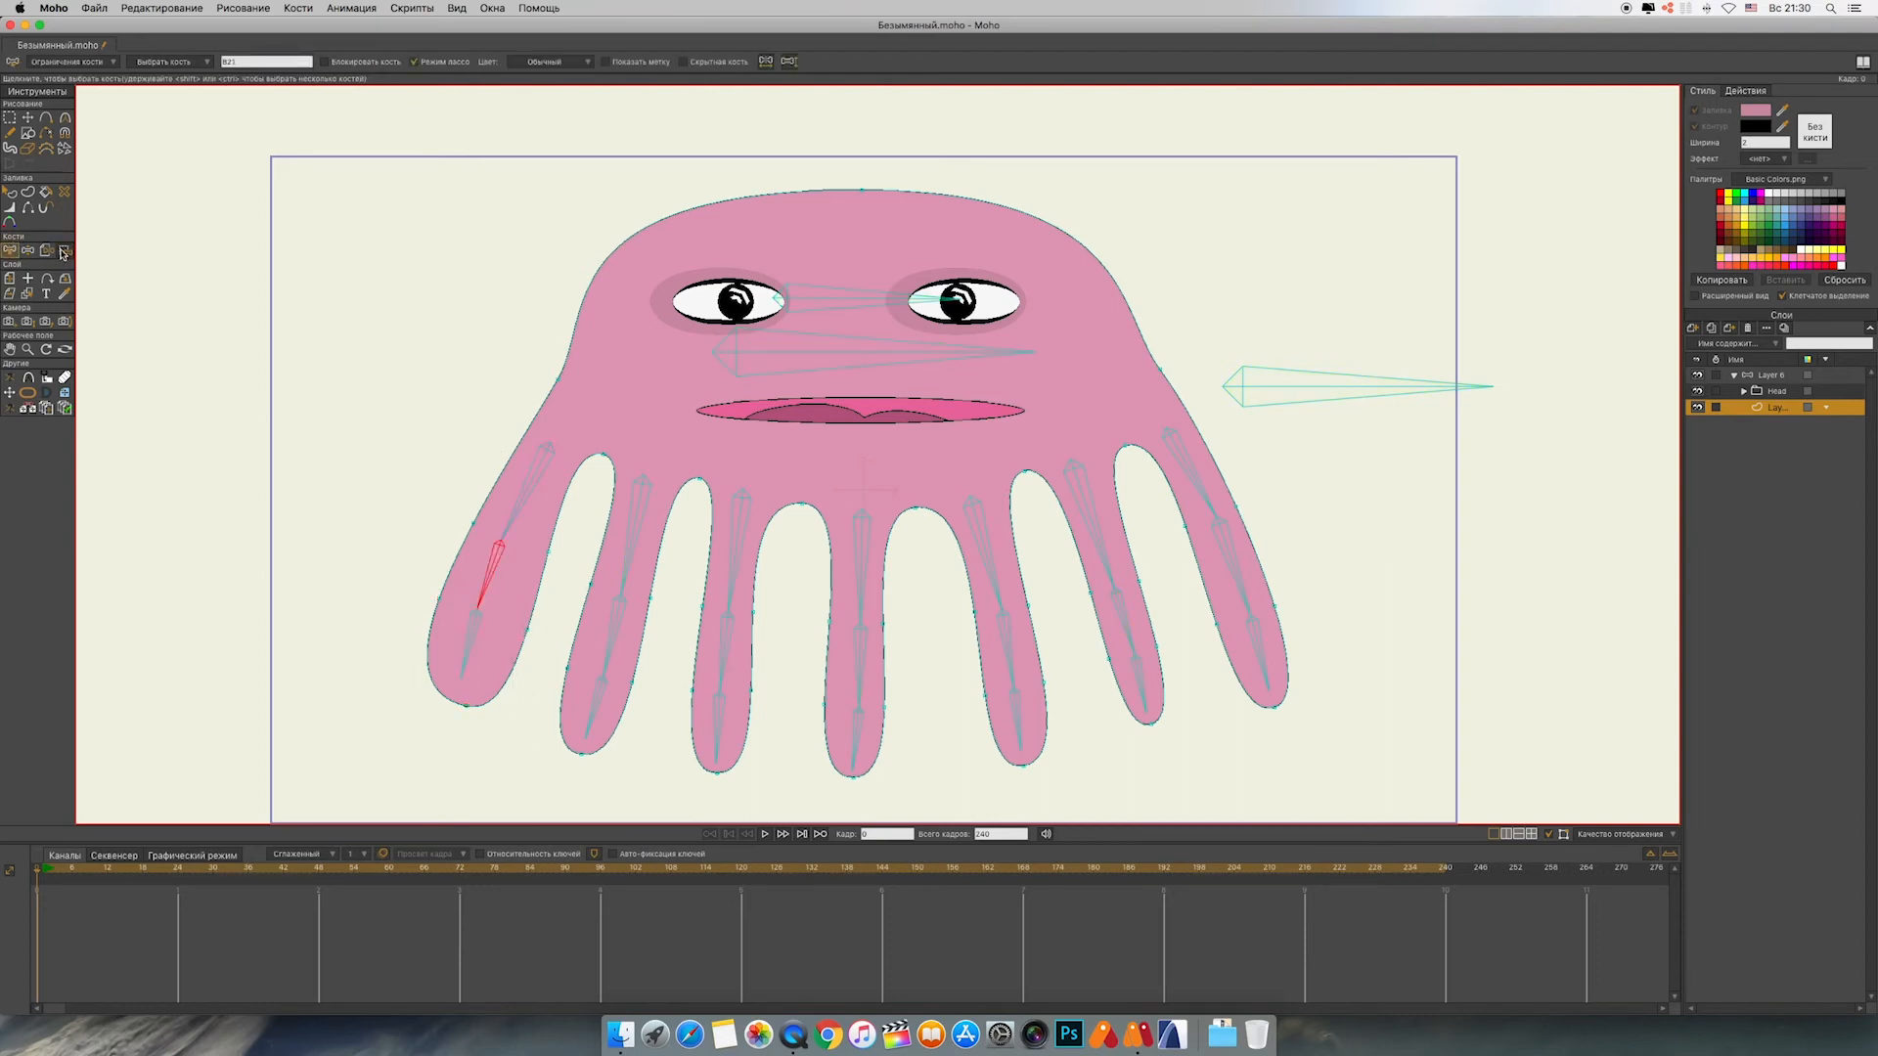
pyautogui.moveTo(453, 517); pyautogui.dragTo(575, 593)
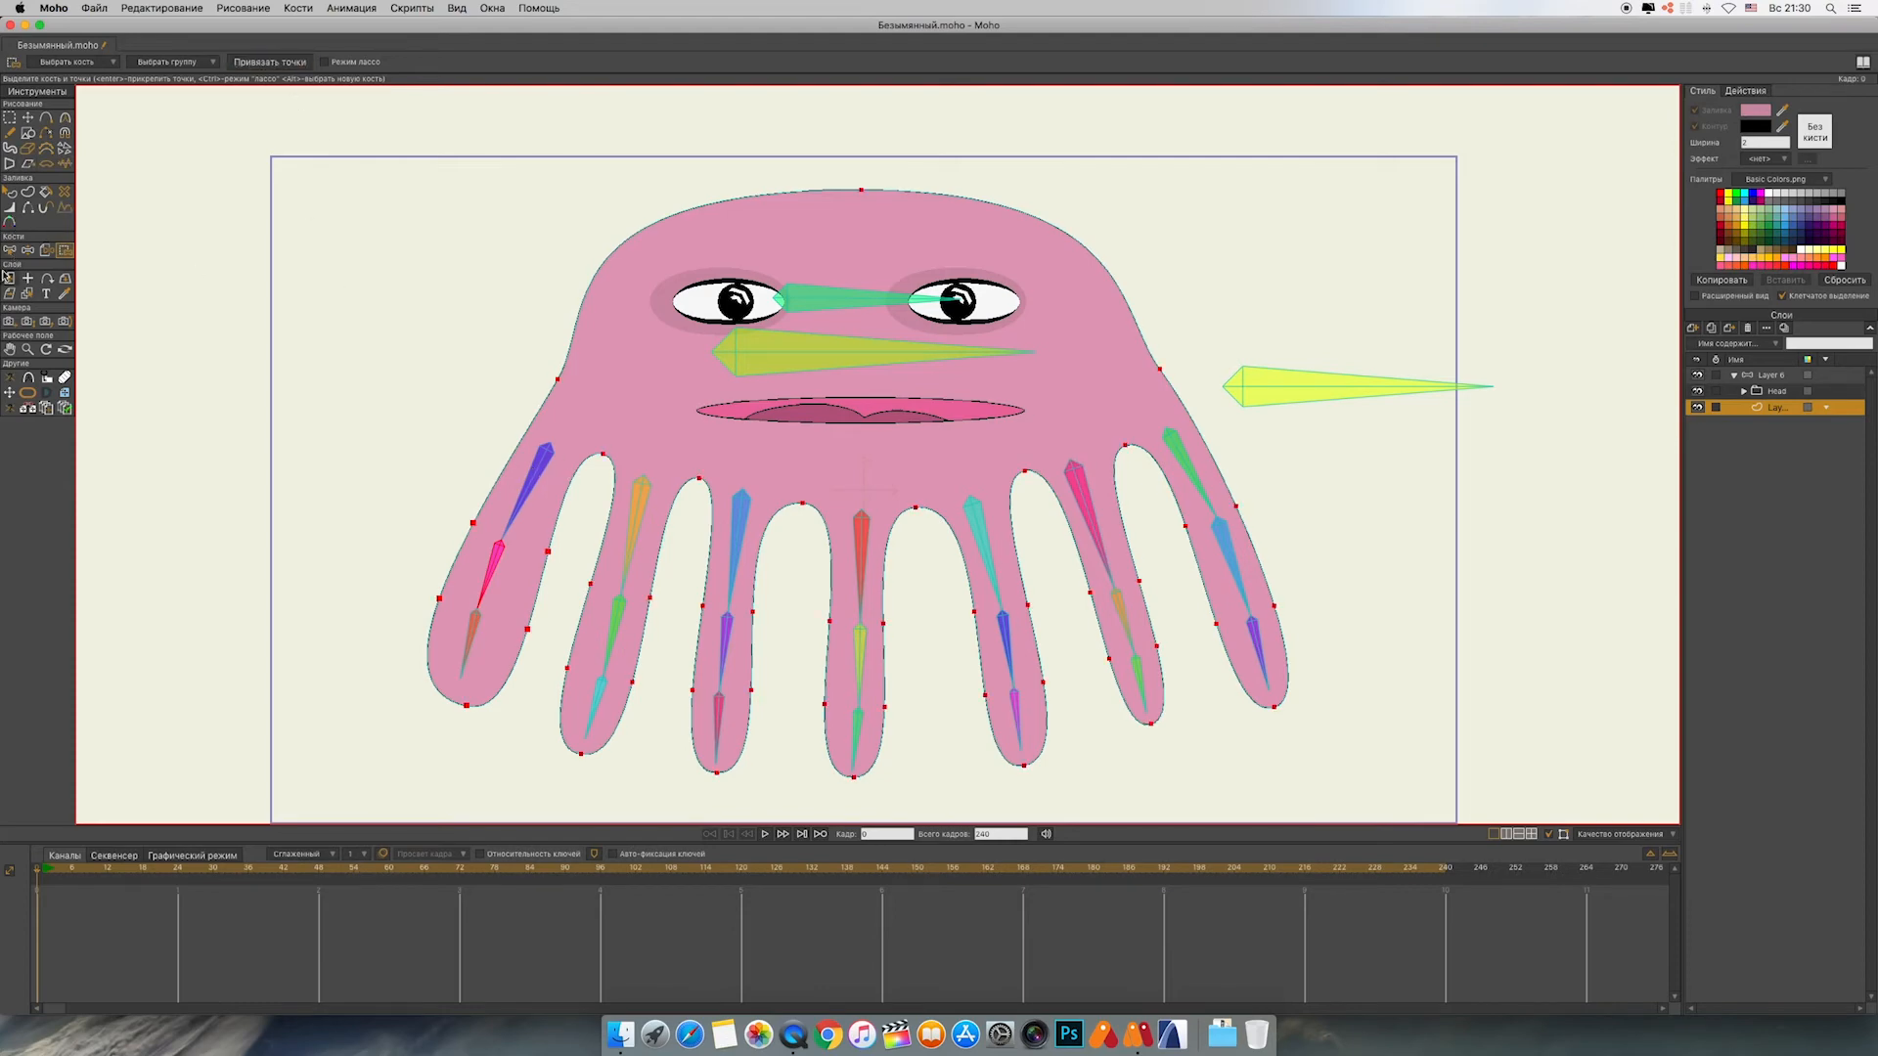
pyautogui.click(10, 119)
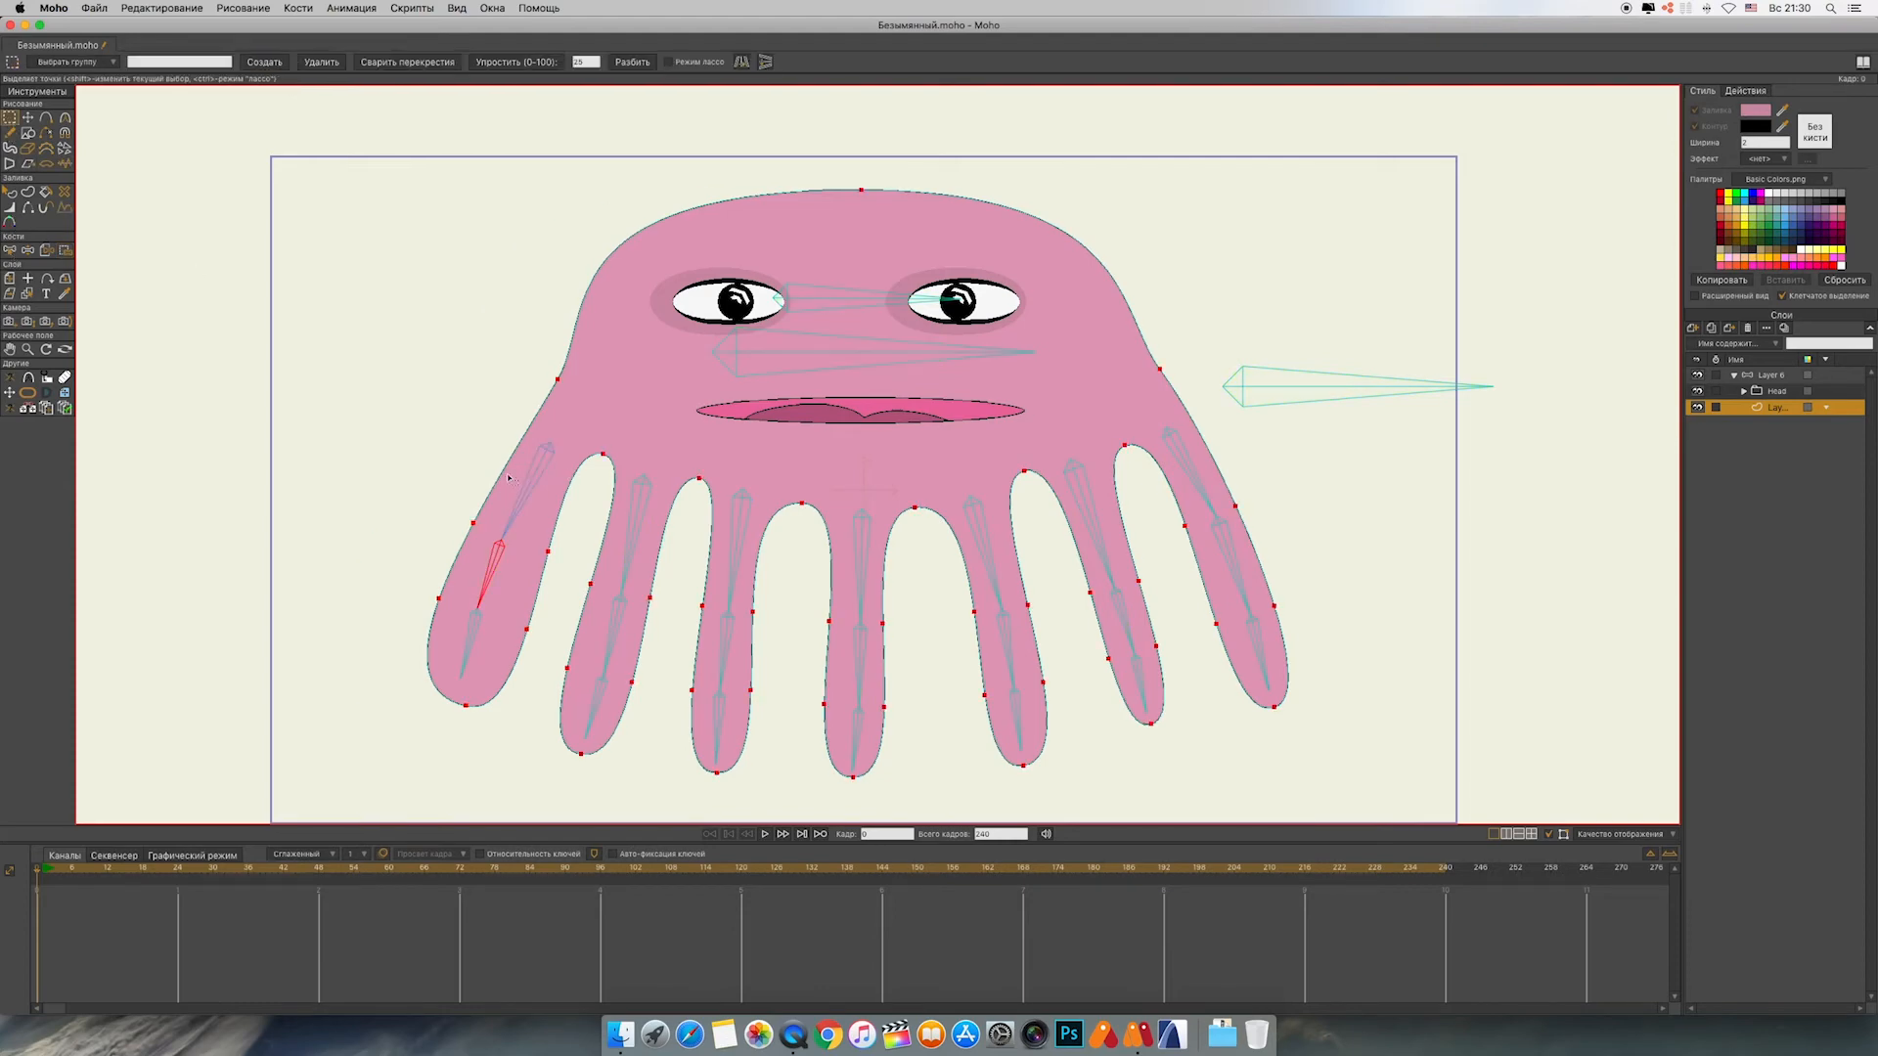
pyautogui.click(11, 251)
pyautogui.press('i')
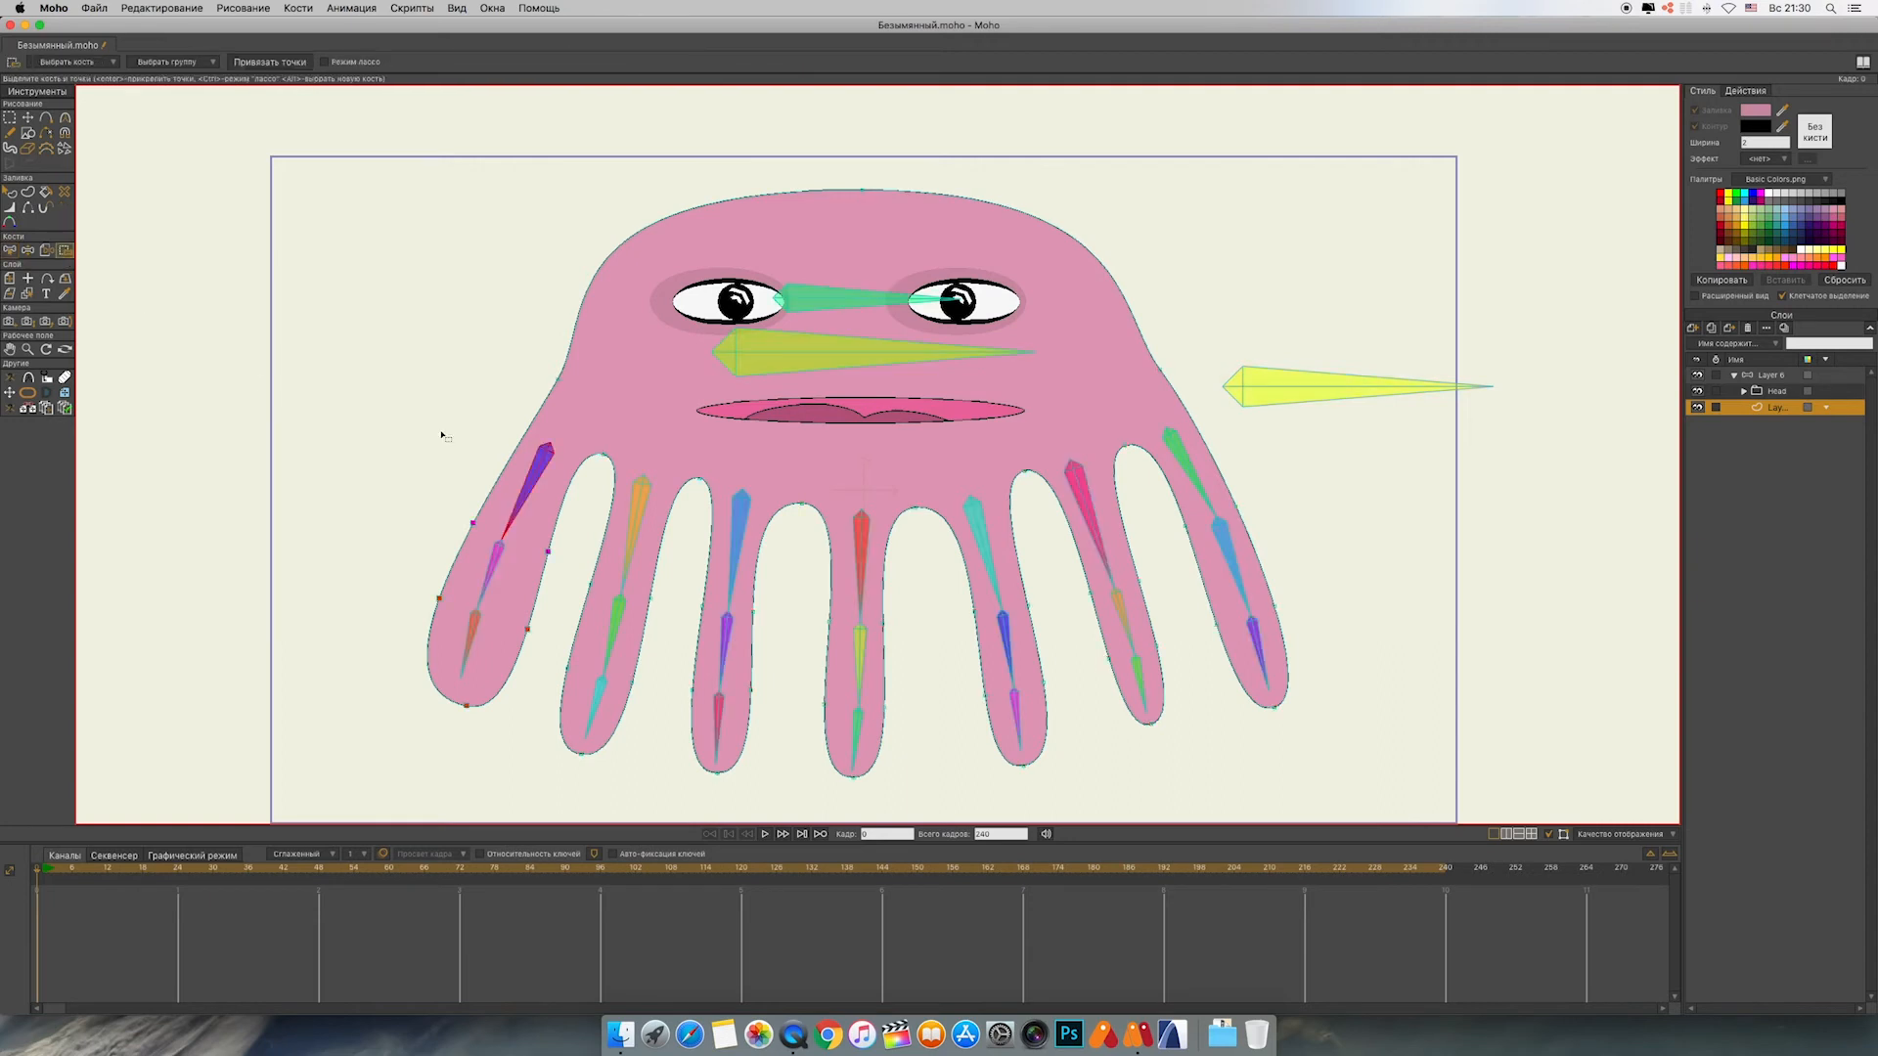
pyautogui.moveTo(587, 457)
pyautogui.mouseDown()
pyautogui.moveTo(609, 474)
pyautogui.moveTo(590, 476)
pyautogui.mouseUp()
# Step: Bind the second tentacle's tip points to its tip bone and its two middle side points to its middle bone
pyautogui.click(14, 254)
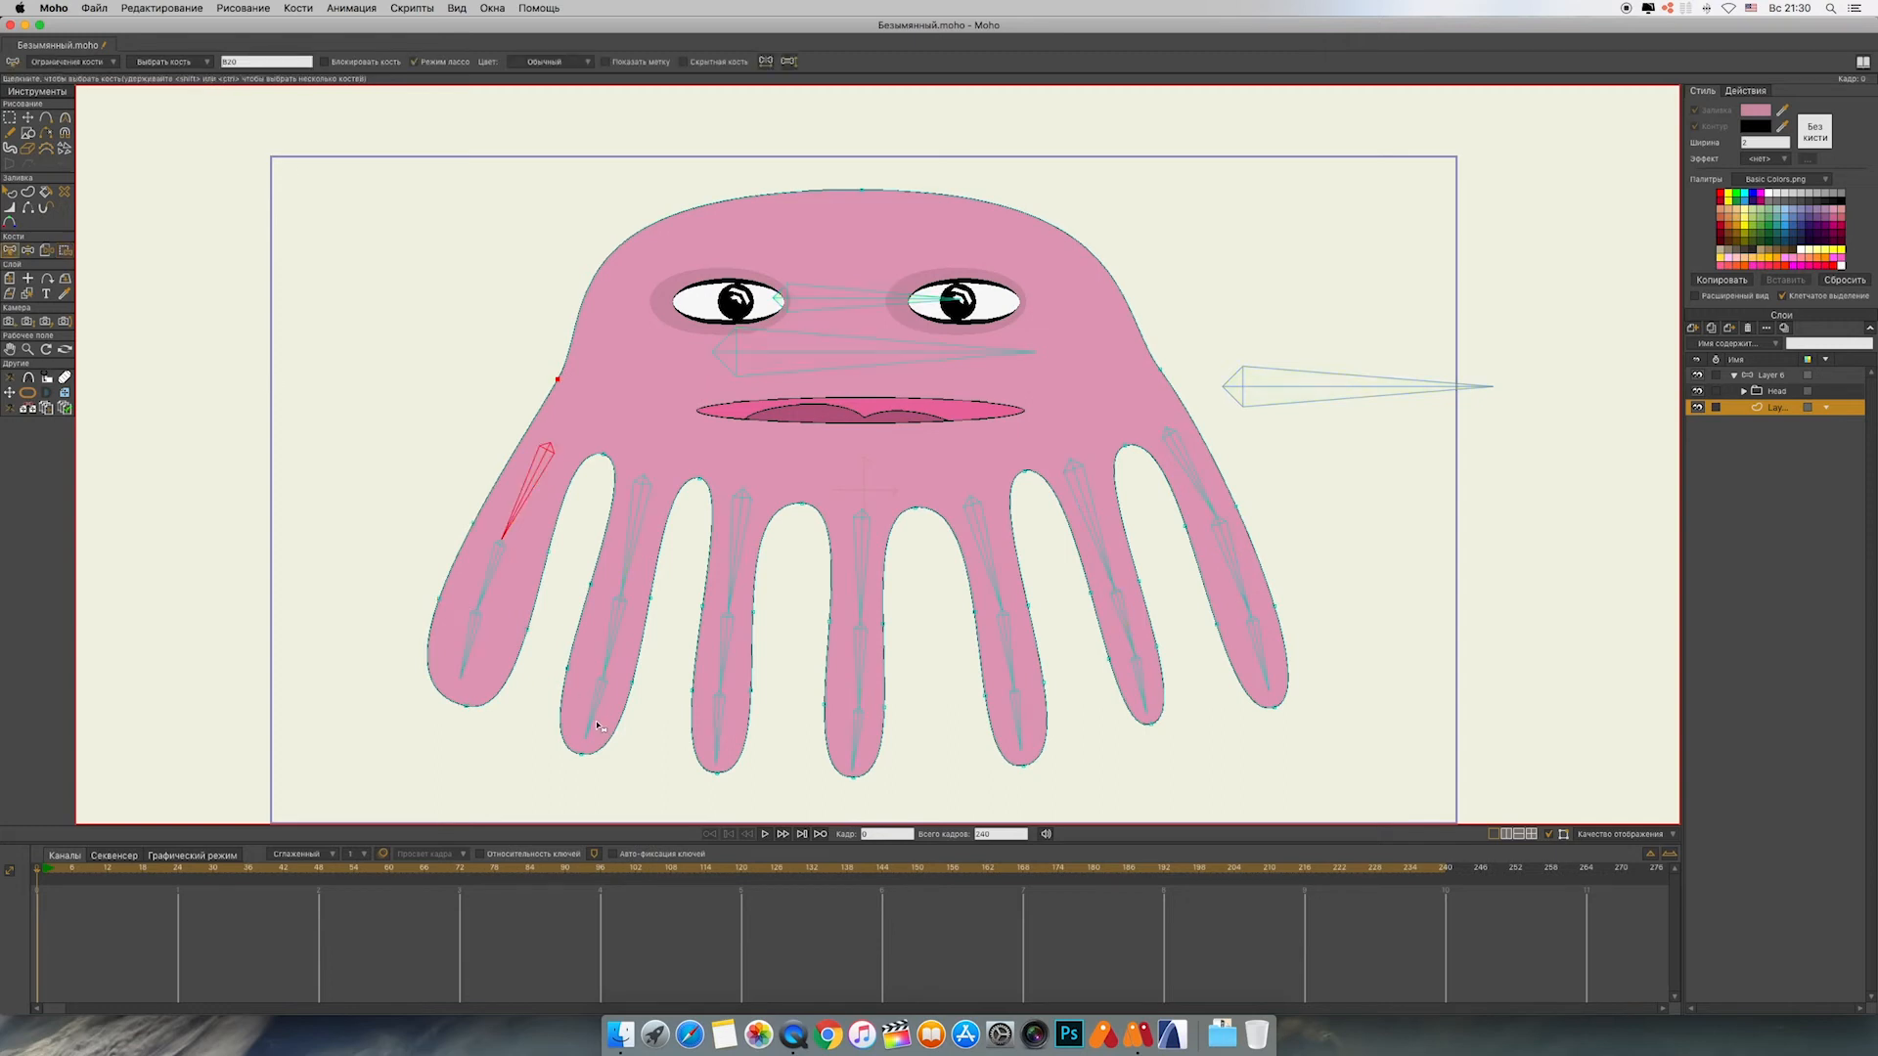
pyautogui.press('i')
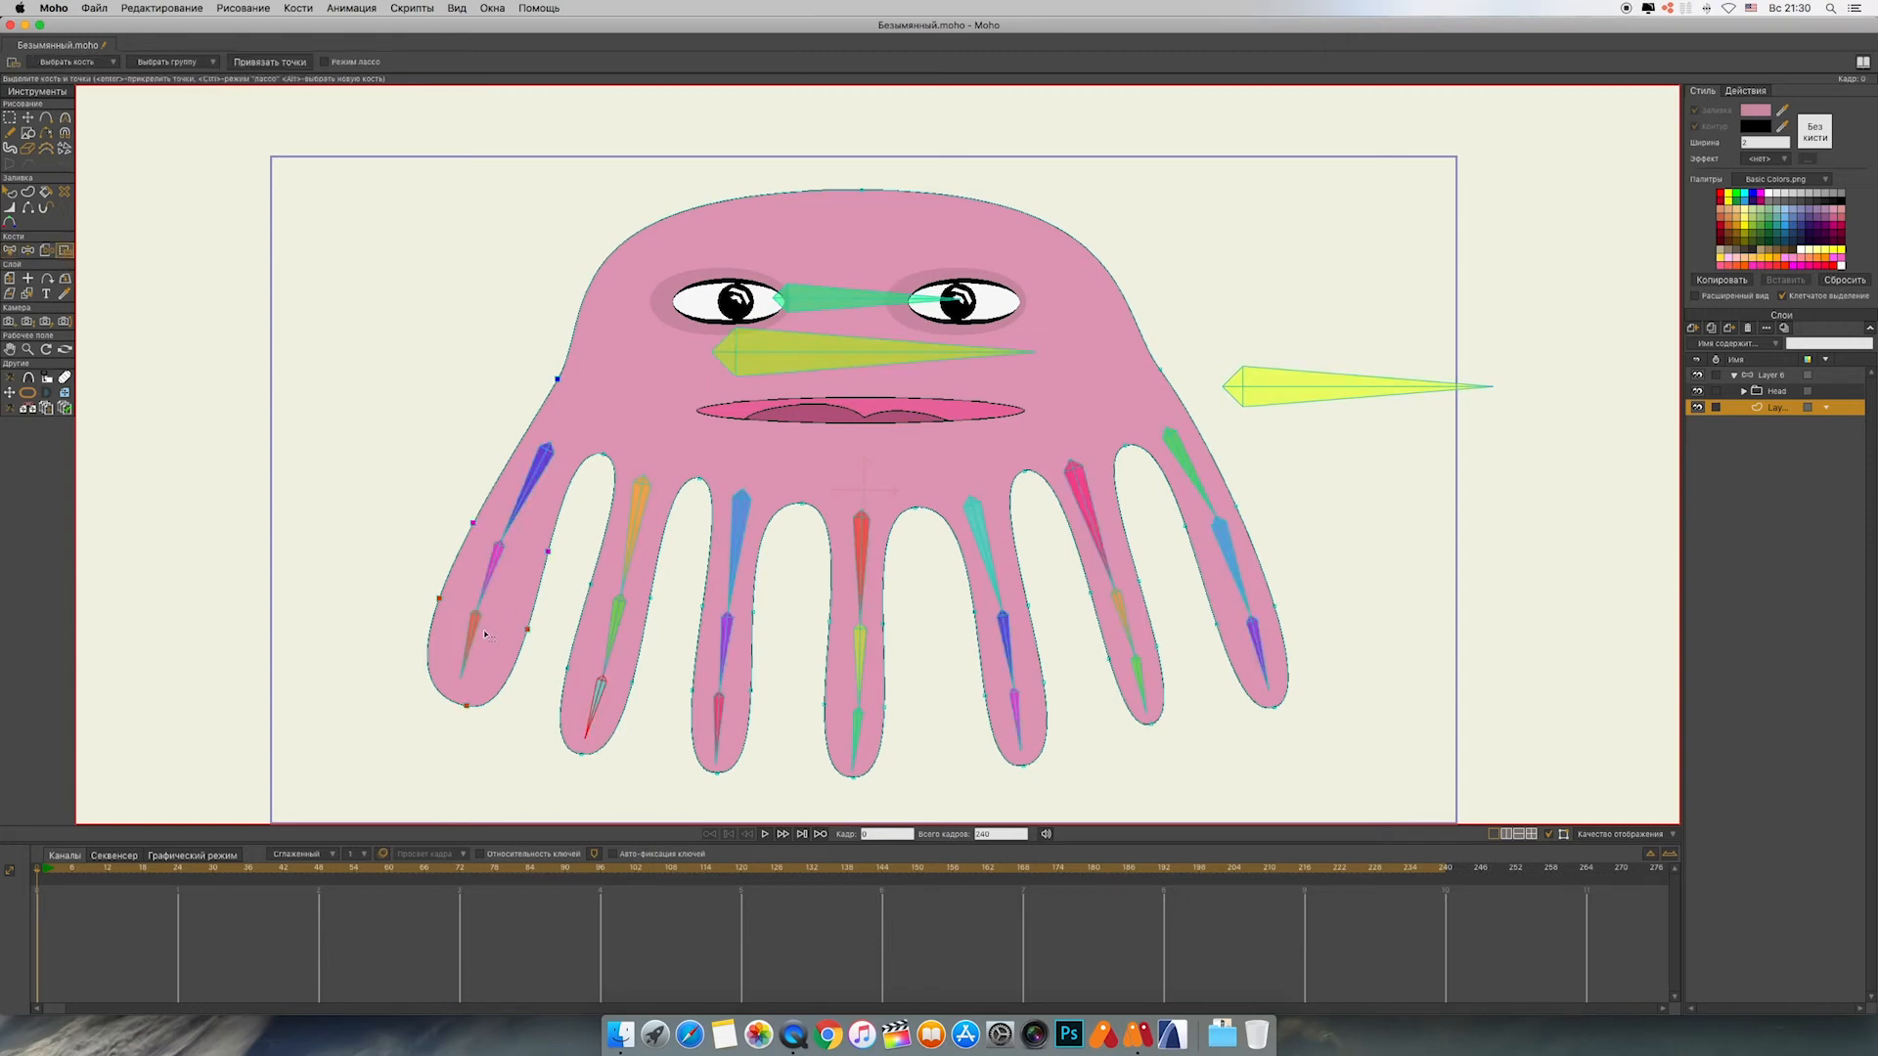
pyautogui.moveTo(554, 671); pyautogui.dragTo(637, 759)
pyautogui.press('b')
pyautogui.click(615, 637)
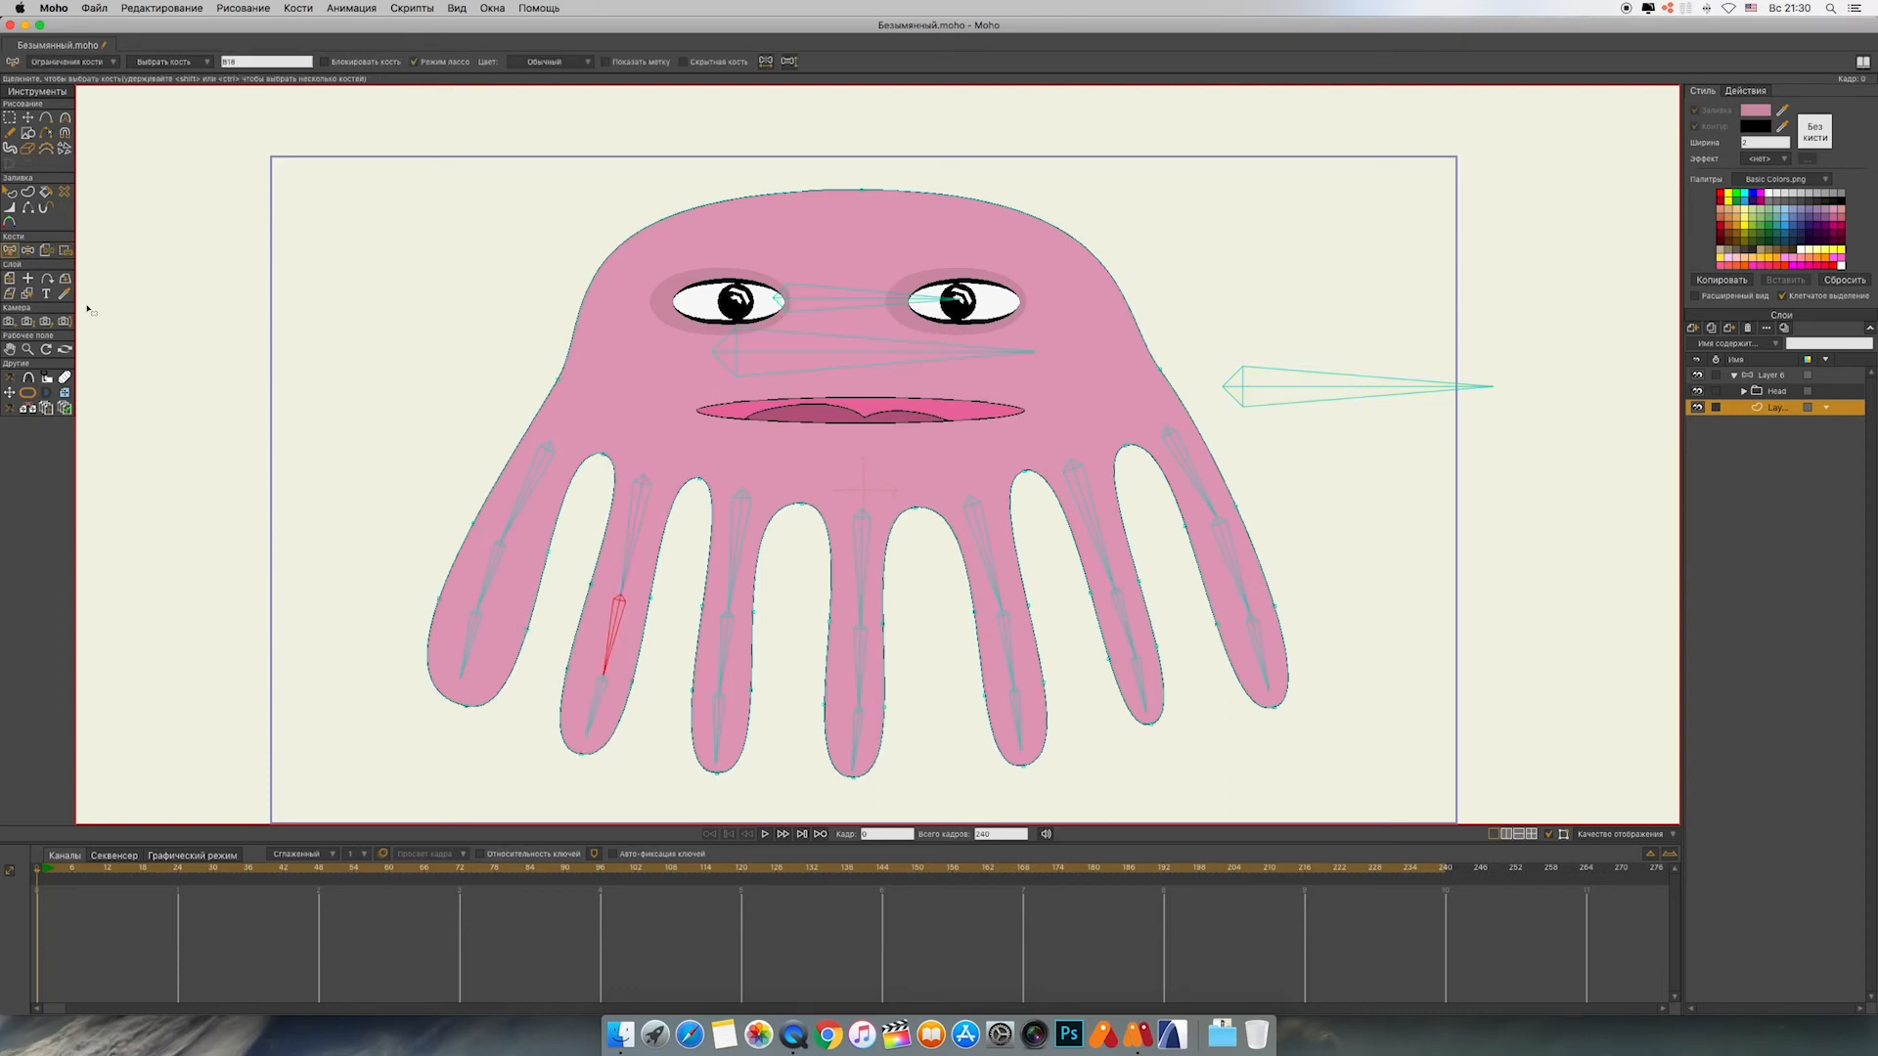
pyautogui.press('i')
pyautogui.moveTo(671, 630); pyautogui.dragTo(671, 630)
pyautogui.click(270, 61)
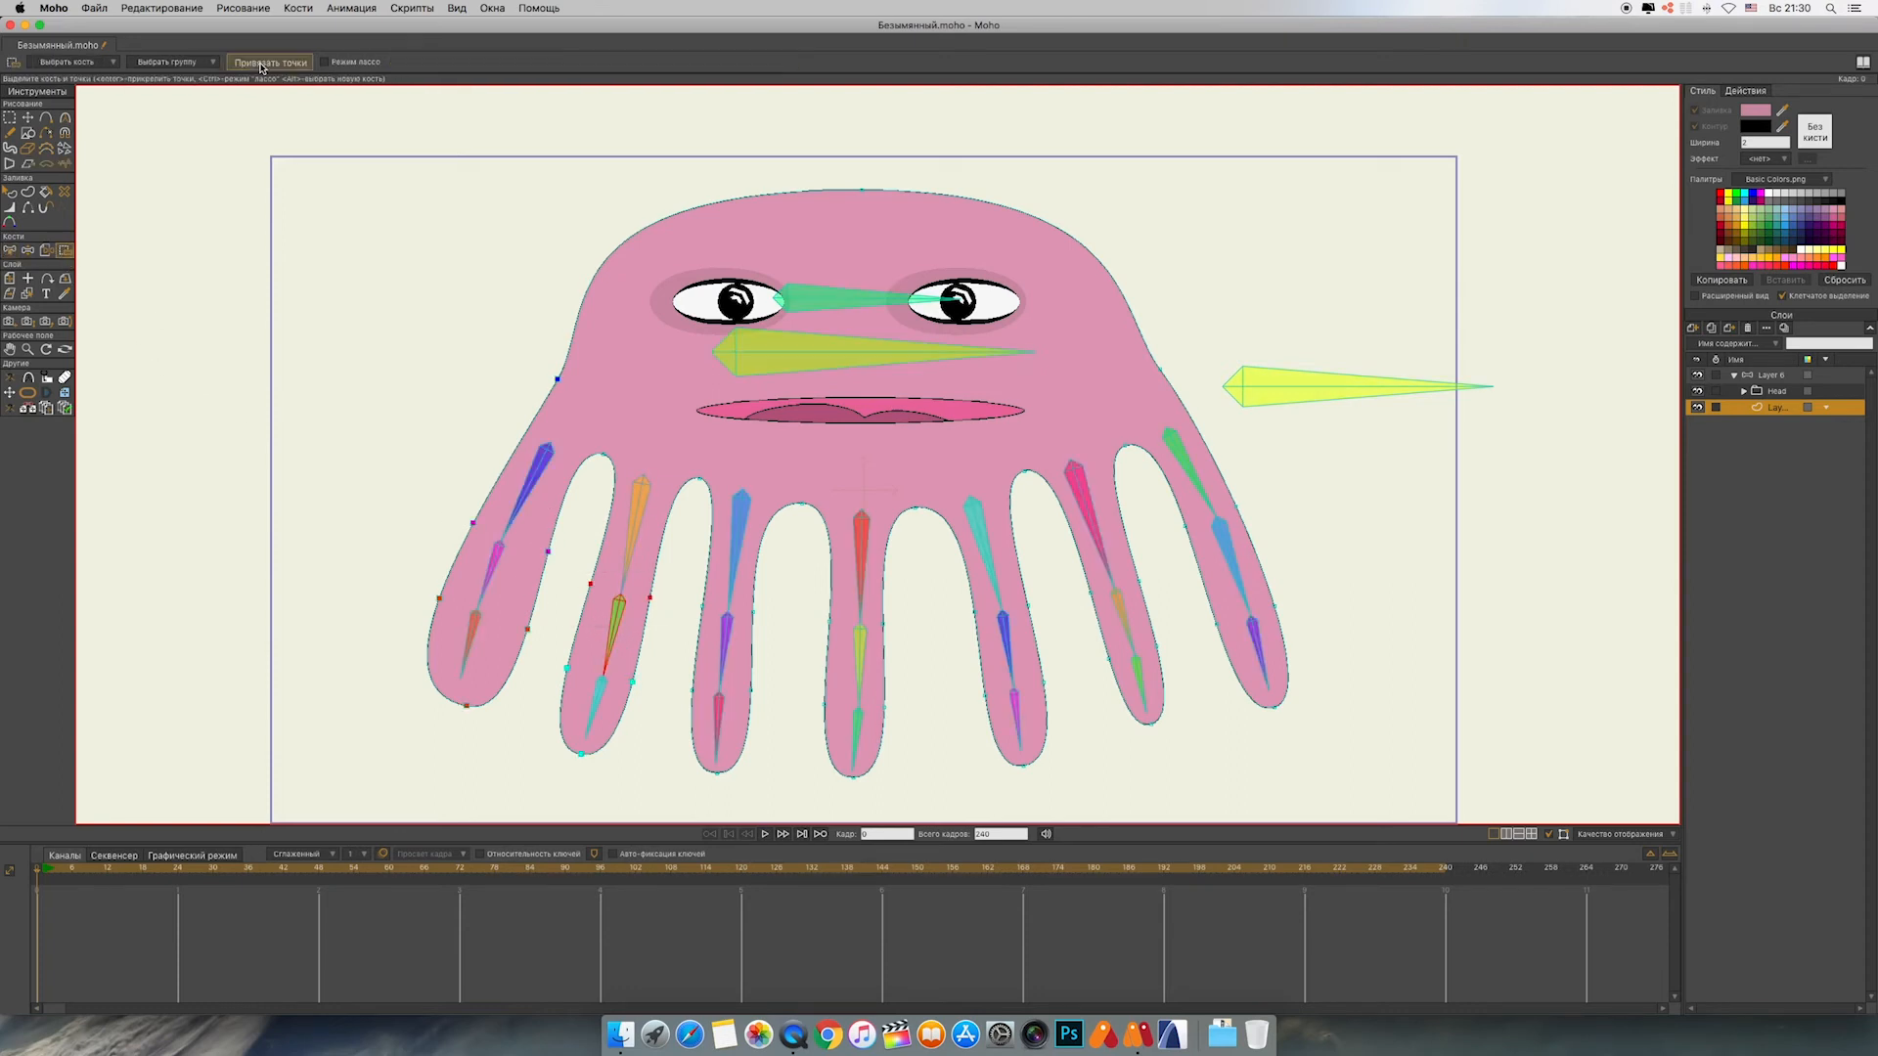
# Step: Bind the third tentacle's tip points to its tip bone and its two middle side points to its middle bone
pyautogui.click(11, 250)
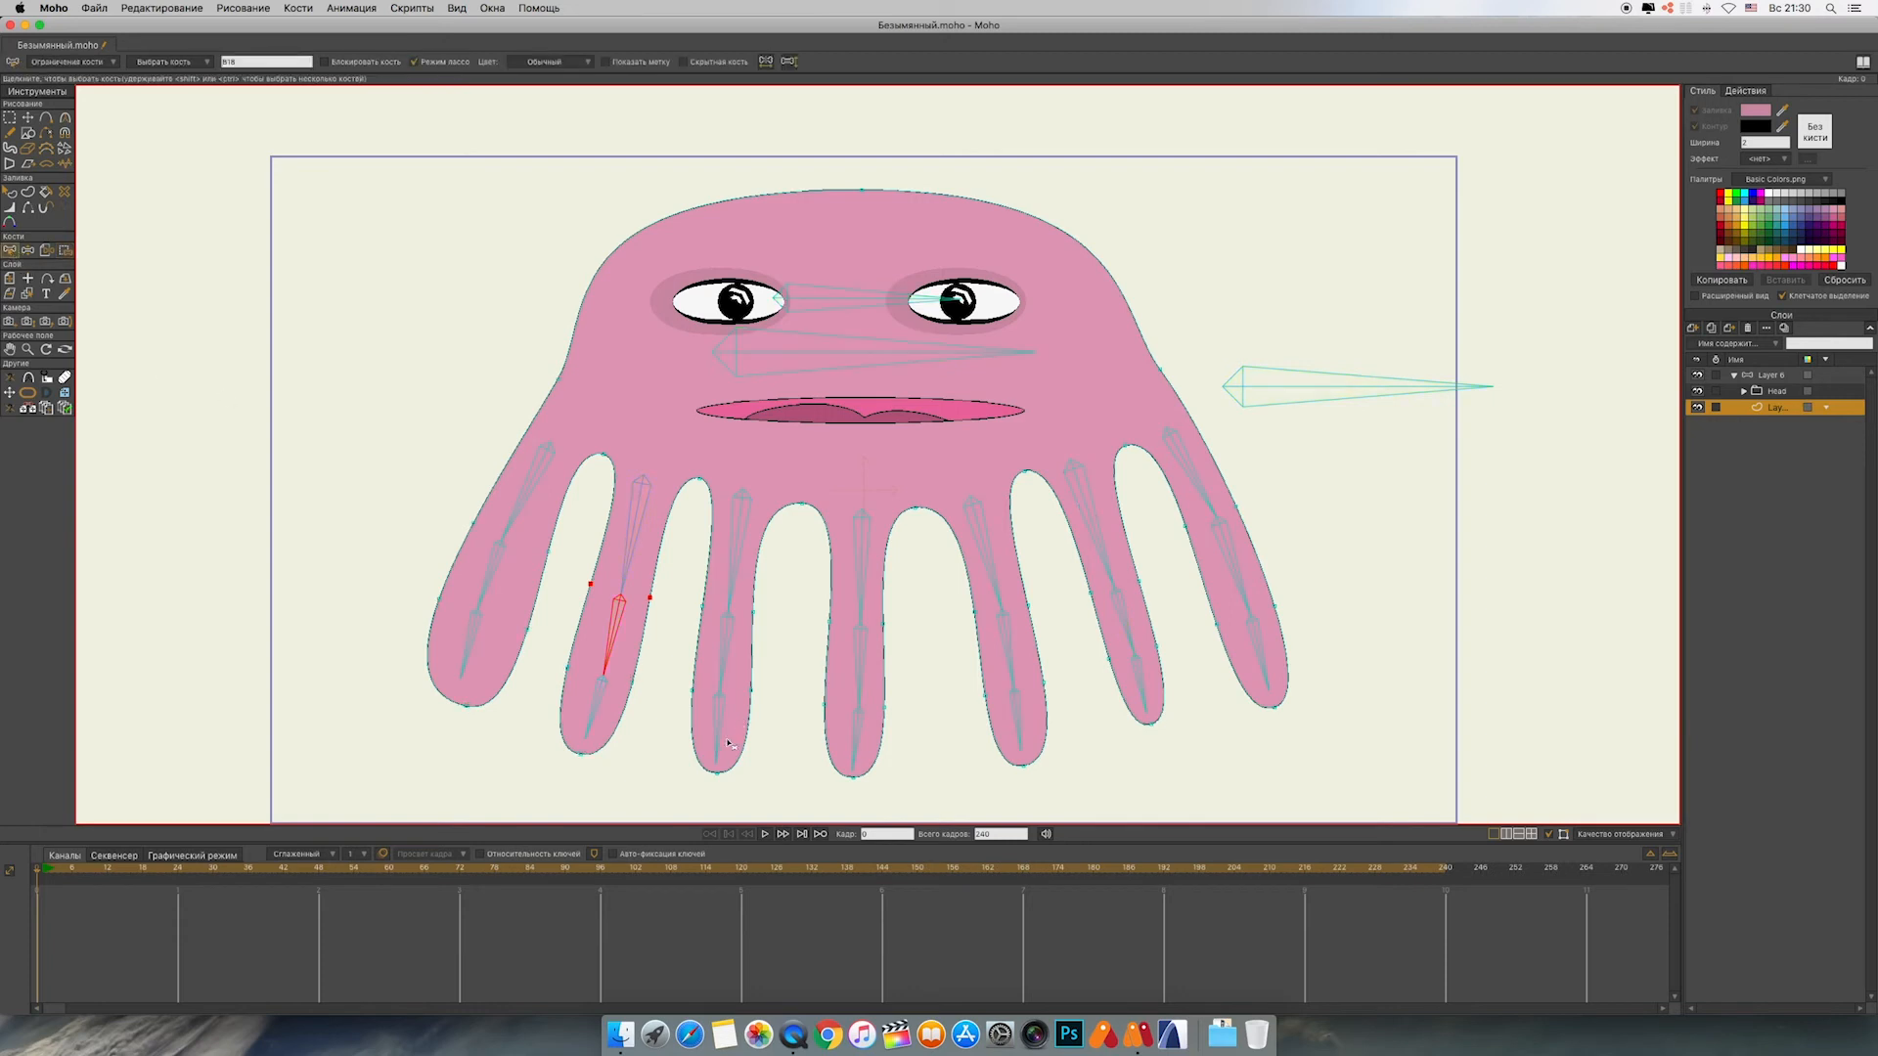
pyautogui.click(720, 723)
pyautogui.click(68, 254)
pyautogui.moveTo(678, 690); pyautogui.dragTo(737, 784)
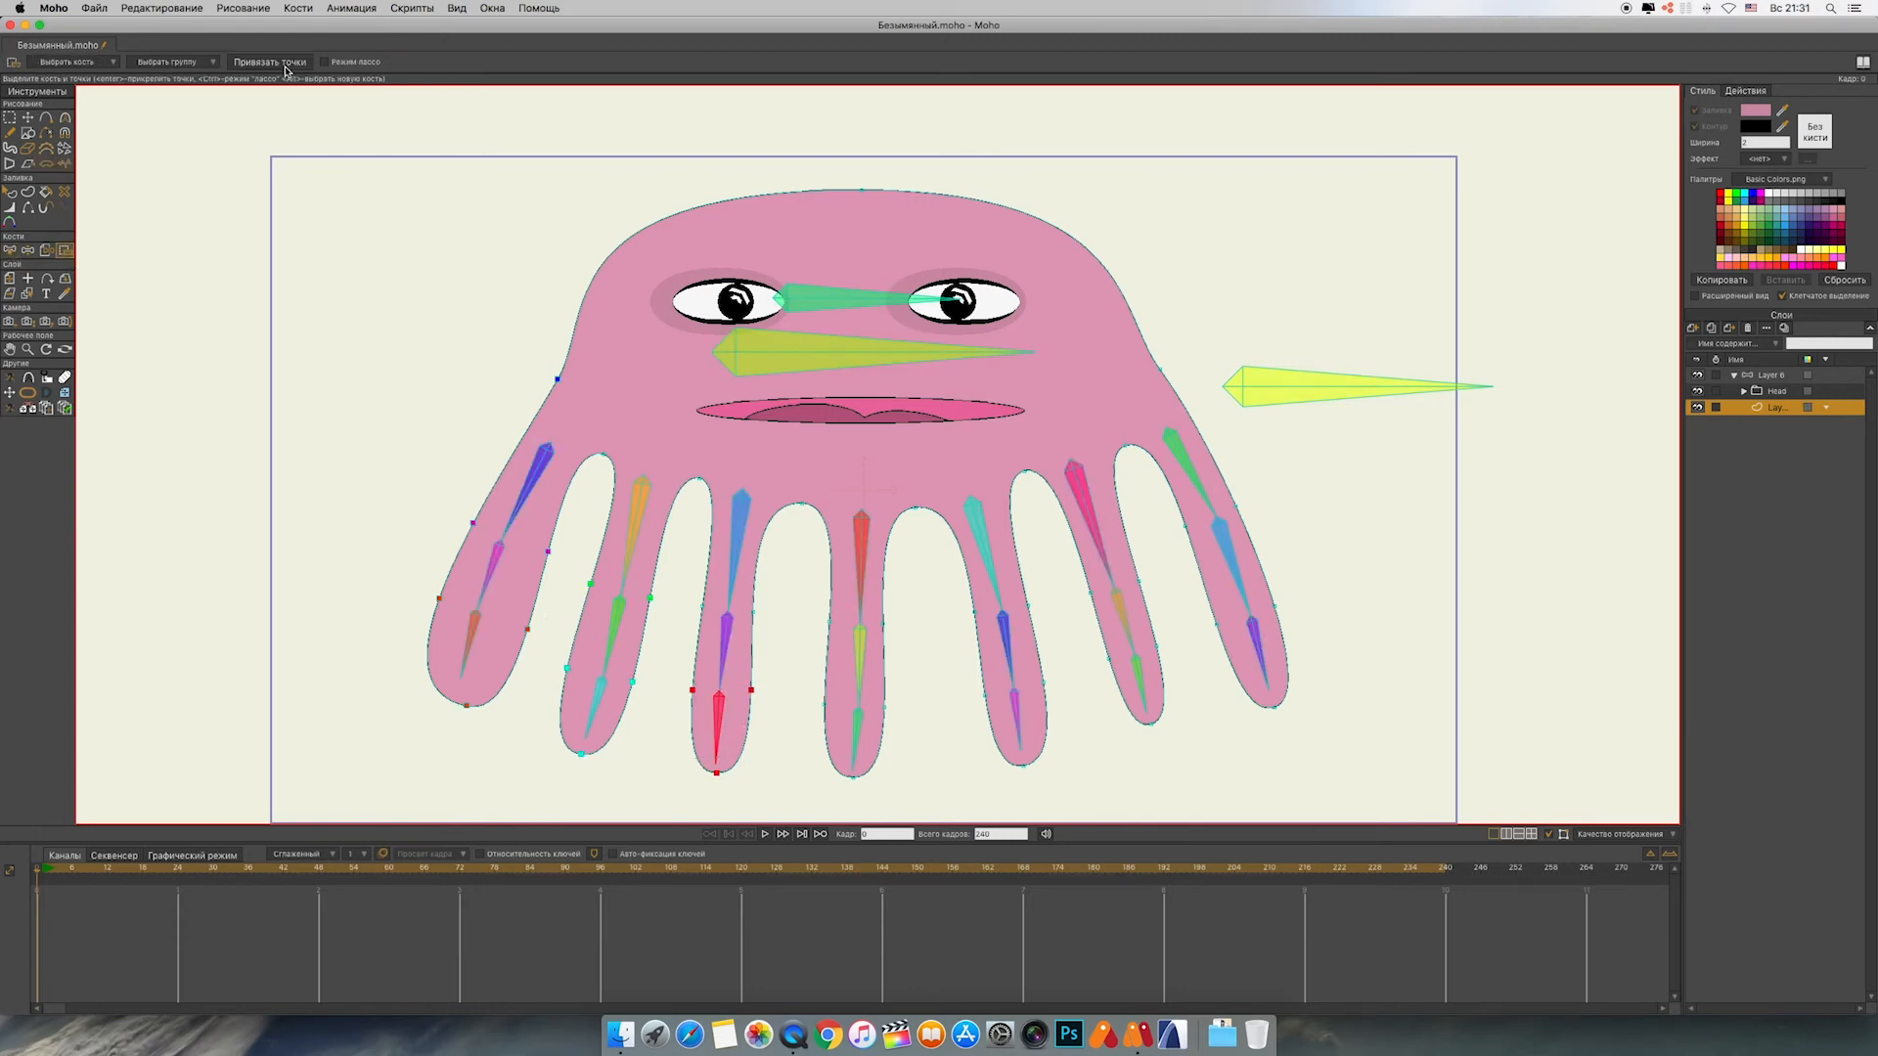
pyautogui.click(10, 250)
pyautogui.click(725, 636)
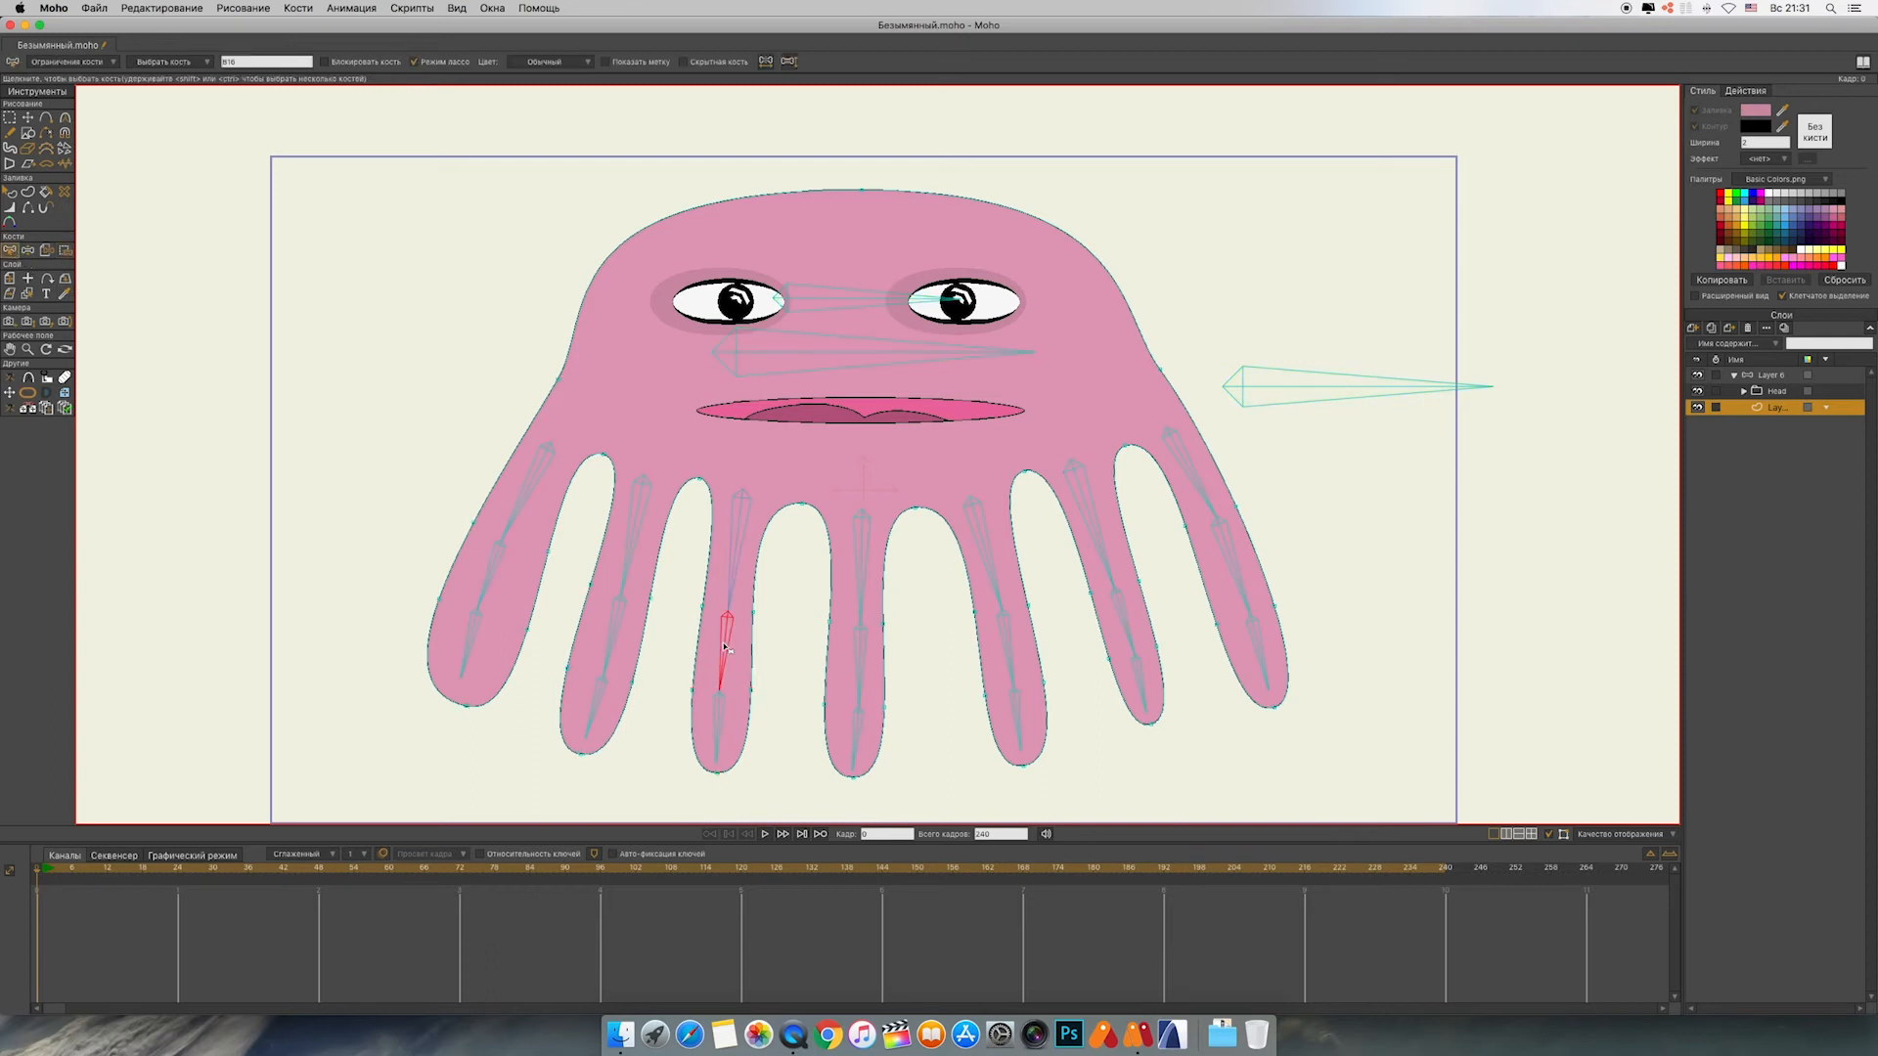
pyautogui.click(65, 250)
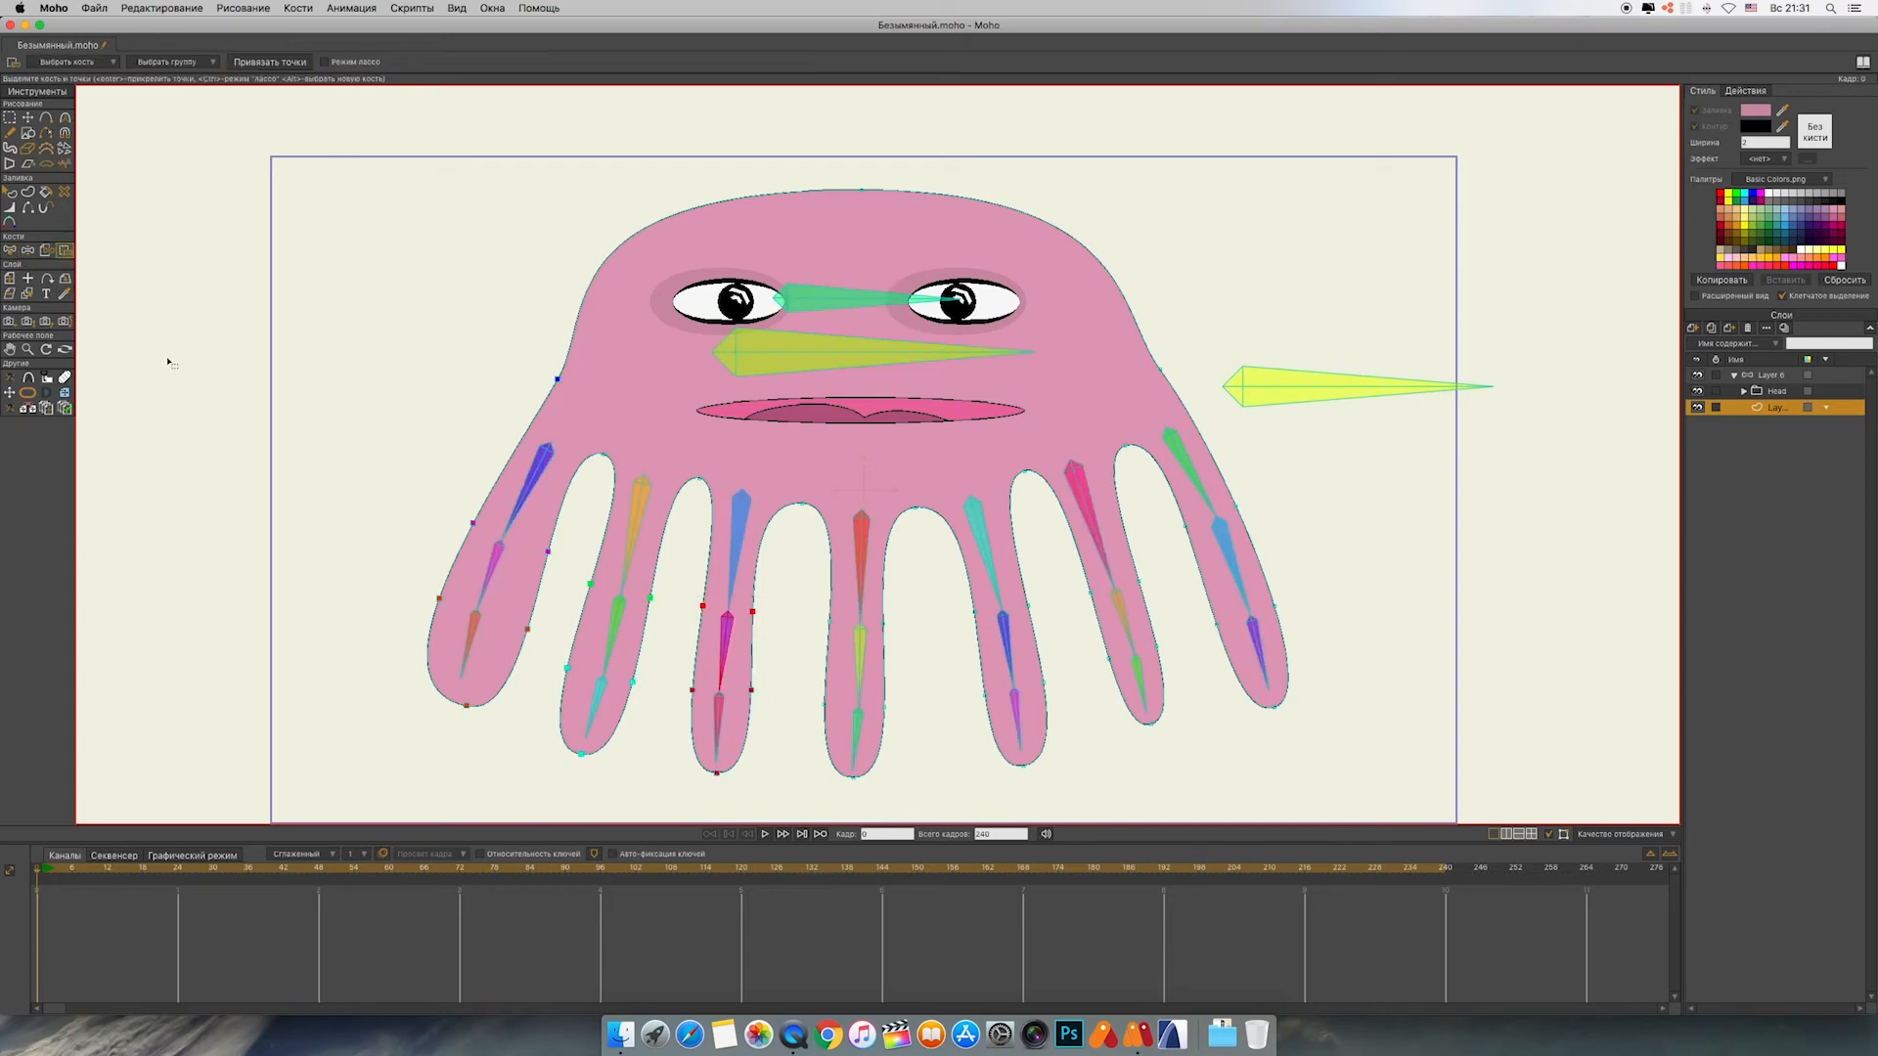
# Step: Bind the central tentacle's tip points to its tip bone and its two middle side points to its middle bone
pyautogui.click(11, 251)
pyautogui.click(858, 733)
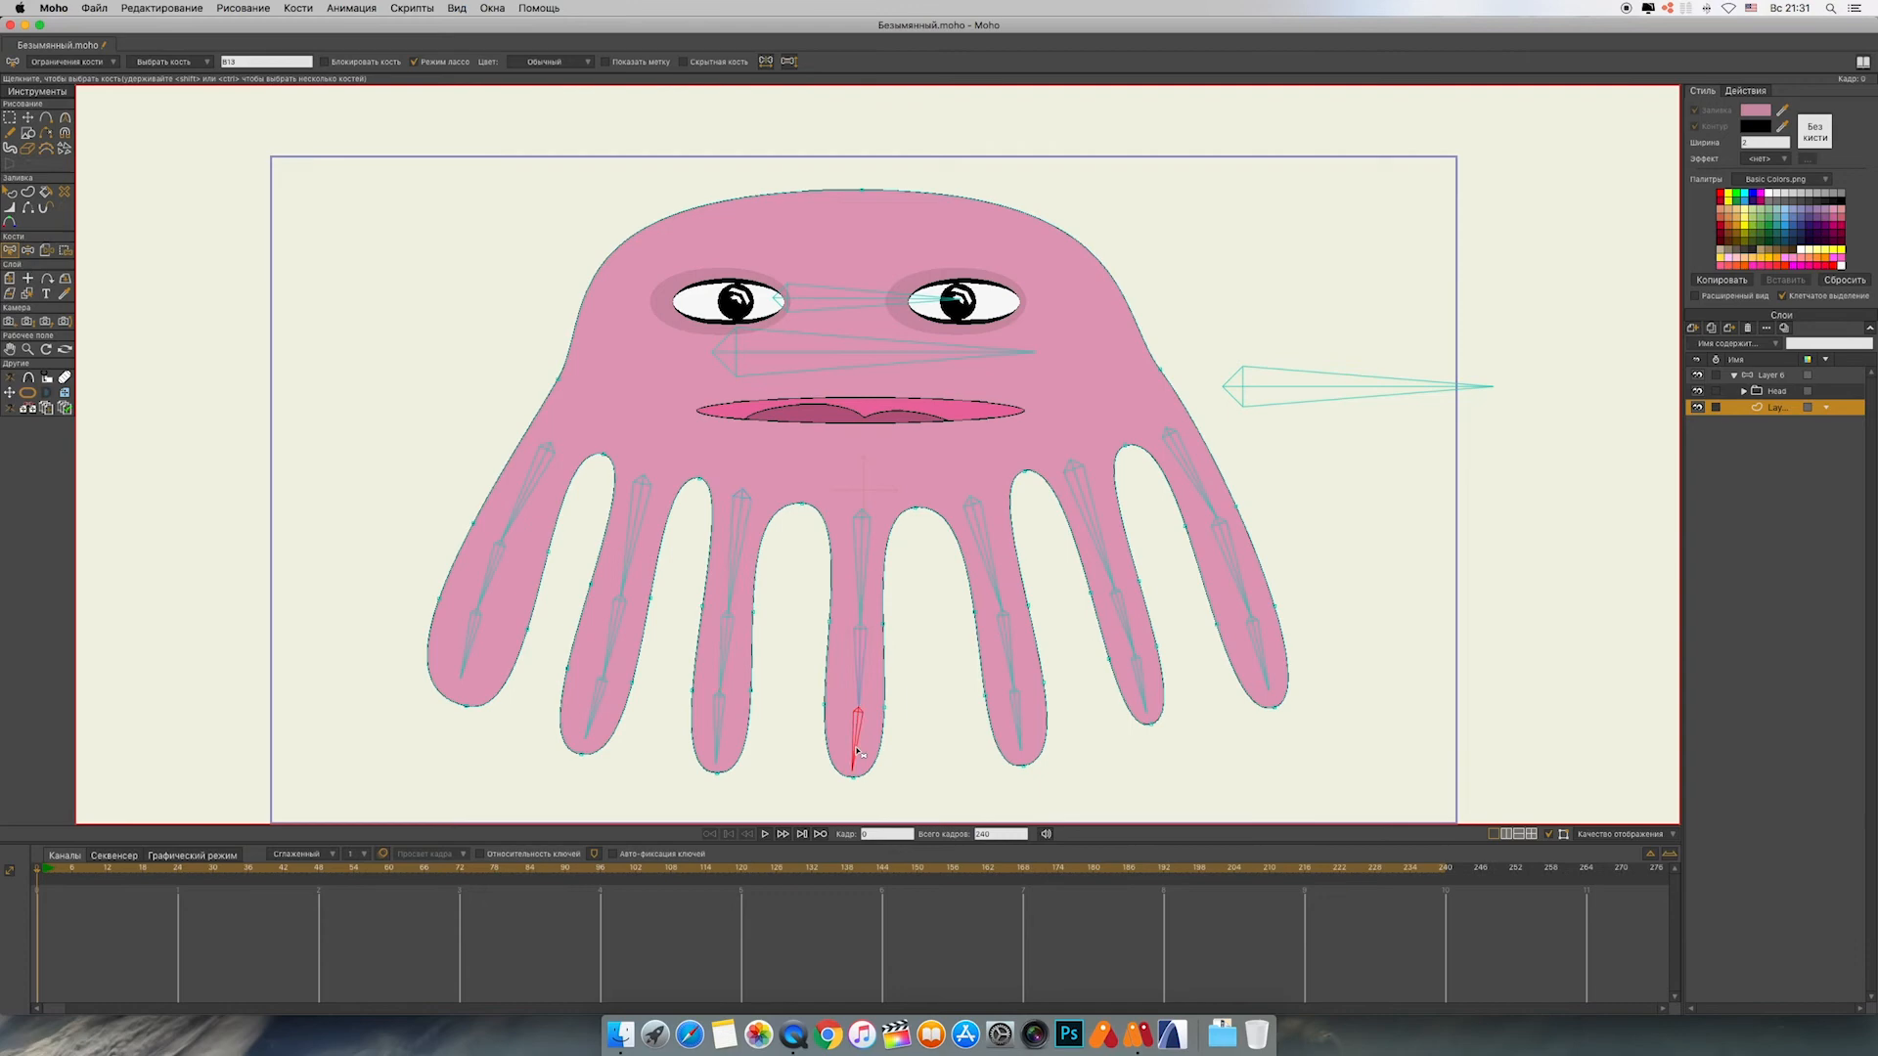
pyautogui.click(65, 251)
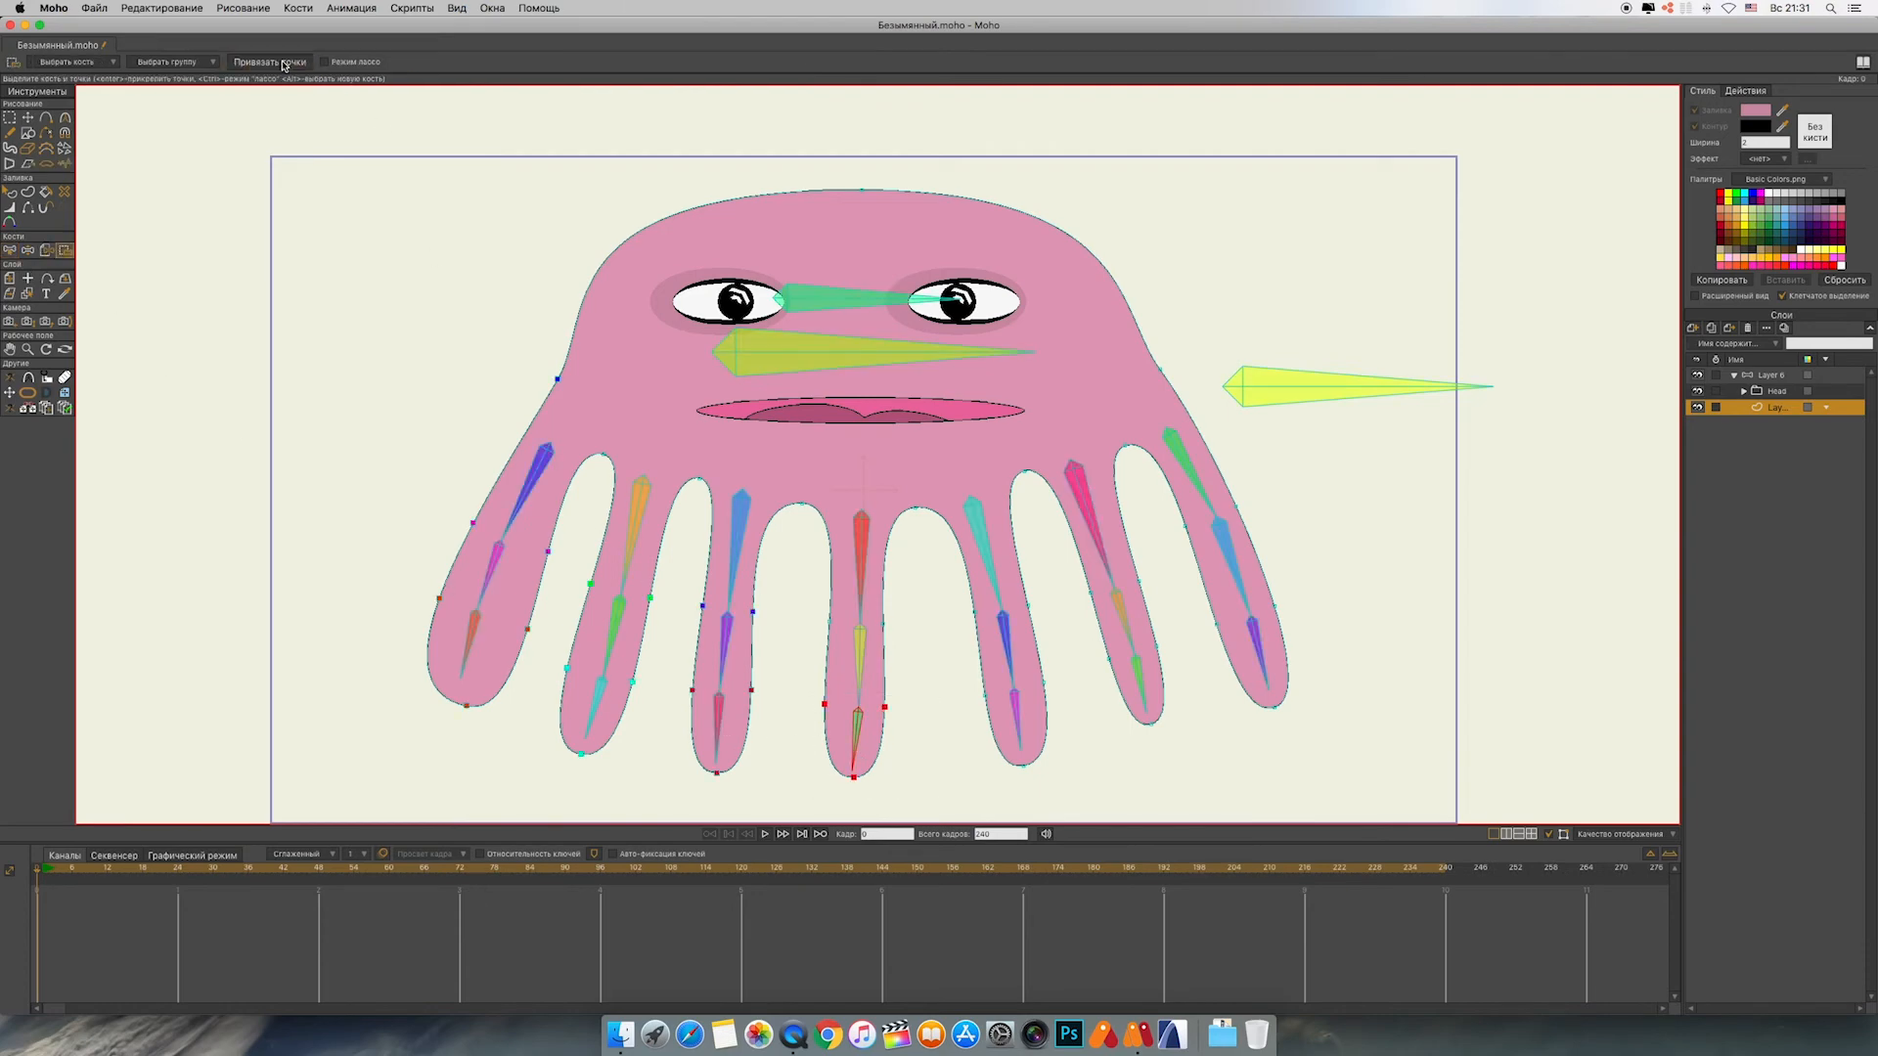
pyautogui.click(11, 251)
pyautogui.click(860, 675)
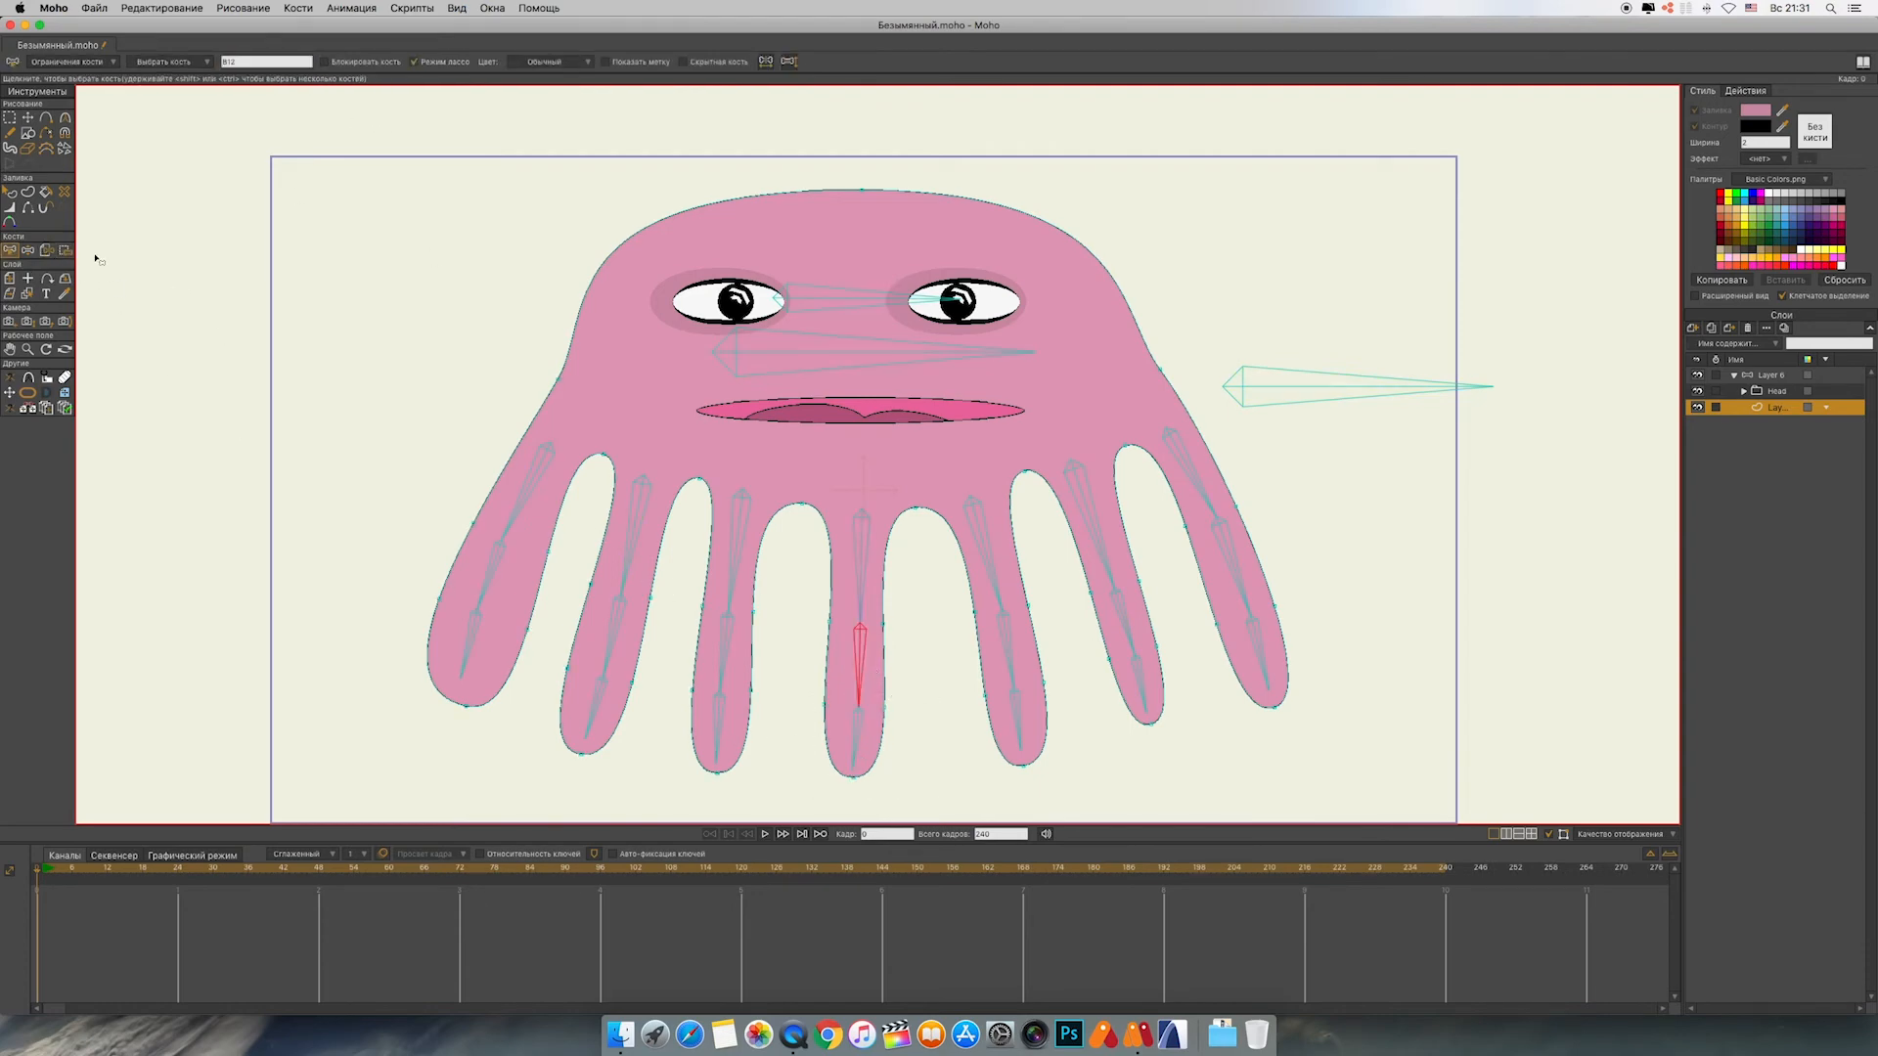
pyautogui.click(64, 251)
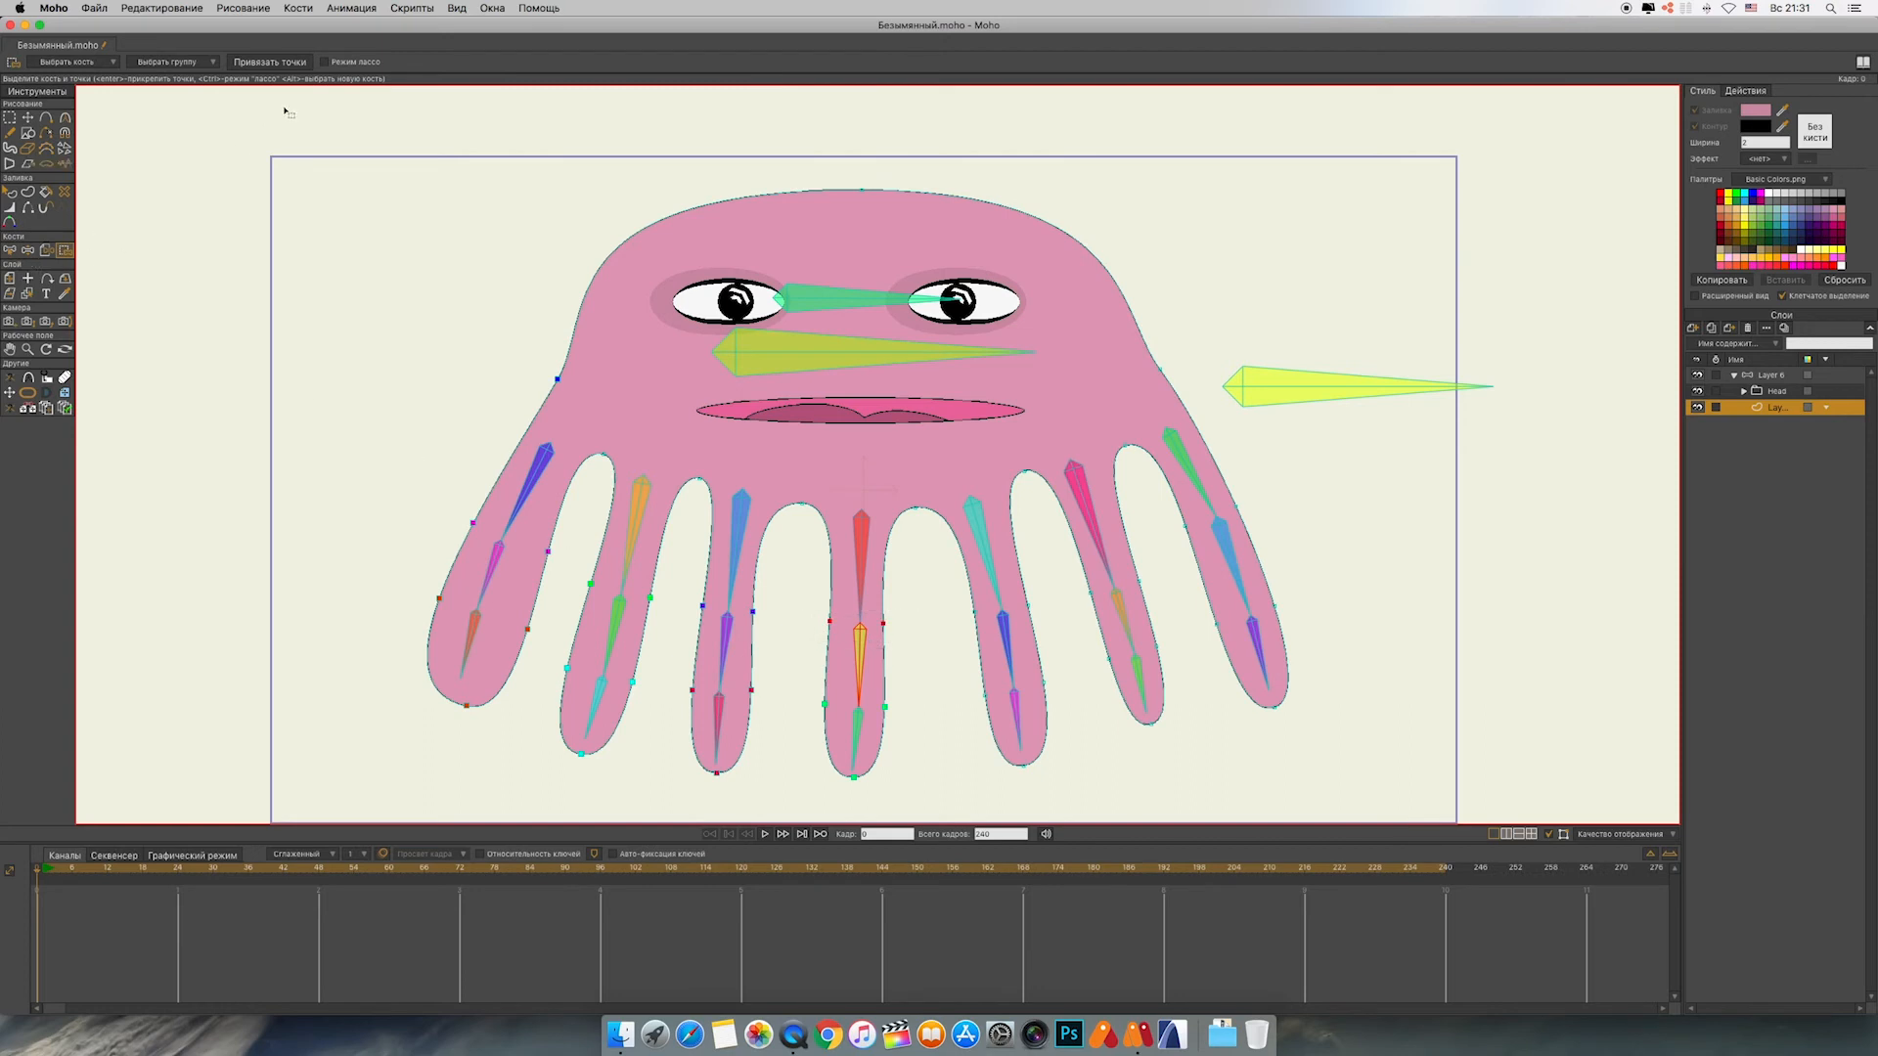
# Step: Bind the fifth tentacle's tip points to its tip bone and its two middle side points to its middle bone
pyautogui.click(11, 251)
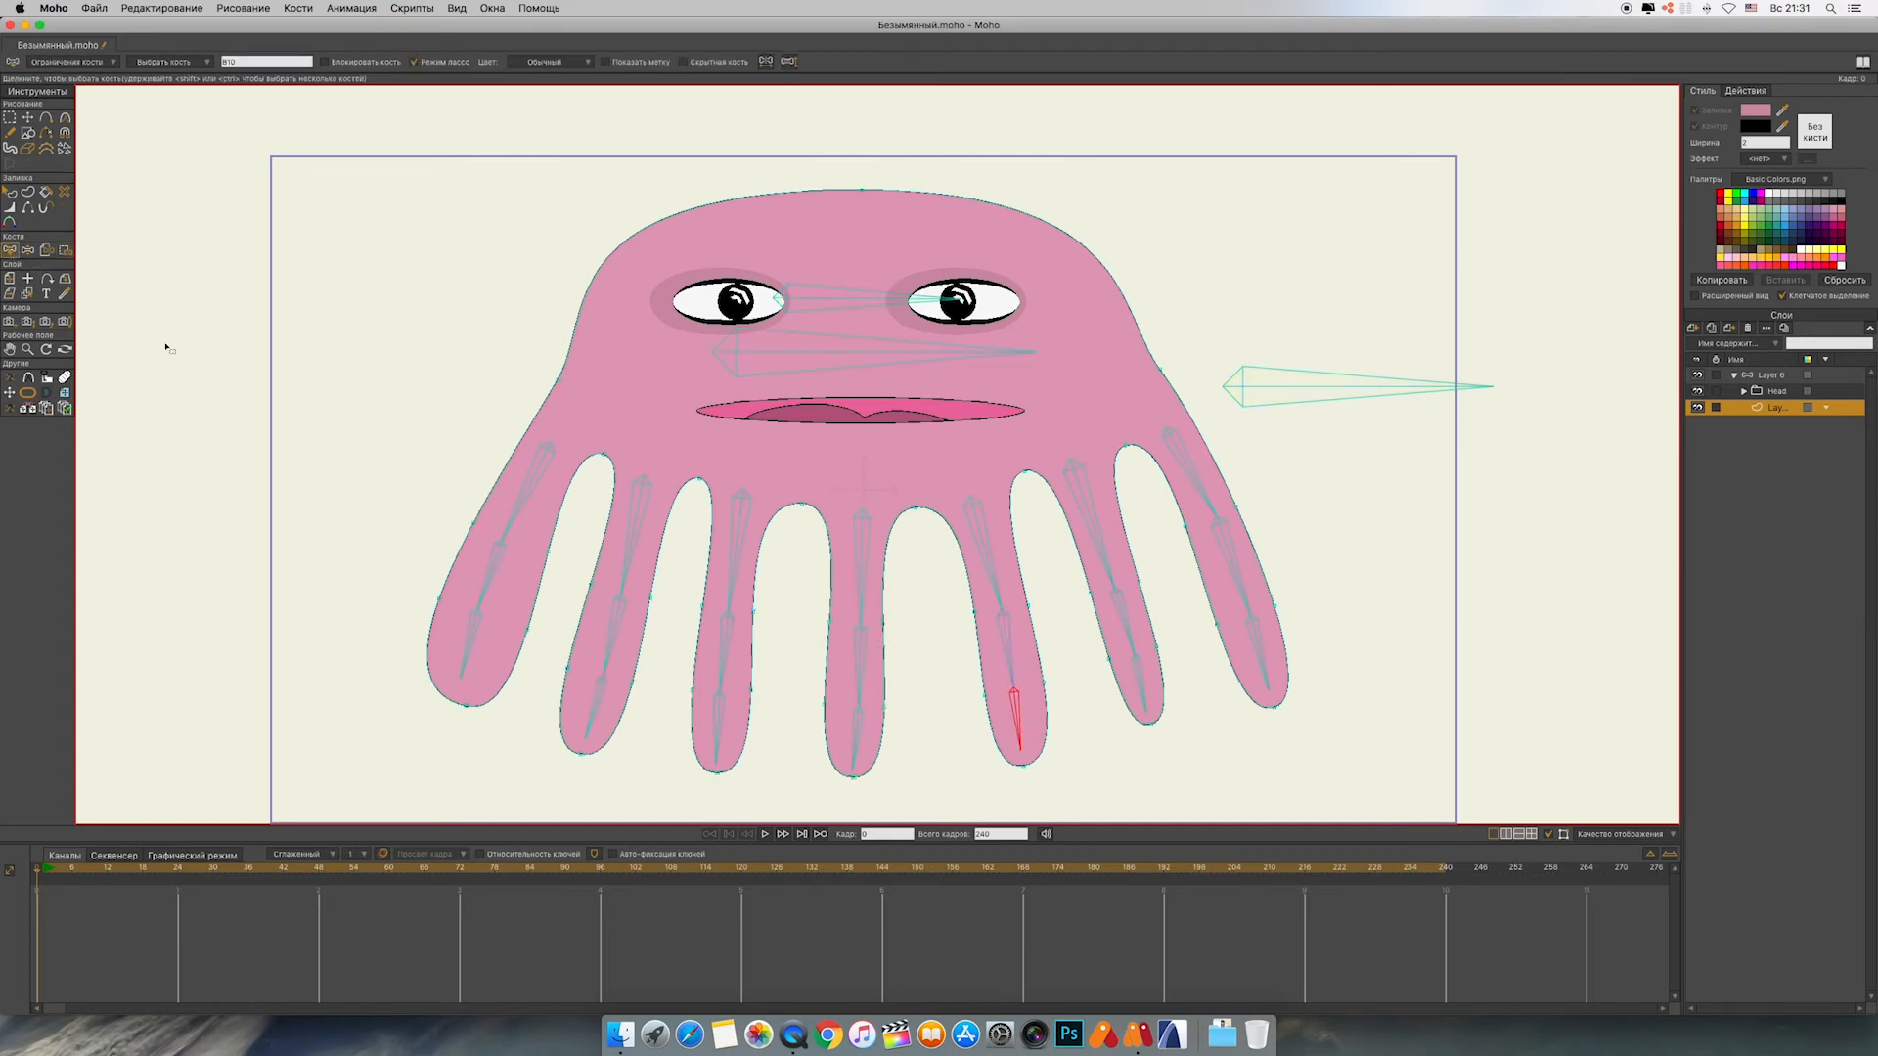
pyautogui.click(65, 250)
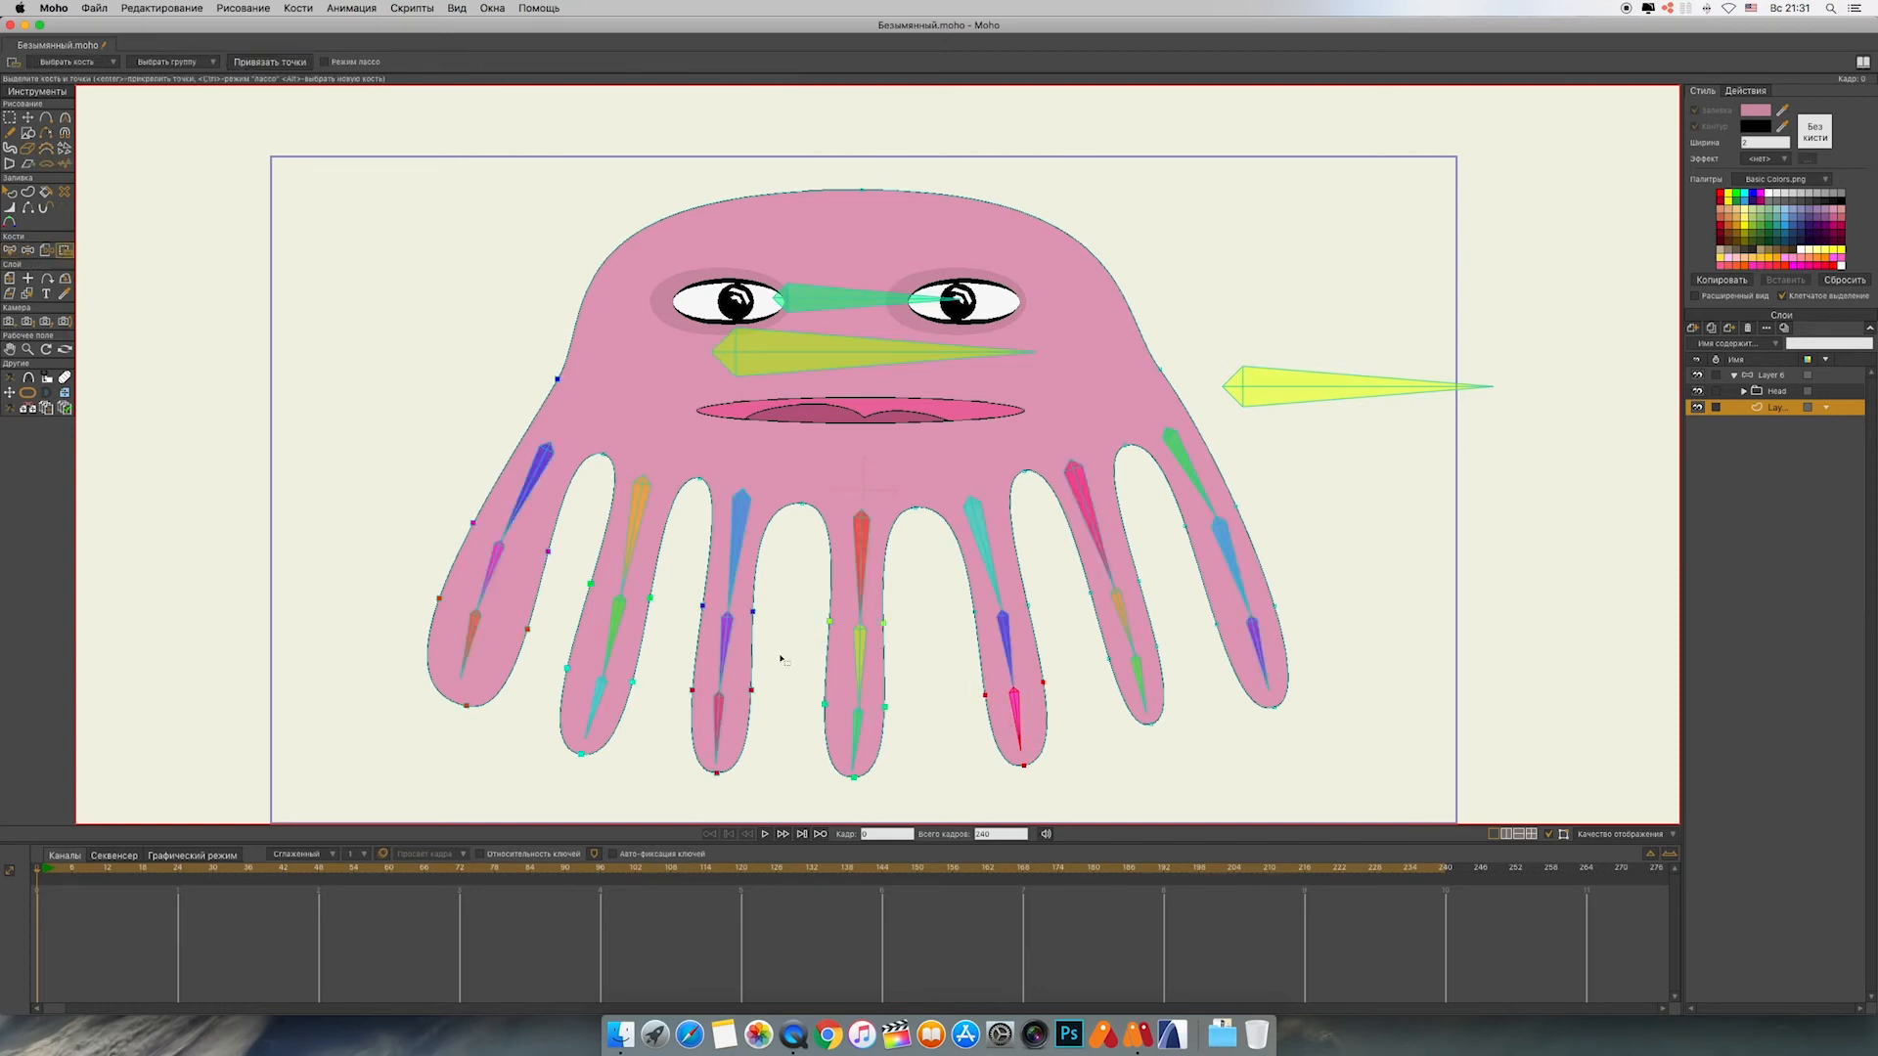
pyautogui.click(11, 251)
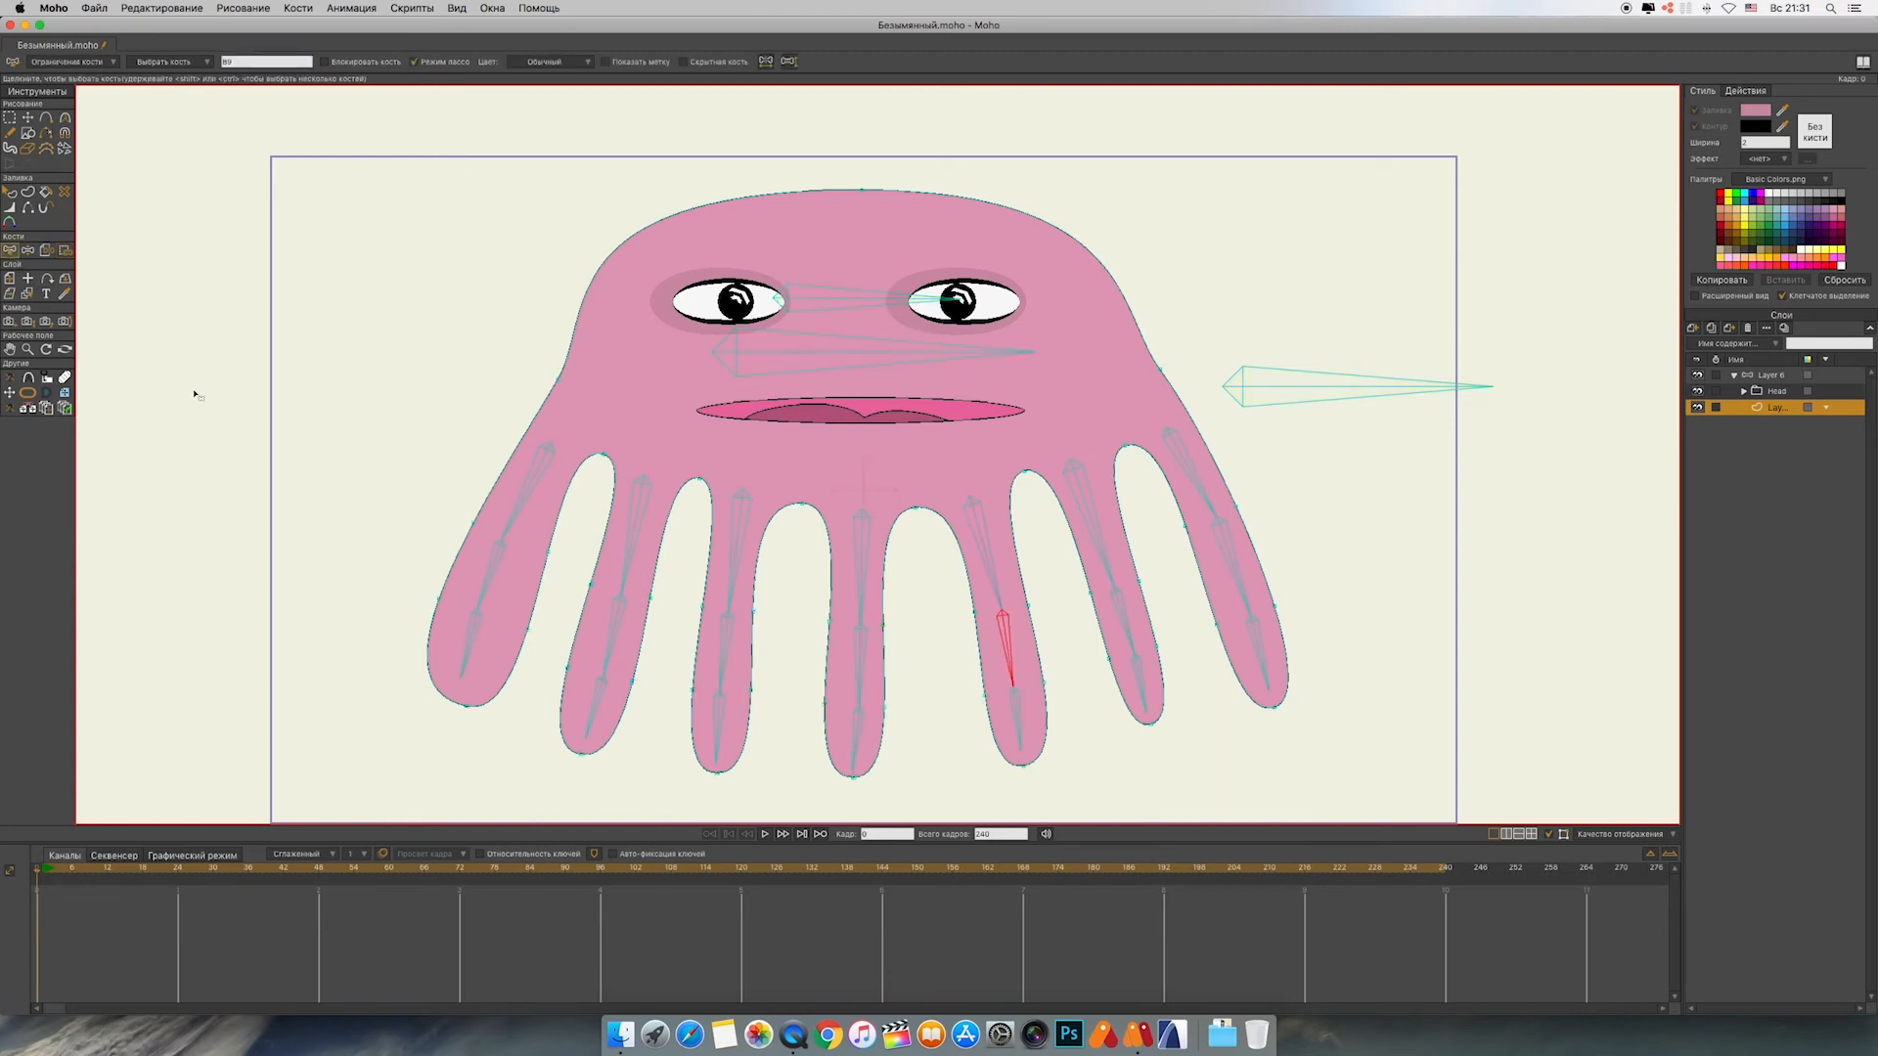
pyautogui.click(65, 252)
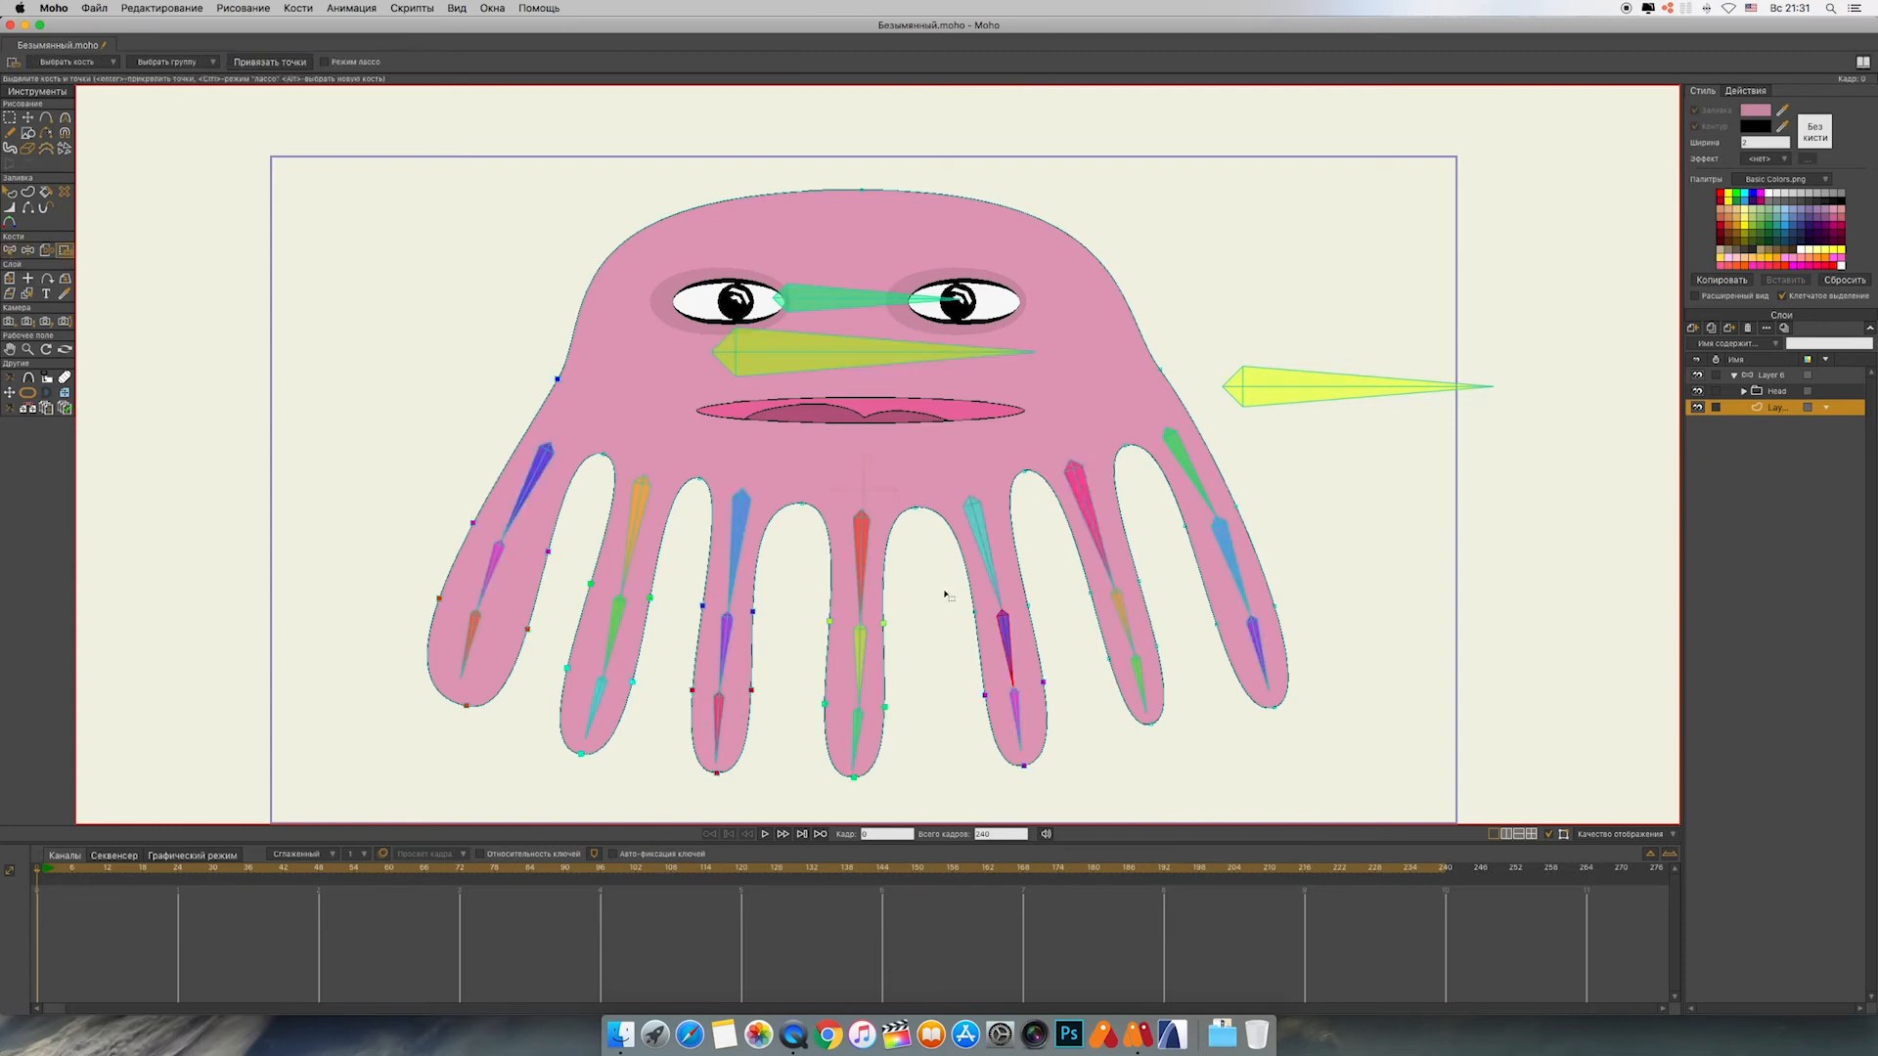
pyautogui.click(270, 63)
pyautogui.moveTo(1370, 574); pyautogui.dragTo(1285, 547)
# Step: Bind the sixth tentacle's tip points to its tip bone and its two middle side points to its middle bone
pyautogui.click(9, 247)
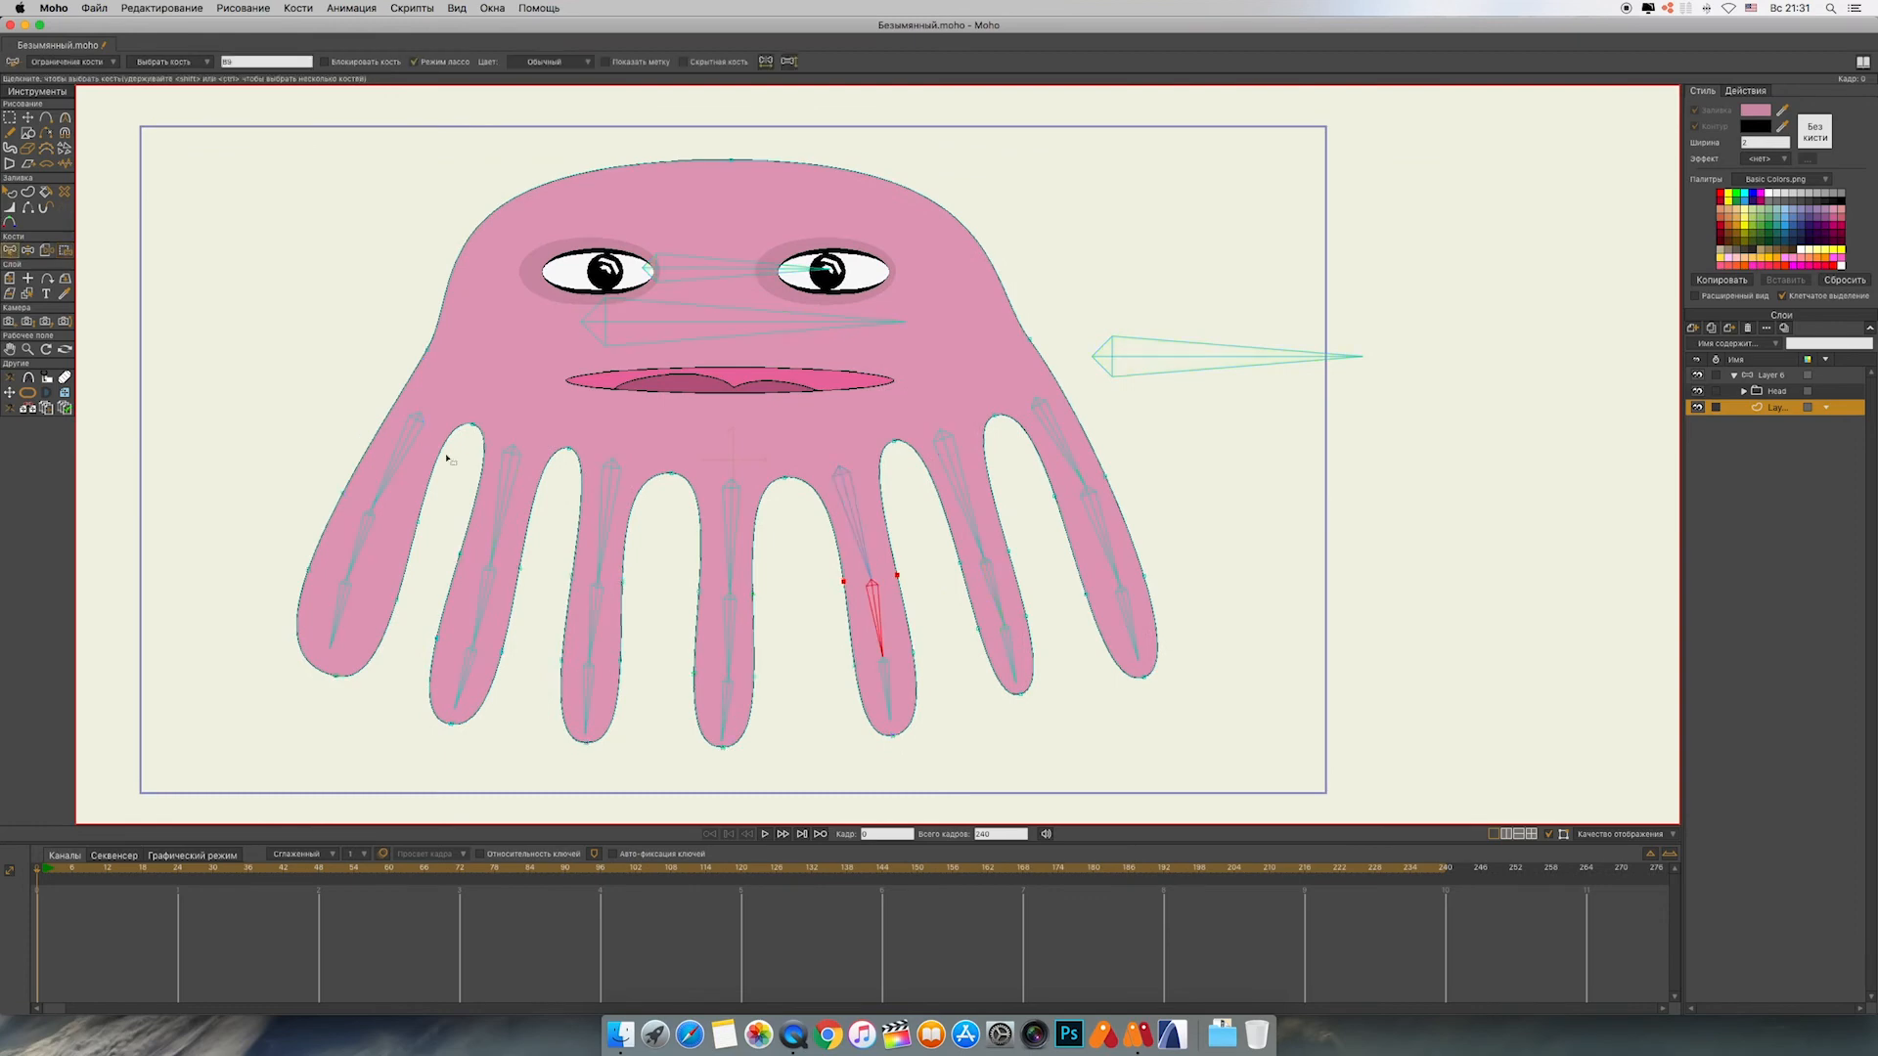
pyautogui.moveTo(973, 616); pyautogui.dragTo(1074, 729)
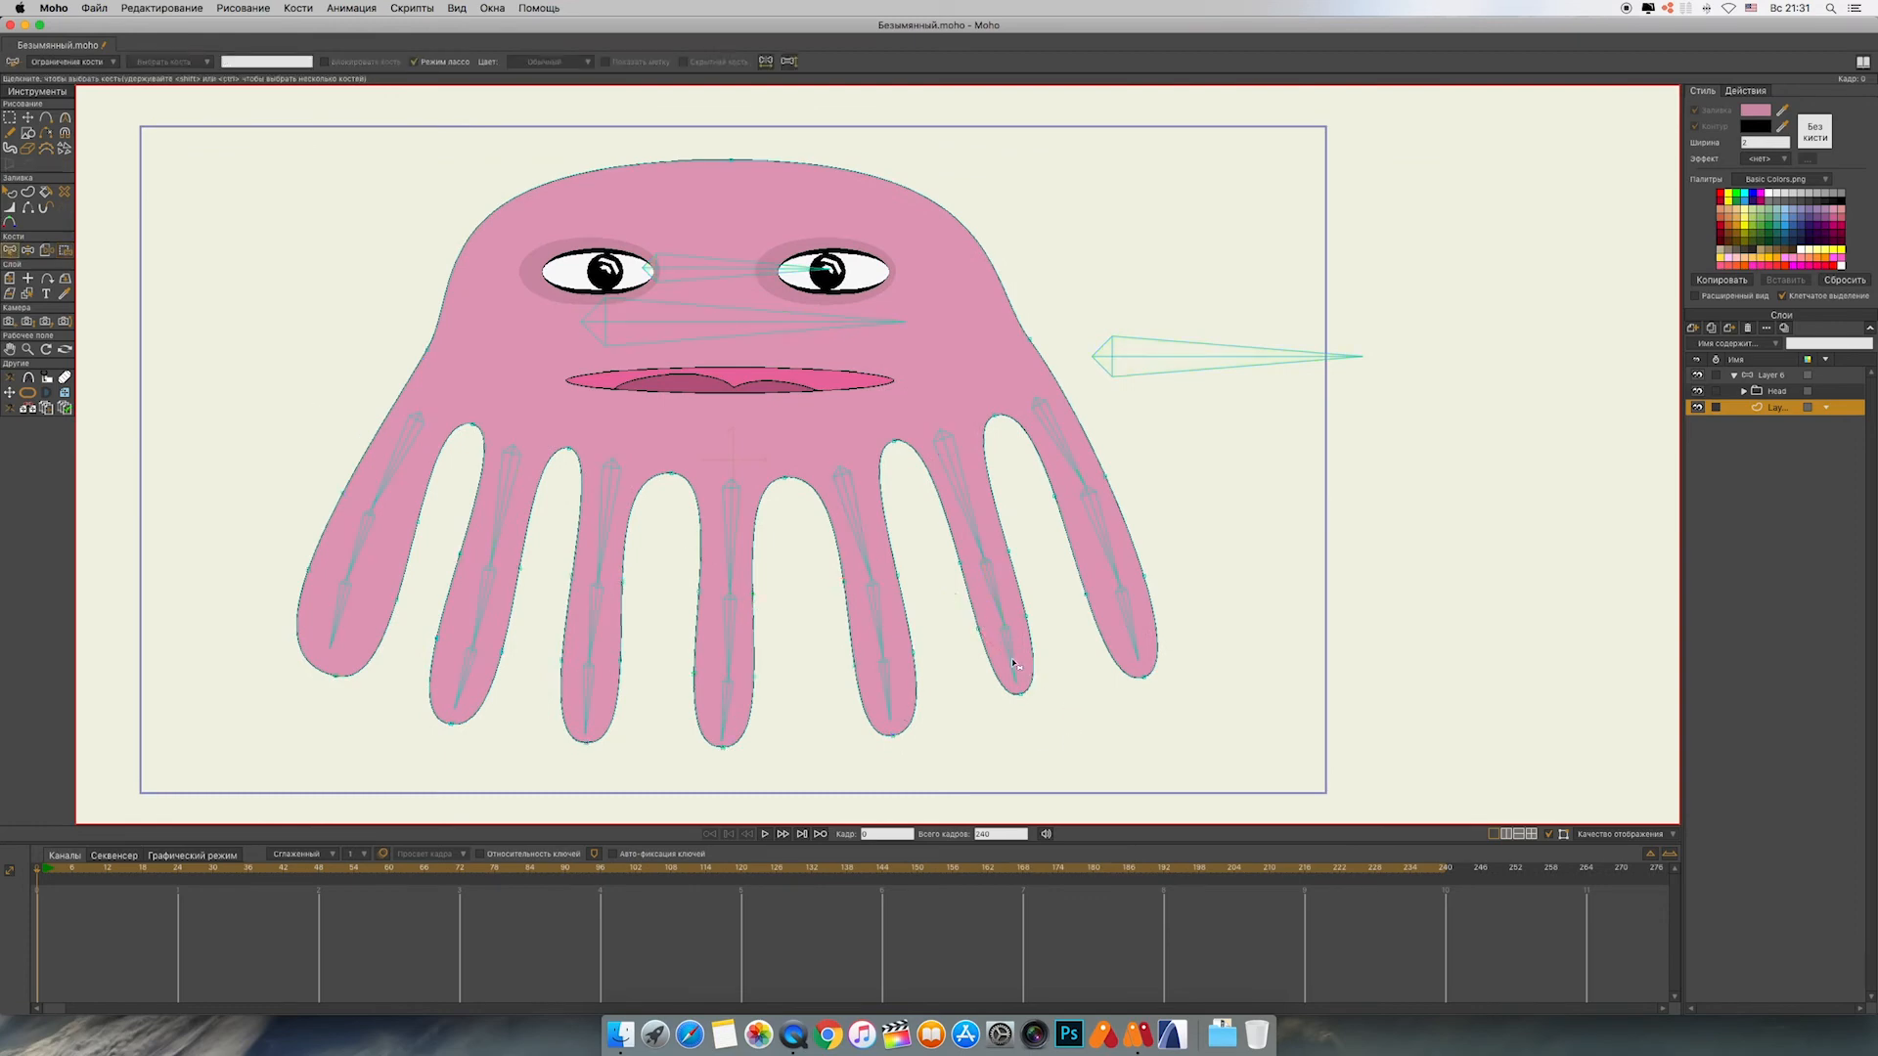
pyautogui.click(65, 250)
pyautogui.moveTo(964, 603); pyautogui.dragTo(1062, 729)
pyautogui.click(270, 61)
pyautogui.click(9, 250)
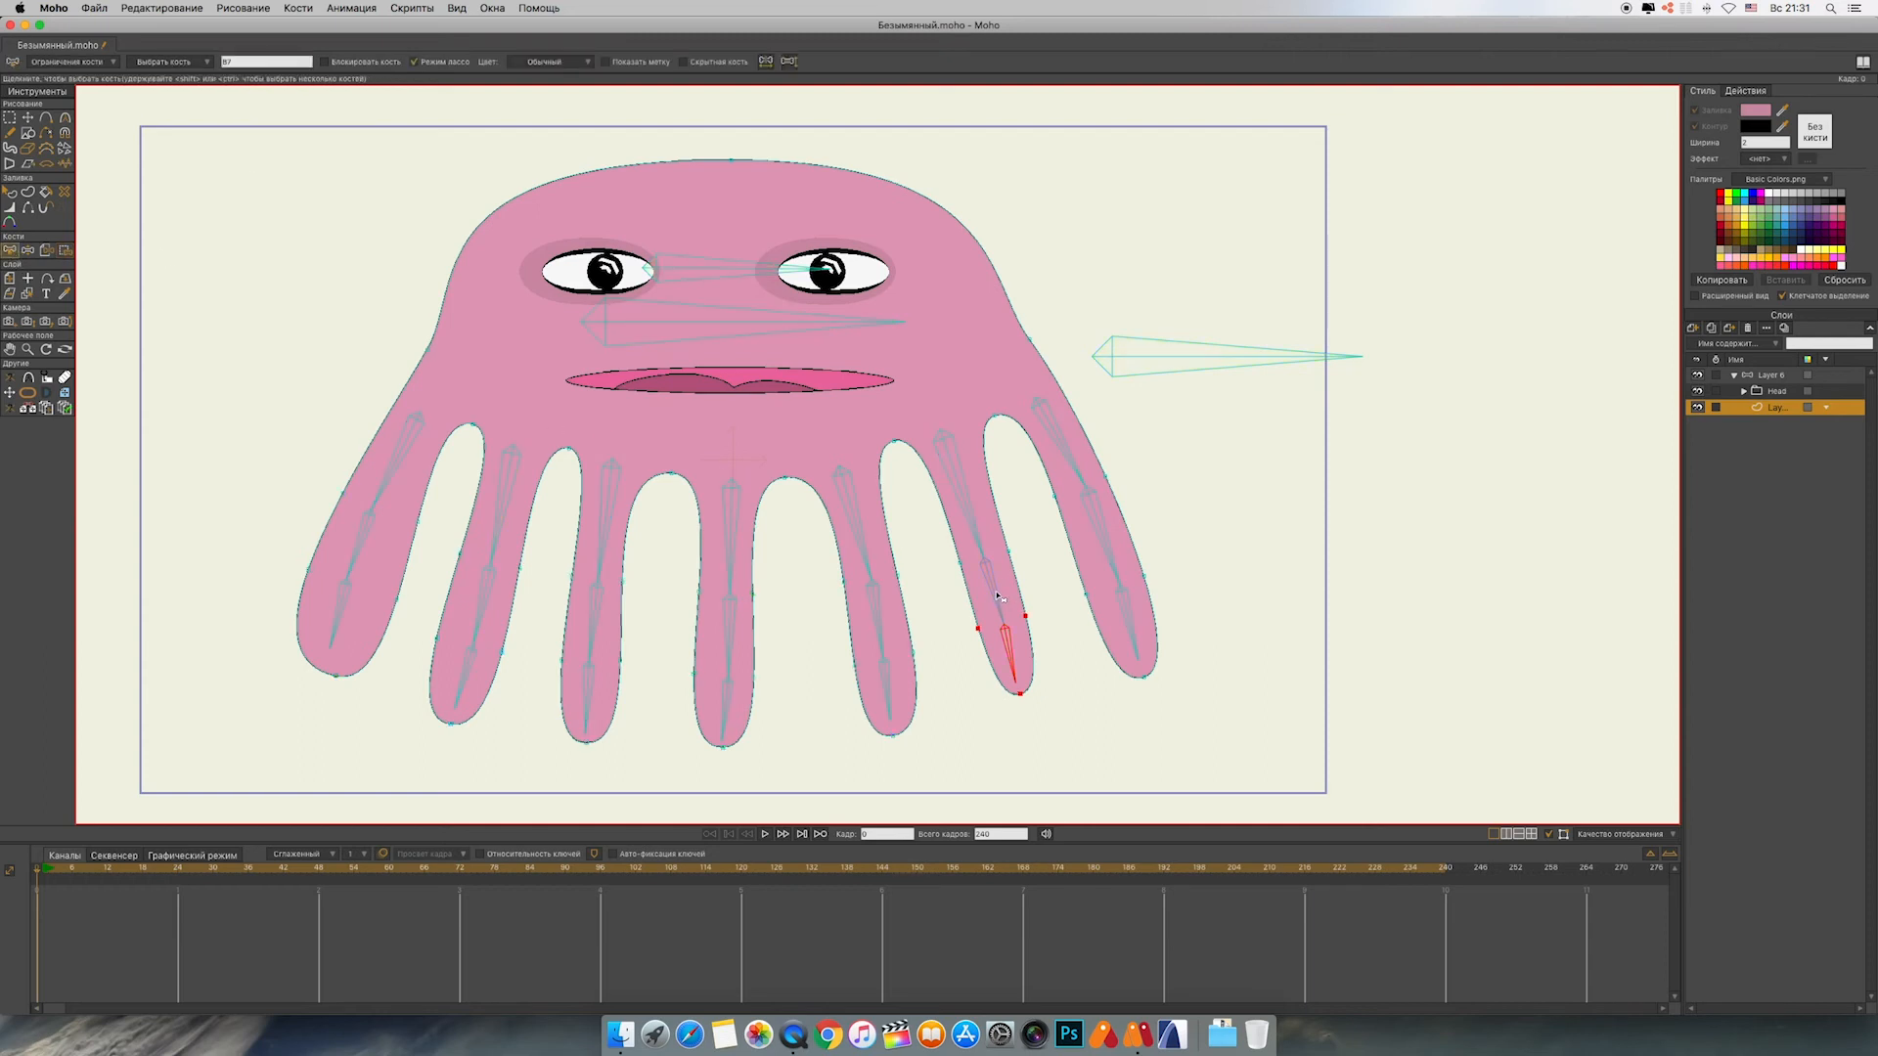
pyautogui.click(65, 249)
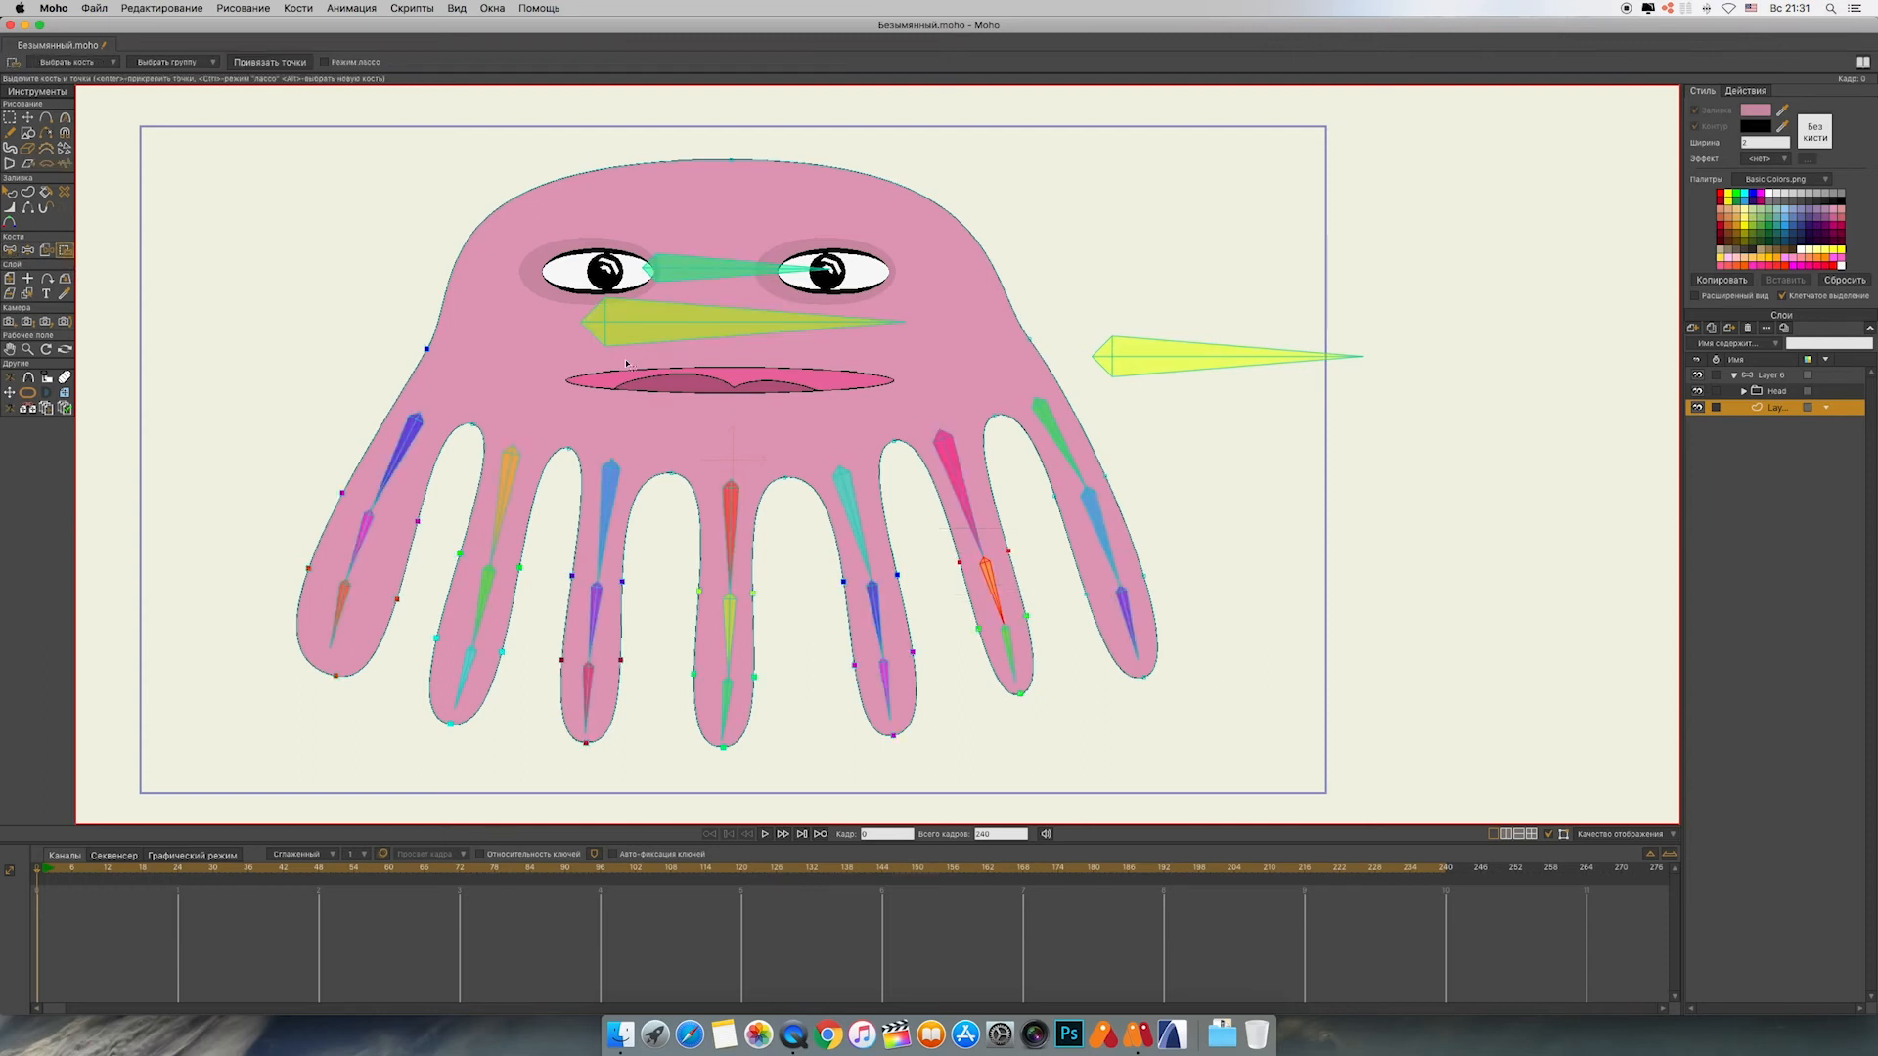
pyautogui.click(270, 61)
# Step: Bind the rightmost tentacle's tip points to its tip bone and its two middle side points to its middle bone
pyautogui.click(9, 249)
pyautogui.click(1125, 651)
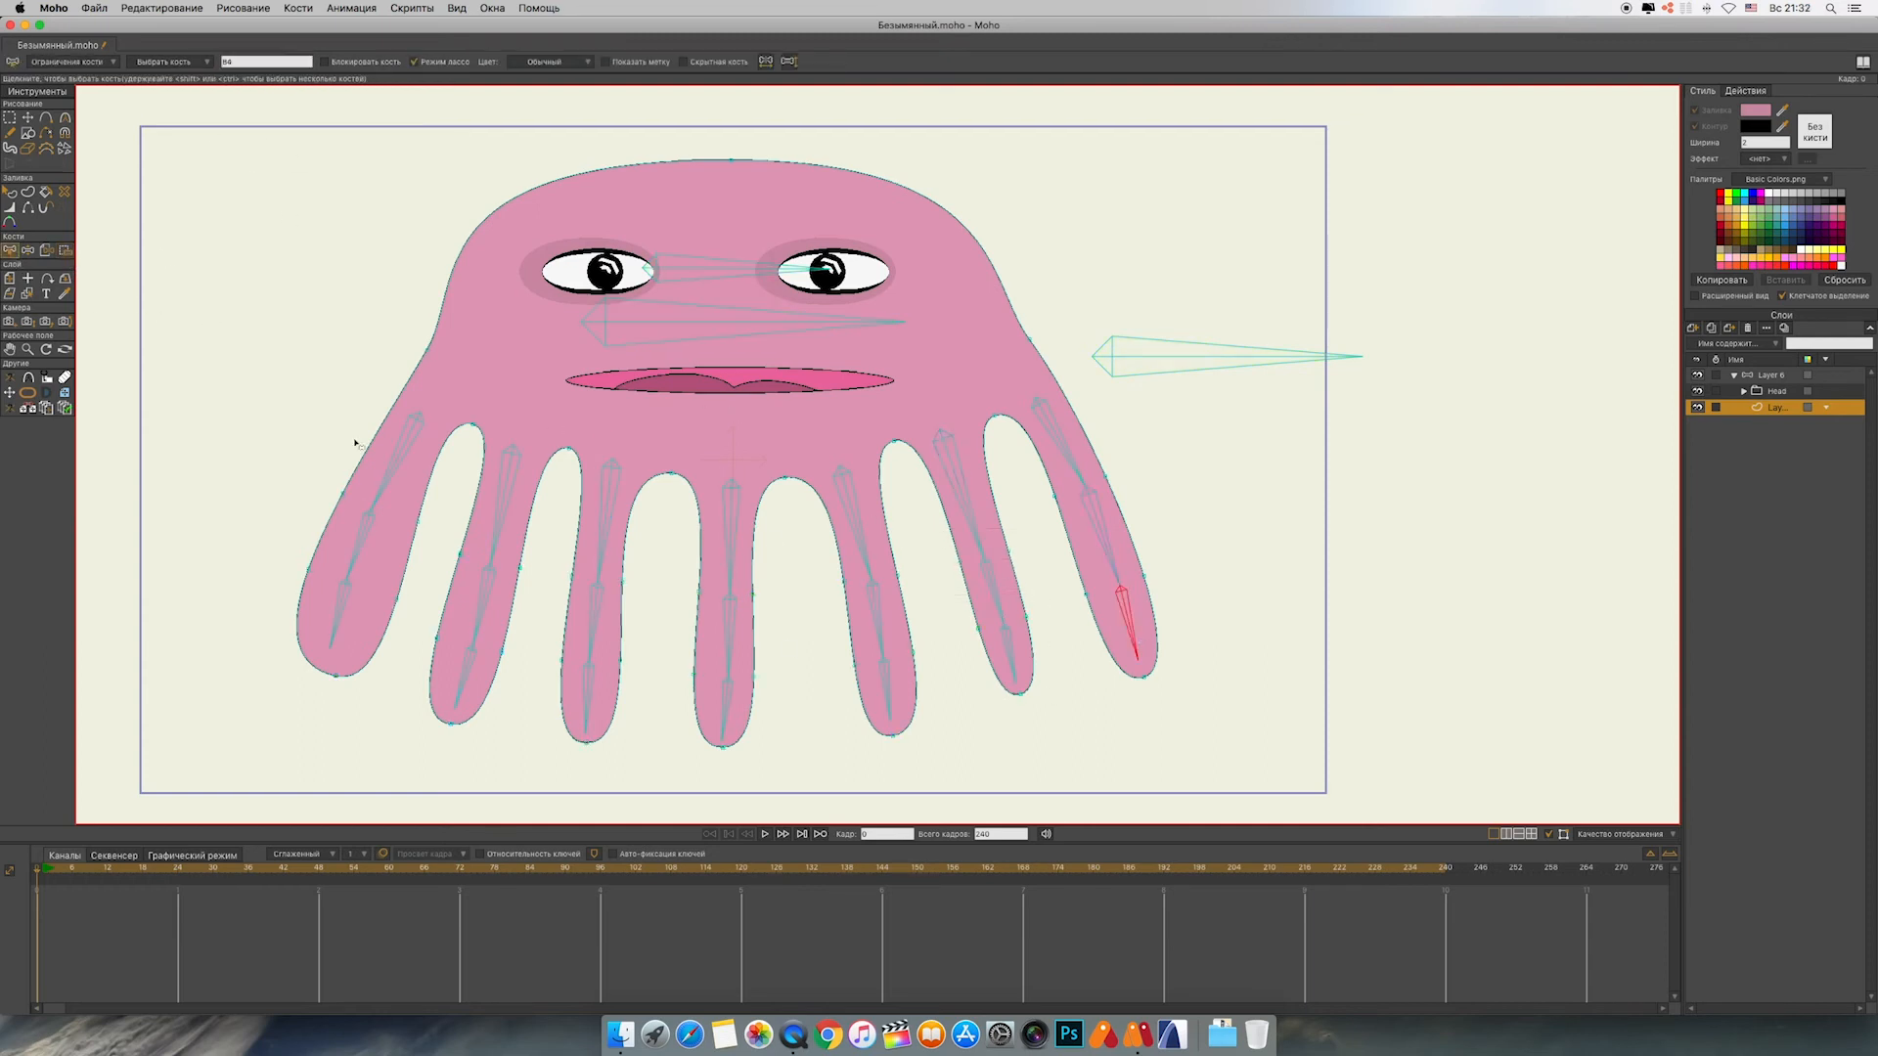
pyautogui.press('i')
pyautogui.moveTo(1116, 609); pyautogui.dragTo(1186, 713)
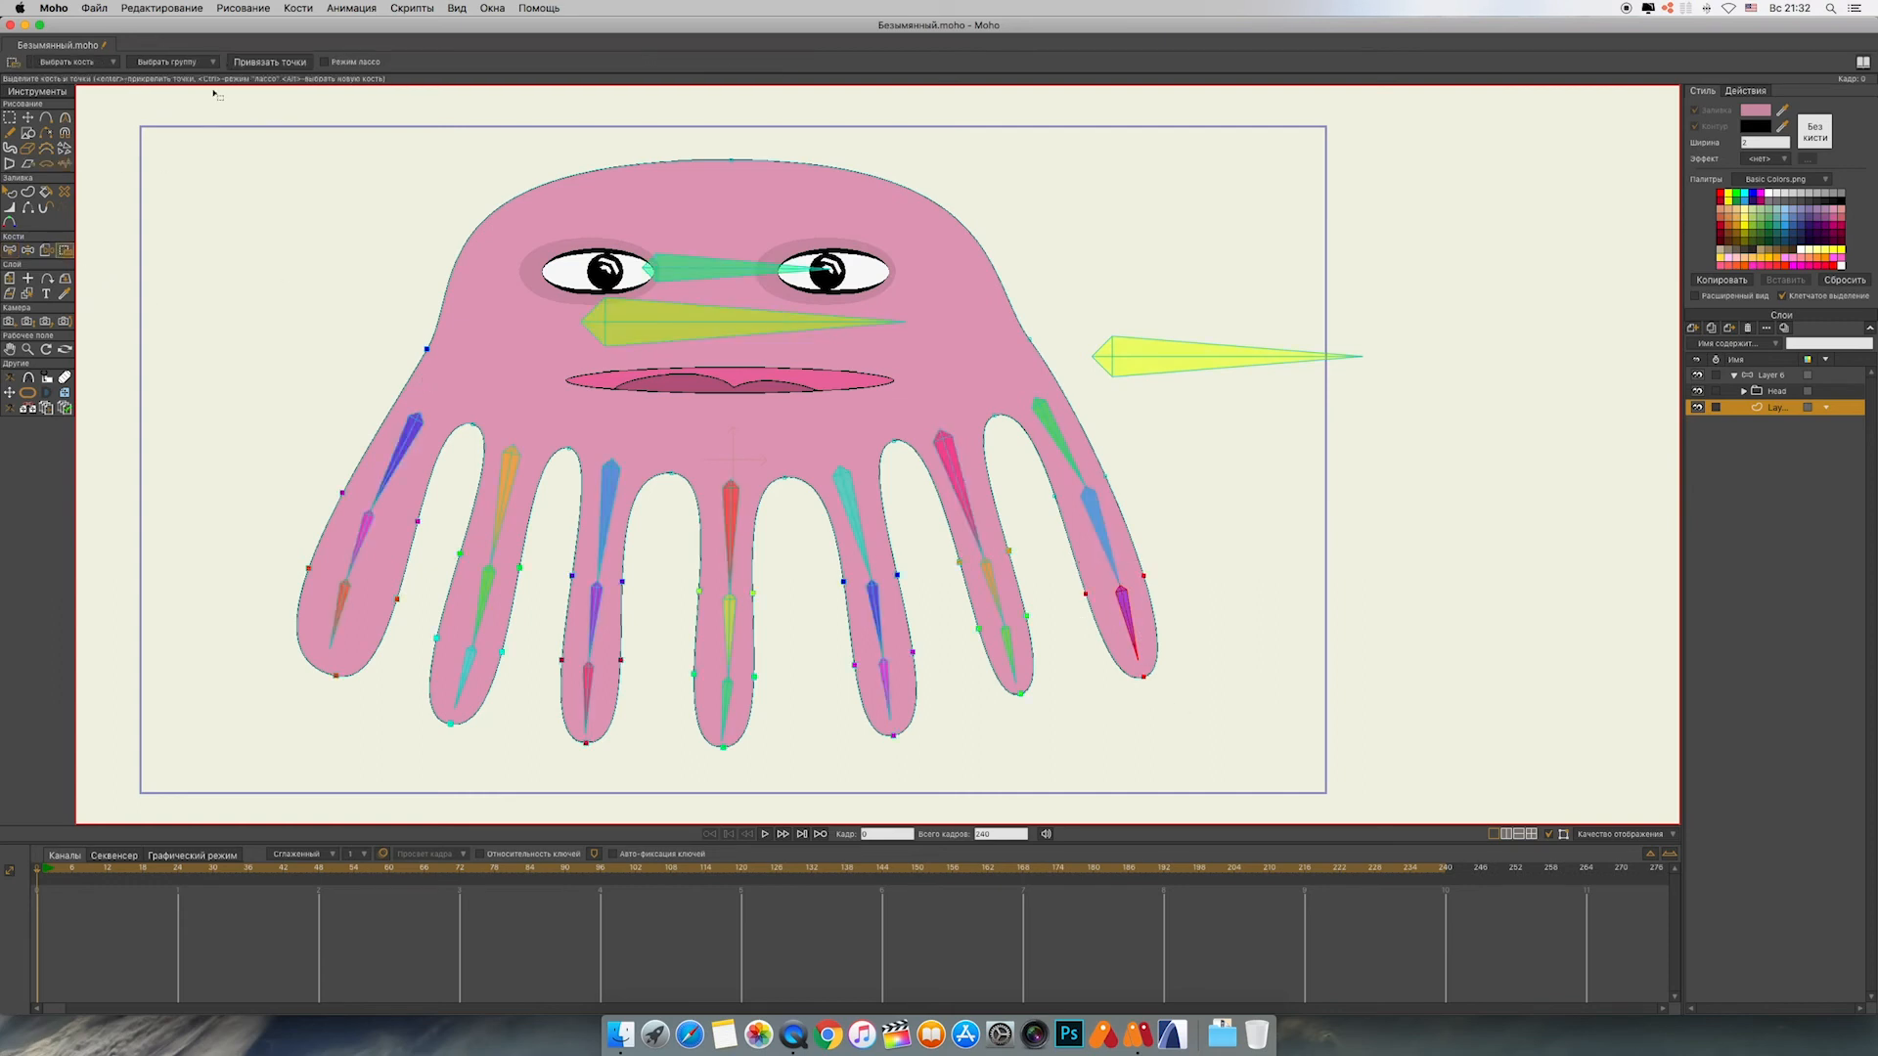
pyautogui.click(9, 249)
pyautogui.click(1103, 536)
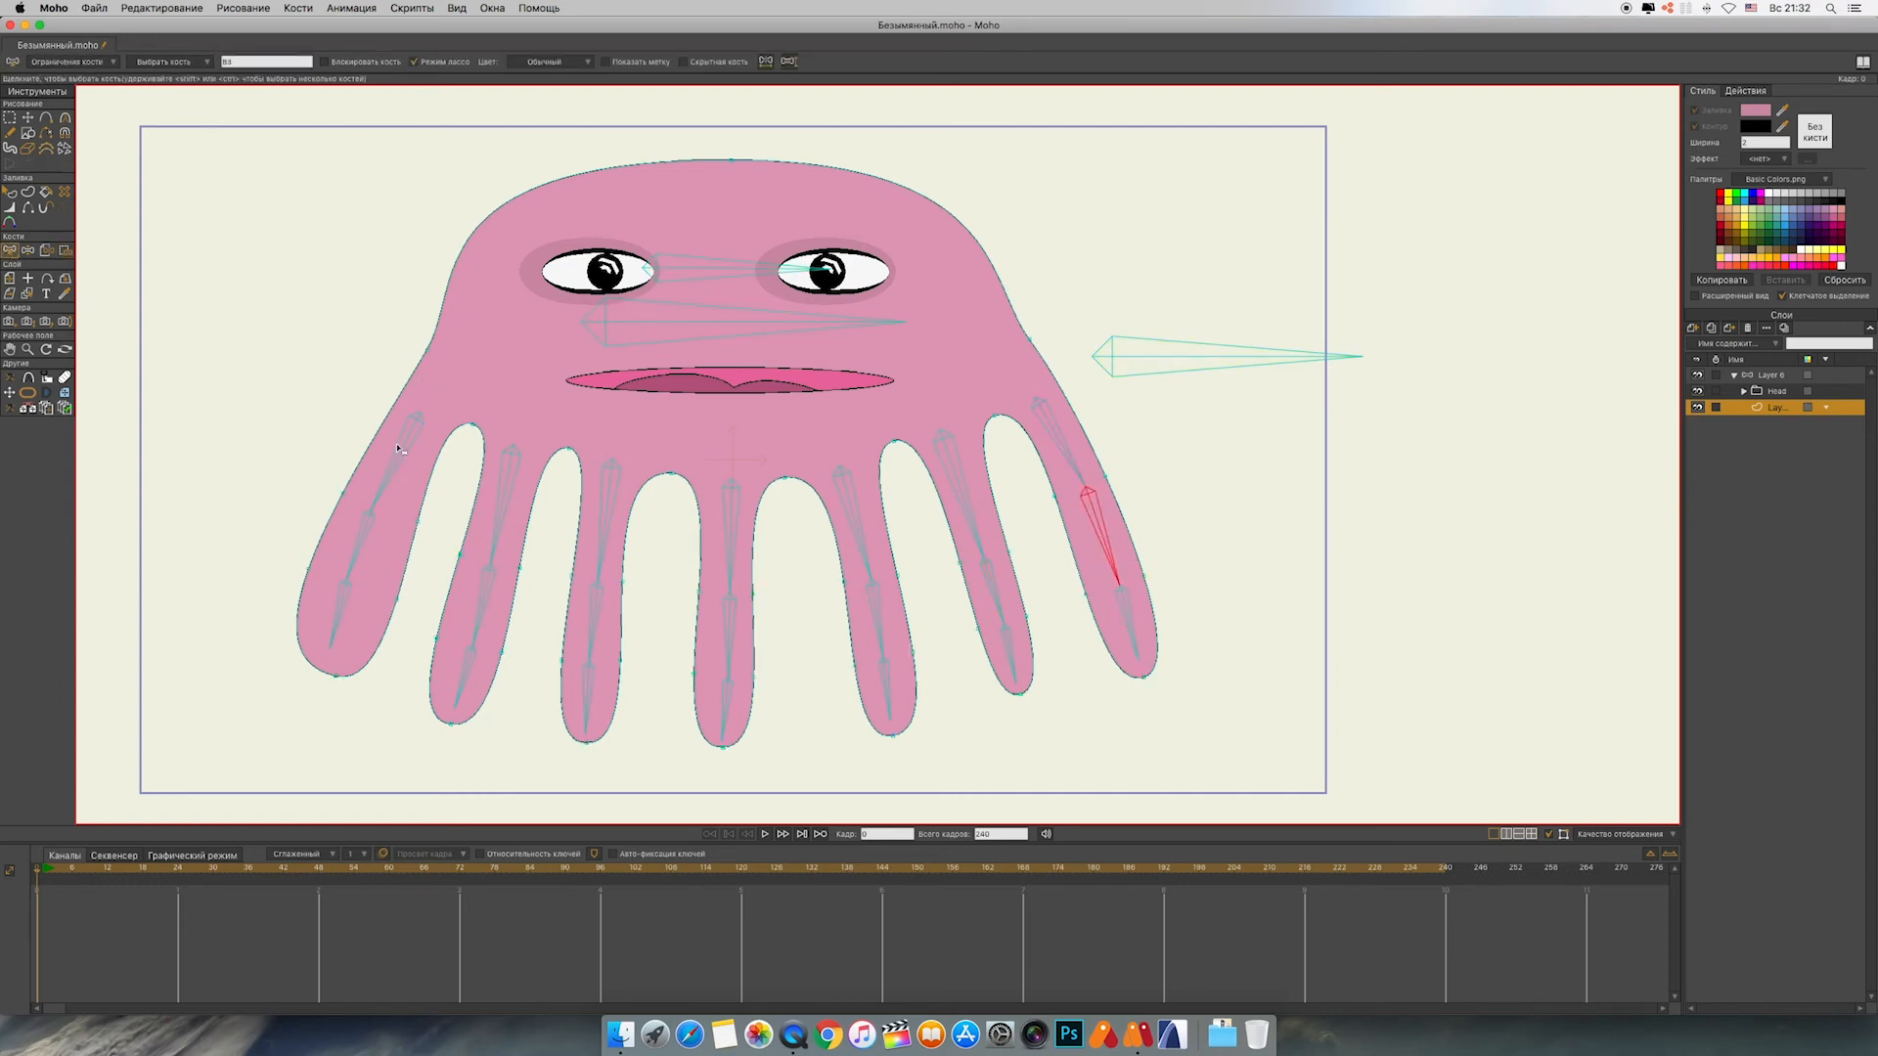
pyautogui.press('i')
pyautogui.moveTo(1033, 469); pyautogui.dragTo(1178, 544)
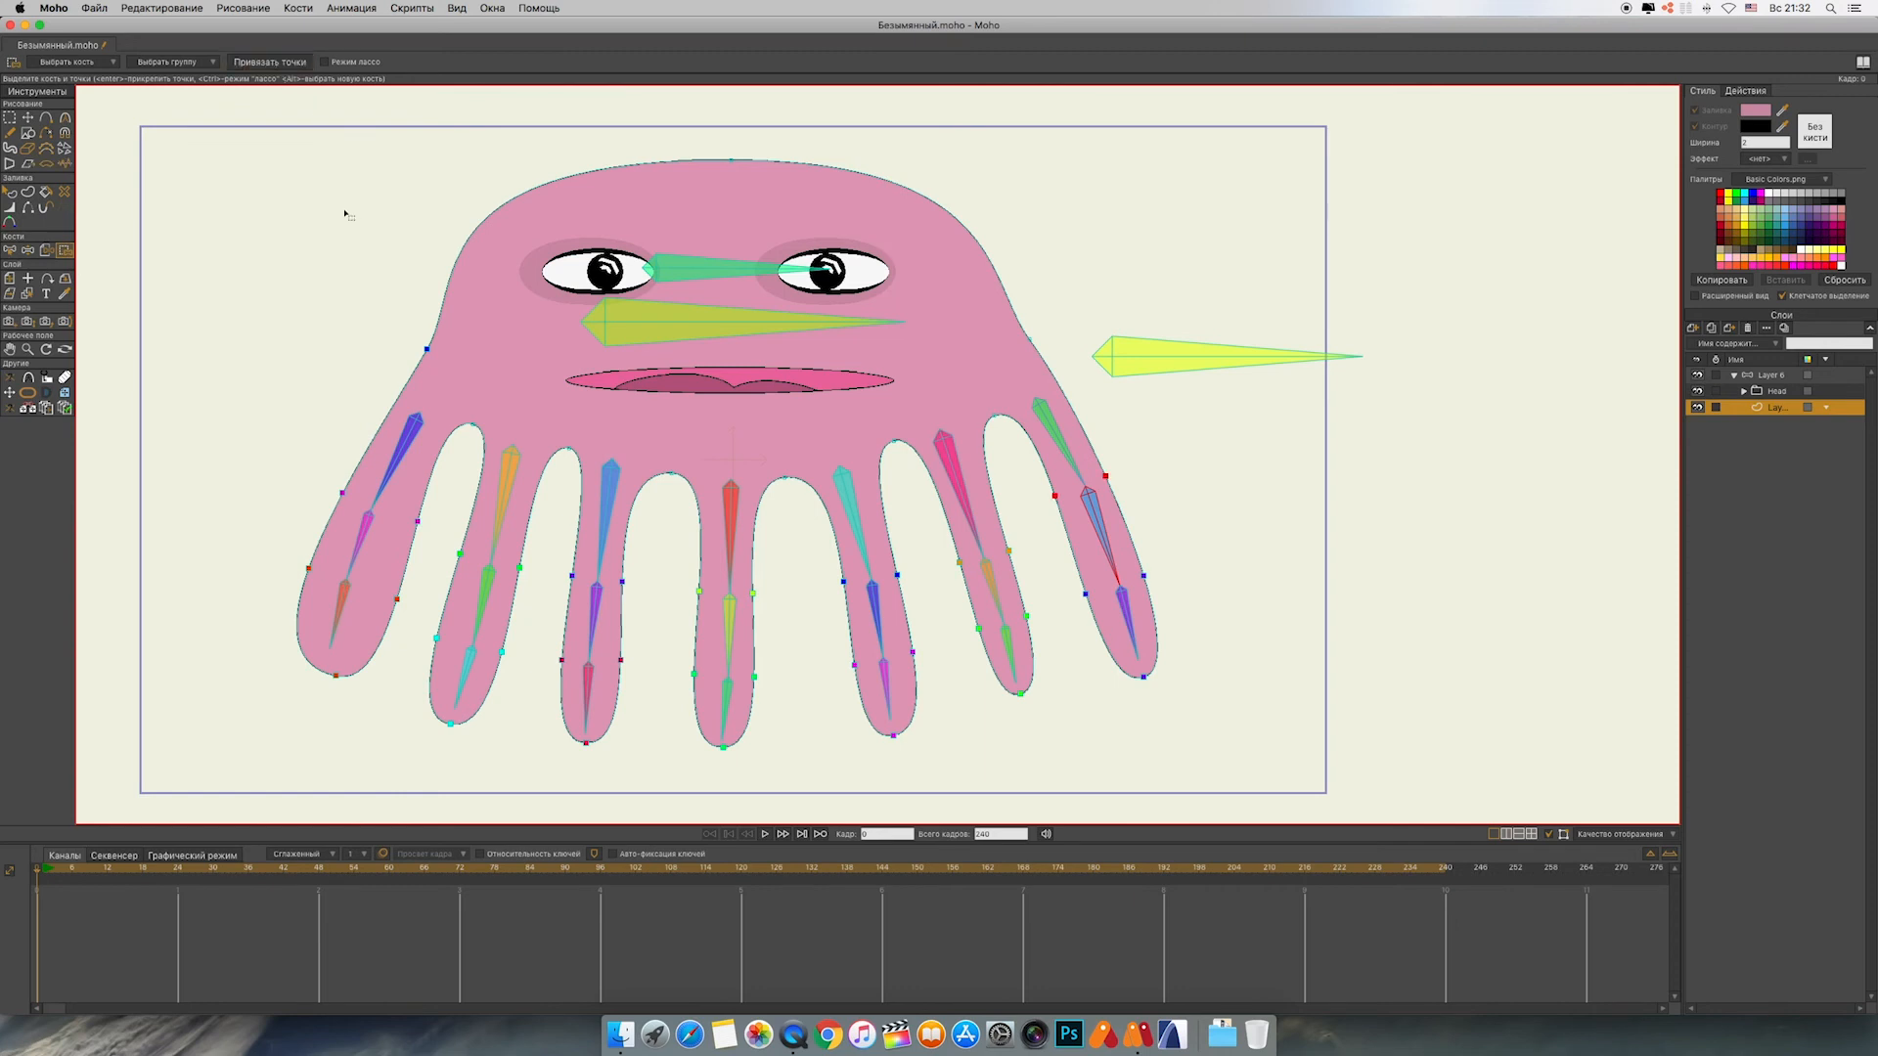
# Step: Bind the outer body point above the rightmost tentacle to that tentacle's upper bone
pyautogui.click(9, 249)
pyautogui.click(797, 328)
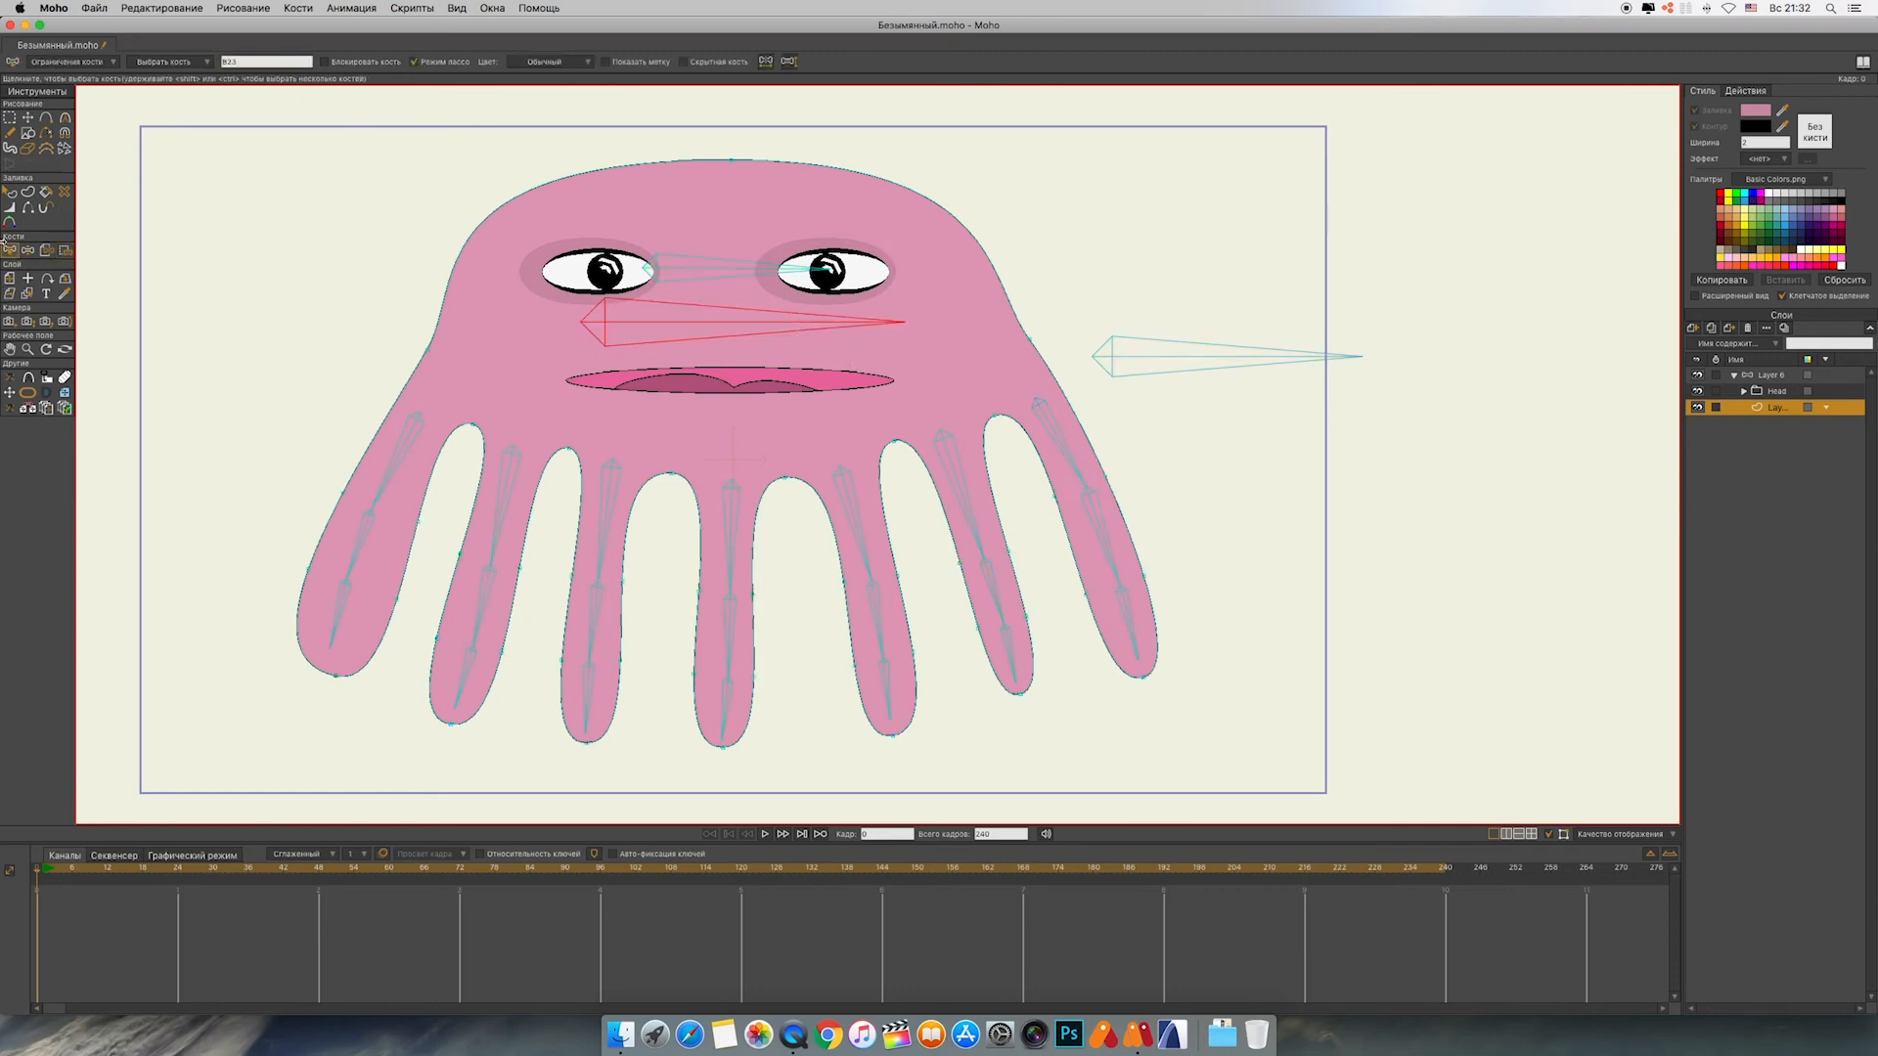
pyautogui.click(67, 255)
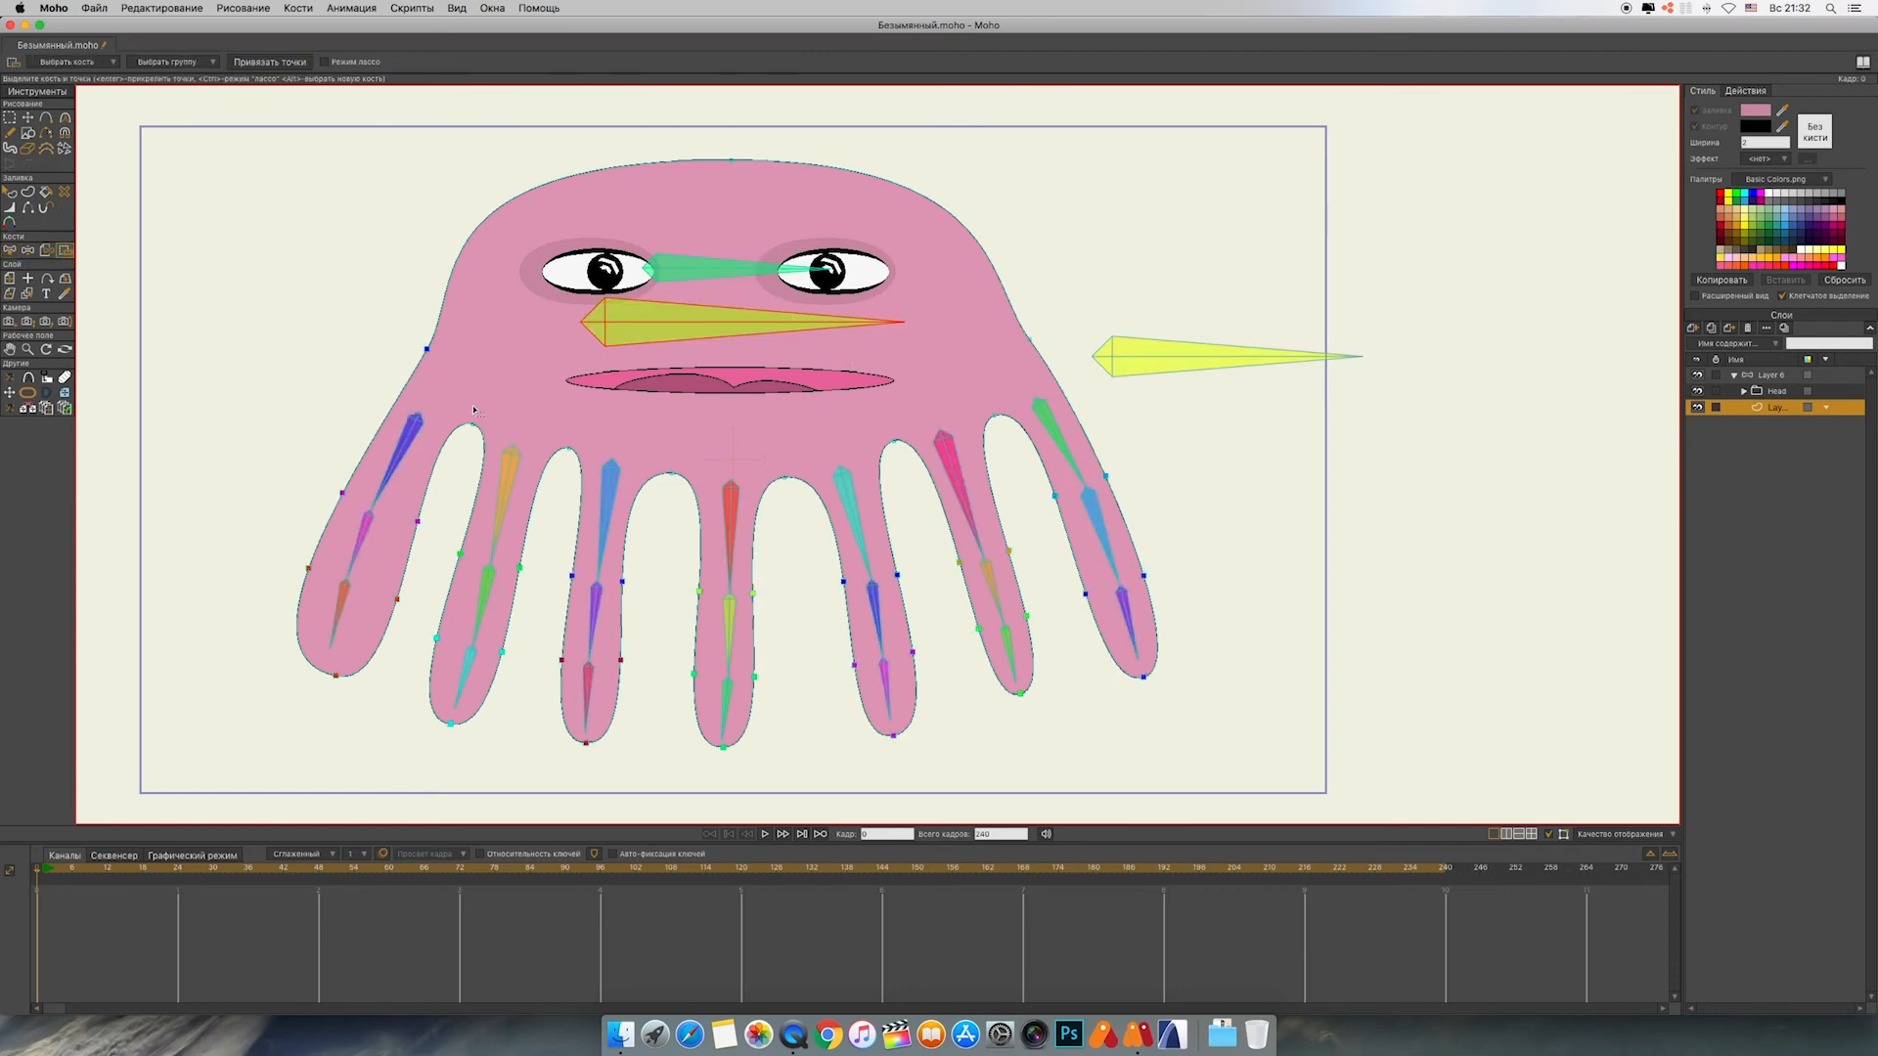
pyautogui.click(9, 249)
pyautogui.click(1097, 521)
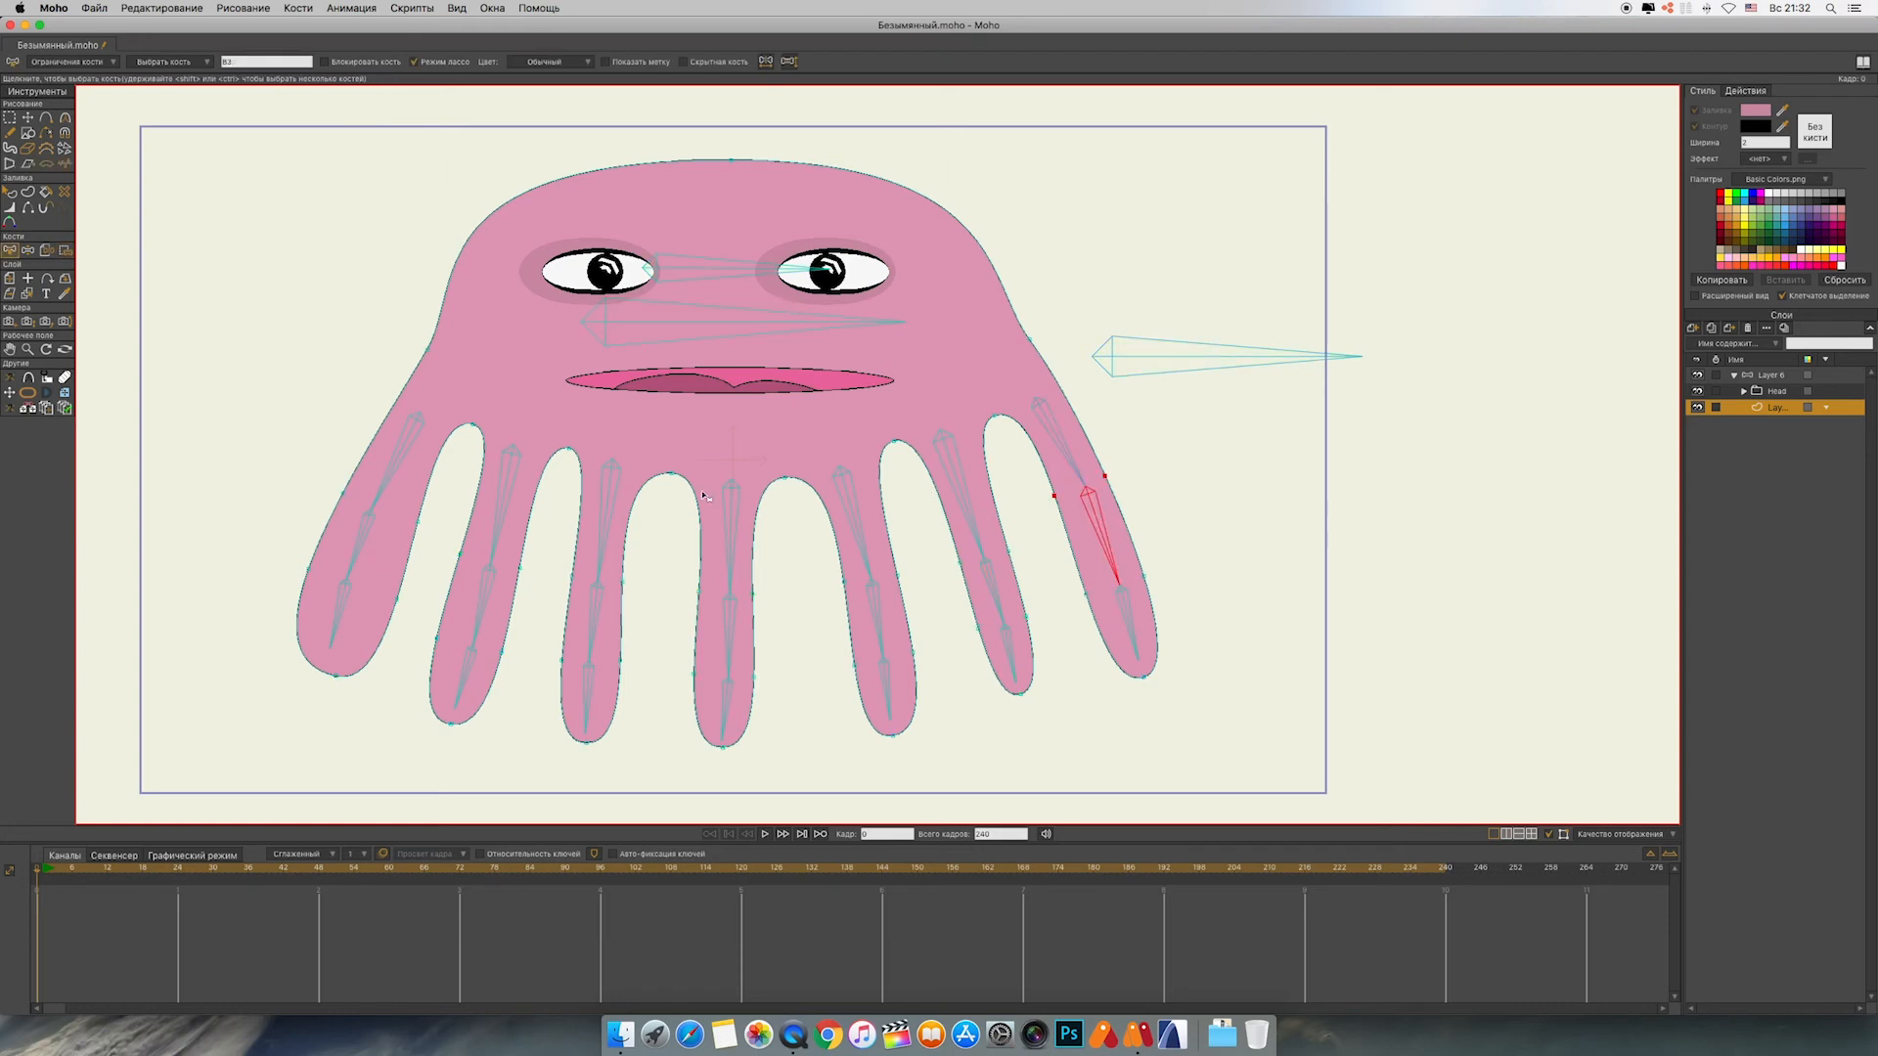
pyautogui.click(69, 254)
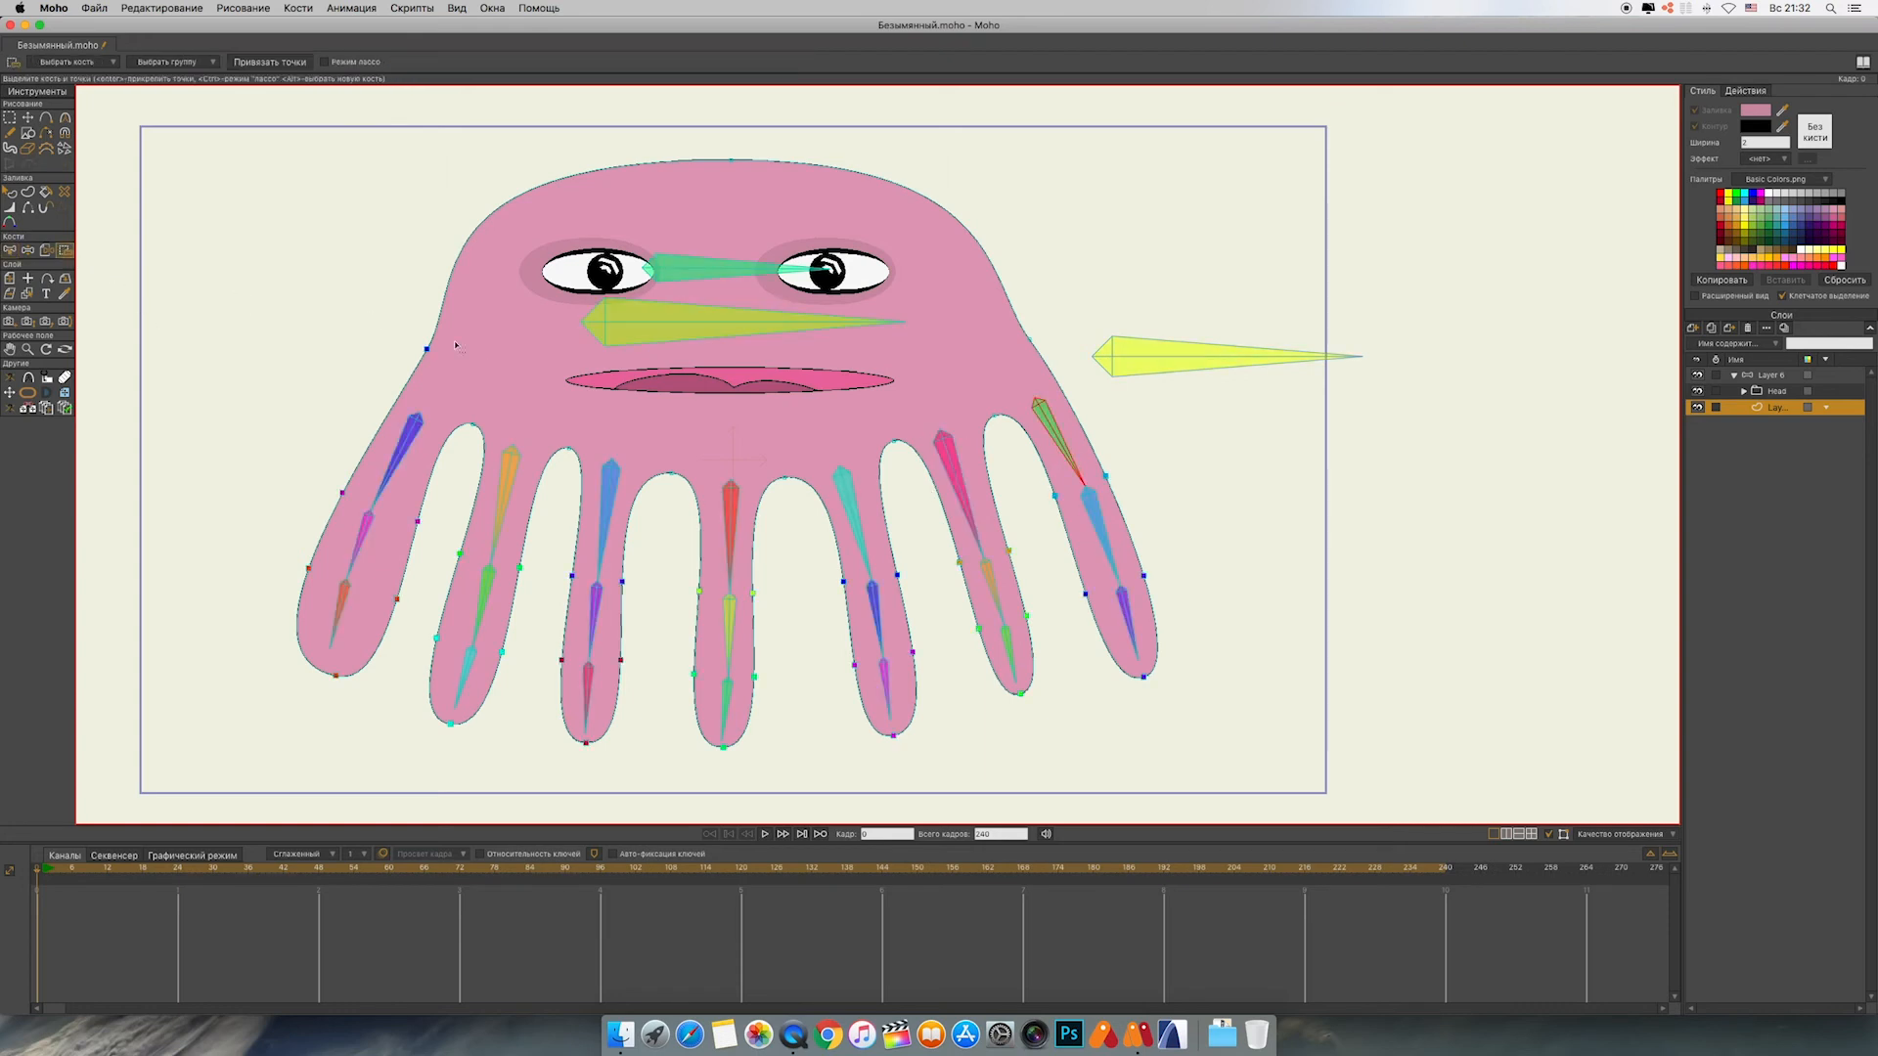
pyautogui.moveTo(1023, 322); pyautogui.dragTo(1056, 395)
# Step: Bind the top point of the head and the points in the gaps between the tentacles to the large central head bone
pyautogui.click(10, 251)
pyautogui.click(752, 323)
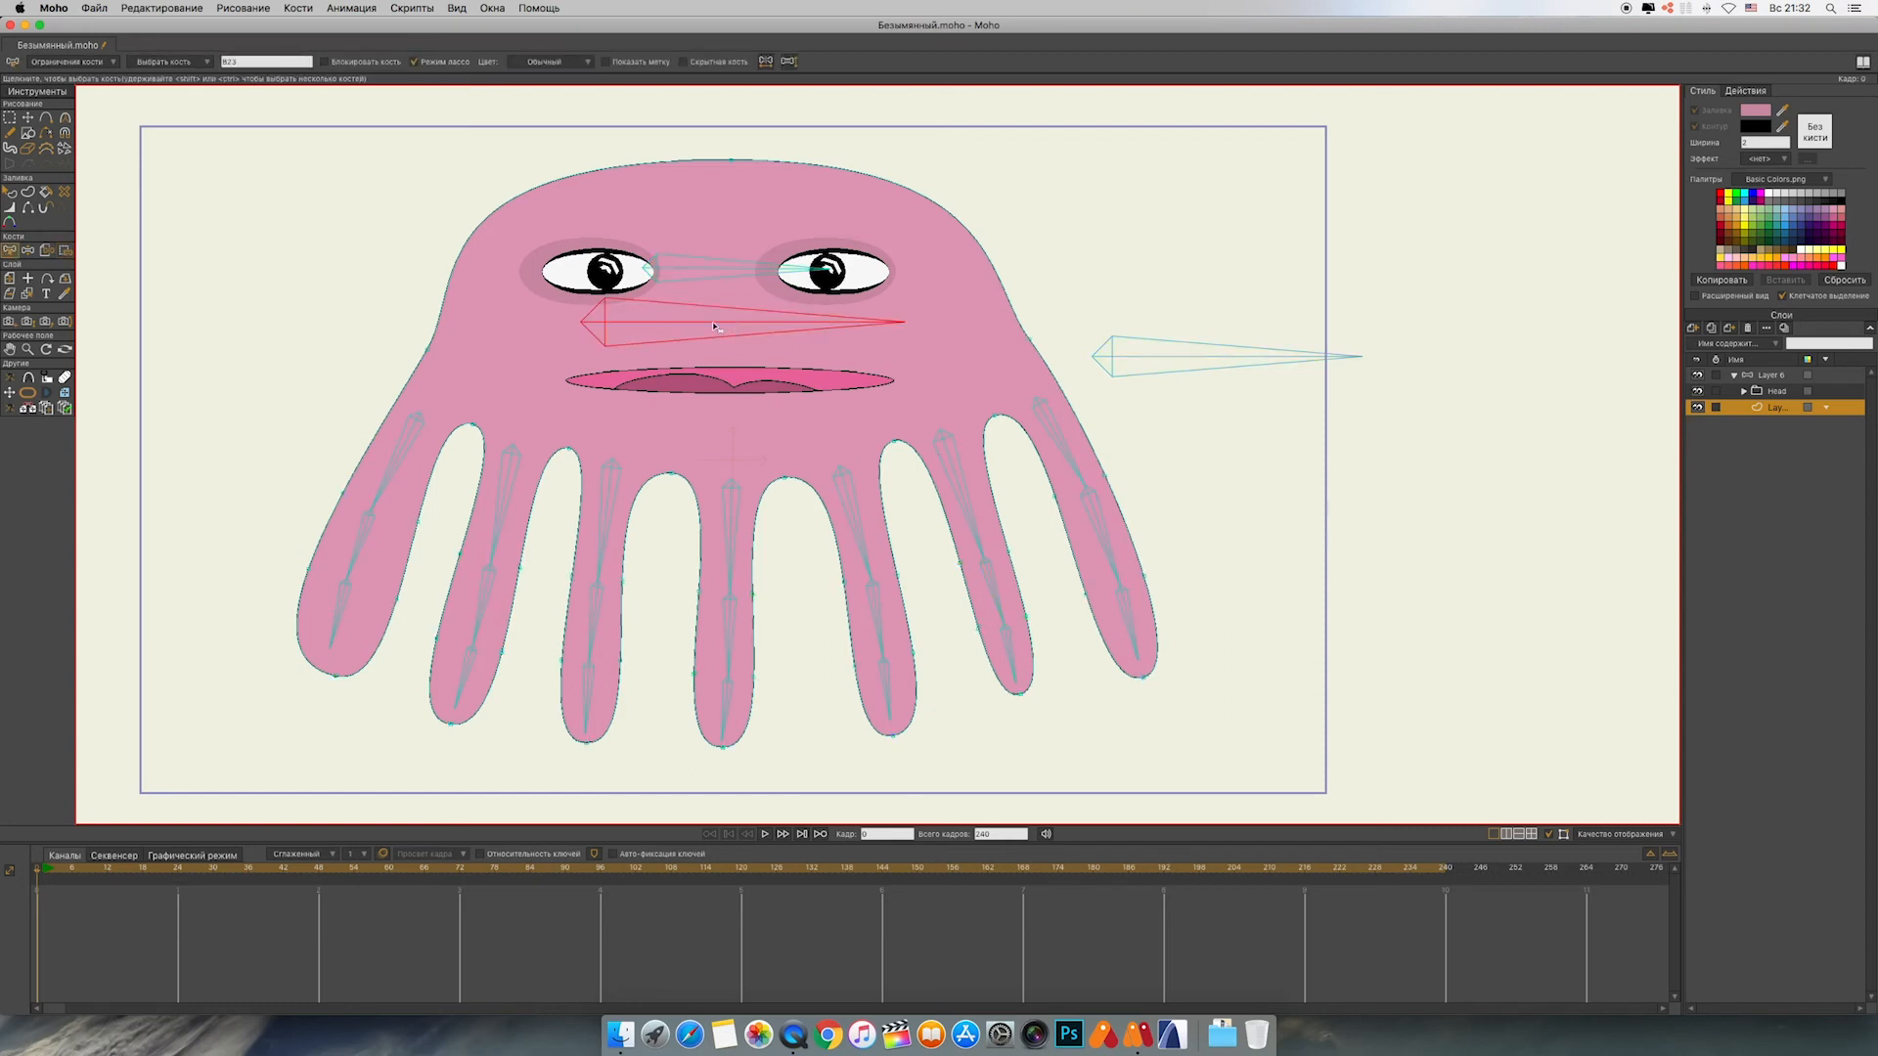
pyautogui.click(68, 254)
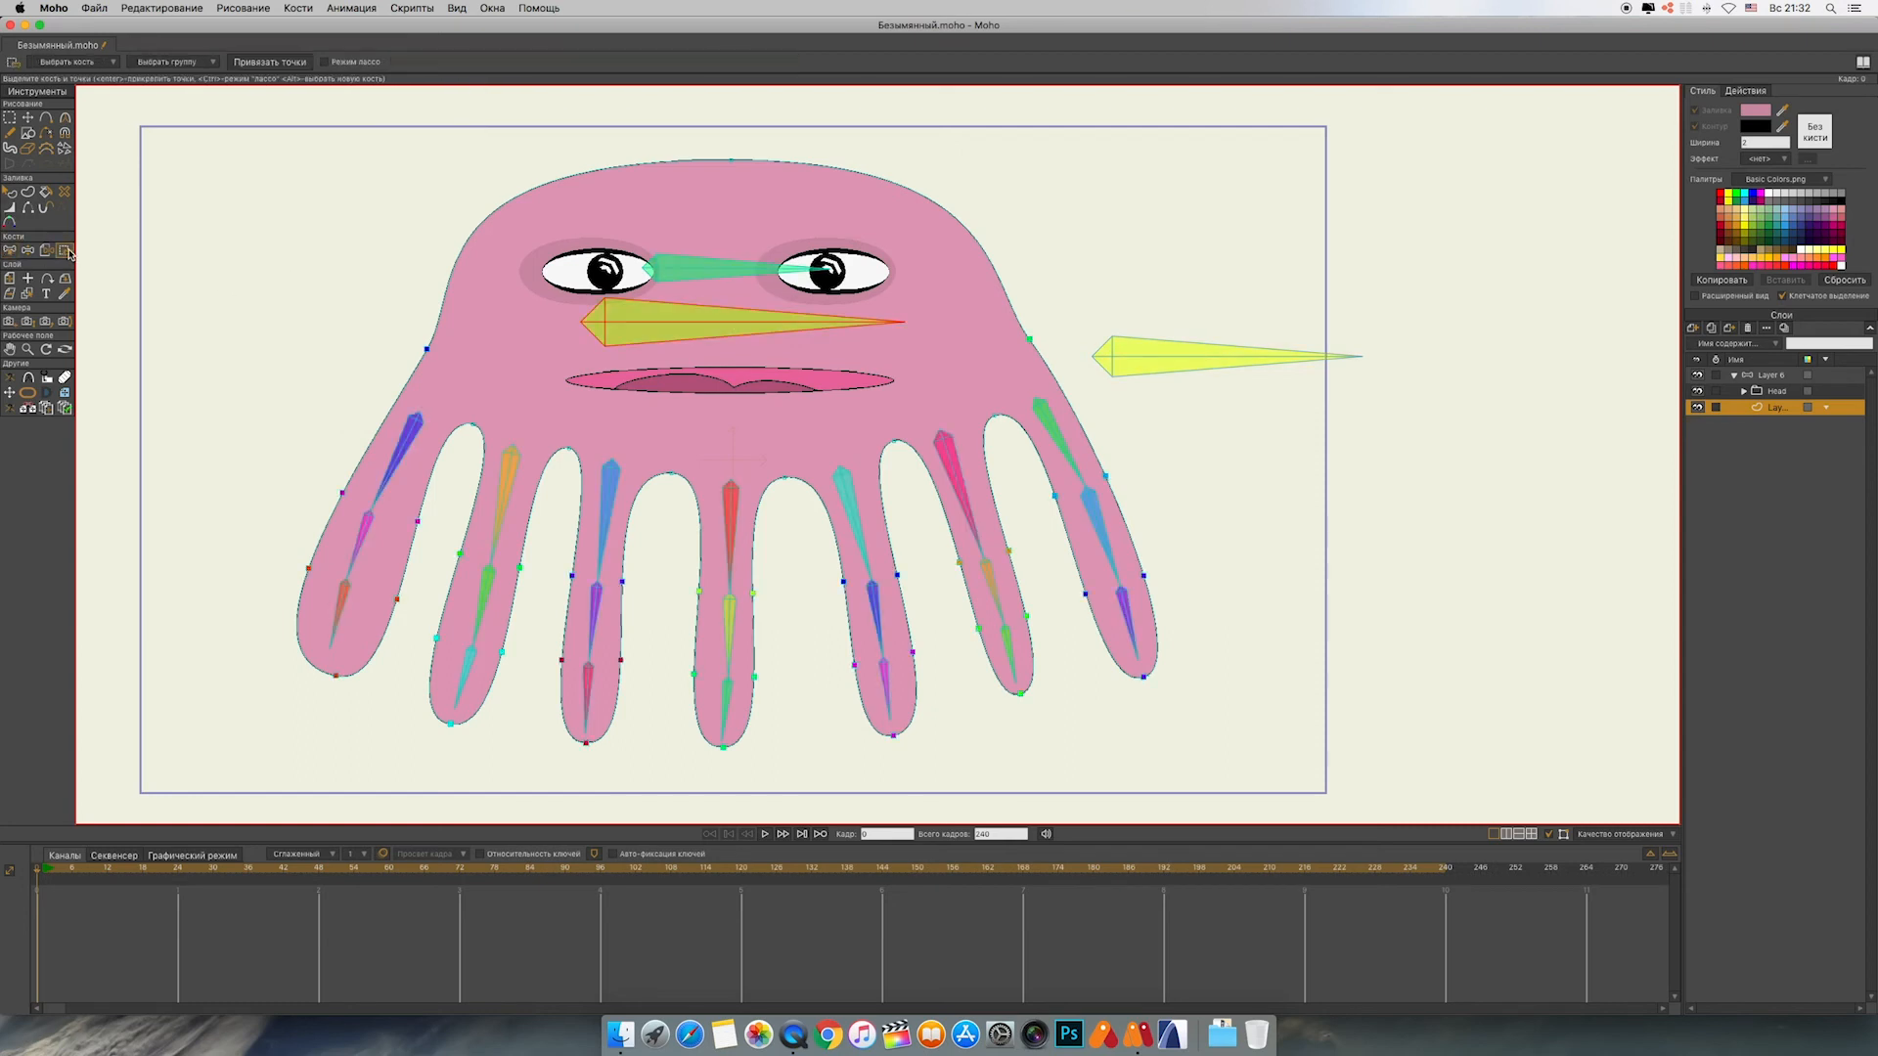
pyautogui.keyDown('shift'); pyautogui.click(569, 448); pyautogui.keyUp('shift')
pyautogui.keyDown('shift'); pyautogui.click(672, 473); pyautogui.keyUp('shift')
# Step: Bind the whole Head group layer to the small bone between the eyes
pyautogui.click(1750, 377)
pyautogui.click(721, 273)
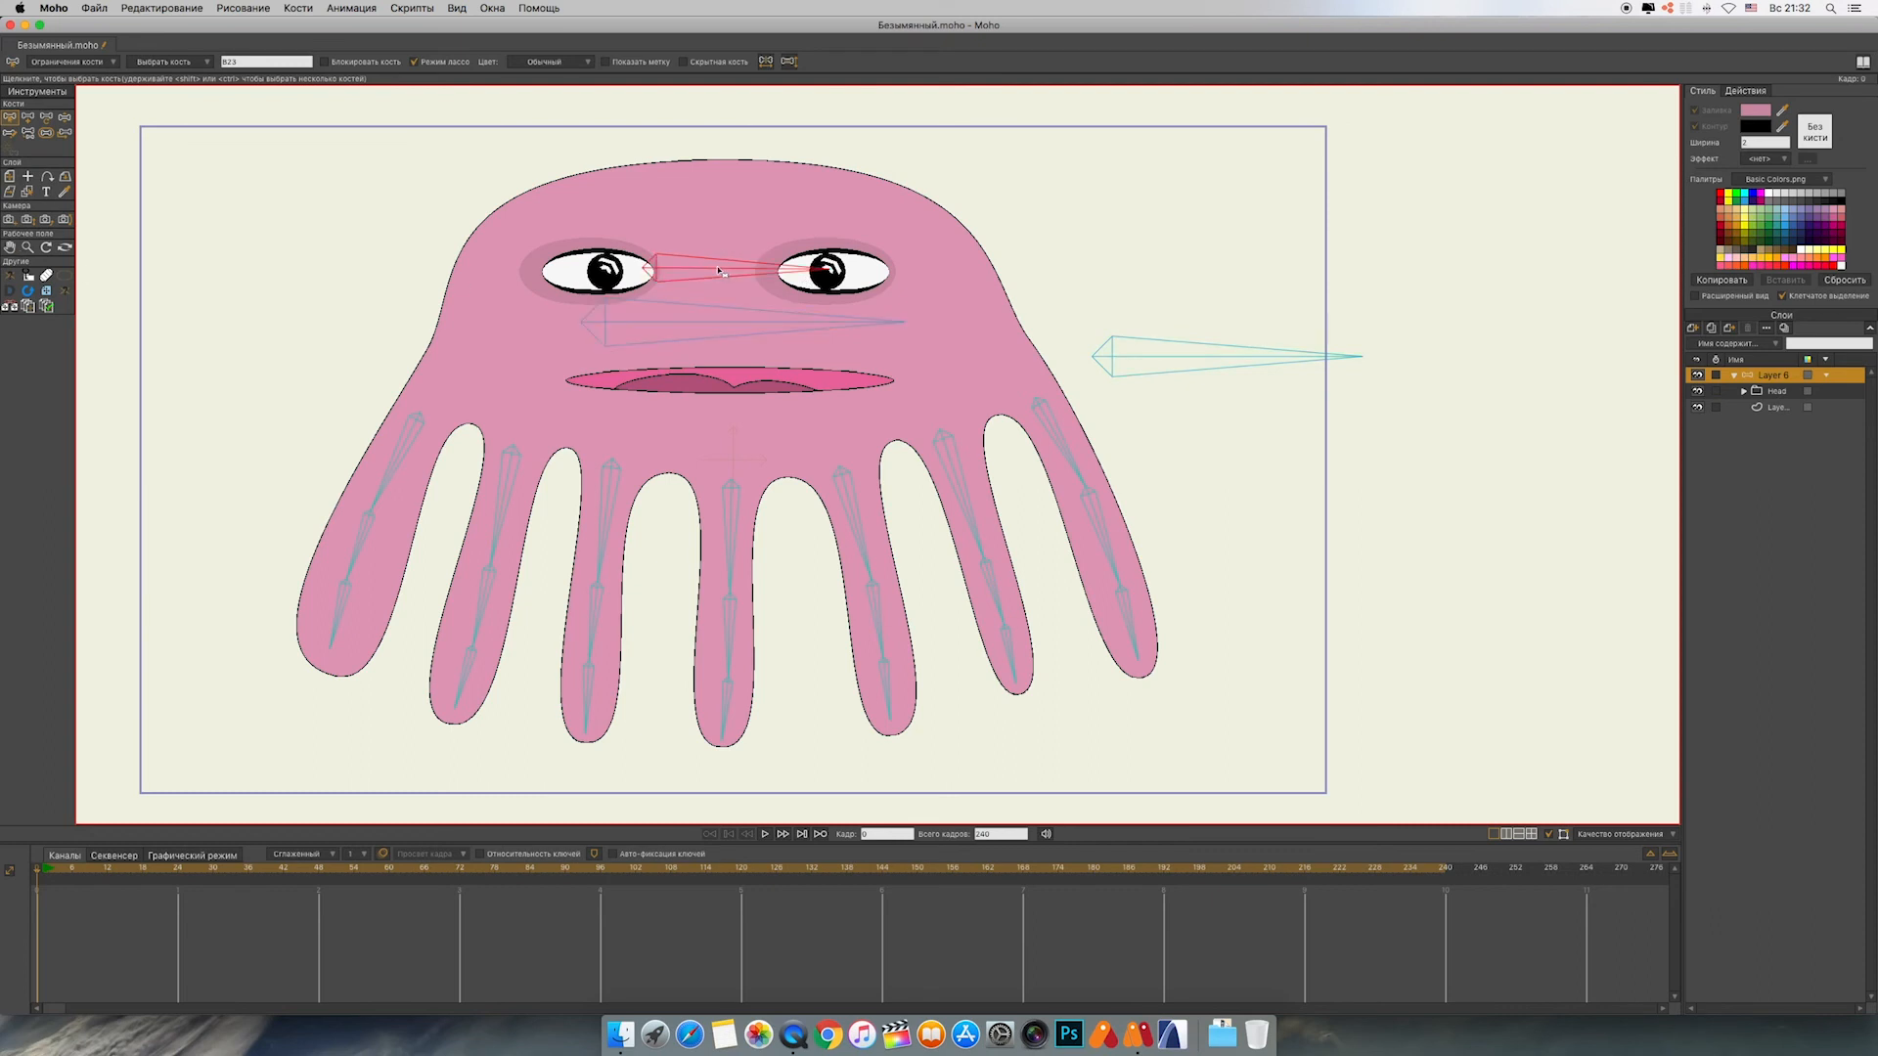
pyautogui.click(1758, 393)
pyautogui.click(47, 117)
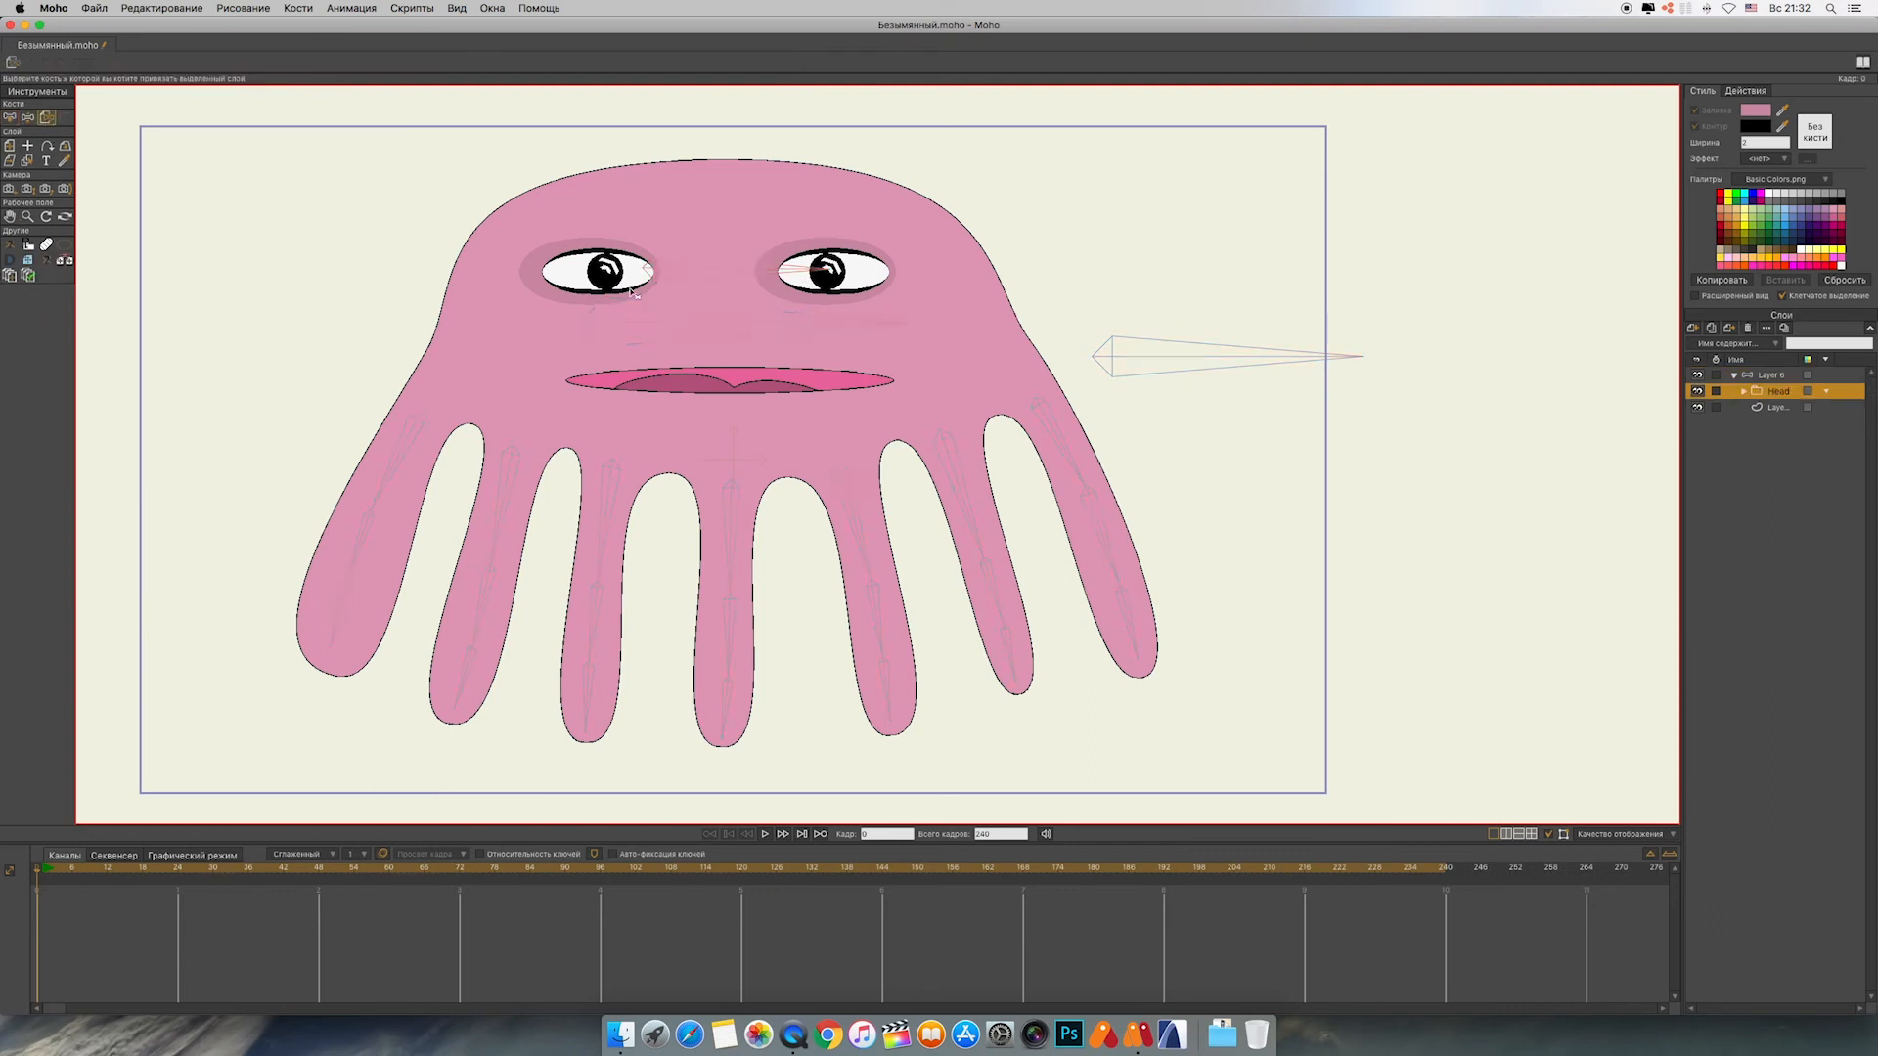
pyautogui.click(712, 271)
# Step: Test the rig by shifting the whole octopus with the detached root bone and bending the two leftmost tentacles
pyautogui.press('z')
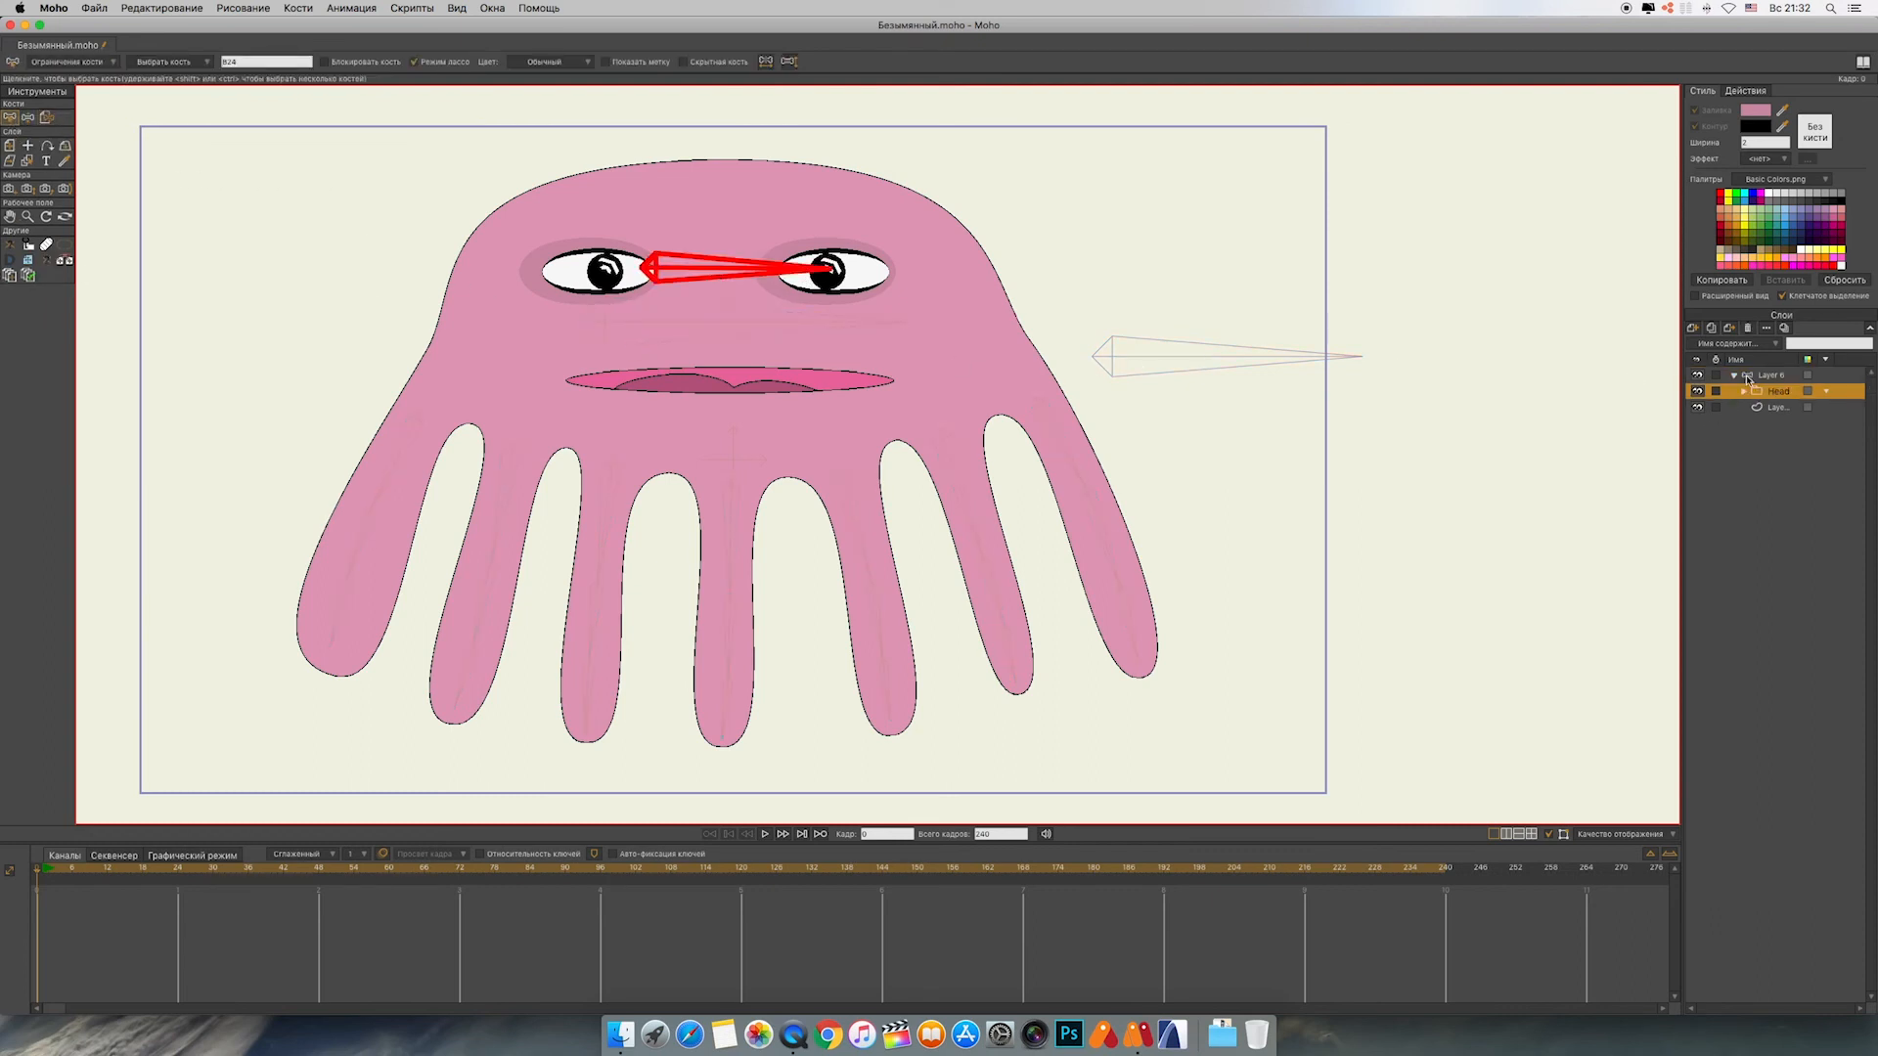
pyautogui.click(1746, 374)
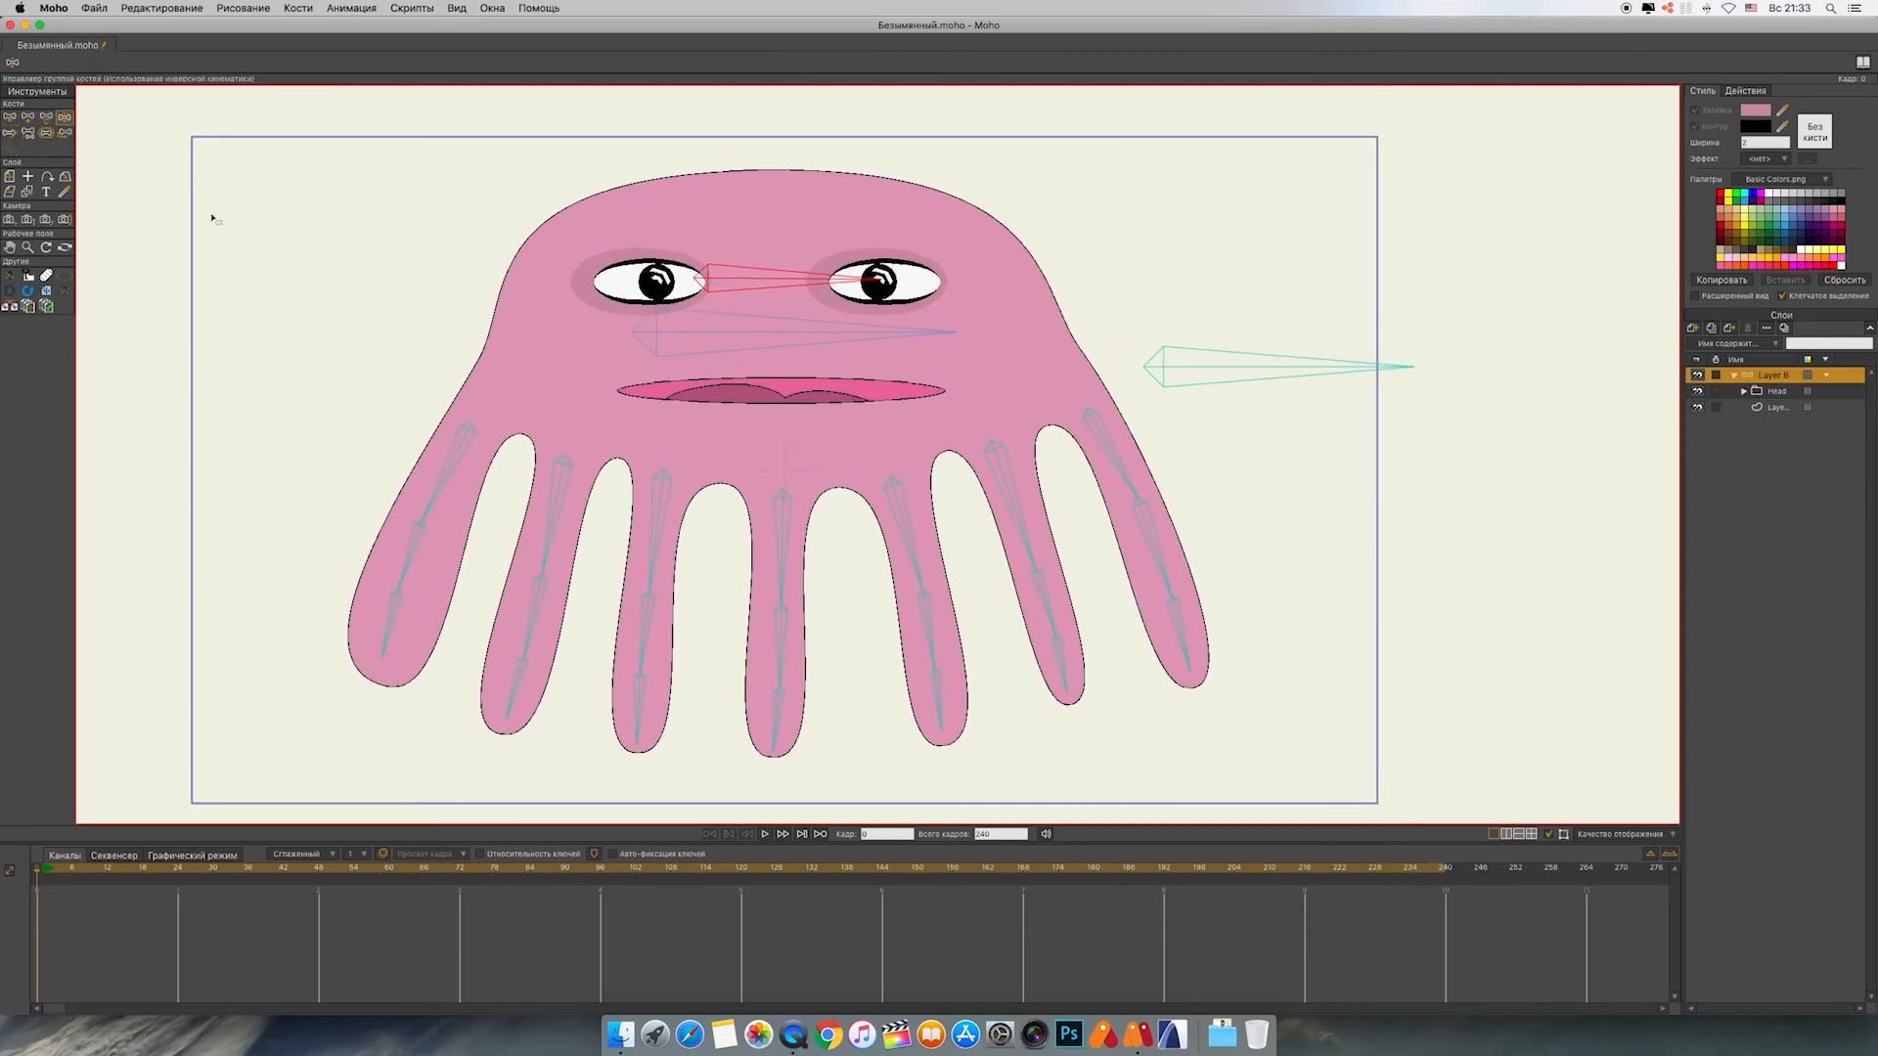
pyautogui.moveTo(1219, 369)
pyautogui.mouseDown()
pyautogui.moveTo(1385, 452)
pyautogui.moveTo(1232, 356)
pyautogui.mouseUp()
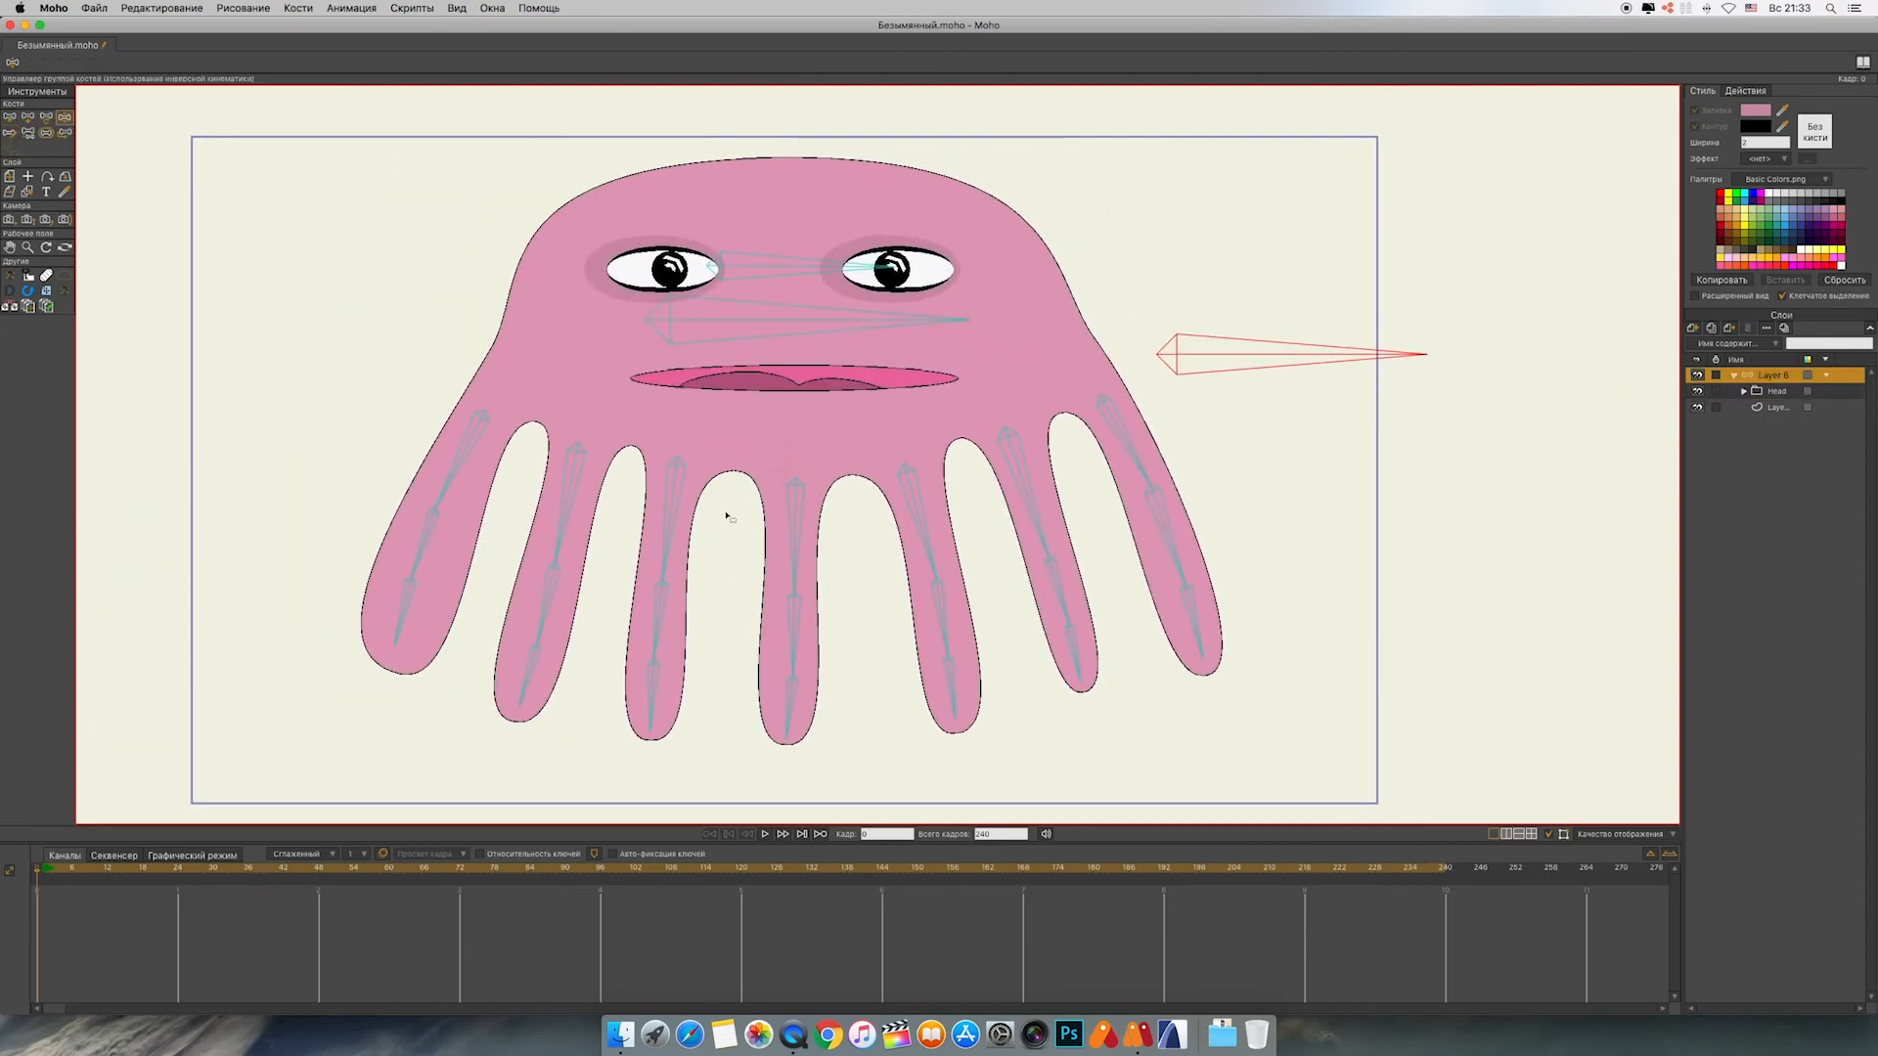
pyautogui.moveTo(419, 566); pyautogui.dragTo(327, 527)
pyautogui.moveTo(455, 467)
pyautogui.mouseDown()
pyautogui.moveTo(433, 450)
pyautogui.moveTo(464, 474)
pyautogui.mouseUp()
pyautogui.moveTo(568, 517); pyautogui.dragTo(501, 648)
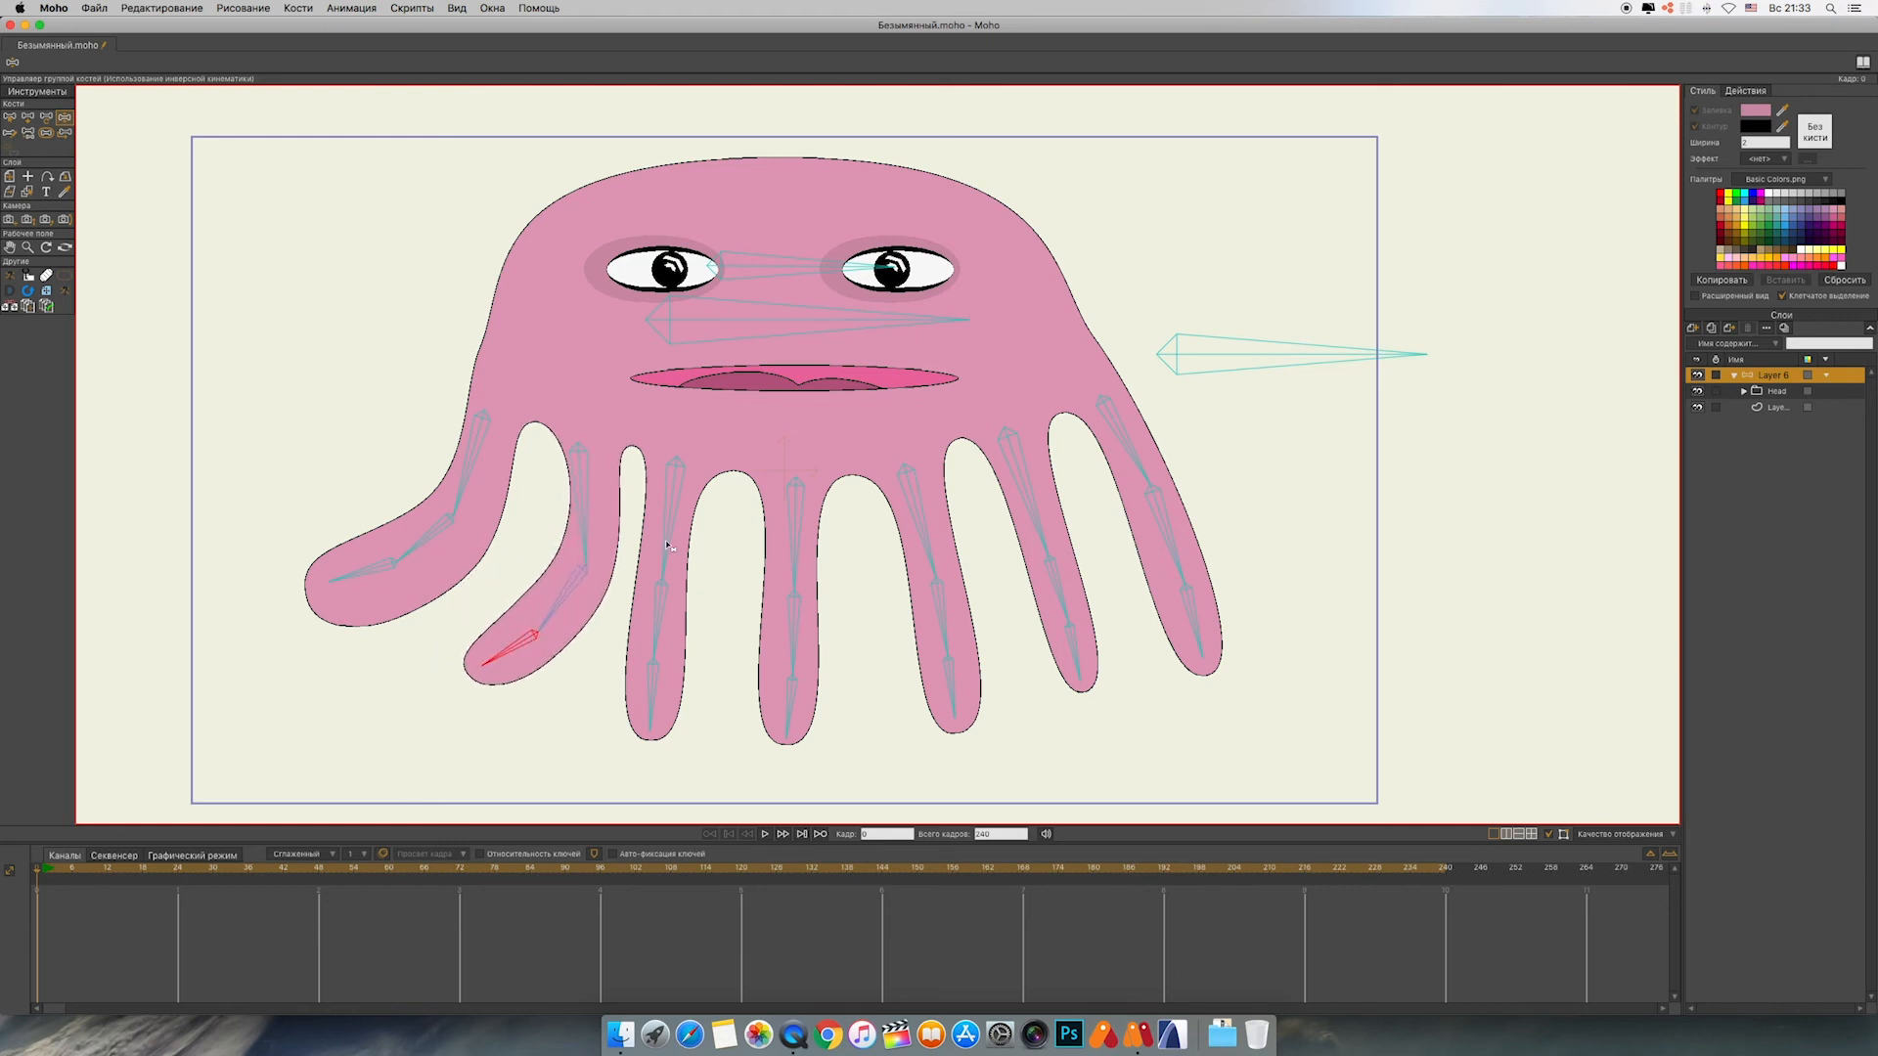
# Step: Test the remaining five tentacles by bending their bones one after another
pyautogui.moveTo(668, 527); pyautogui.dragTo(692, 523)
pyautogui.moveTo(714, 613); pyautogui.dragTo(677, 702)
pyautogui.moveTo(793, 706); pyautogui.dragTo(785, 620)
pyautogui.moveTo(923, 536); pyautogui.dragTo(974, 540)
pyautogui.moveTo(986, 609); pyautogui.dragTo(962, 616)
pyautogui.moveTo(948, 680); pyautogui.dragTo(900, 658)
pyautogui.moveTo(1037, 525); pyautogui.dragTo(1104, 582)
pyautogui.moveTo(1121, 645); pyautogui.dragTo(1105, 653)
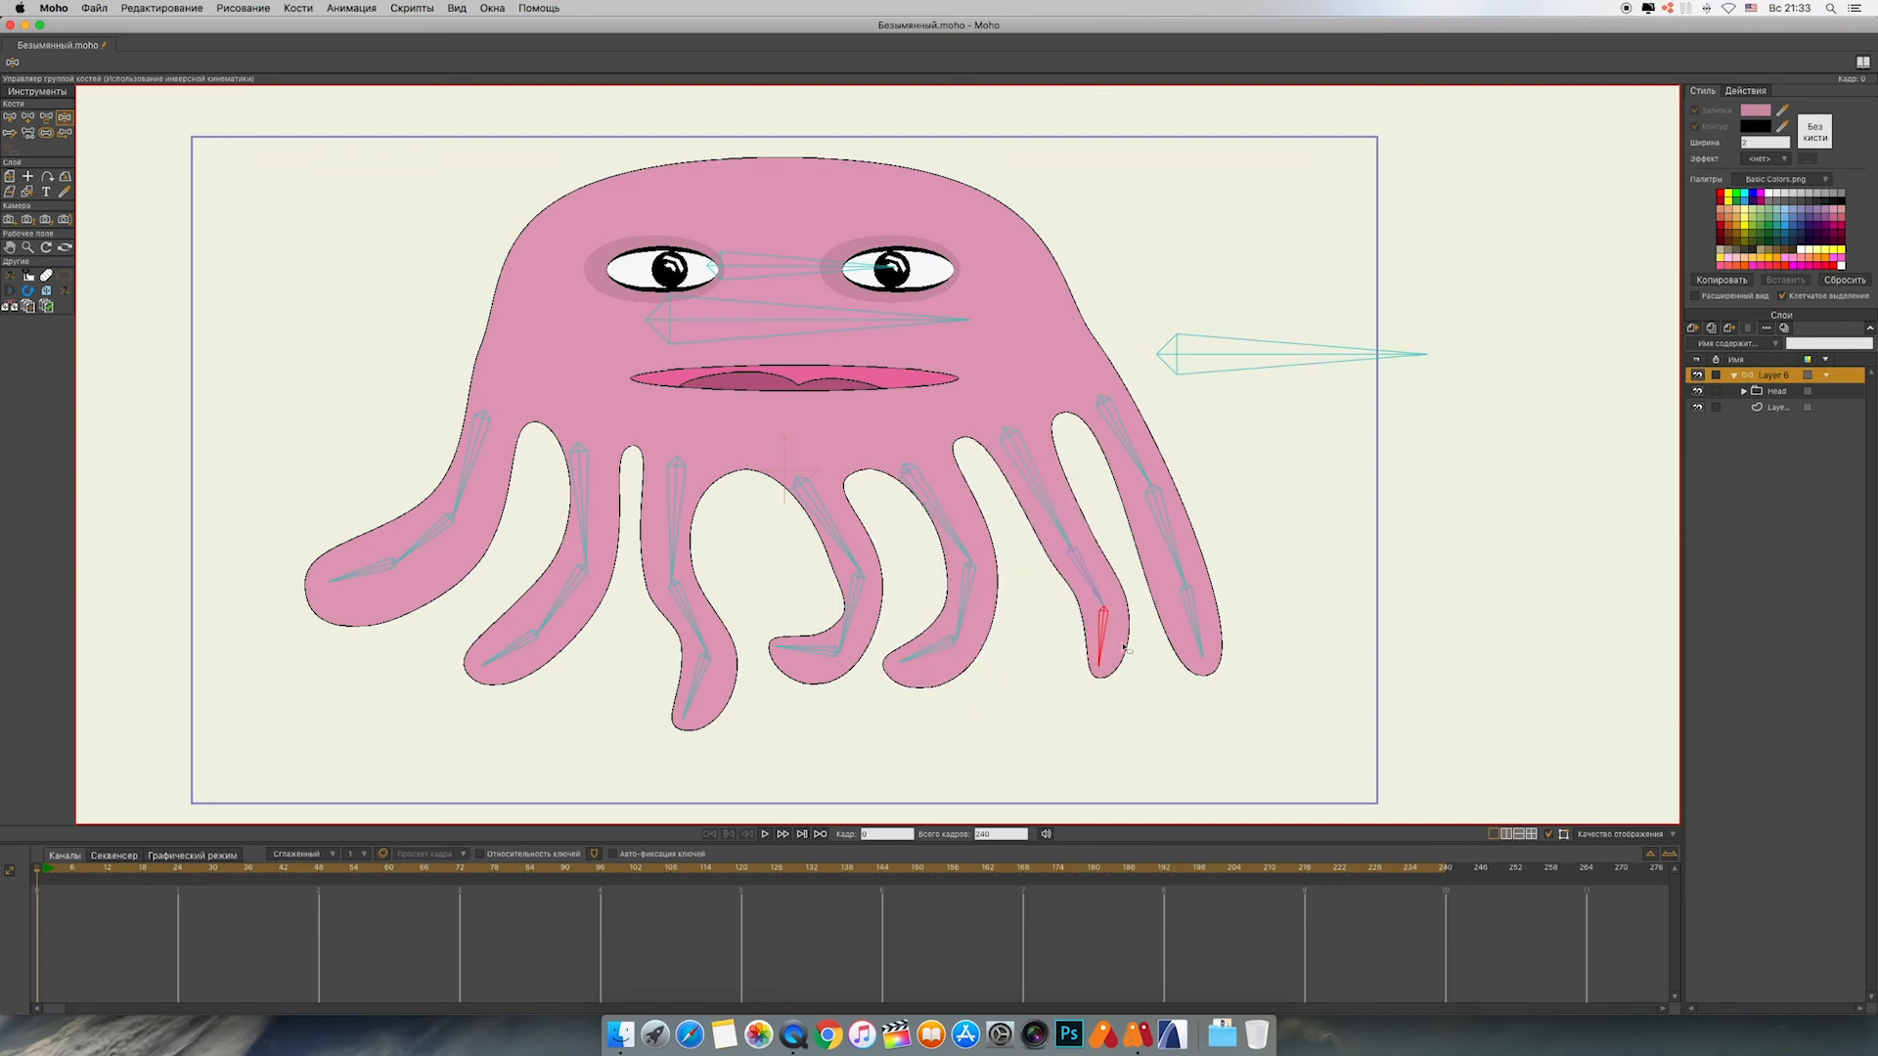
pyautogui.moveTo(1139, 461); pyautogui.dragTo(1164, 462)
pyautogui.moveTo(1199, 553); pyautogui.dragTo(1195, 620)
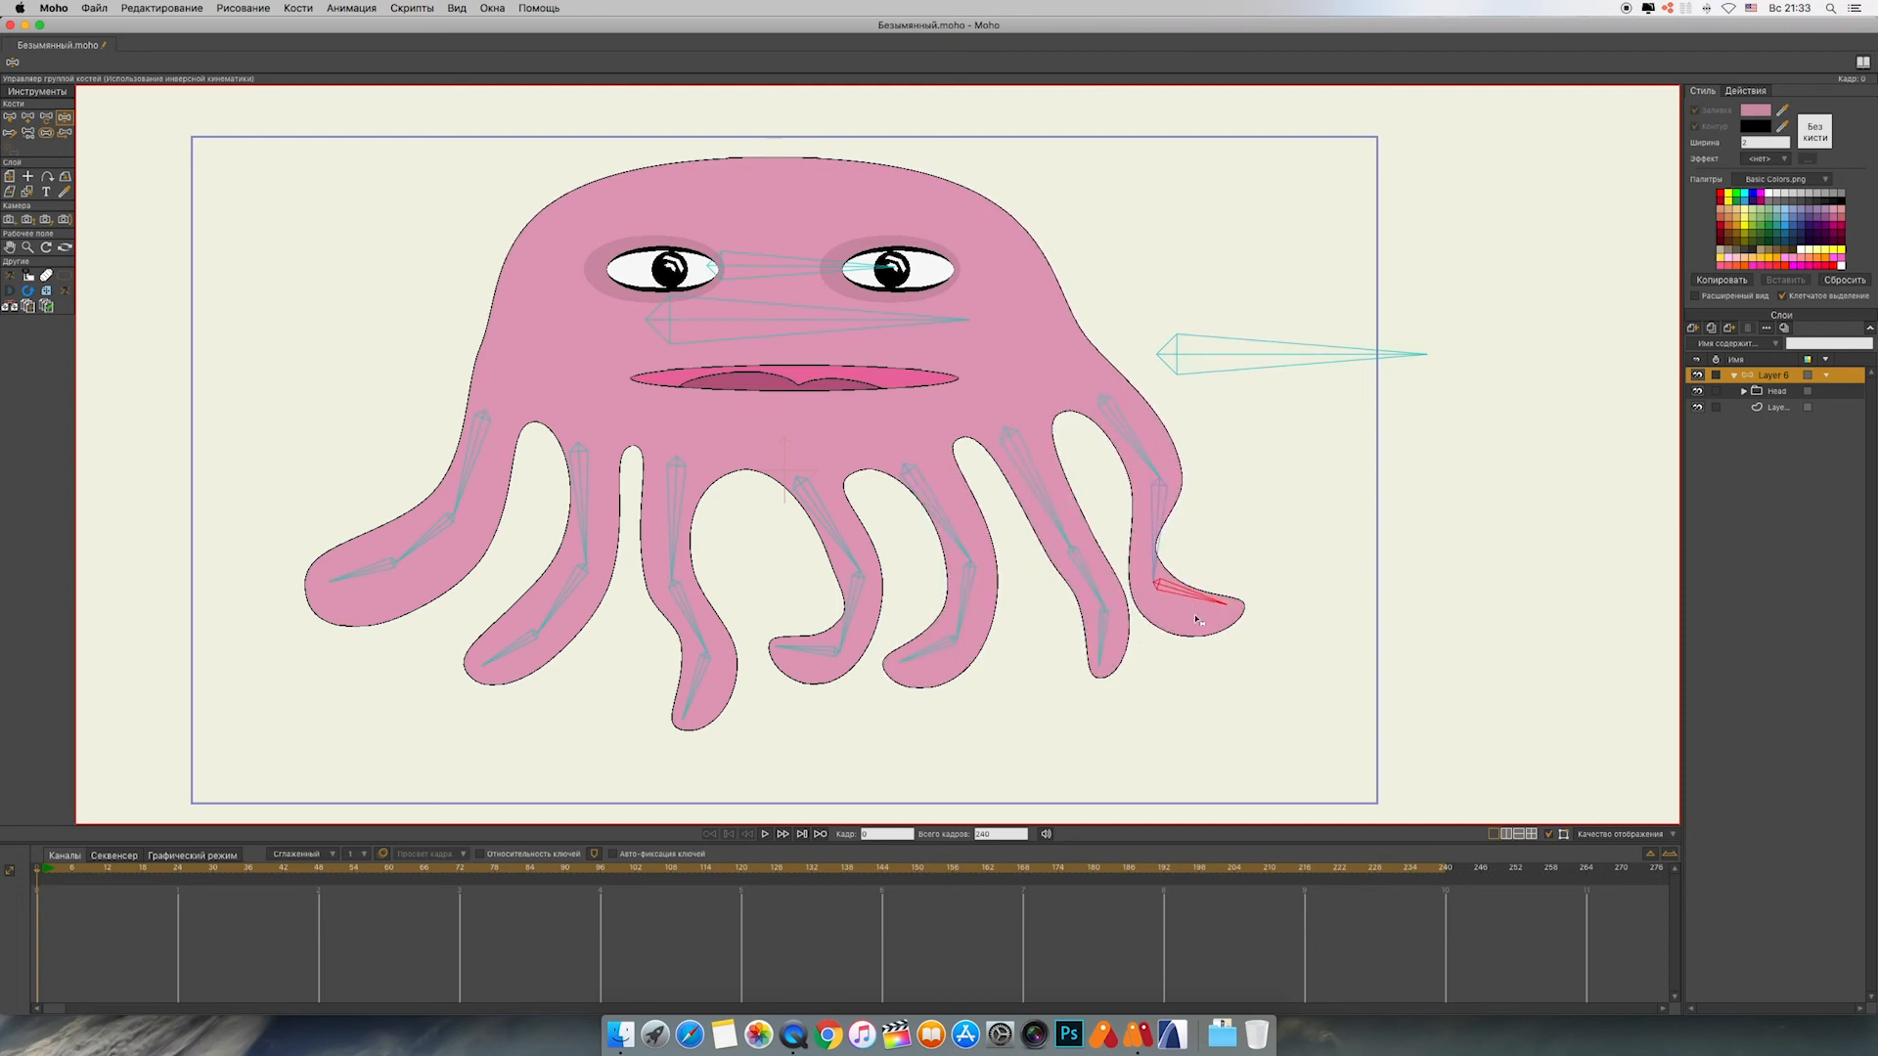
# Step: Rebind the outer body points above the leftmost and rightmost tentacles to the large central head bone
pyautogui.click(9, 116)
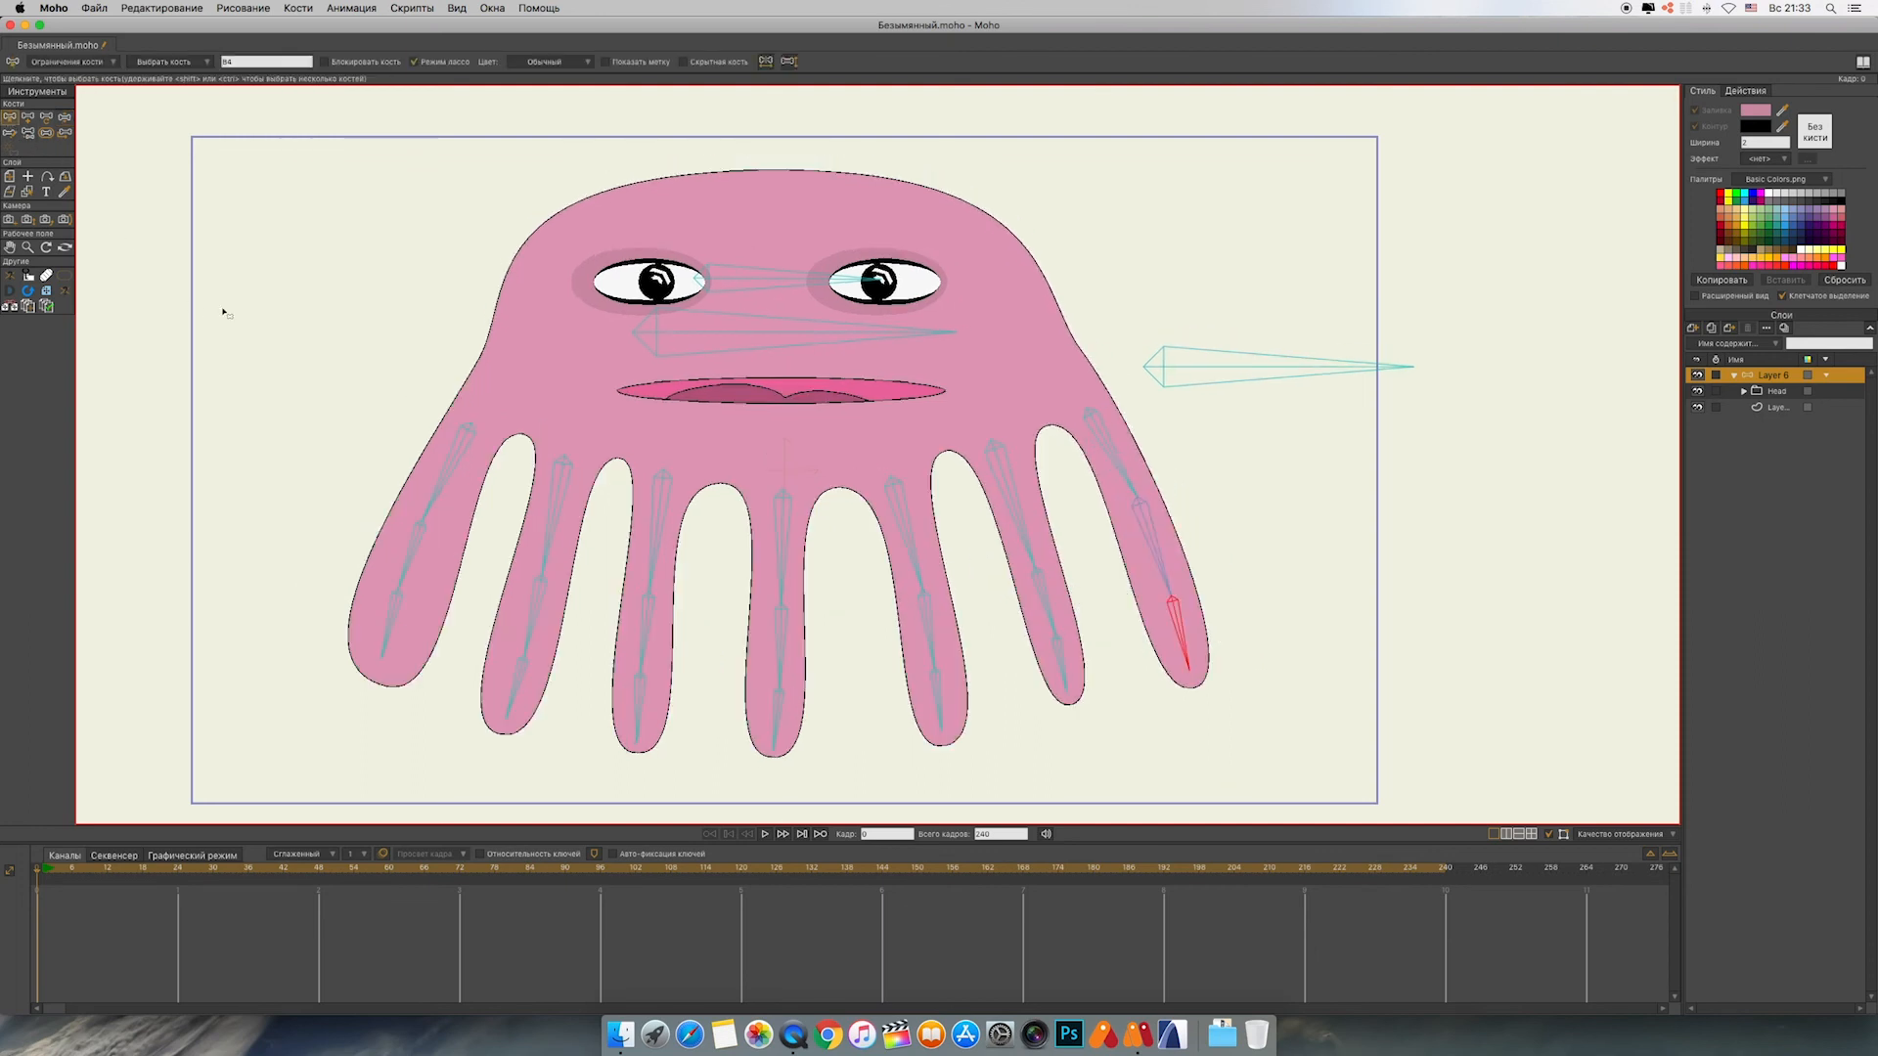
pyautogui.click(1747, 409)
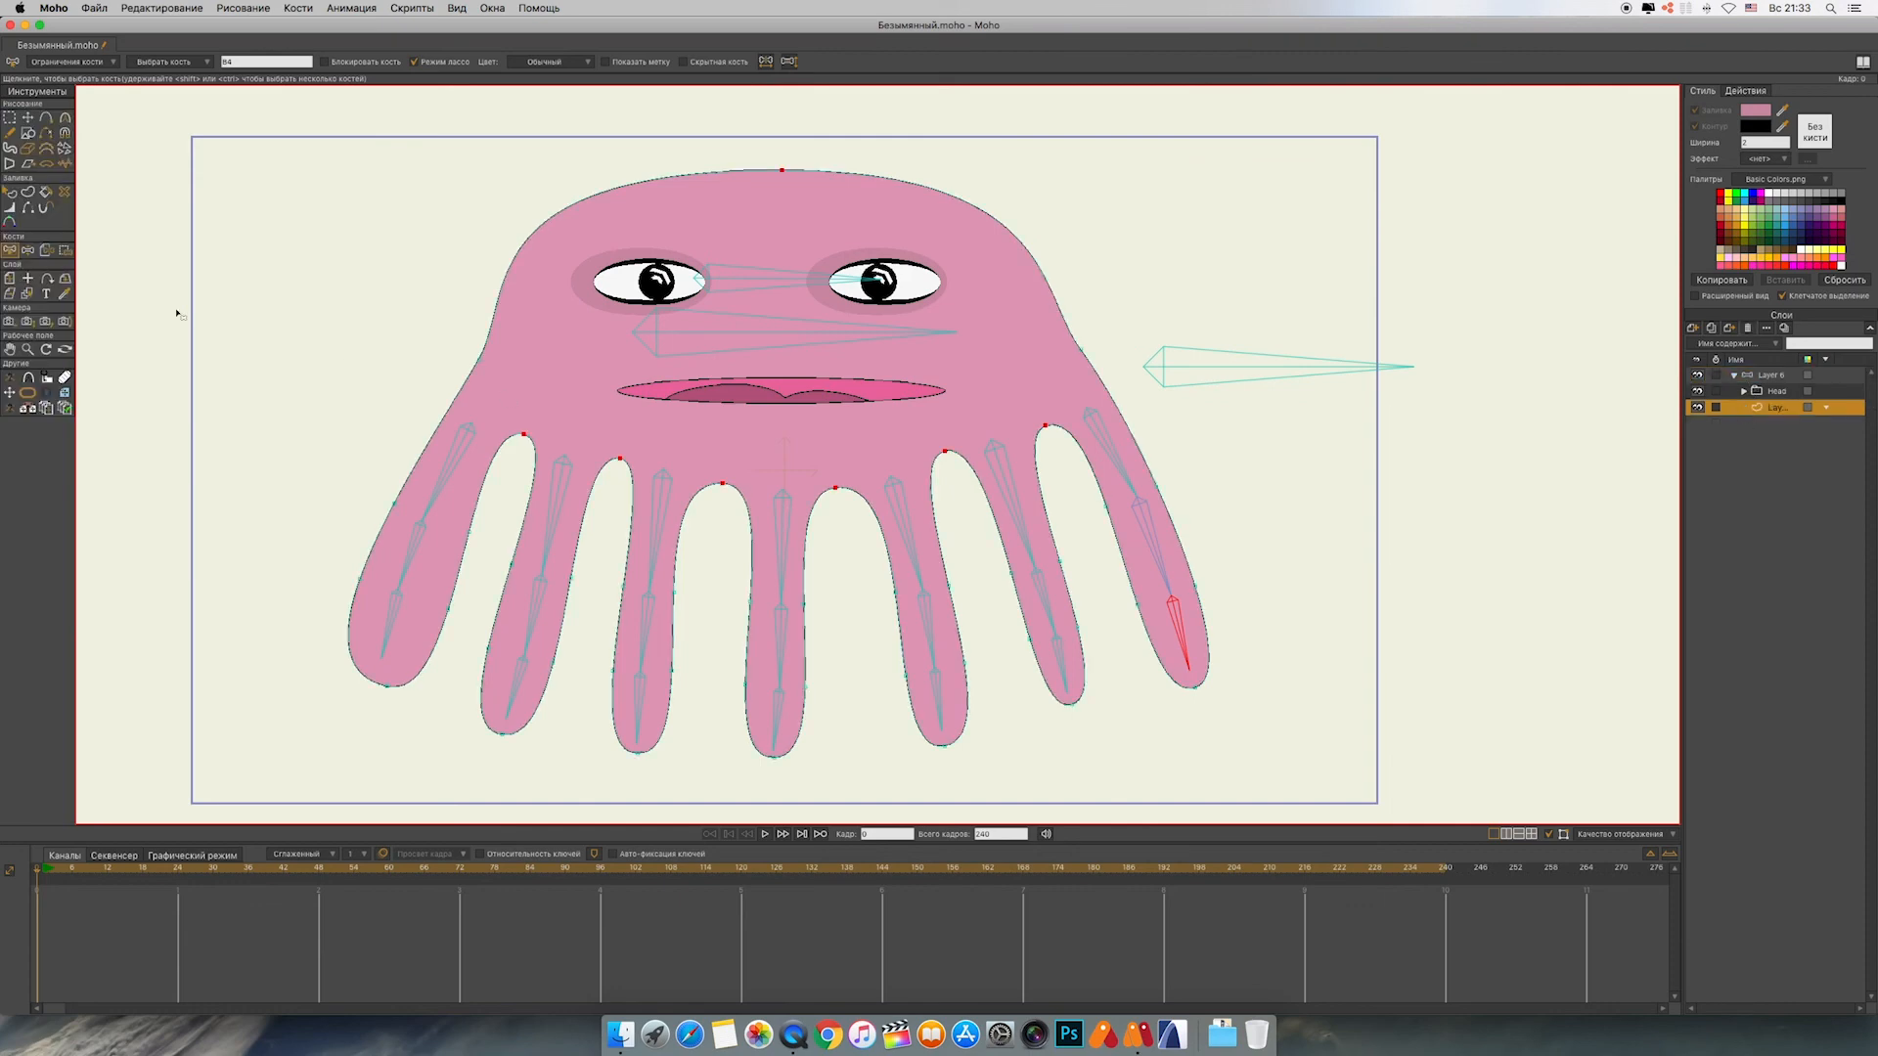
pyautogui.click(703, 369)
pyautogui.click(66, 251)
pyautogui.moveTo(462, 342); pyautogui.dragTo(534, 442)
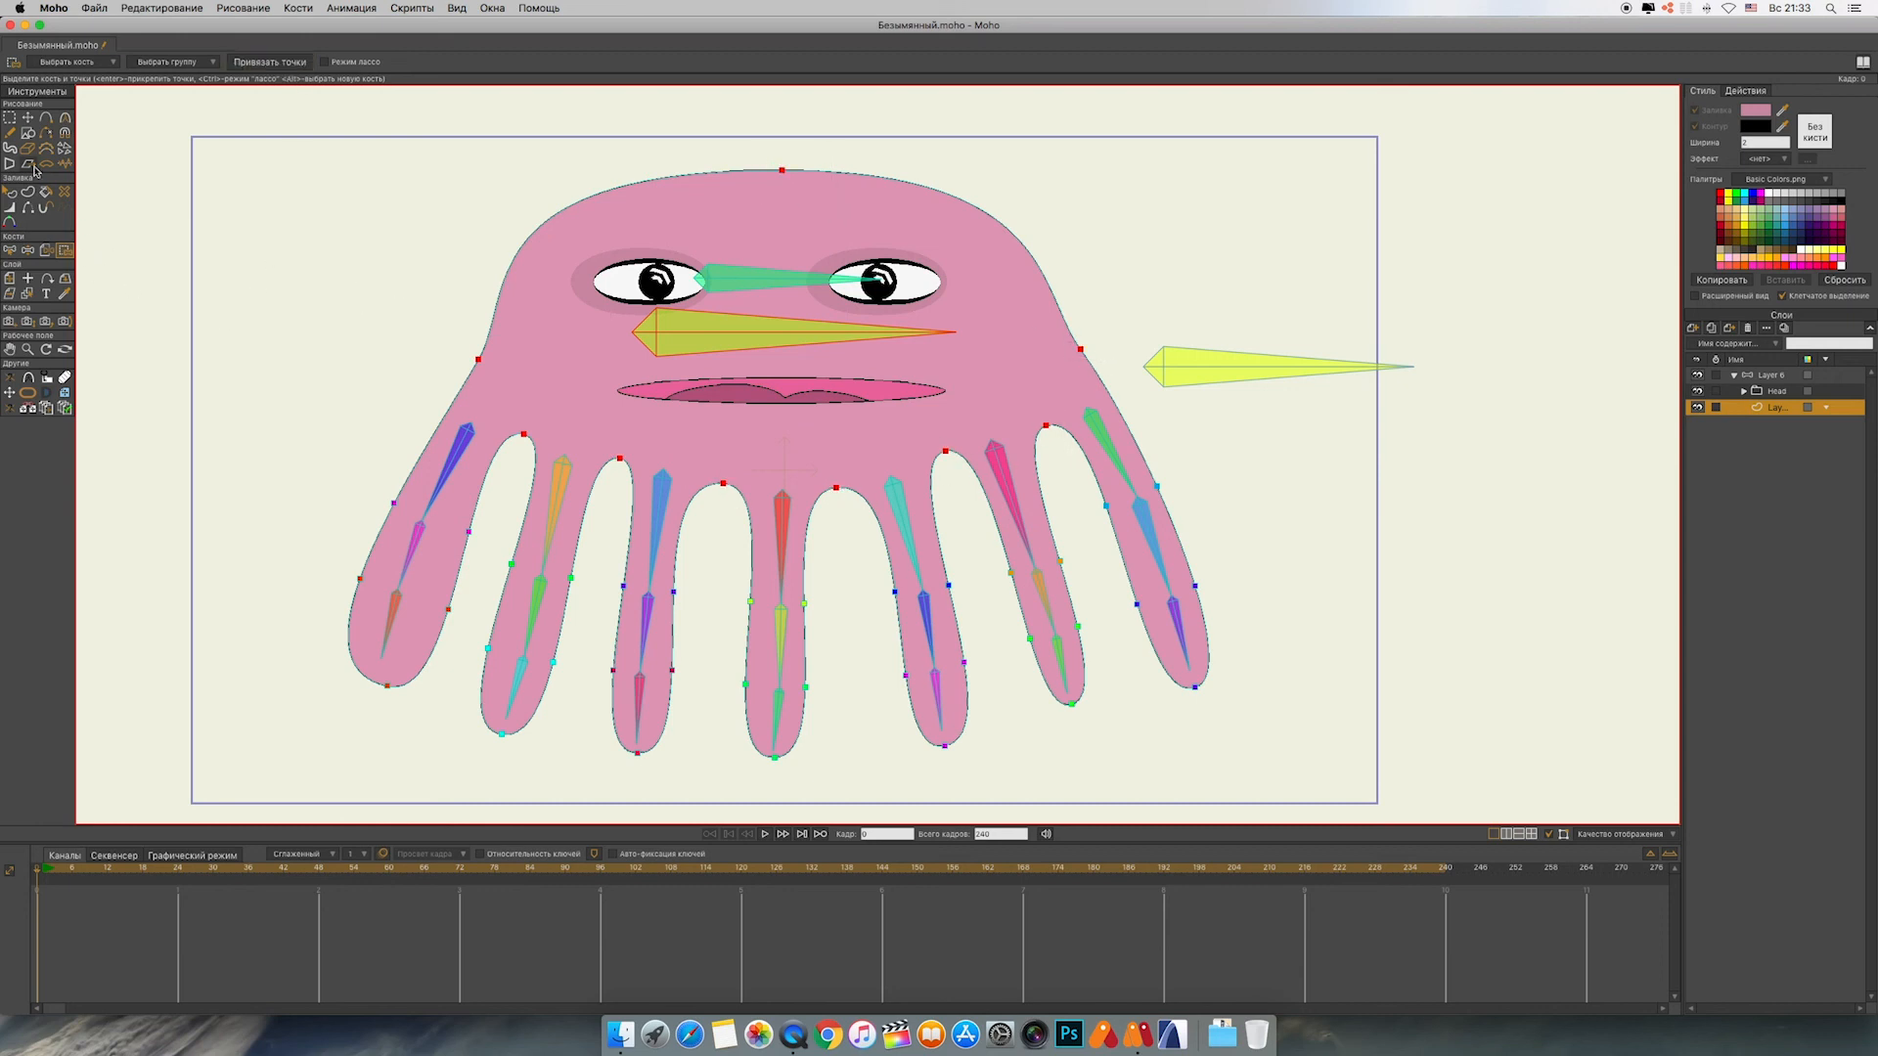
# Step: Test the new binding by posing the bone layer's three leftmost tentacles, swinging them outward and curling their tips
pyautogui.click(1750, 377)
pyautogui.click(64, 119)
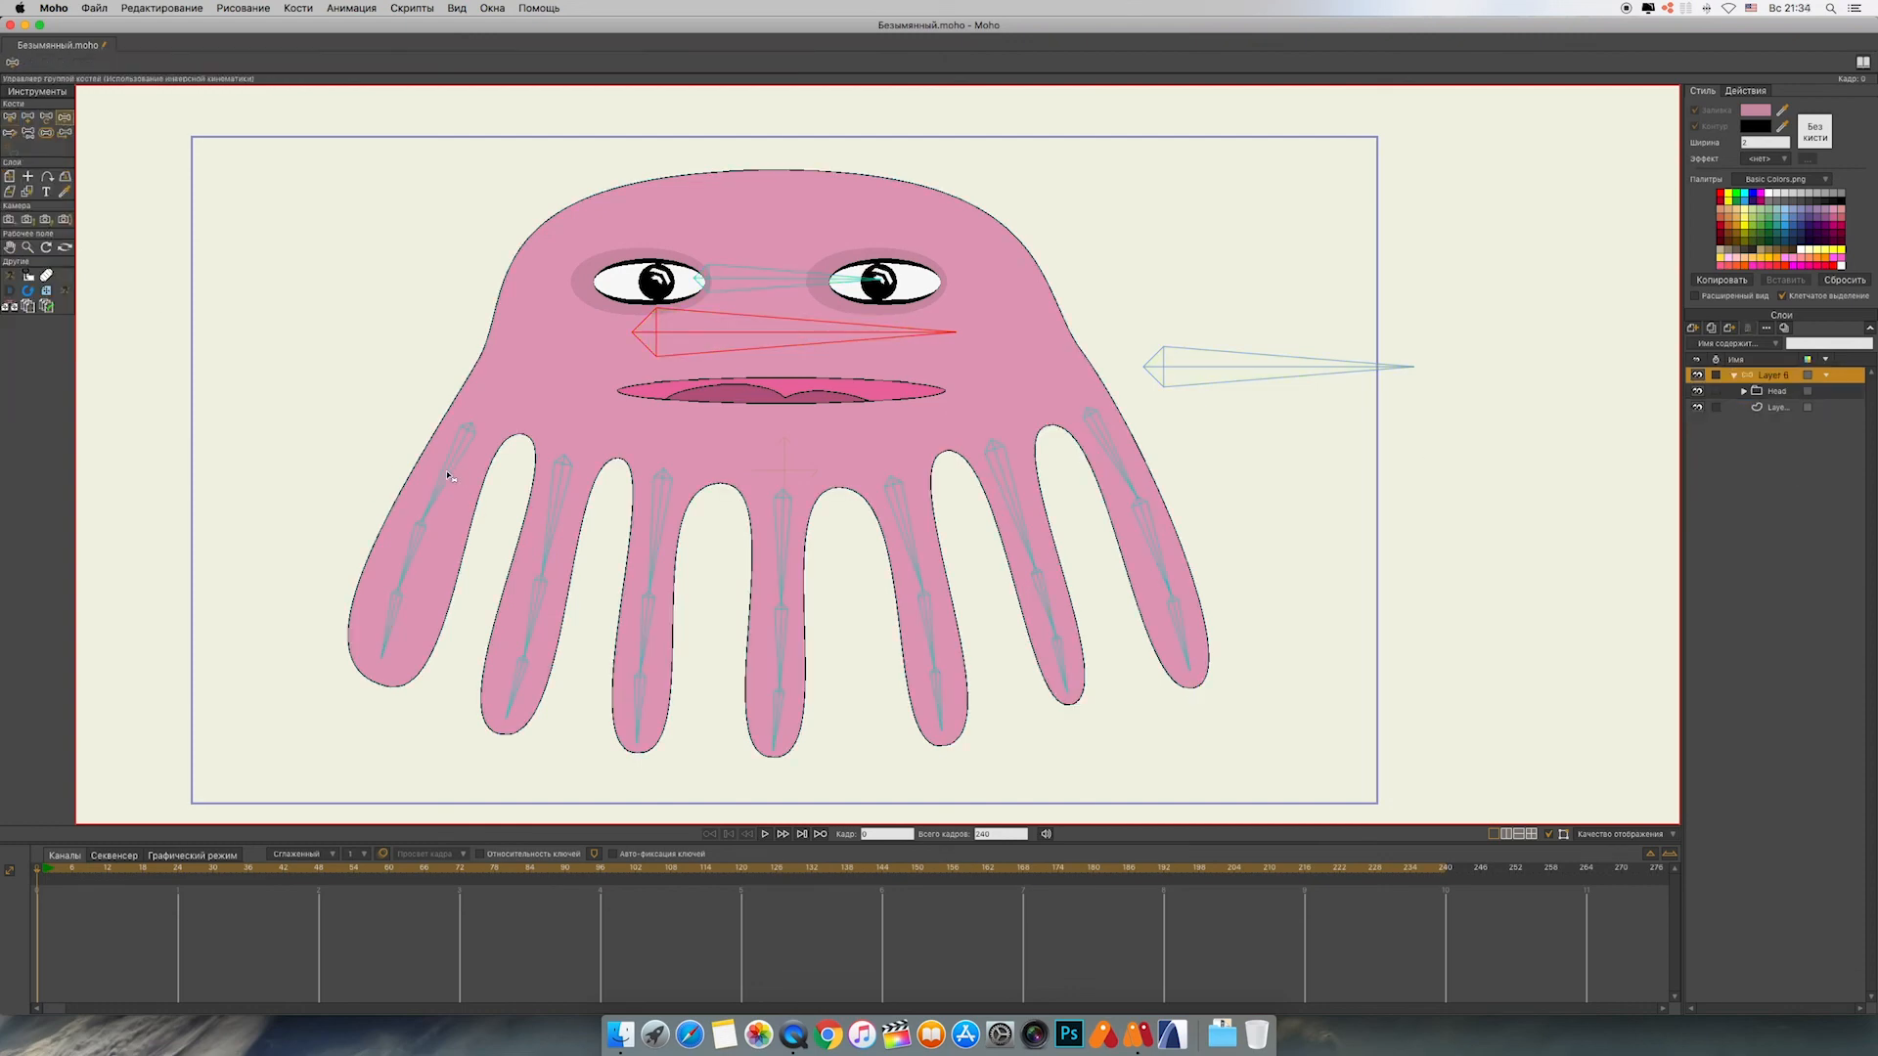
pyautogui.moveTo(386, 651); pyautogui.dragTo(247, 475)
pyautogui.click(536, 536)
pyautogui.moveTo(536, 536); pyautogui.dragTo(391, 605)
pyautogui.click(675, 571)
pyautogui.moveTo(675, 570); pyautogui.dragTo(593, 557)
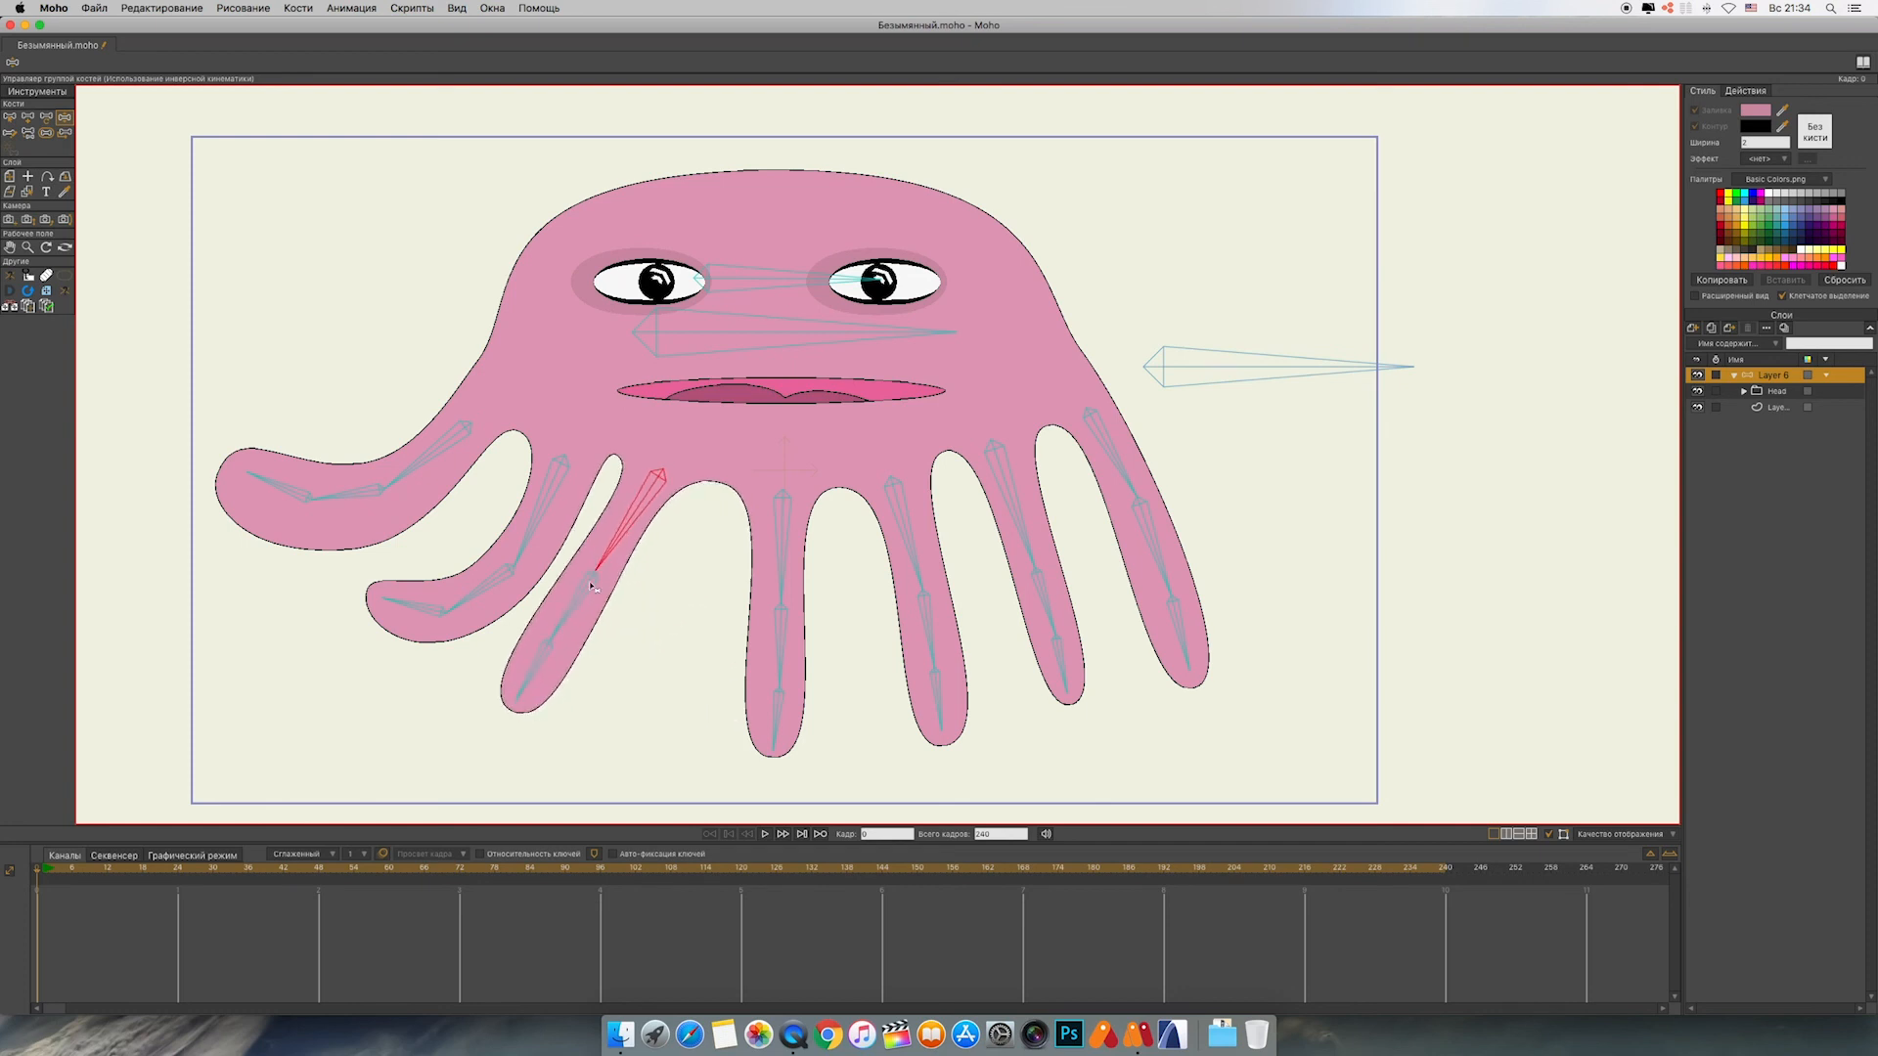
pyautogui.moveTo(550, 627); pyautogui.dragTo(579, 636)
pyautogui.moveTo(579, 705); pyautogui.dragTo(629, 677)
# Step: Test-bend the four other tentacles, shift the octopus with the root bone, and reset the pose
pyautogui.moveTo(797, 579); pyautogui.dragTo(790, 641)
pyautogui.moveTo(920, 570)
pyautogui.mouseDown()
pyautogui.moveTo(897, 571)
pyautogui.moveTo(922, 567)
pyautogui.mouseUp()
pyautogui.moveTo(910, 635); pyautogui.dragTo(853, 667)
pyautogui.moveTo(1018, 538); pyautogui.dragTo(1038, 536)
pyautogui.moveTo(1068, 611); pyautogui.dragTo(1054, 608)
pyautogui.moveTo(1076, 672); pyautogui.dragTo(1033, 665)
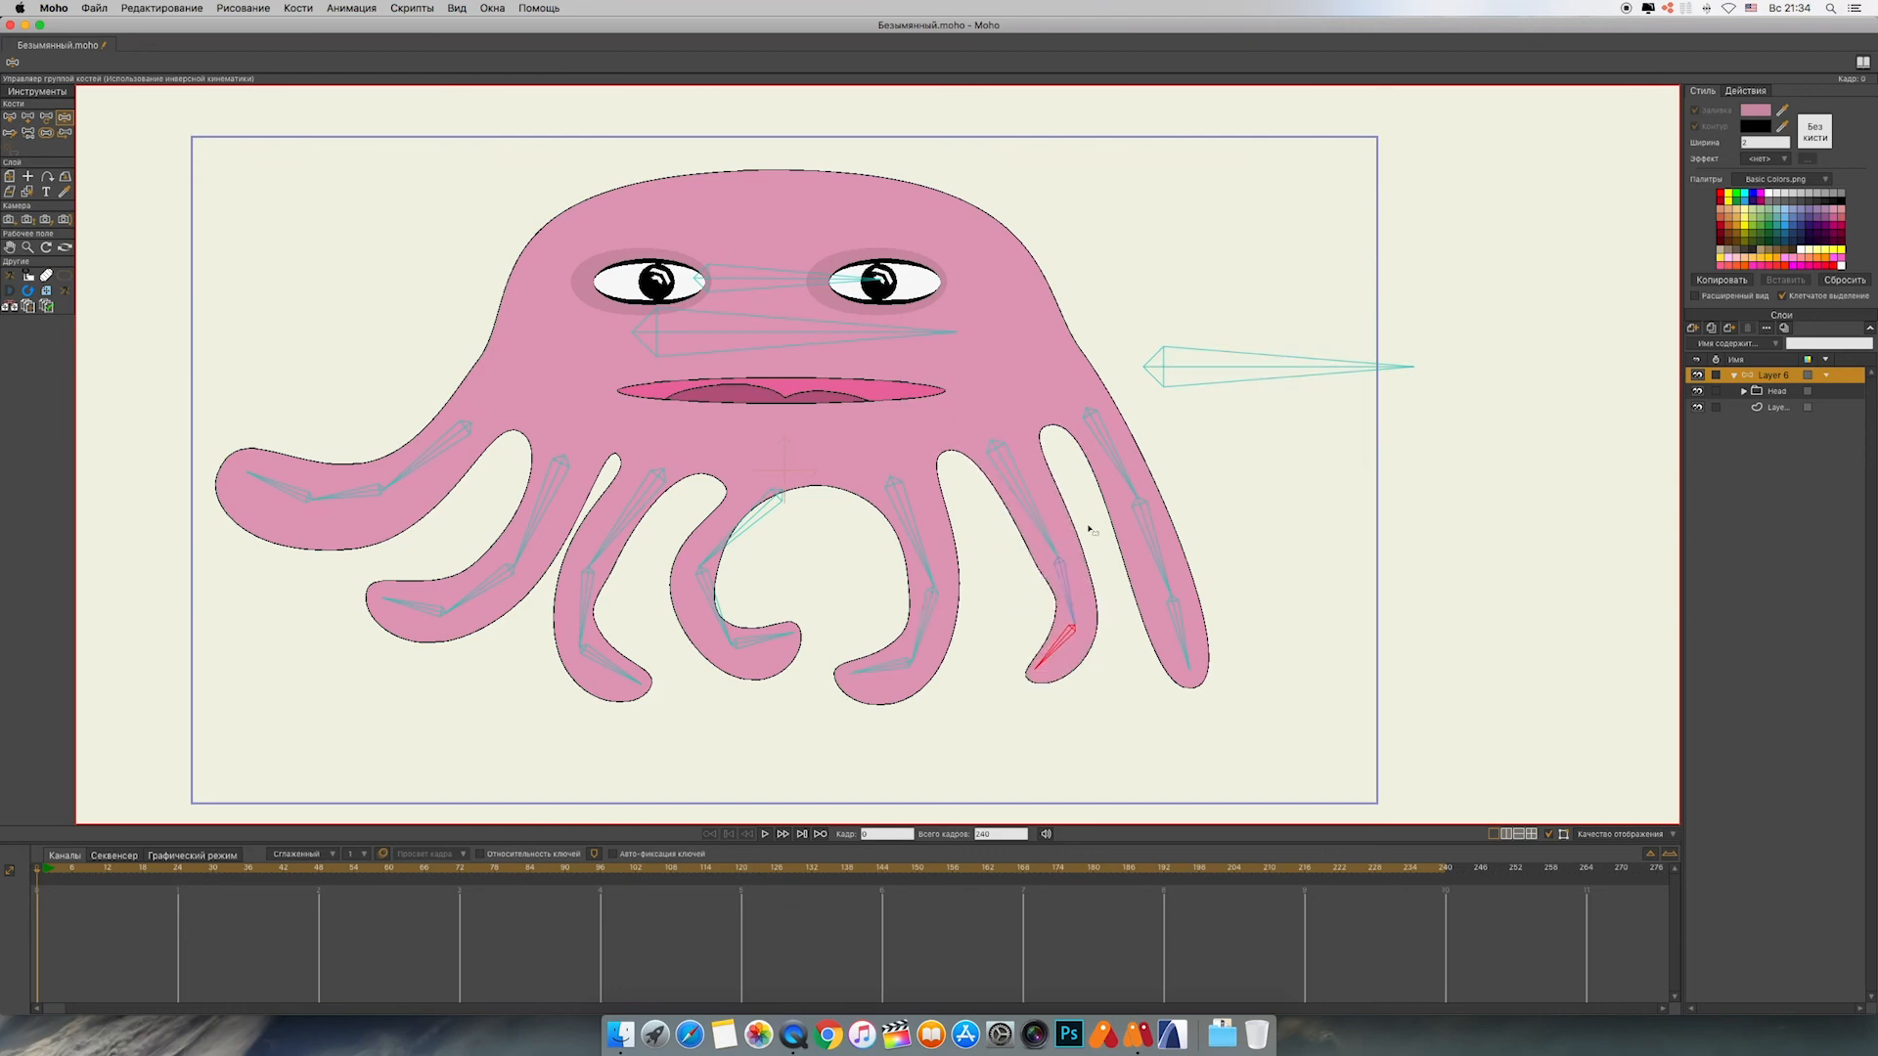
pyautogui.moveTo(1132, 498); pyautogui.dragTo(1180, 483)
pyautogui.moveTo(1239, 560); pyautogui.dragTo(1145, 606)
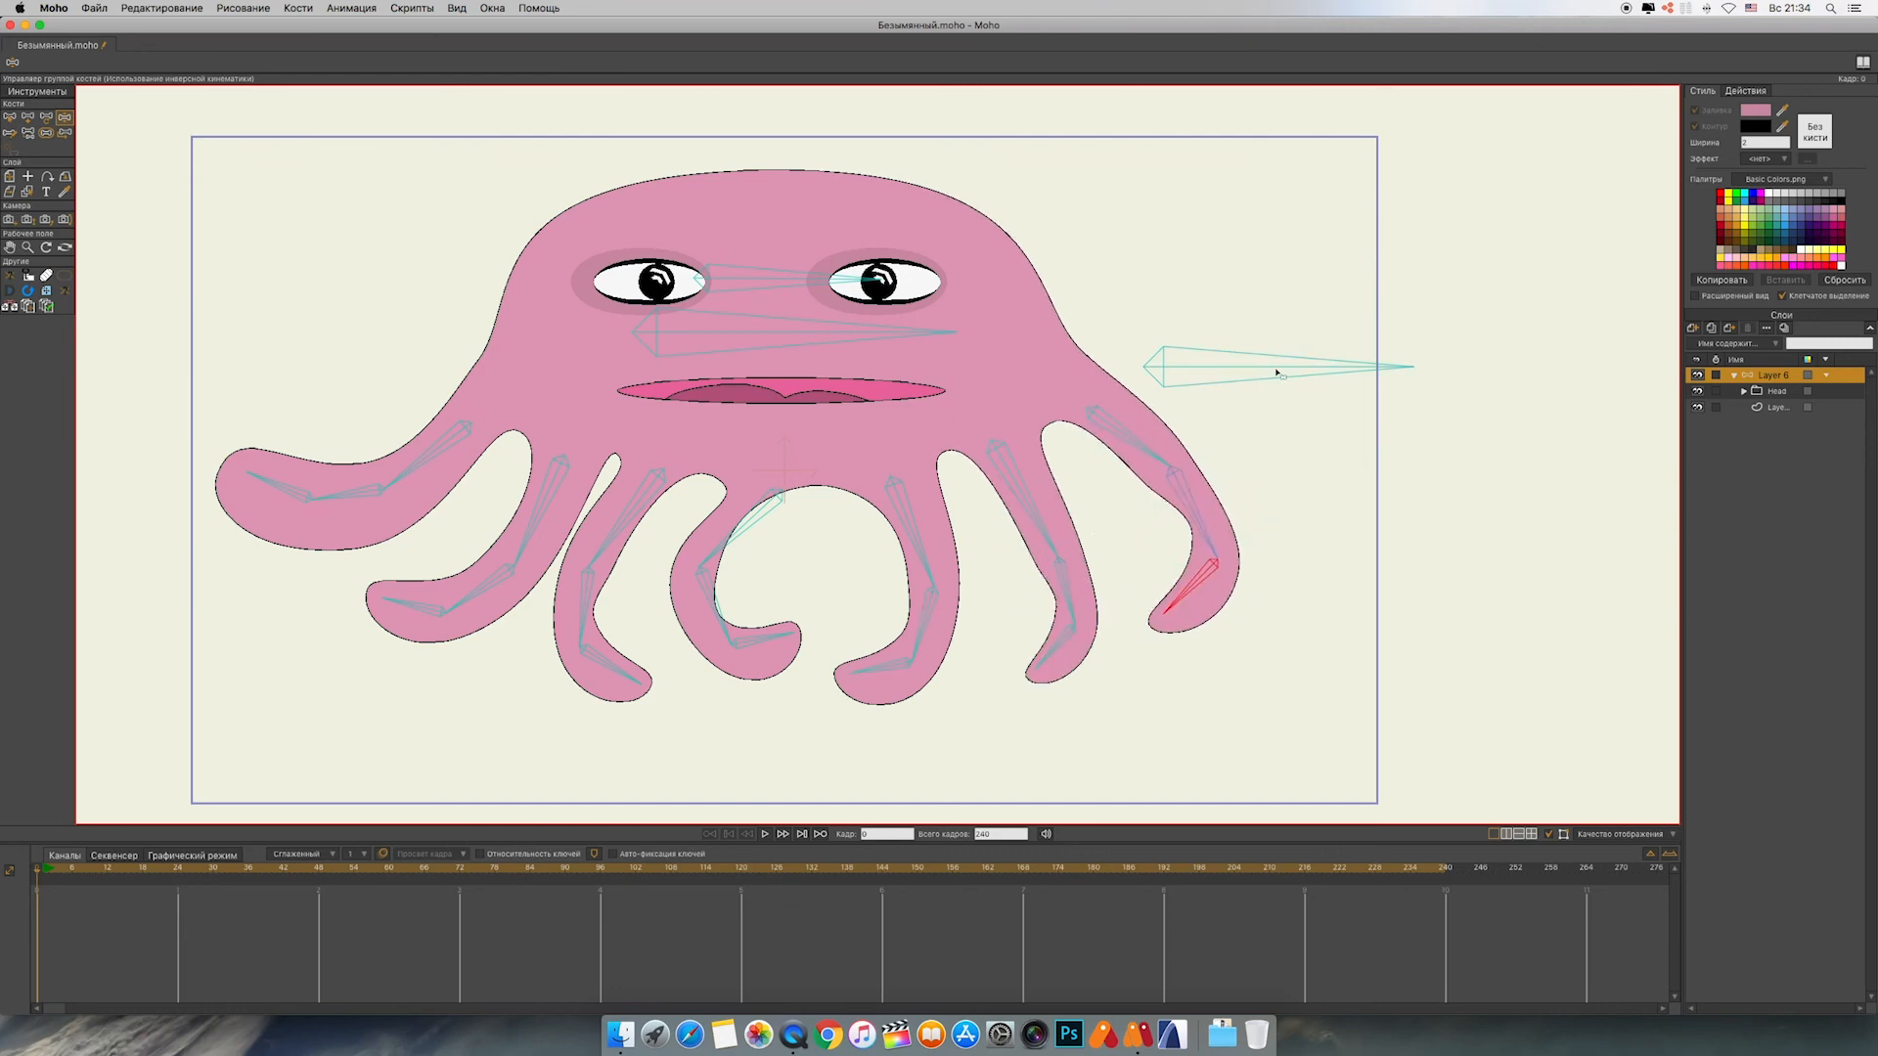
pyautogui.moveTo(1278, 373); pyautogui.dragTo(1197, 378)
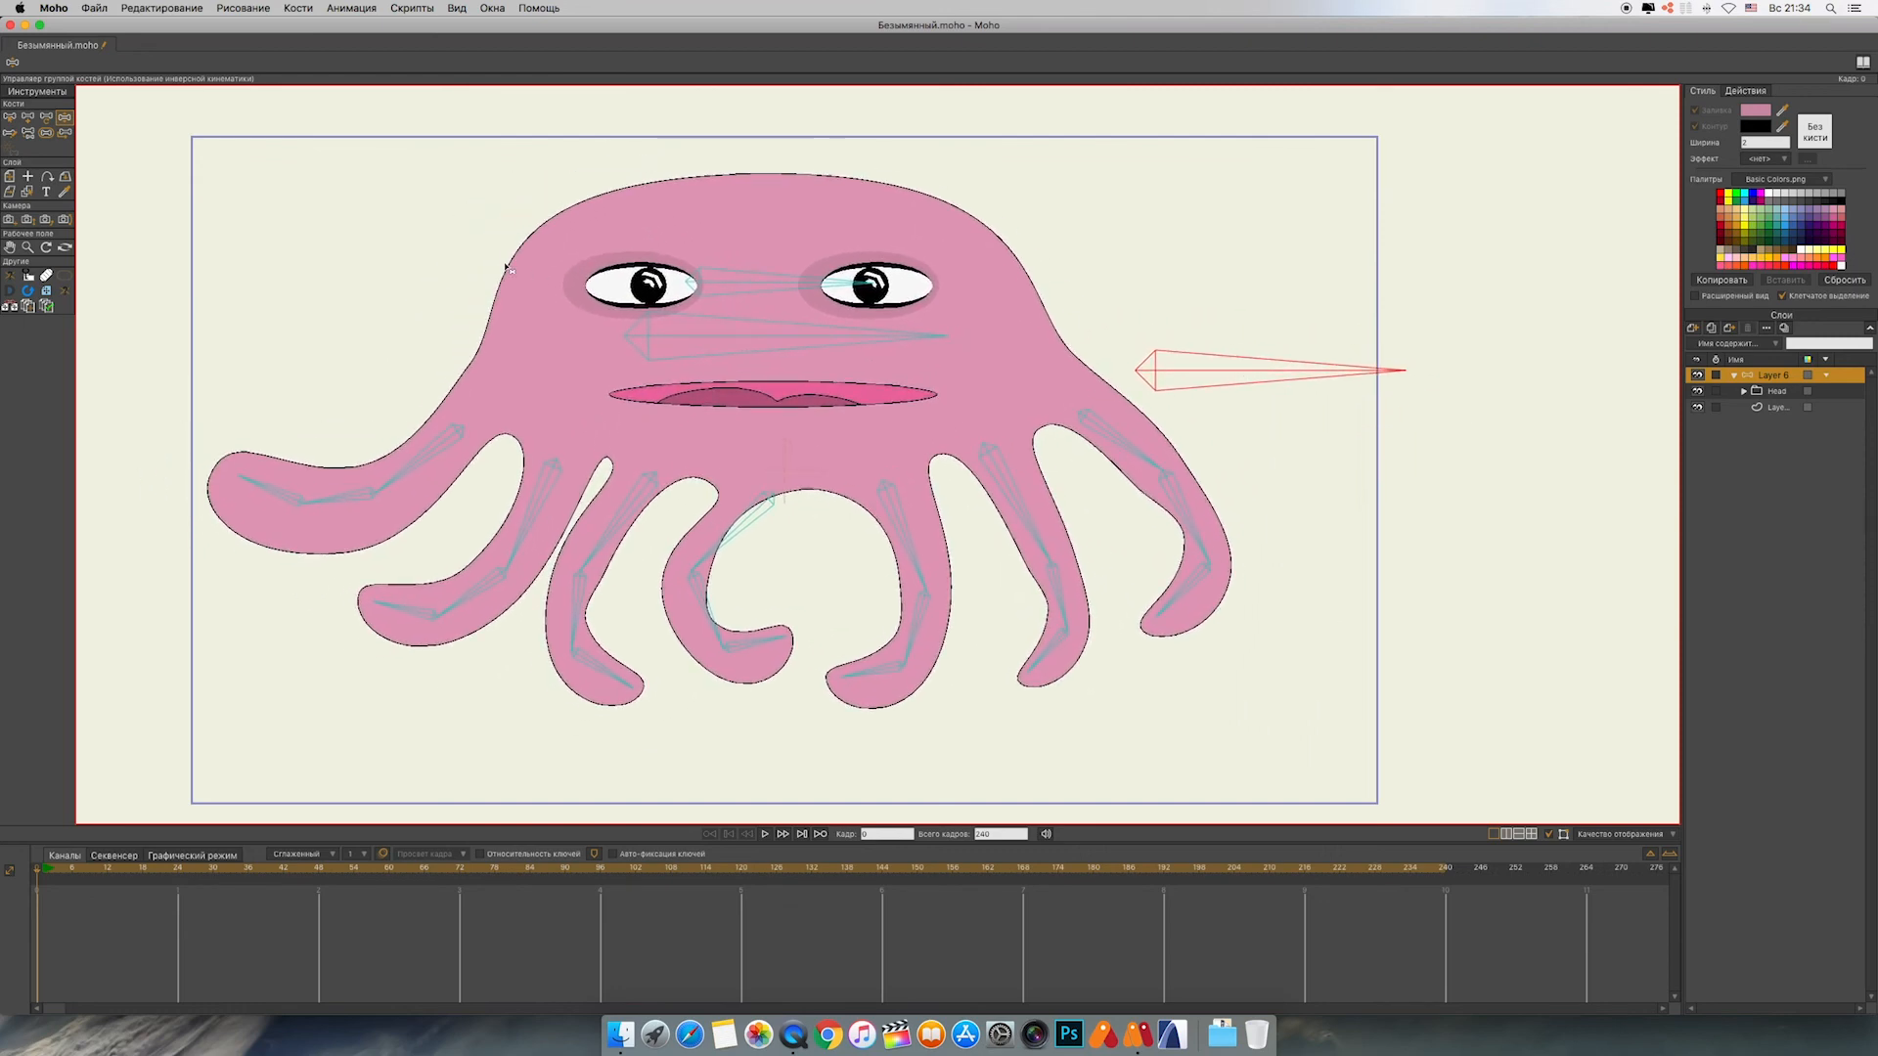
pyautogui.press('b')
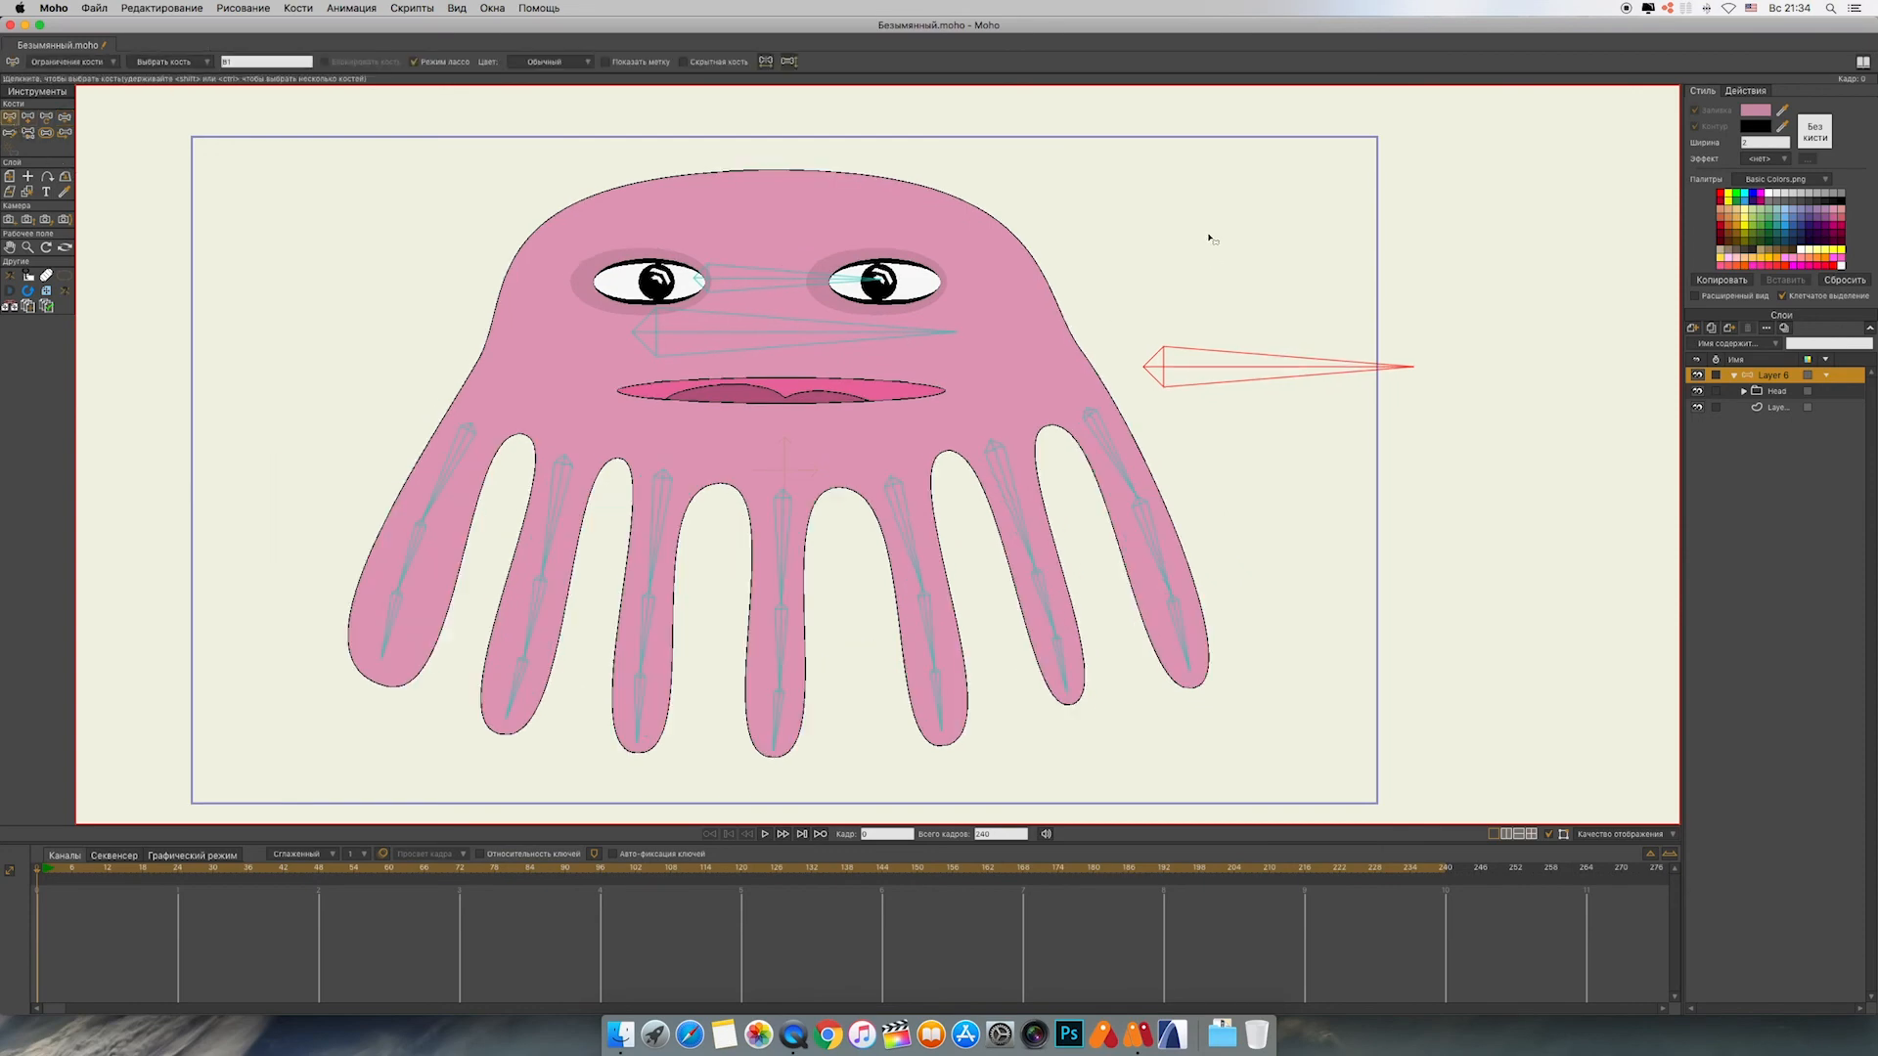
# Step: Bend the second tentacle across the leftmost one and render a preview of the frame to check their overlap
pyautogui.moveTo(1209, 237); pyautogui.dragTo(1236, 292)
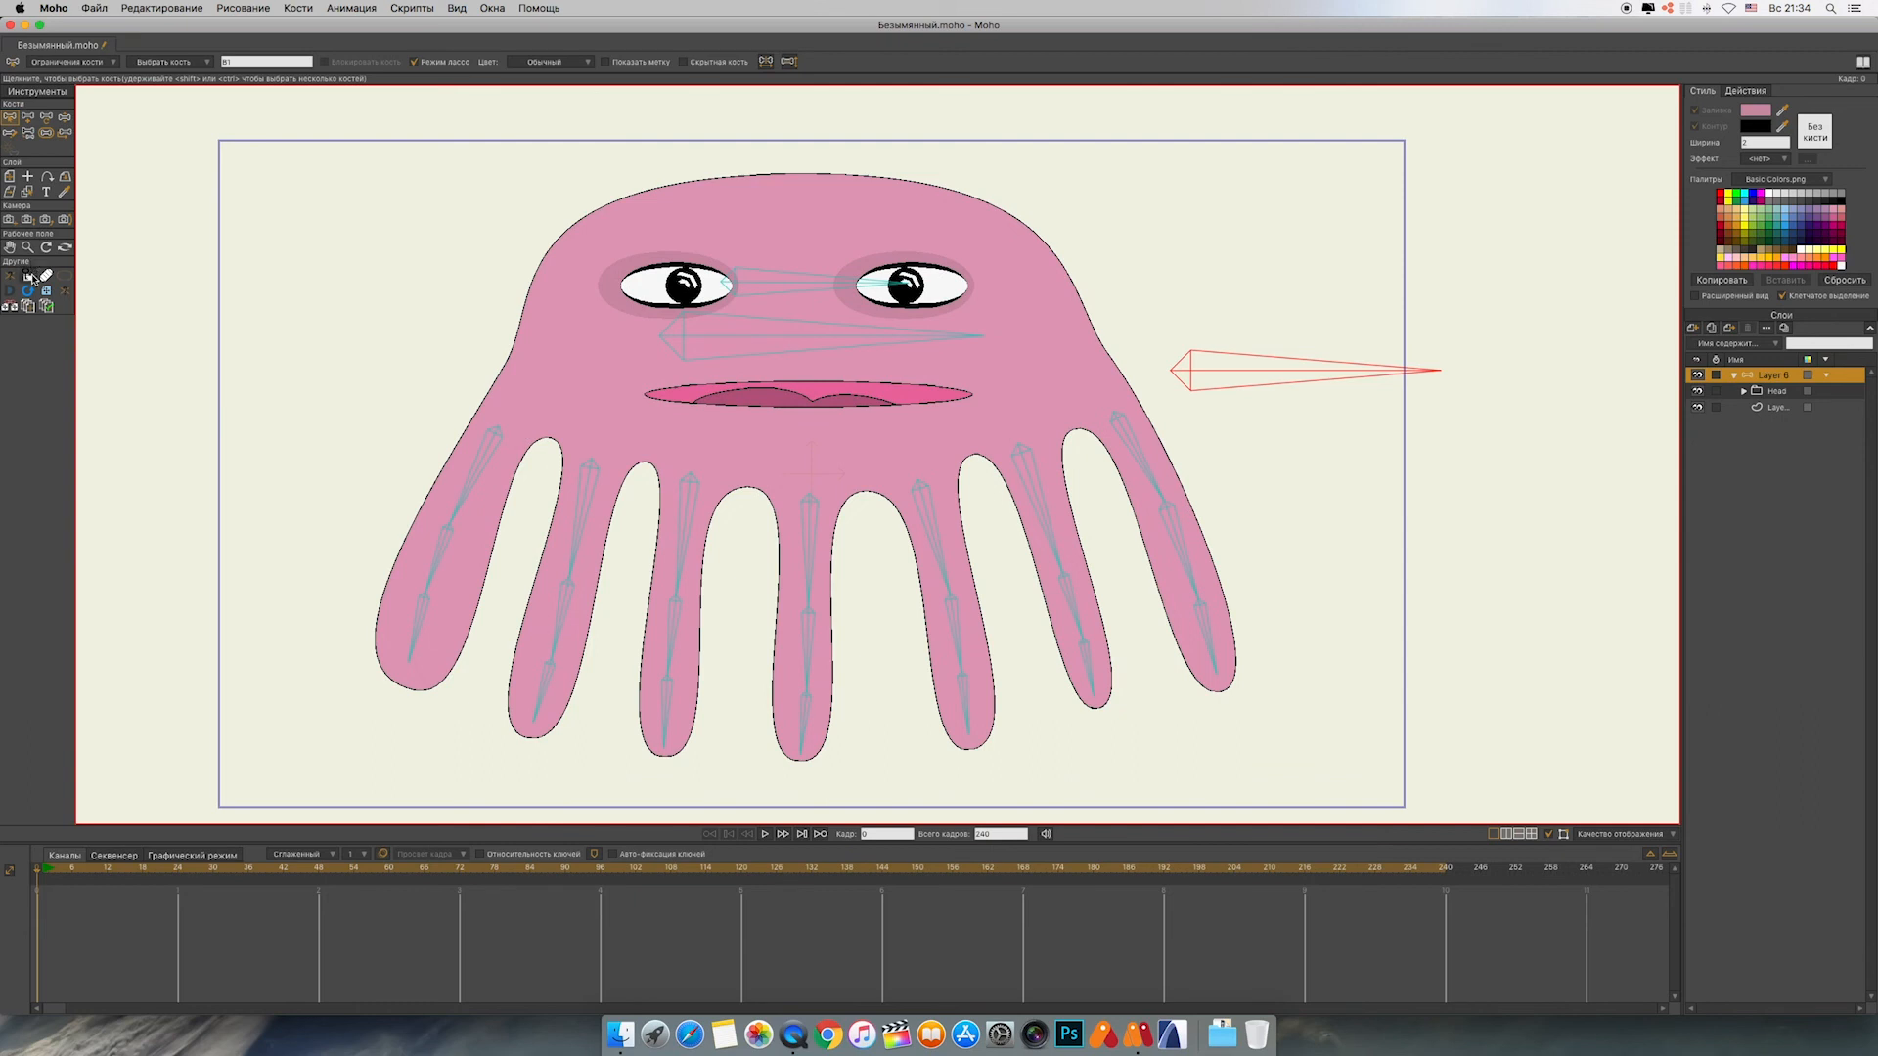
pyautogui.click(568, 566)
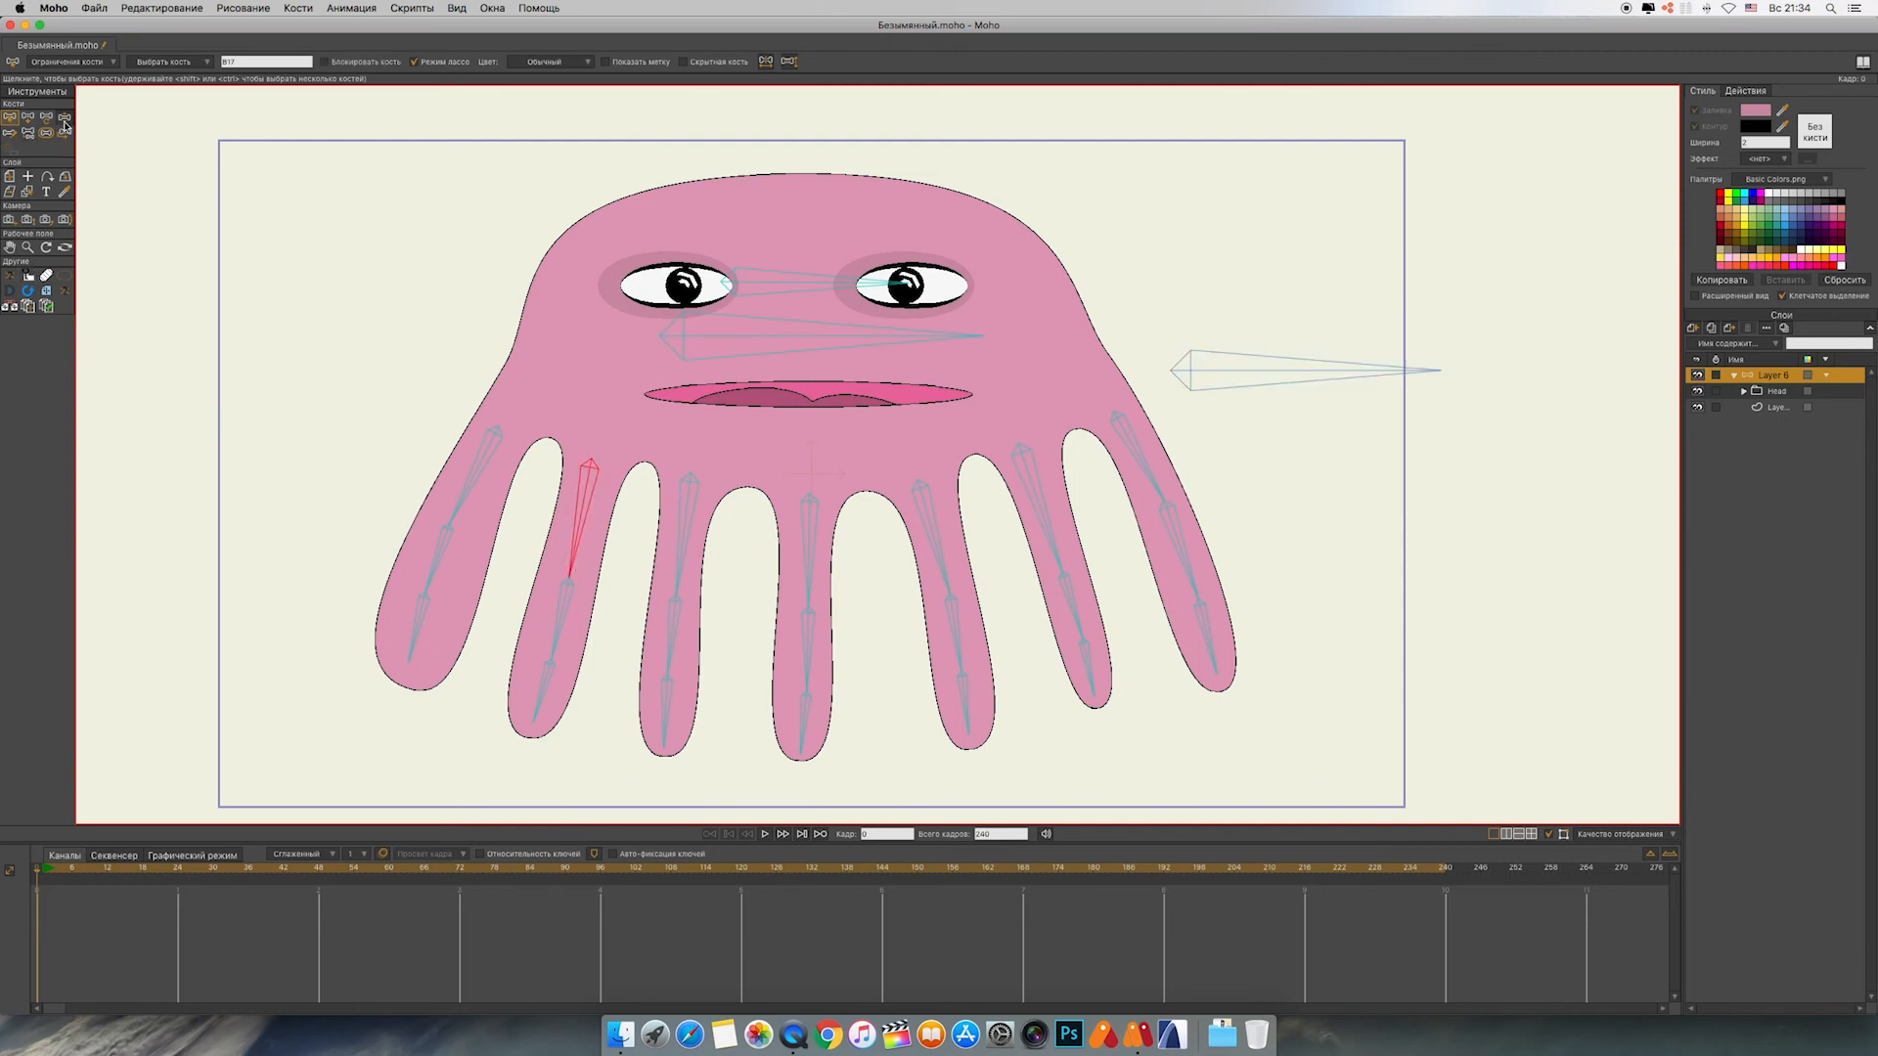
pyautogui.press('z')
pyautogui.moveTo(532, 551); pyautogui.dragTo(393, 565)
pyautogui.press('super+r')
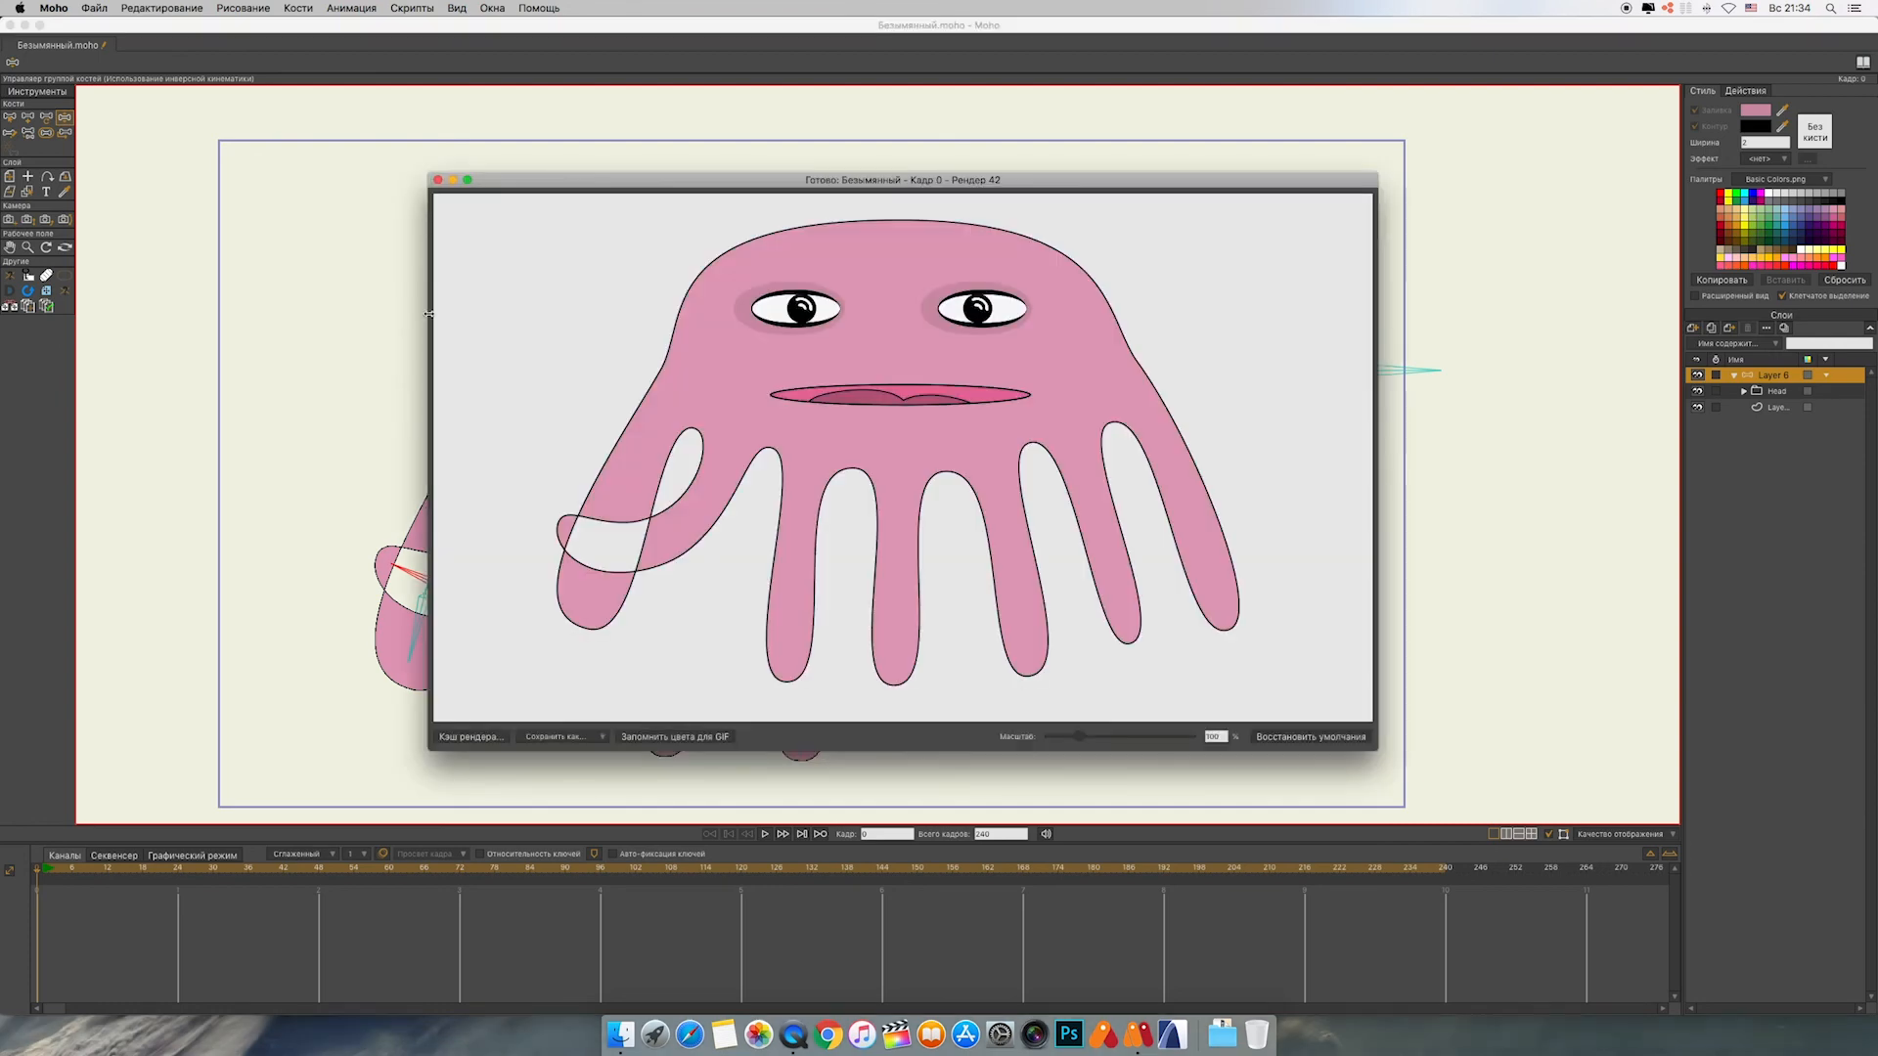
pyautogui.click(438, 181)
pyautogui.moveTo(554, 542); pyautogui.dragTo(396, 579)
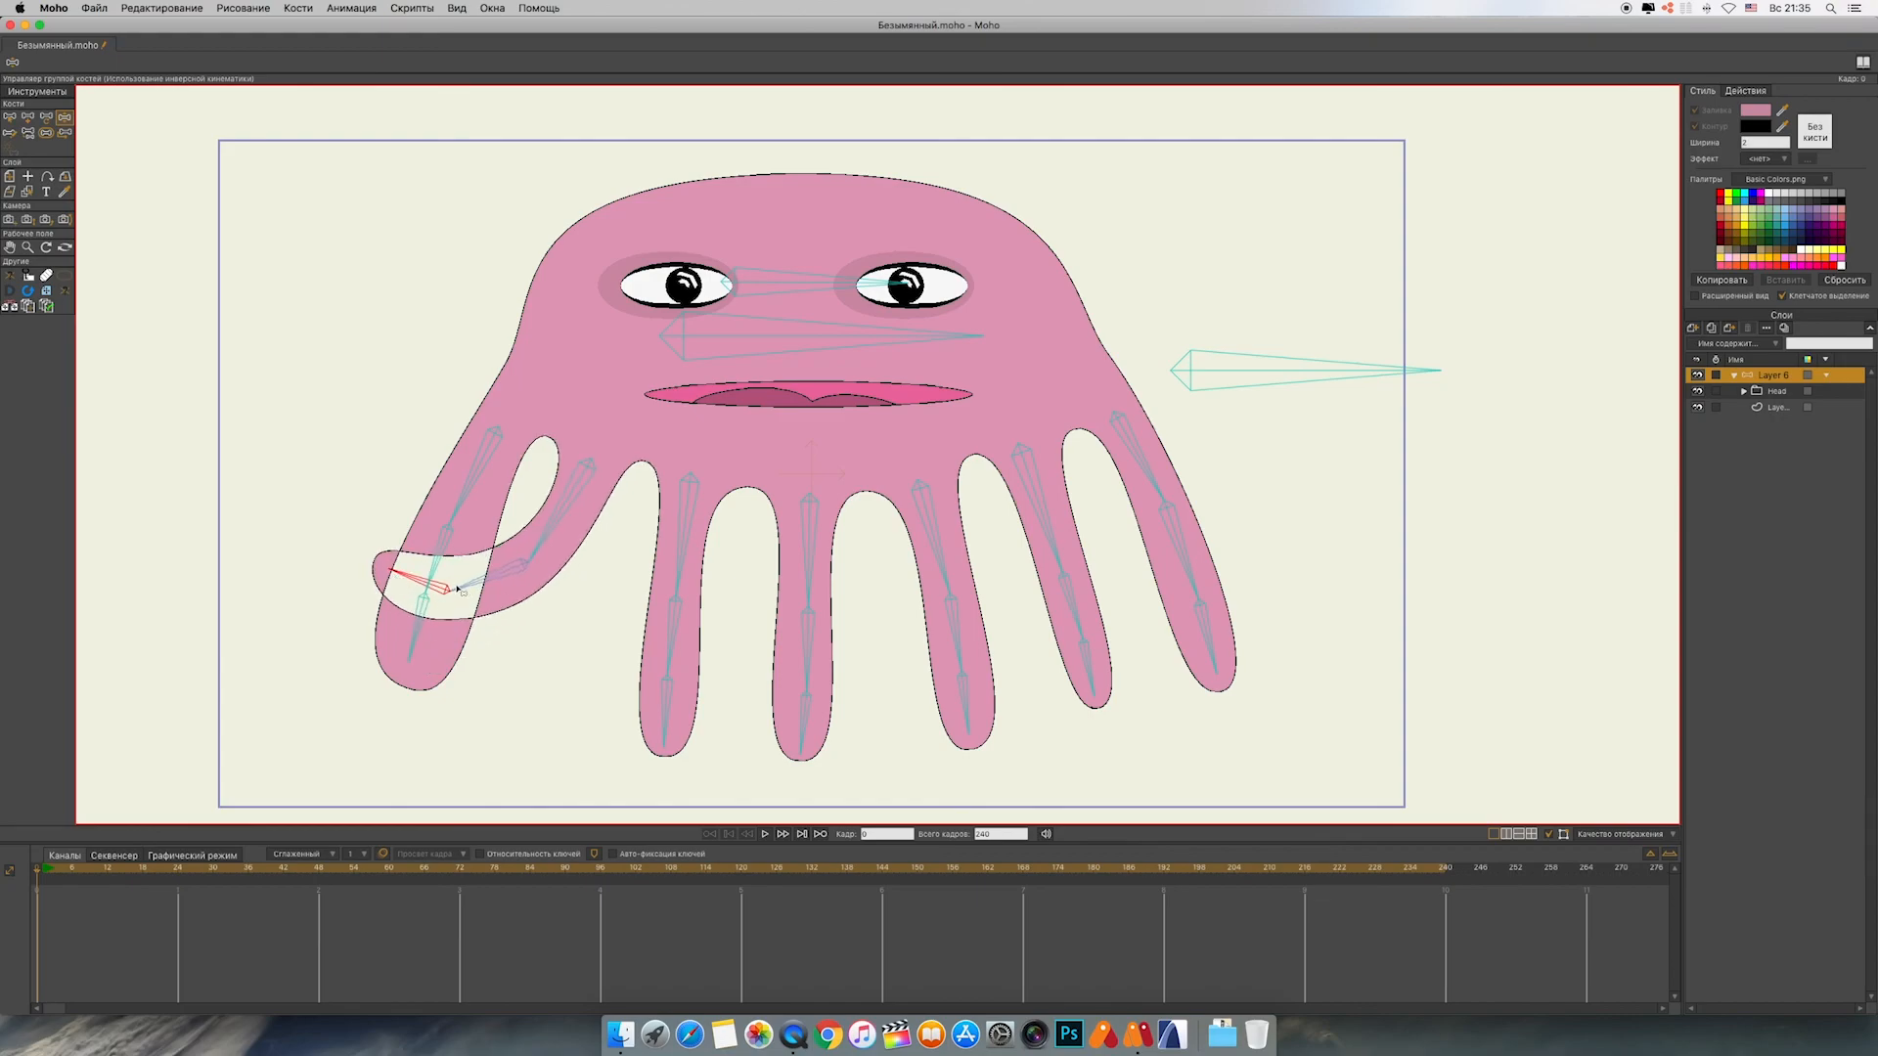